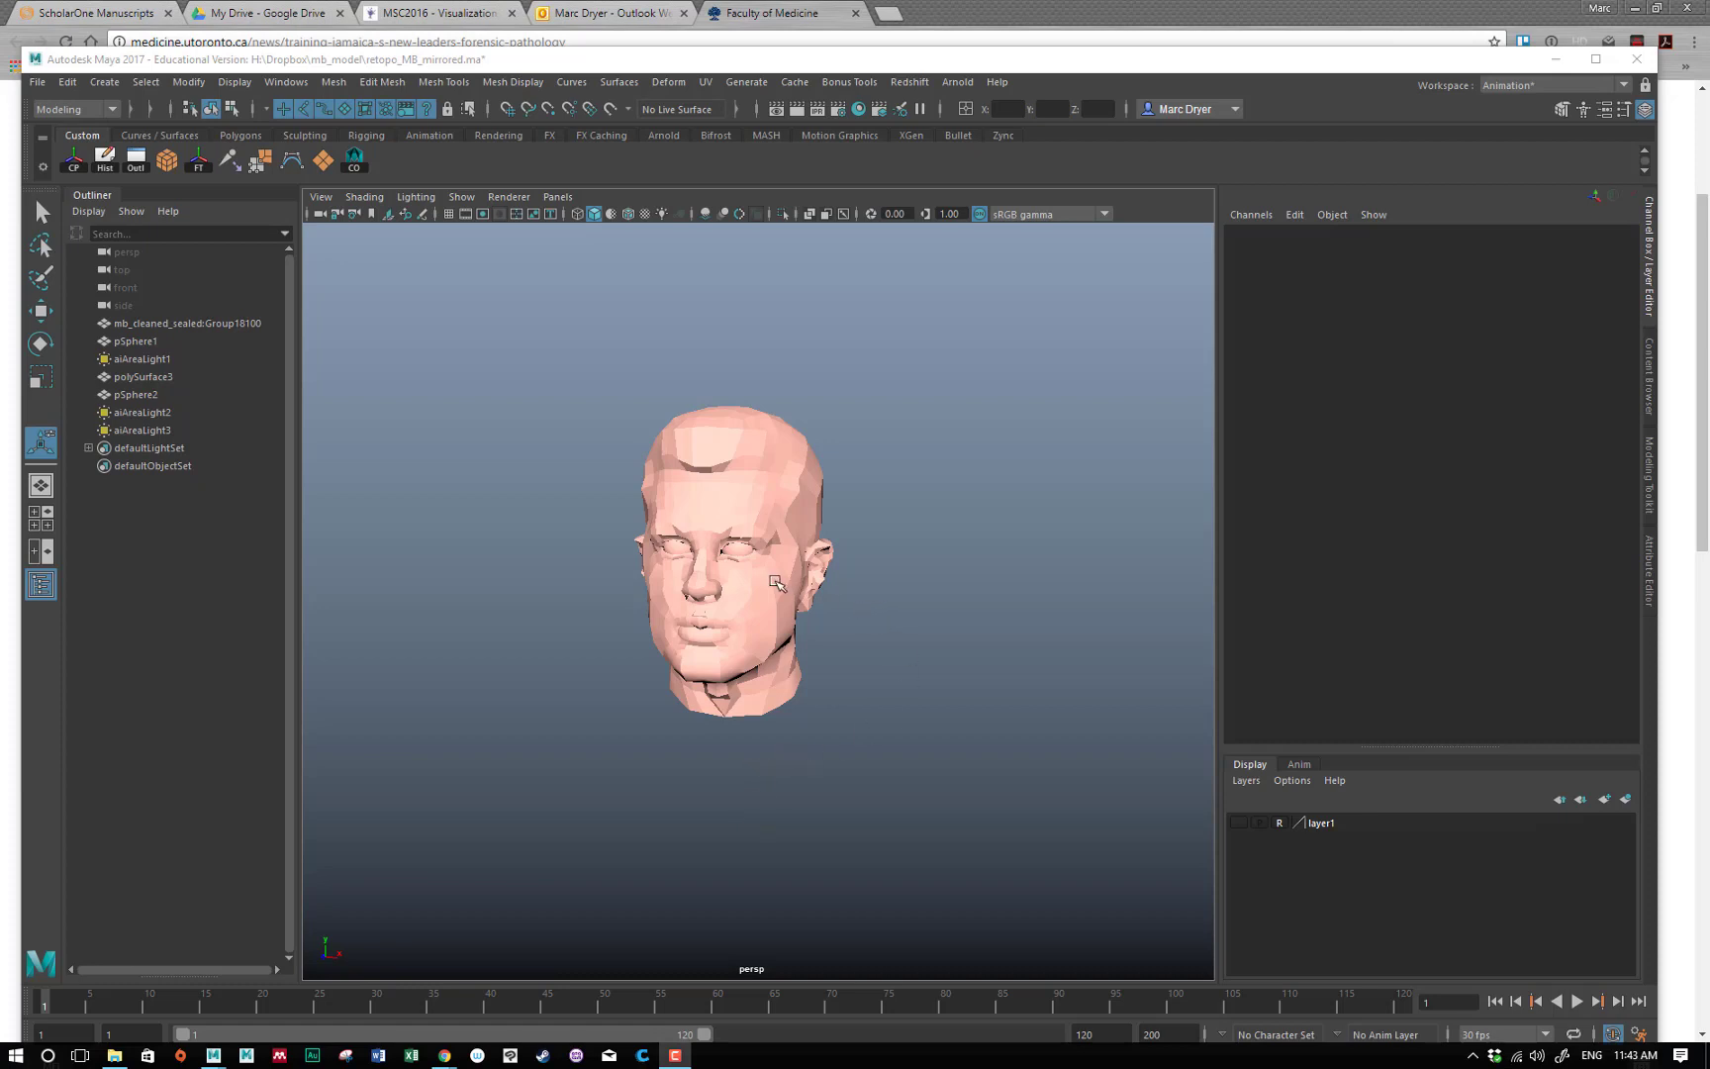
Create a polygon cube and move it up beside the head to about X -36.1, Y 38.7.
left_click_drag(864, 708, 625, 645, "alt")
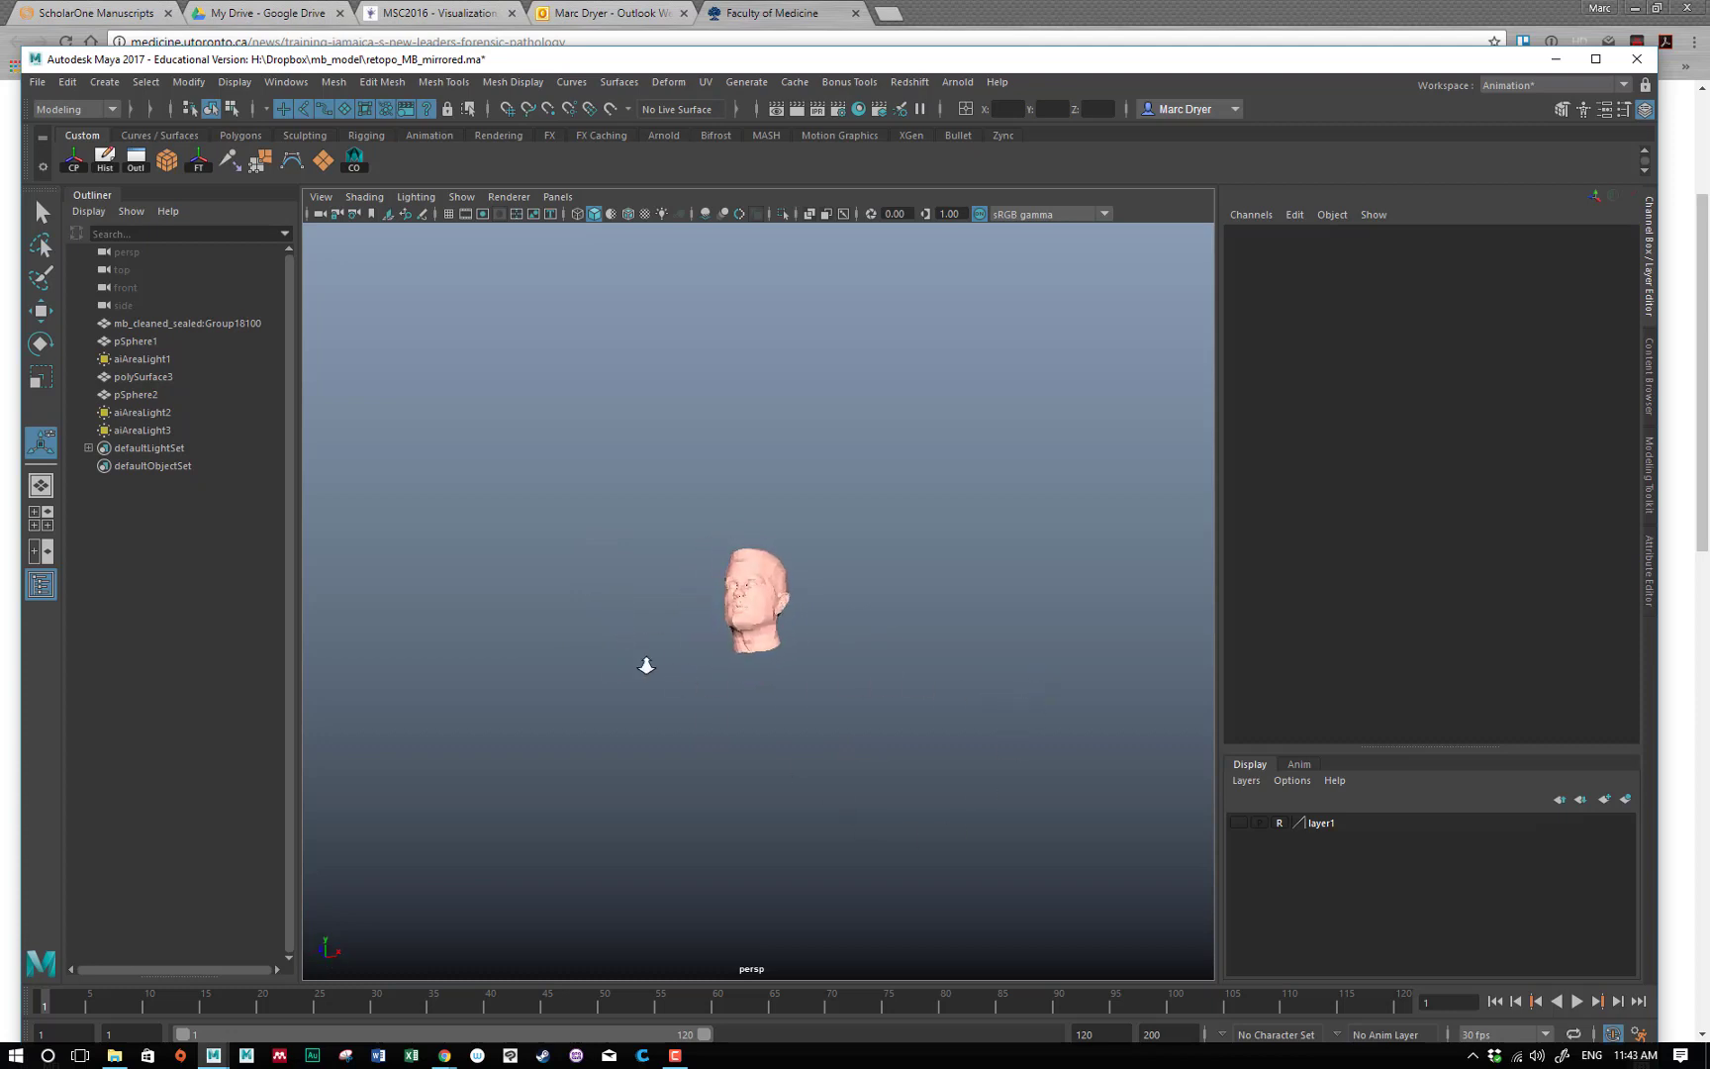
right_click_drag(647, 665, 844, 683, "alt")
mouse_move(845, 684)
left_mouse_down("alt")
mouse_move(771, 688)
mouse_move(835, 701)
left_mouse_up("alt")
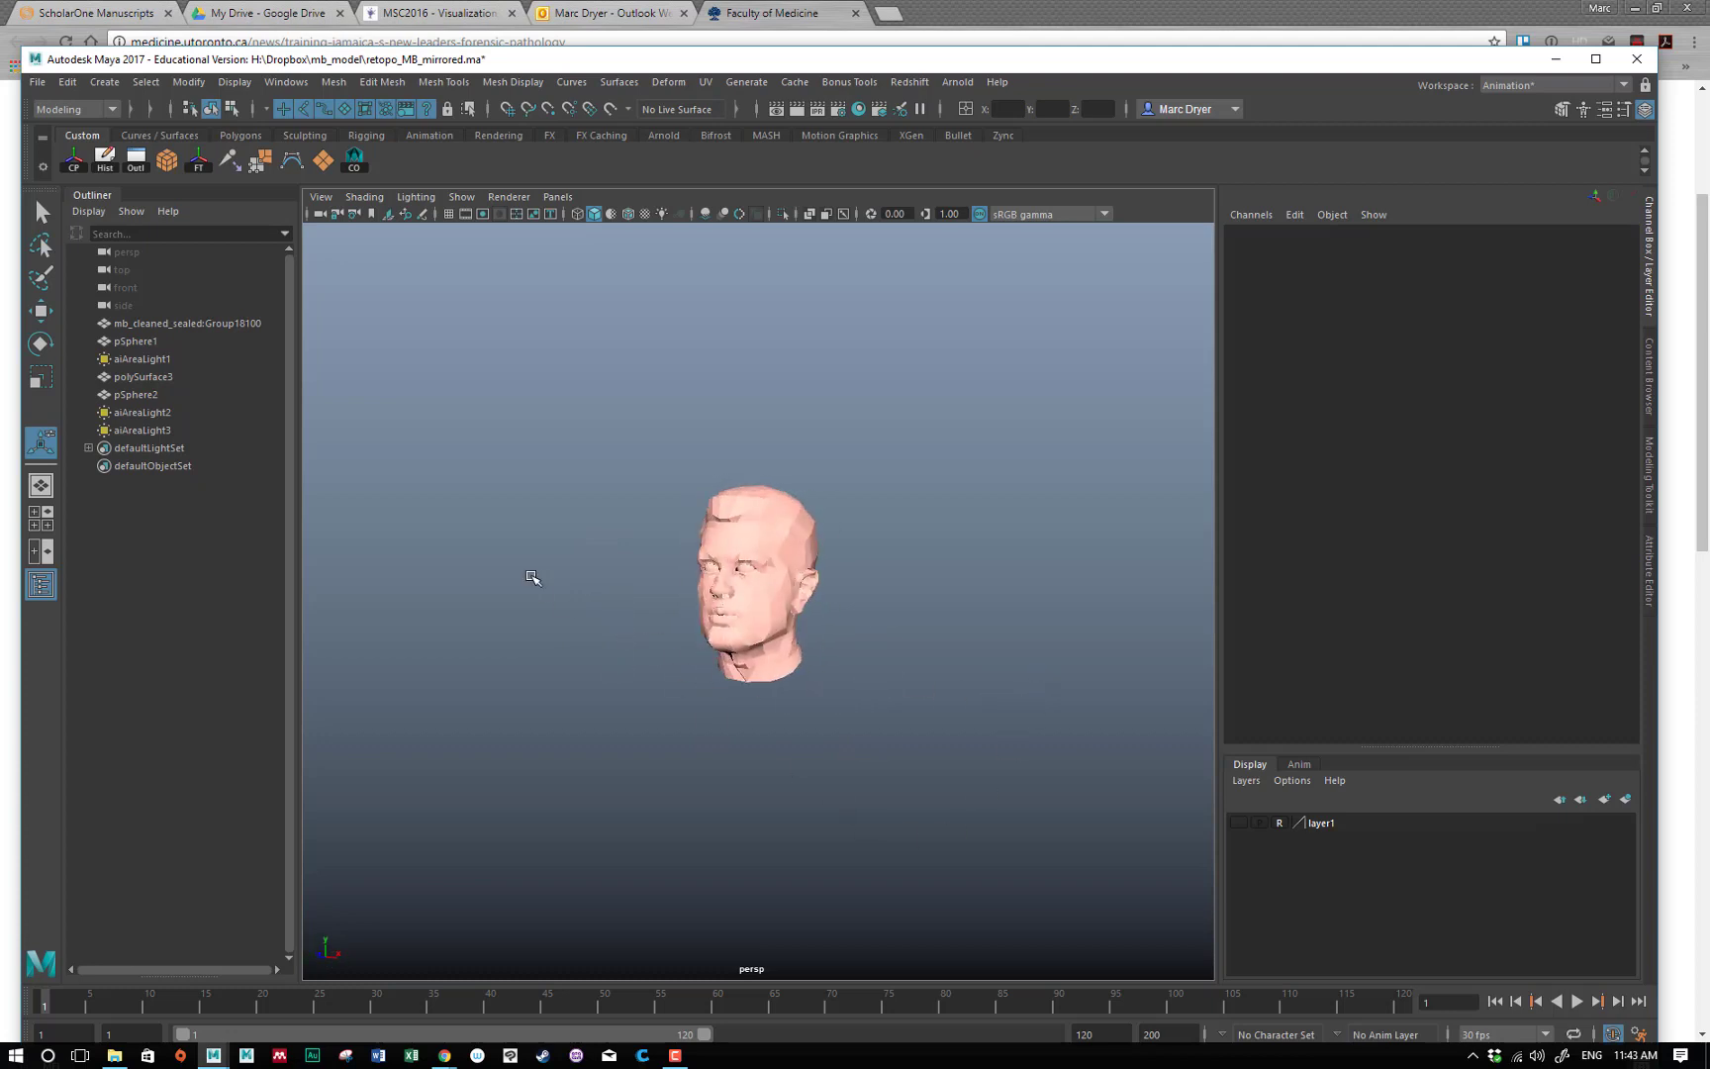
left_click(167, 160)
key("w")
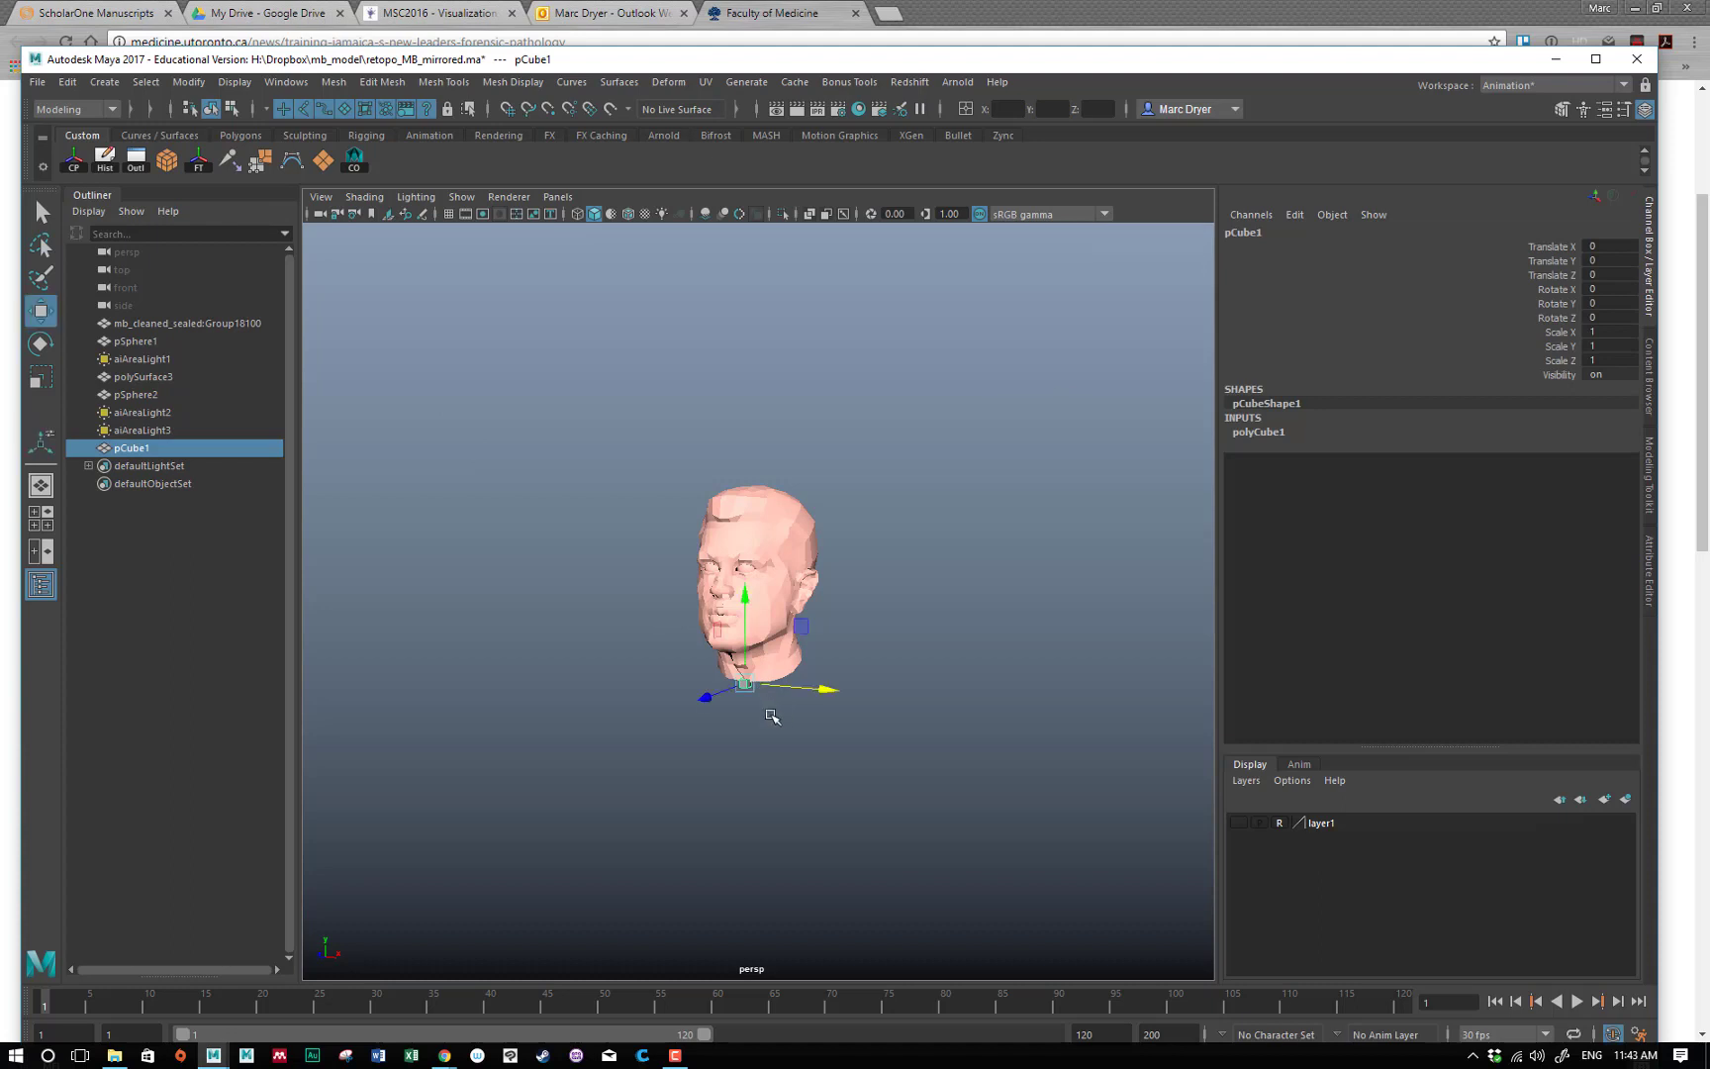
left_click_drag(803, 625, 541, 303)
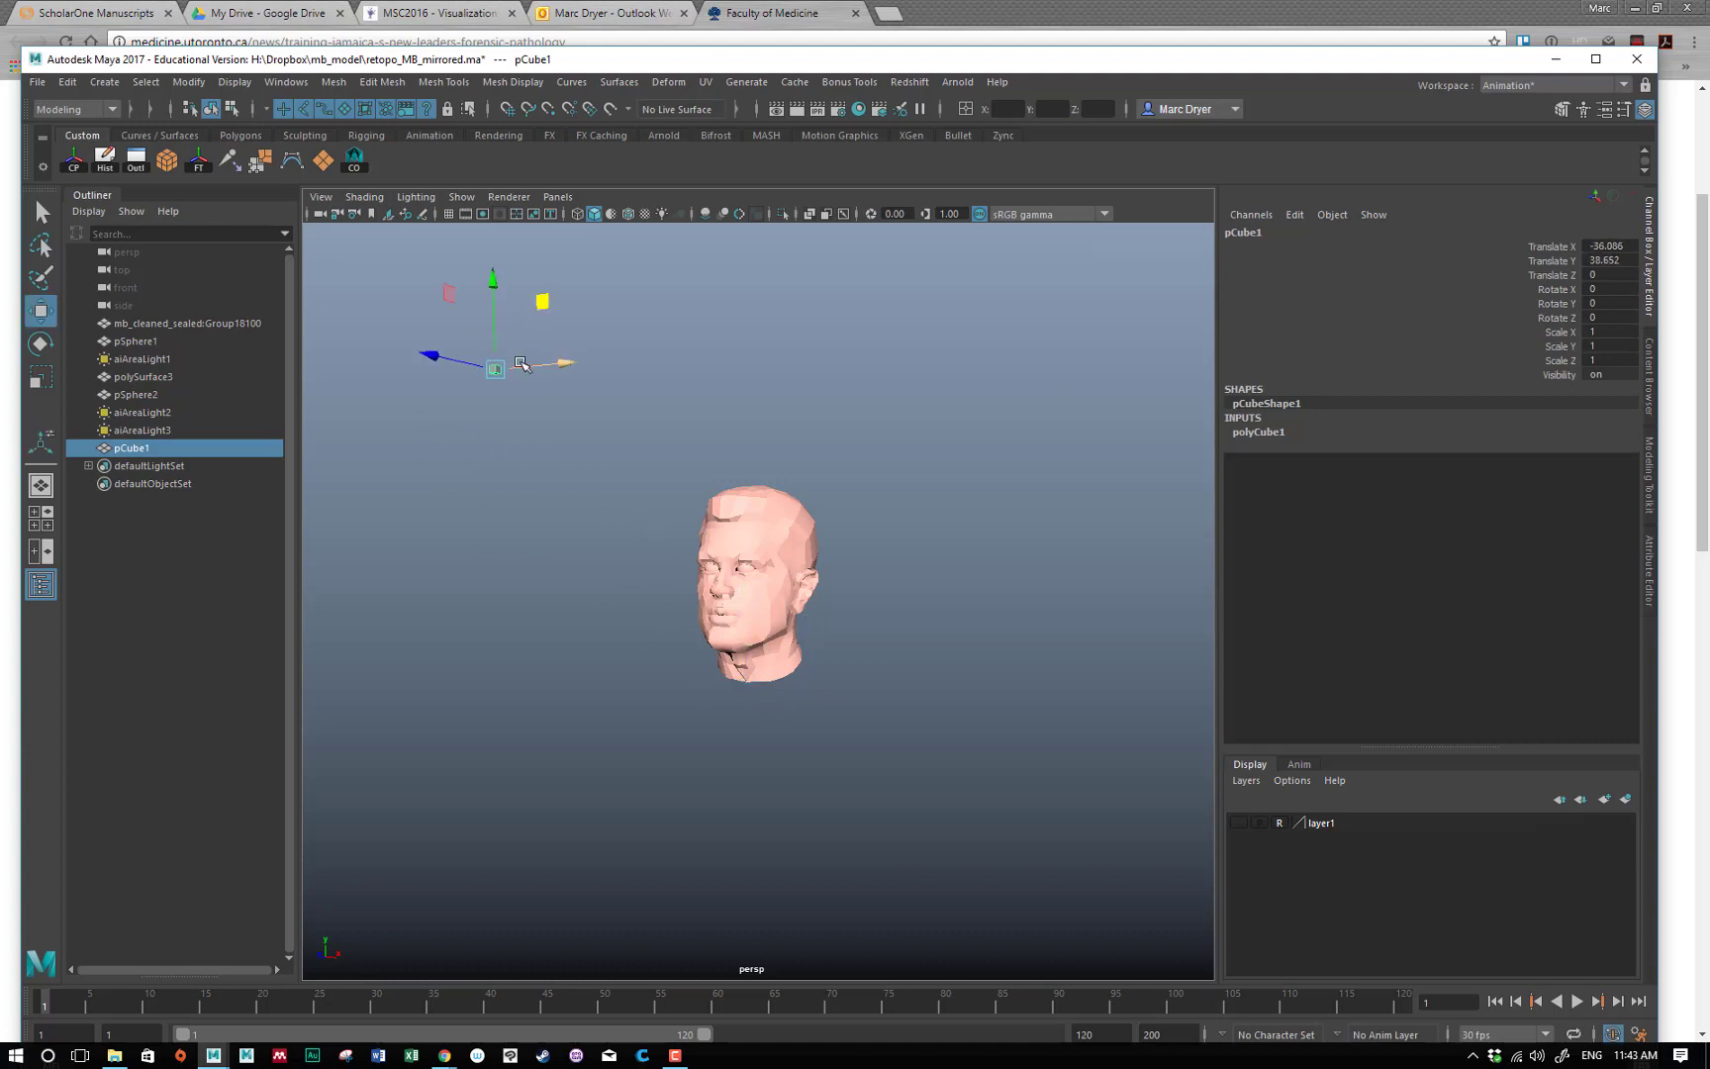
Scale the cube uniformly to about 21.7 and smooth it with 3 divisions.
key("r")
left_click_drag(495, 369, 619, 374)
key("space")
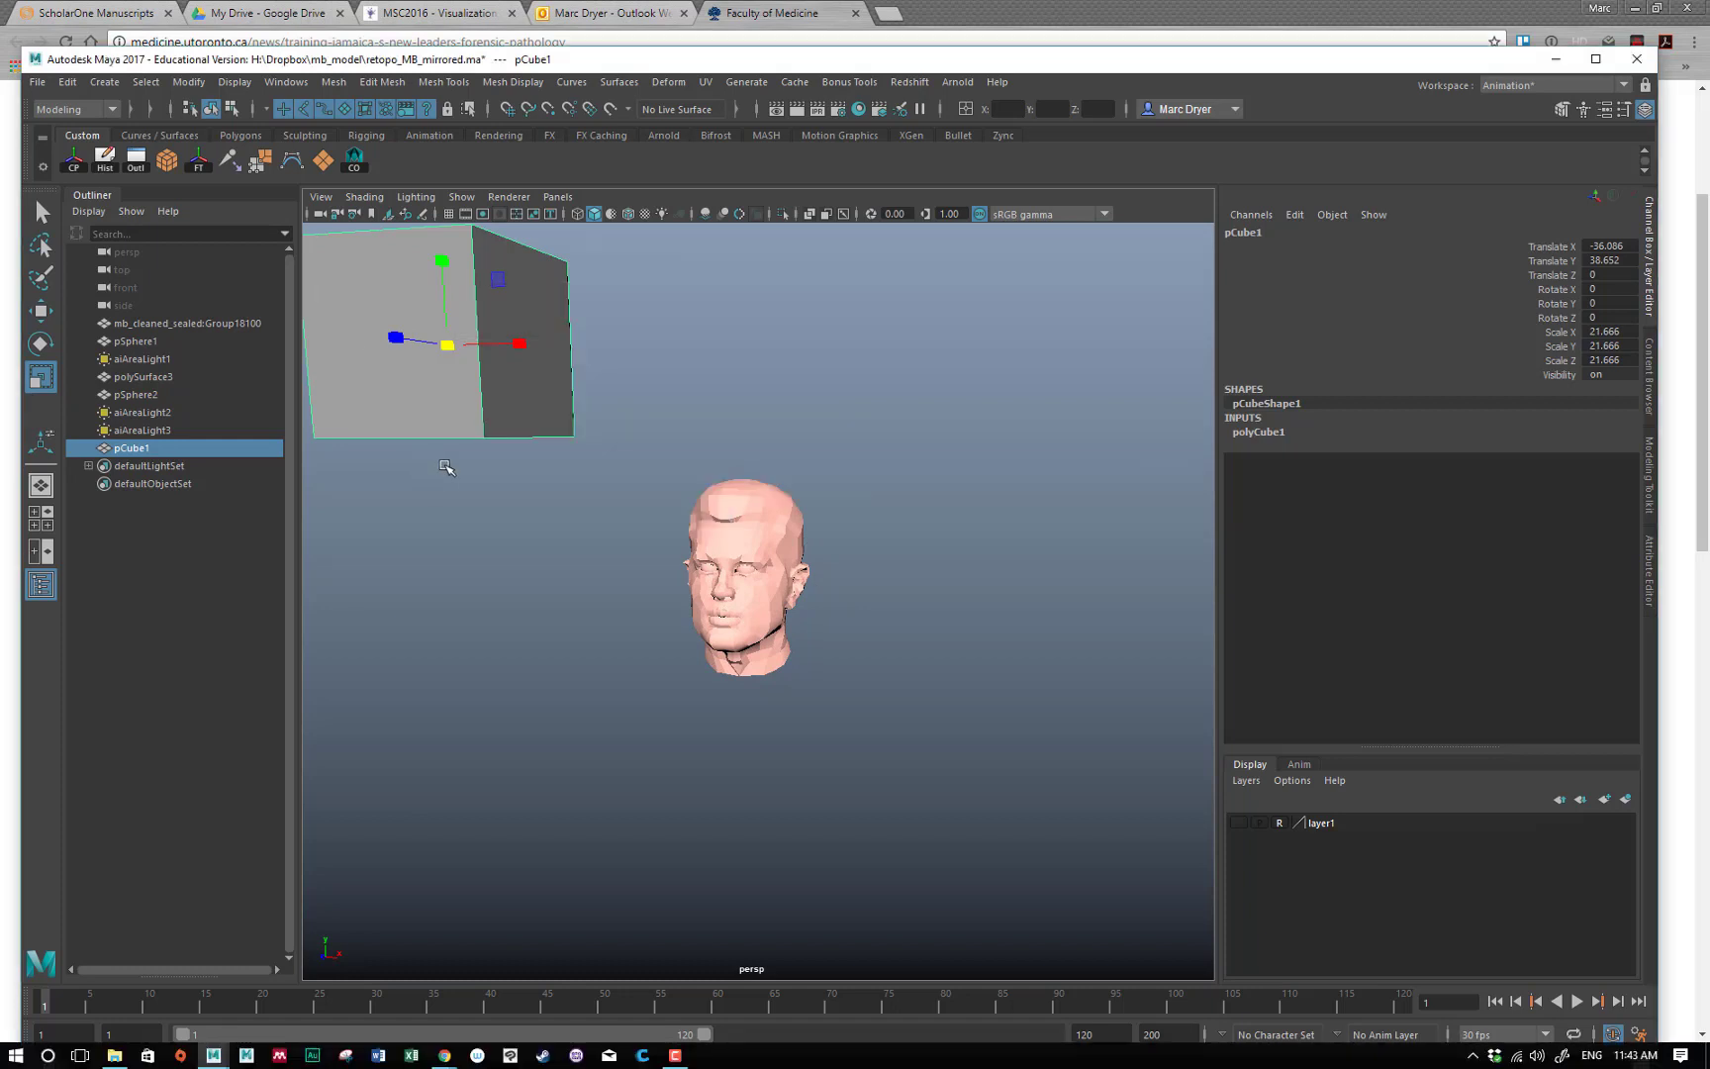
key("space")
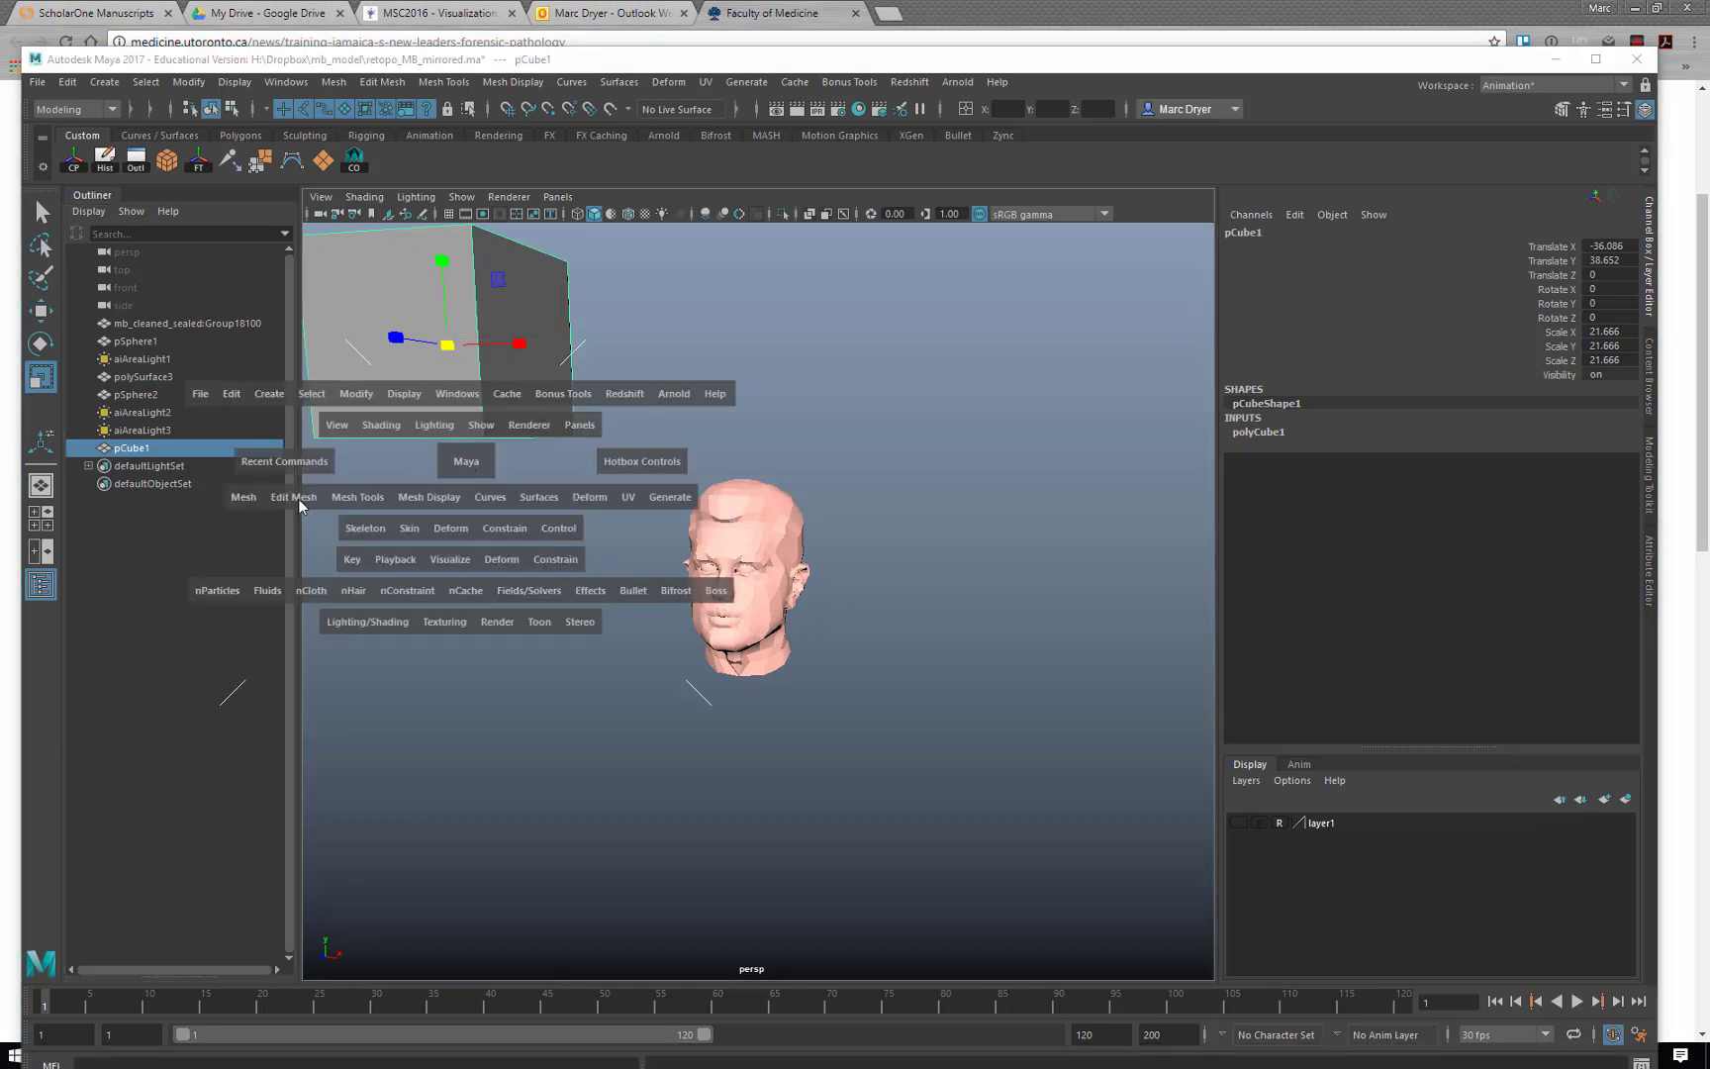
left_click_drag(245, 498, 314, 659)
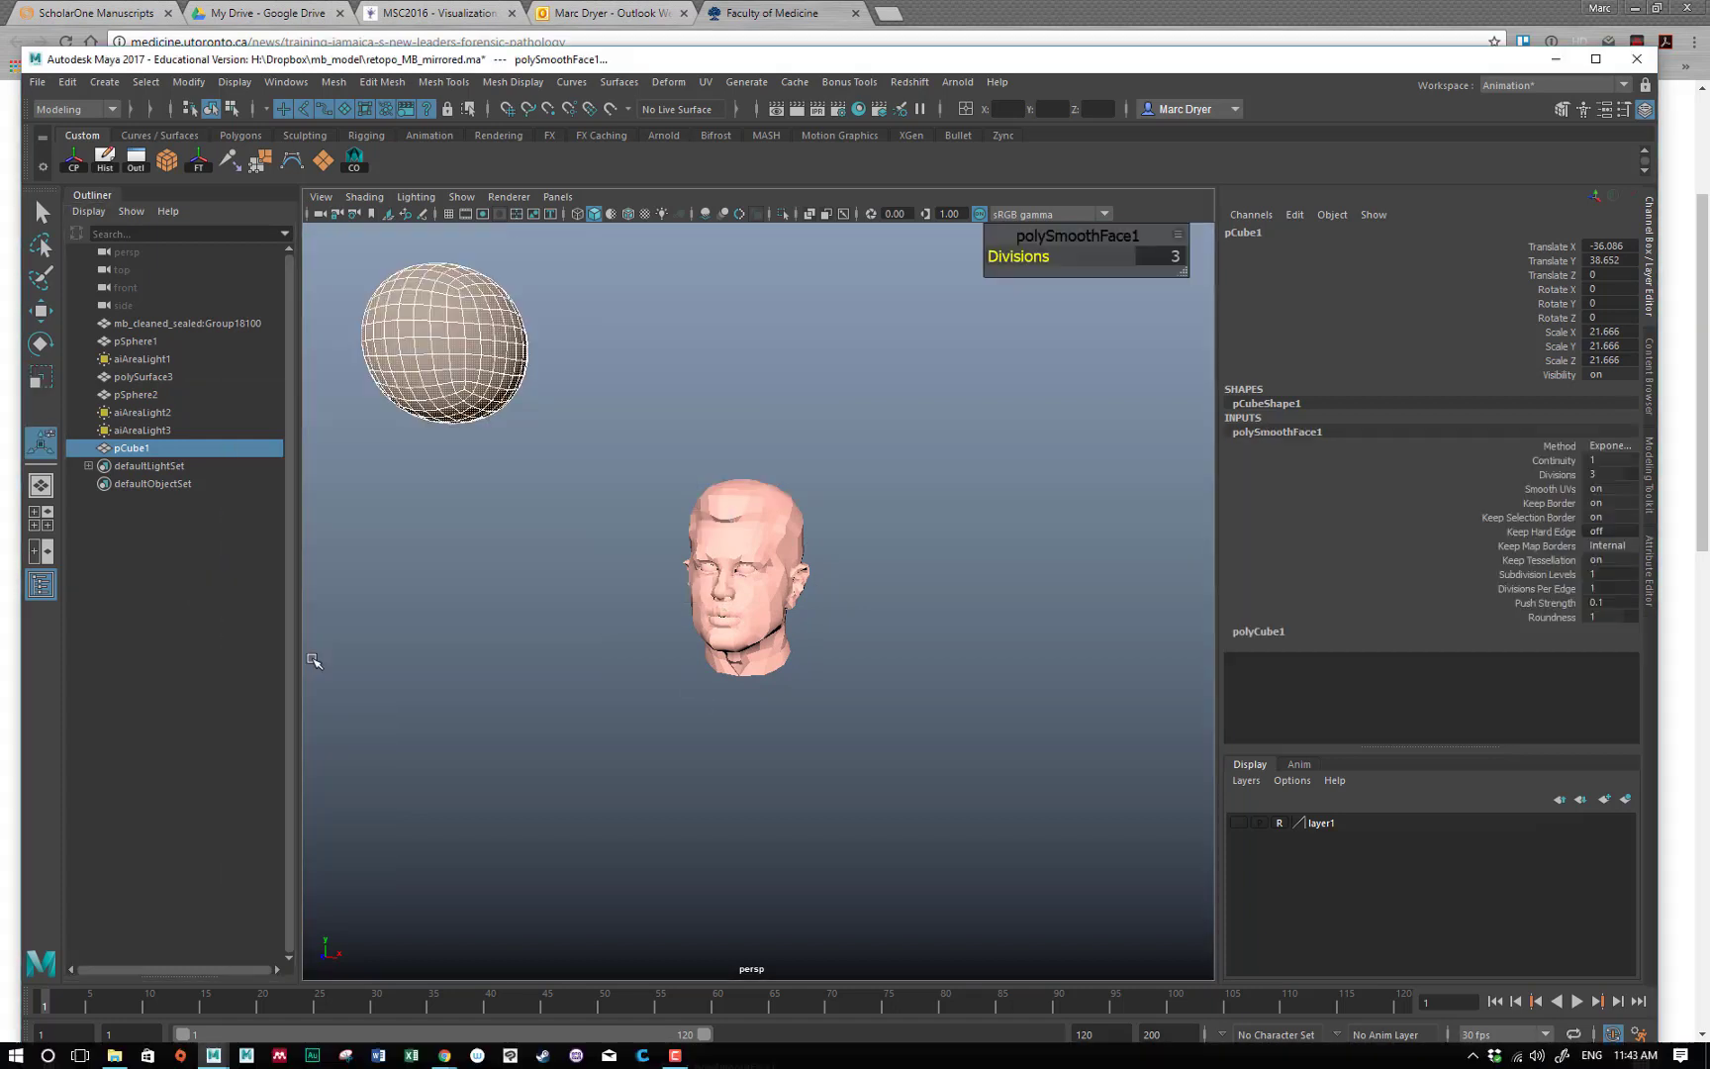
middle_click_drag(493, 446, 532, 453, "alt")
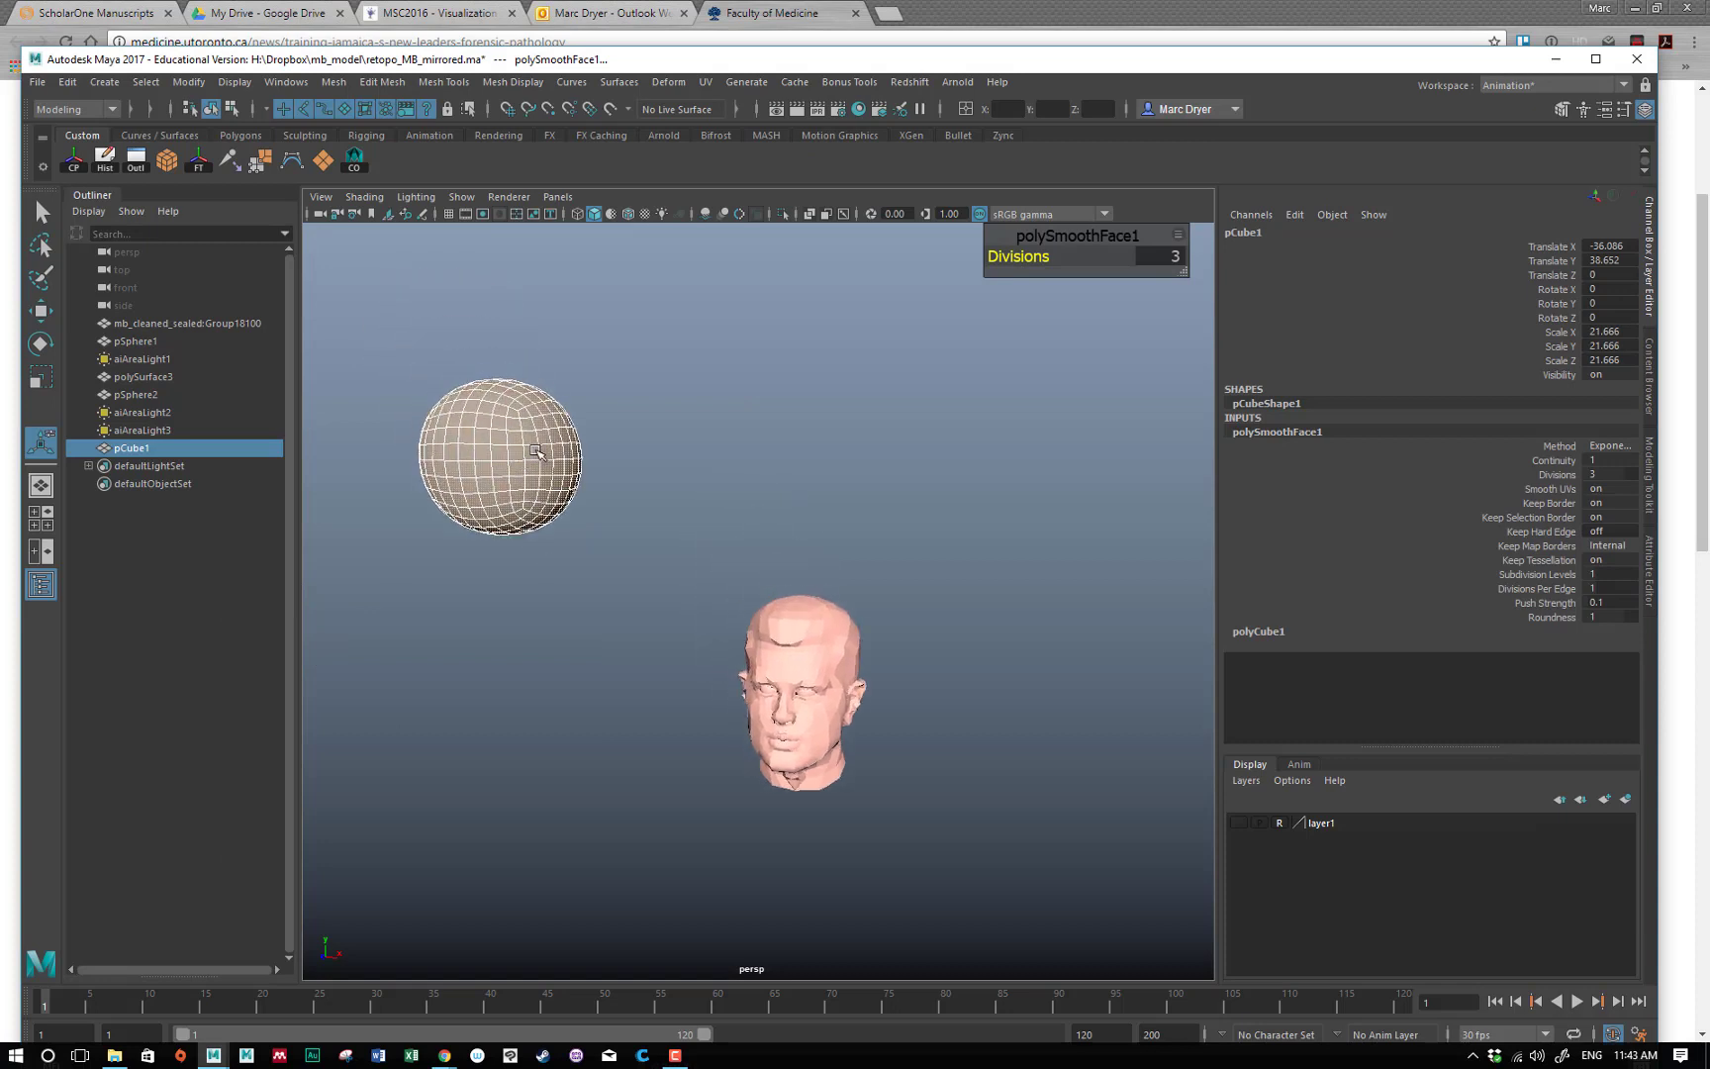
left_click_drag(535, 448, 455, 497, "alt")
Delete the smoothed cube beside the head.
left_click(440, 485)
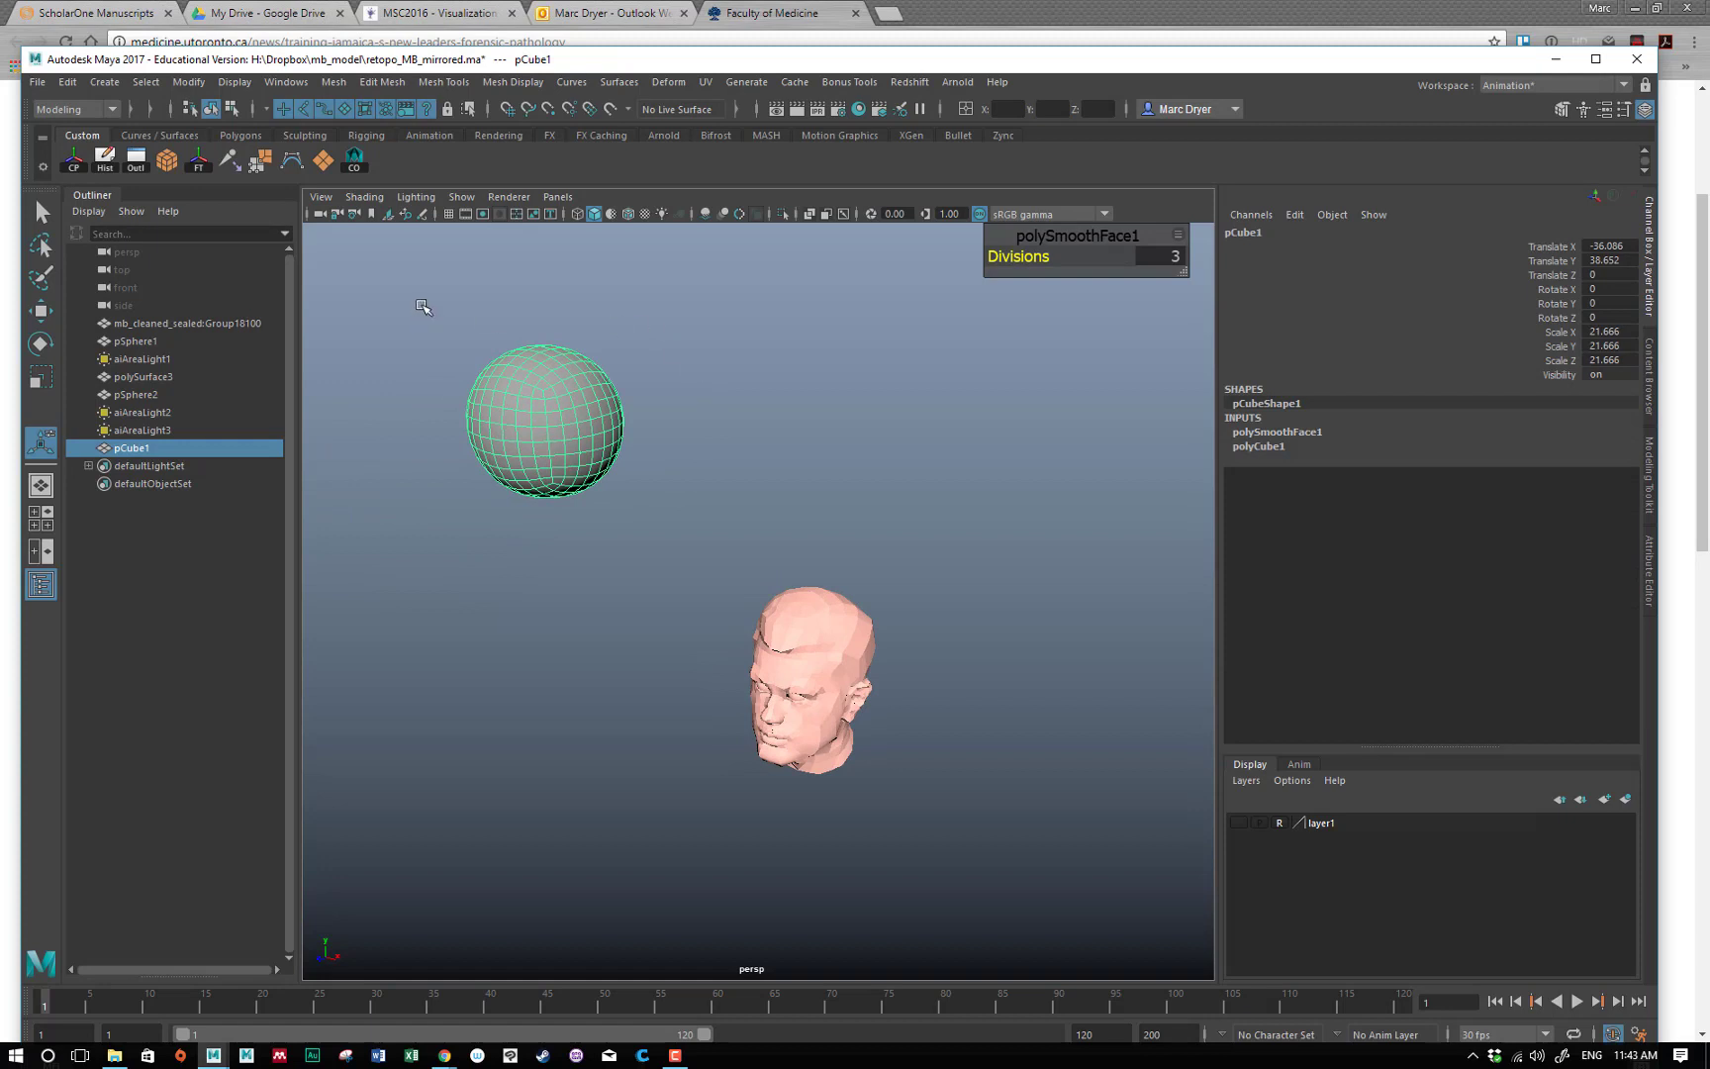
left_click_drag(422, 306, 669, 563)
key("Delete")
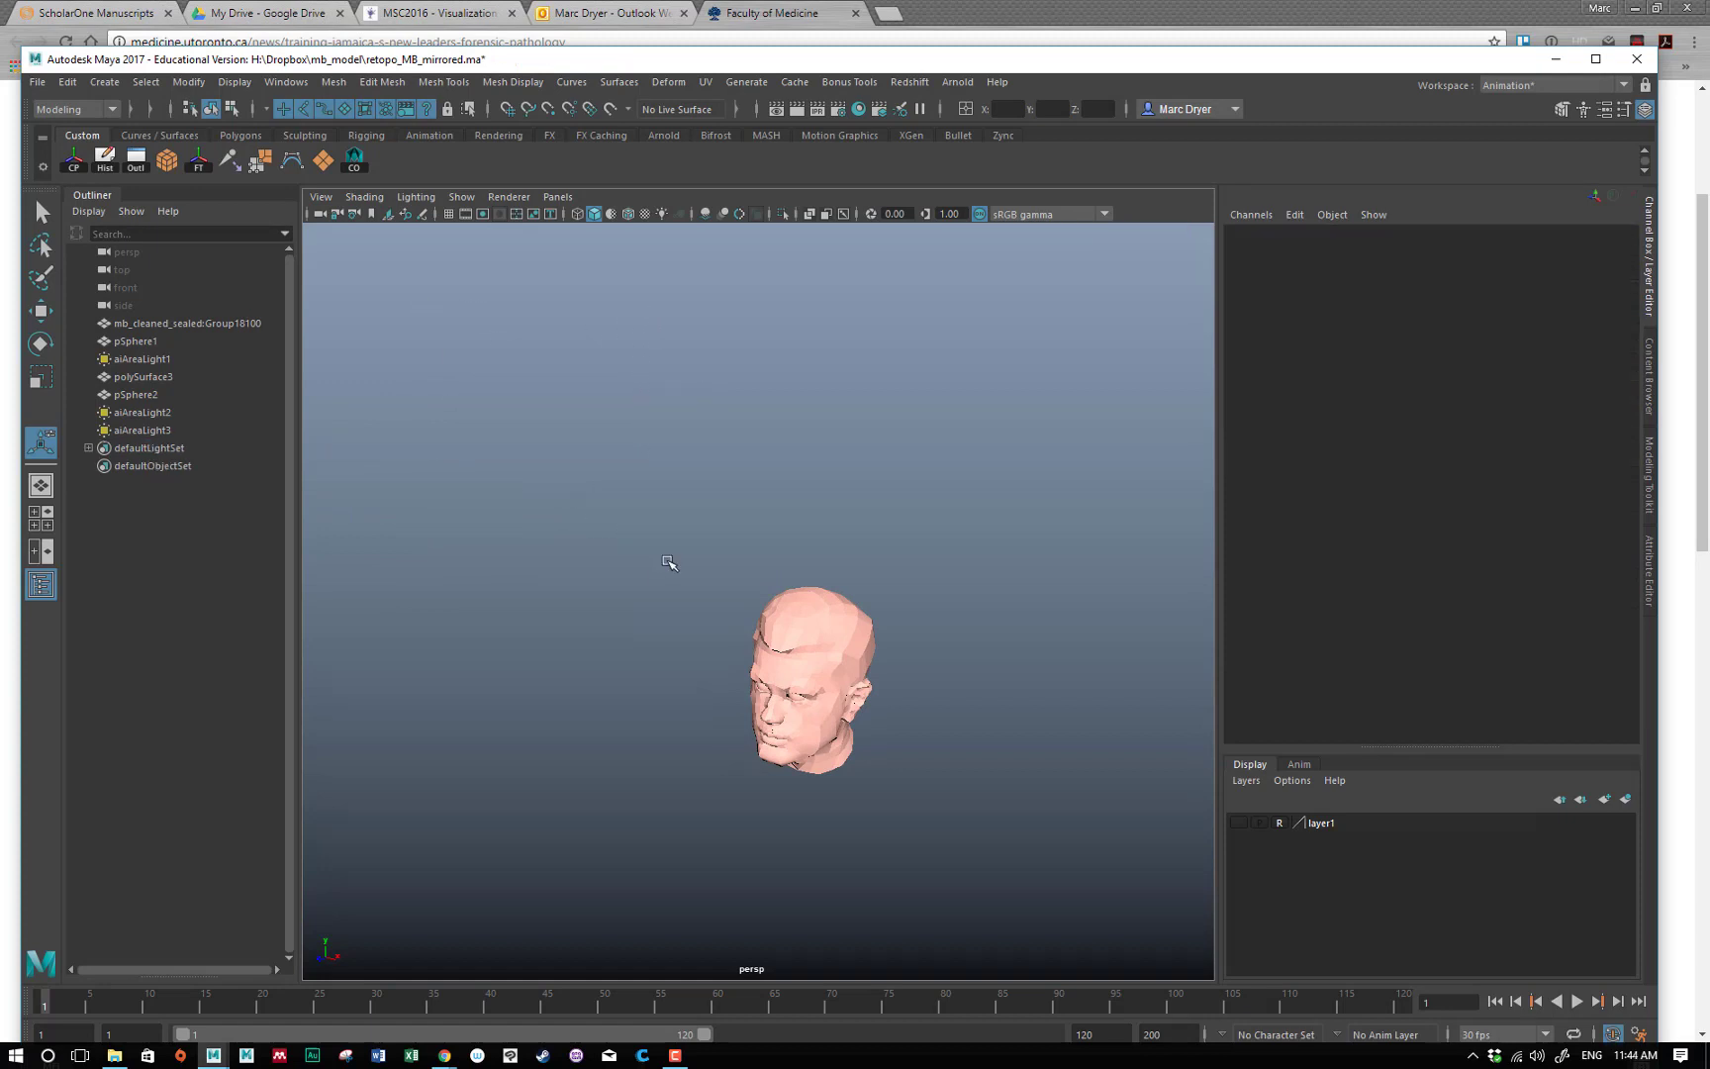
Turn on the grid display in the perspective view beneath the head.
left_click_drag(661, 789, 690, 781, "alt")
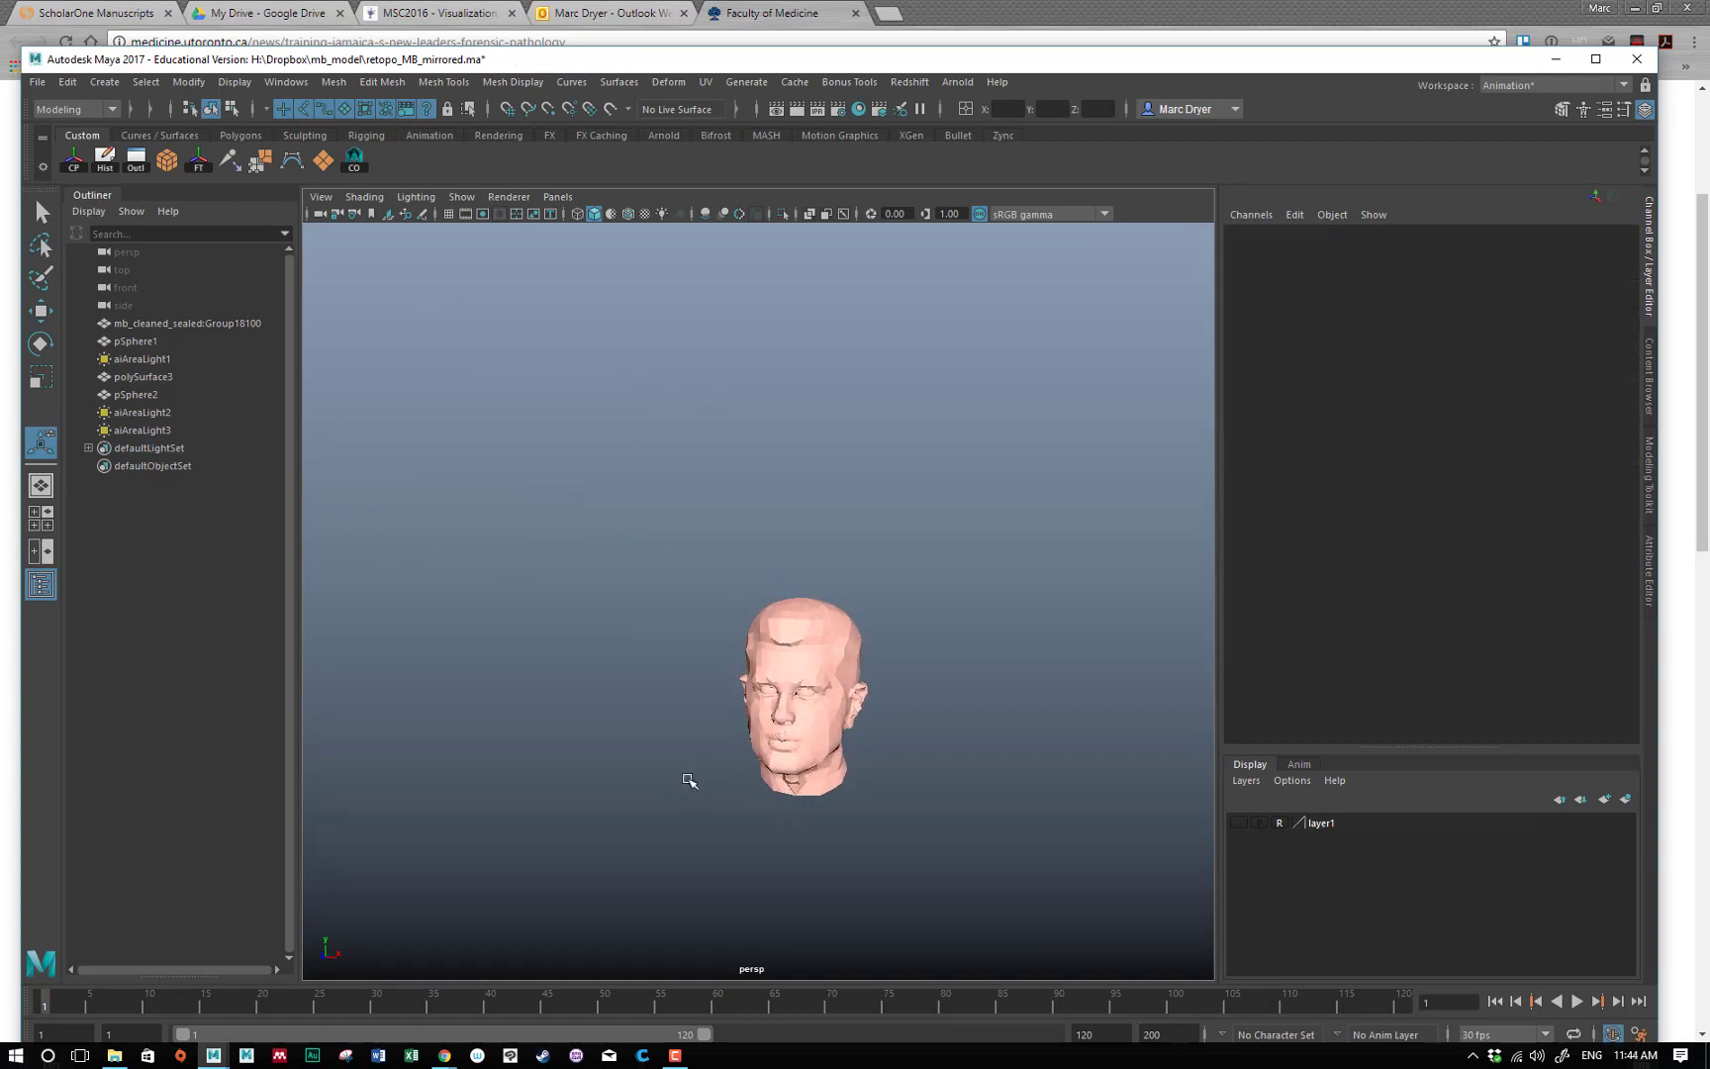
left_click(448, 214)
left_click_drag(679, 544, 690, 435, "alt")
right_click_drag(690, 435, 781, 446, "alt")
mouse_move(782, 445)
left_mouse_down("alt")
mouse_move(864, 463)
mouse_move(798, 473)
left_mouse_up("alt")
middle_click_drag(797, 473, 1100, 455, "alt")
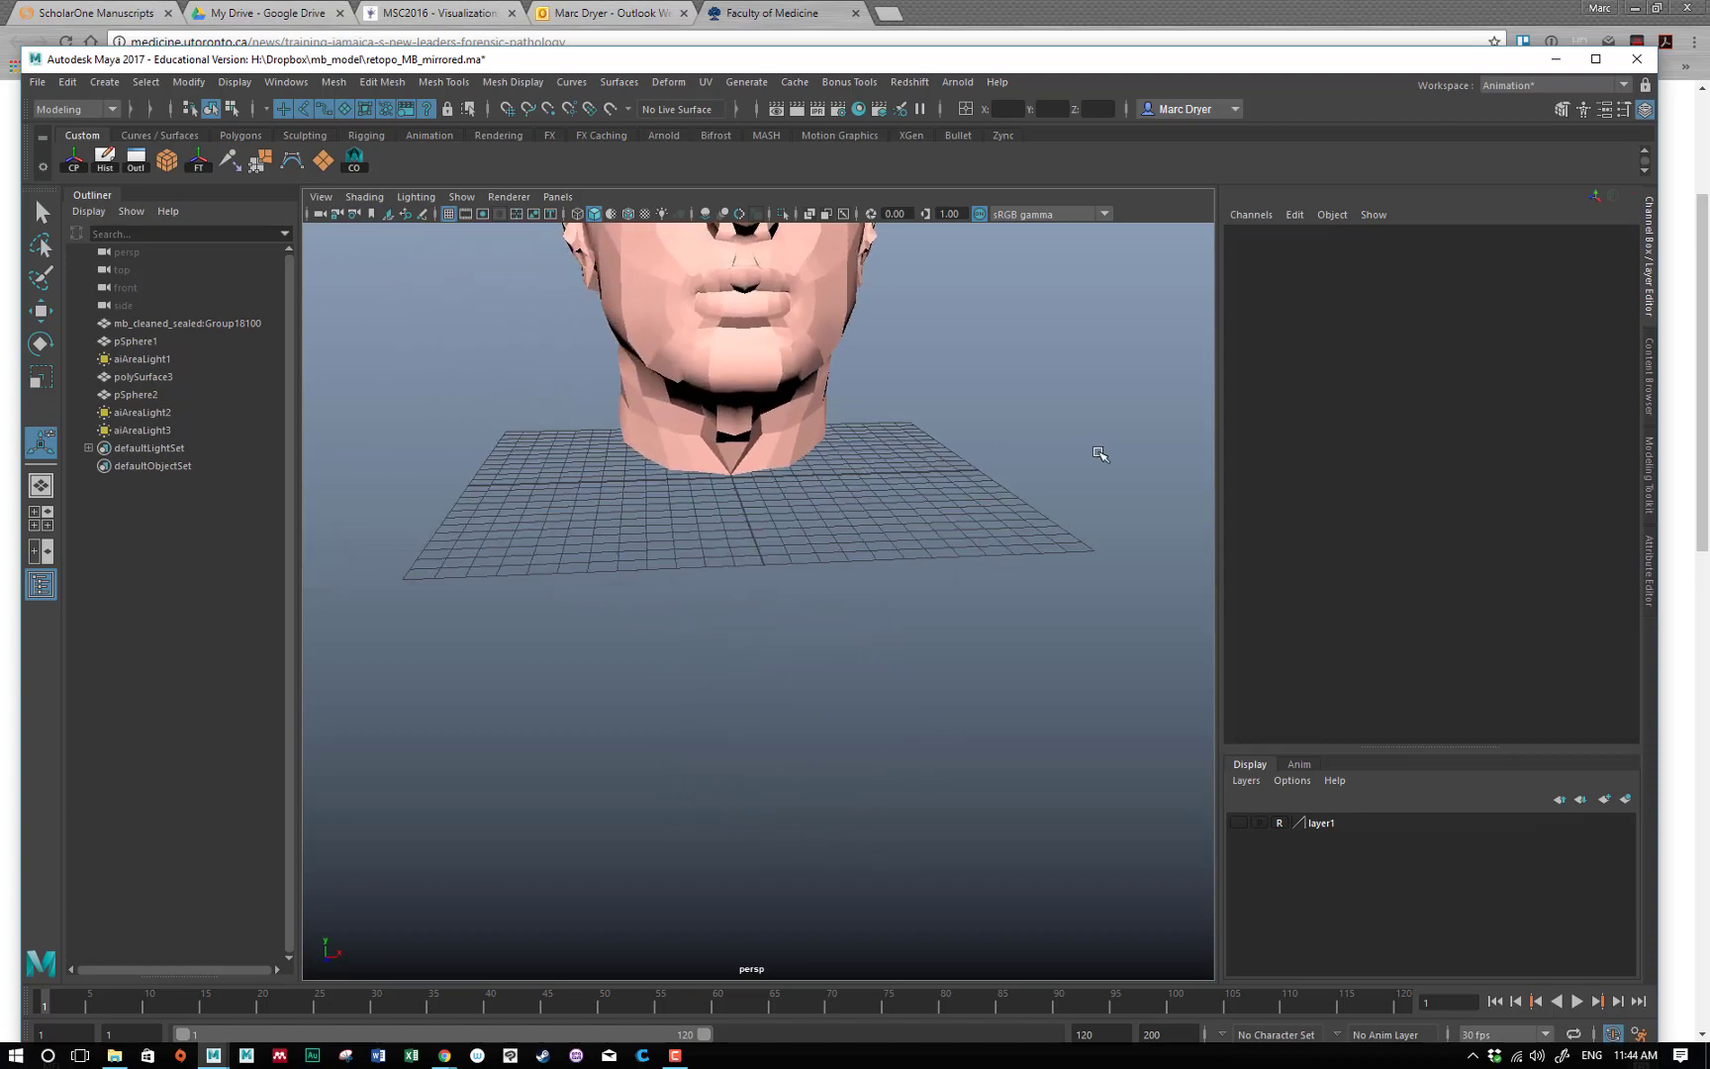
Examine the head model from the front and sides, and how its neck sits on the grid.
left_click_drag(920, 446, 839, 507, "alt")
right_click_drag(839, 507, 1072, 519, "alt")
left_click_drag(1072, 519, 905, 442, "alt")
right_click_drag(904, 442, 710, 455, "alt")
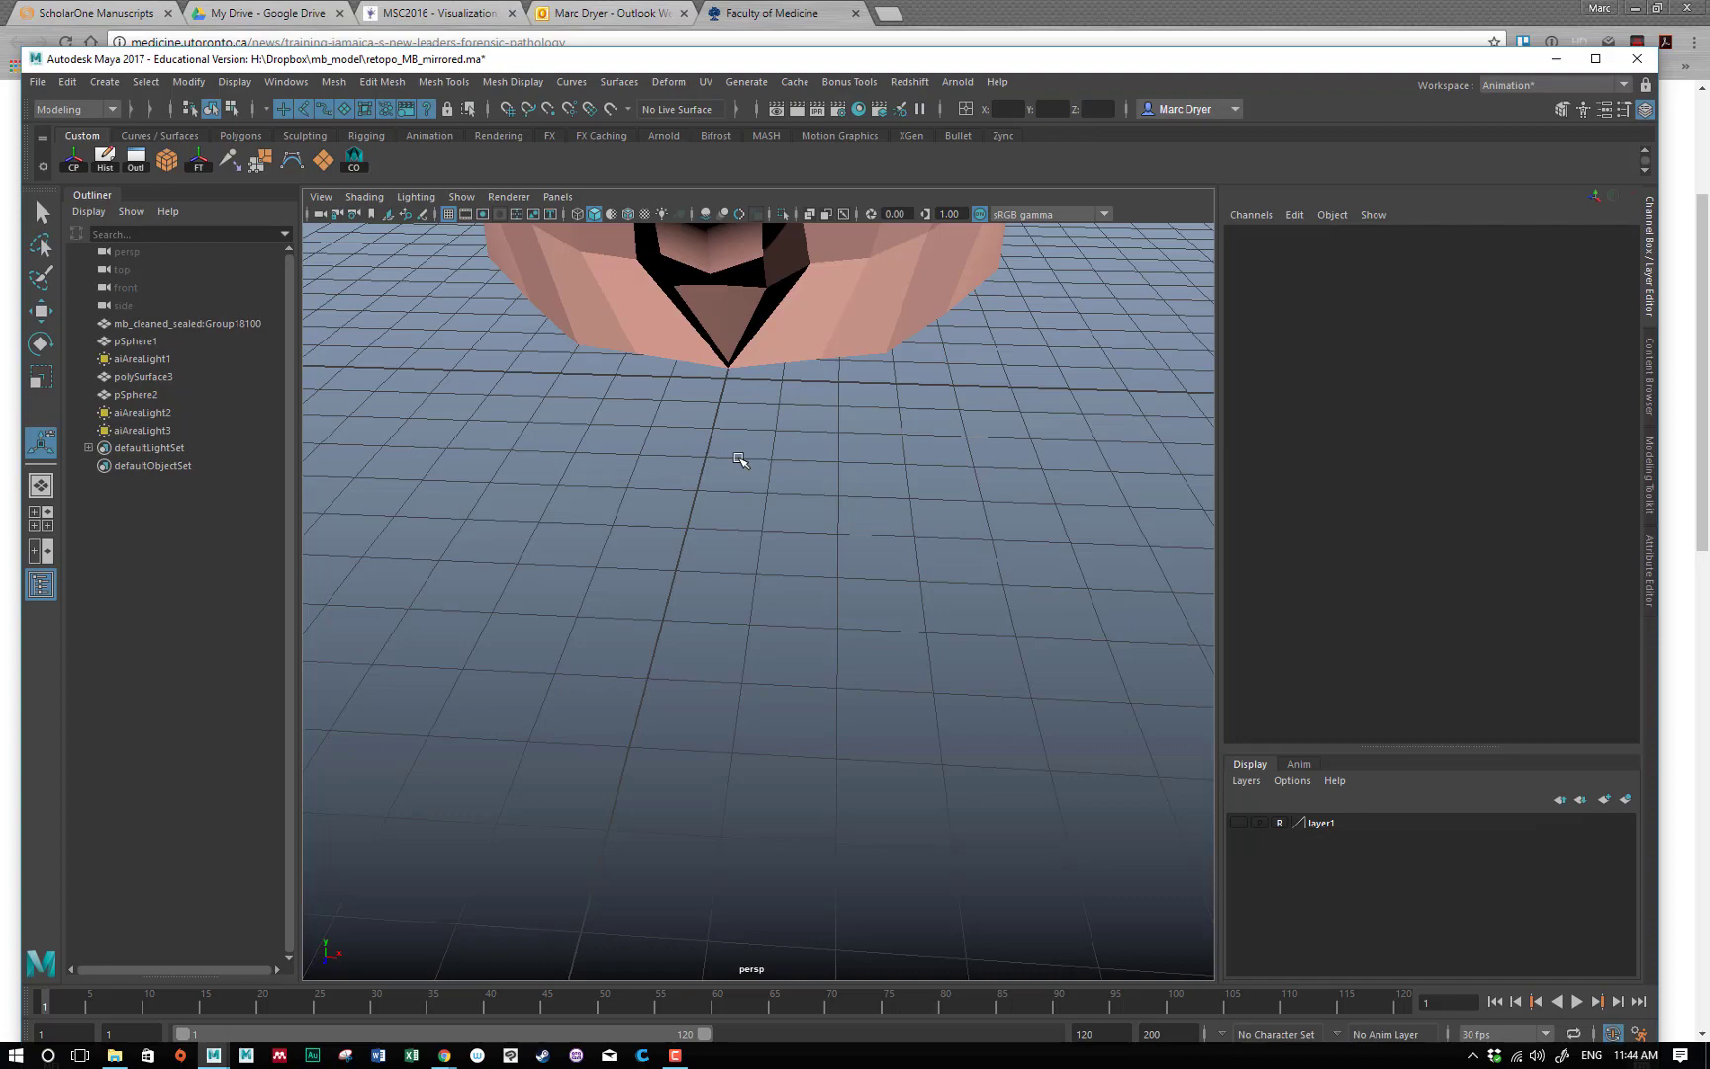
right_click_drag(1011, 520, 687, 485, "alt")
mouse_move(687, 485)
left_mouse_down("alt")
mouse_move(591, 470)
mouse_move(321, 481)
mouse_move(290, 459)
mouse_move(420, 465)
mouse_move(563, 555)
mouse_move(683, 669)
mouse_move(656, 591)
mouse_move(704, 486)
left_mouse_up("alt")
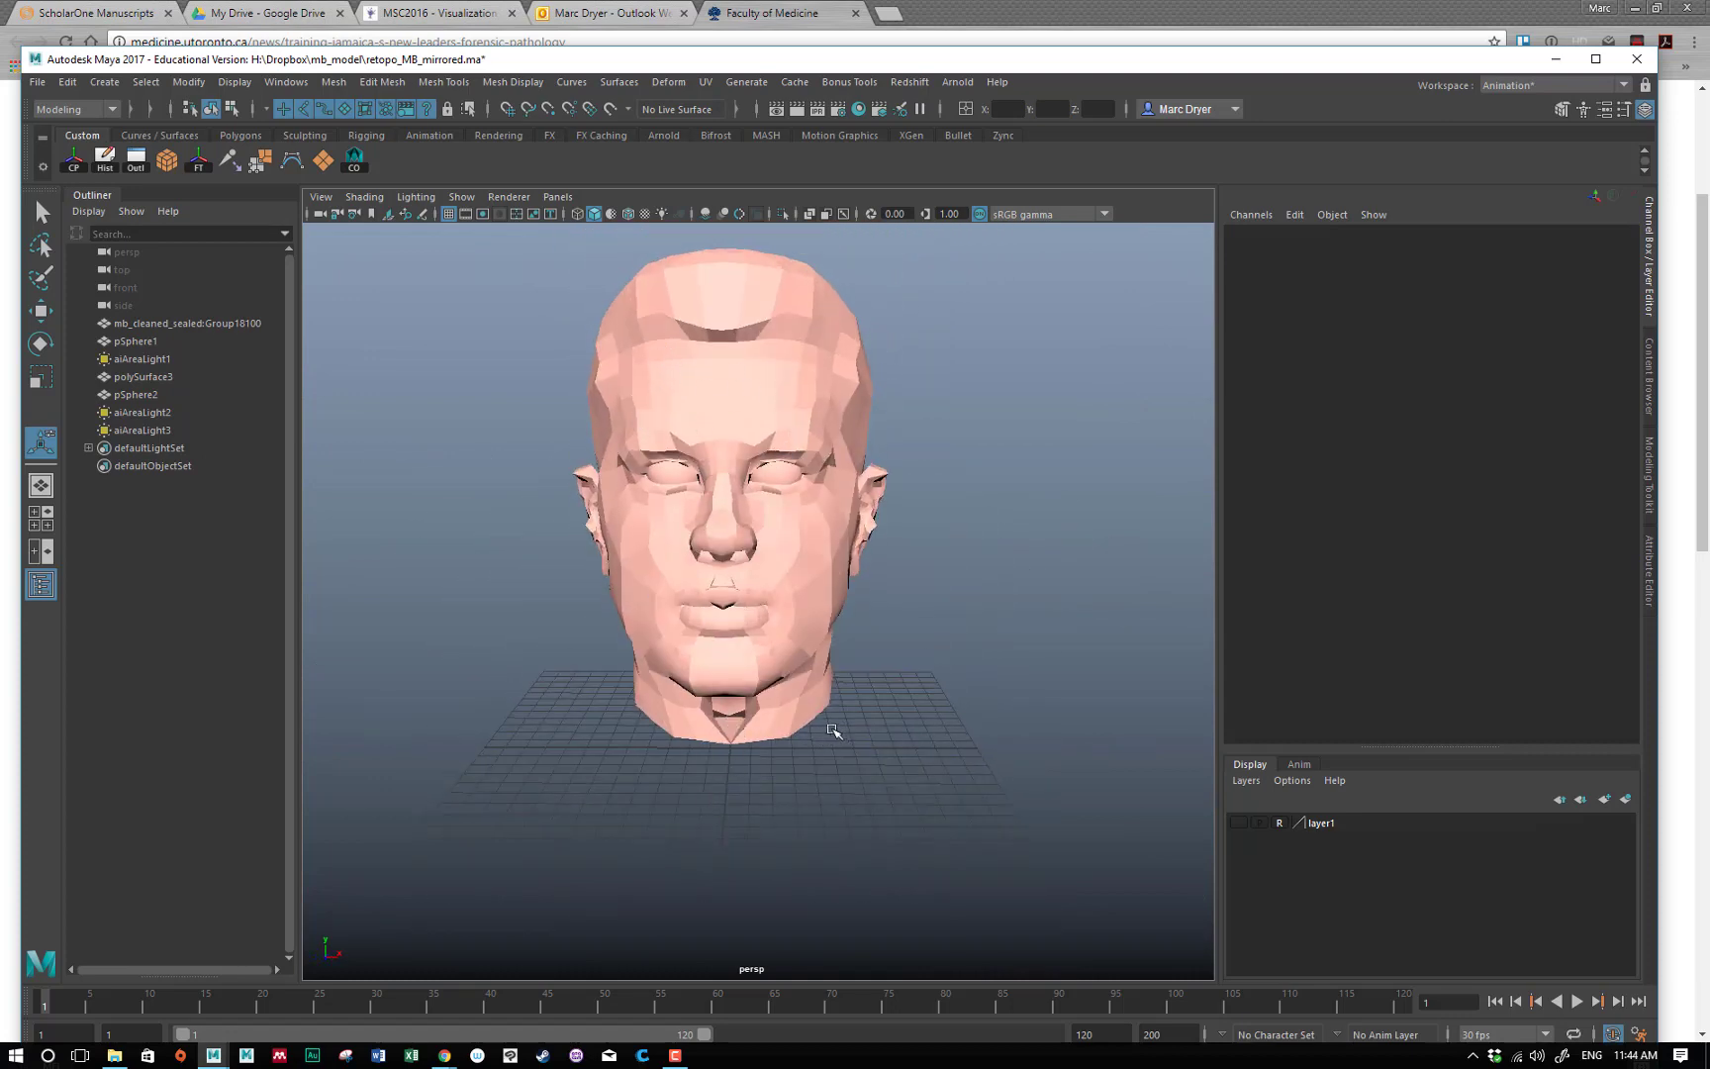
mouse_move(833, 730)
left_mouse_down("alt")
mouse_move(589, 690)
mouse_move(511, 709)
mouse_move(412, 699)
mouse_move(802, 728)
left_mouse_up("alt")
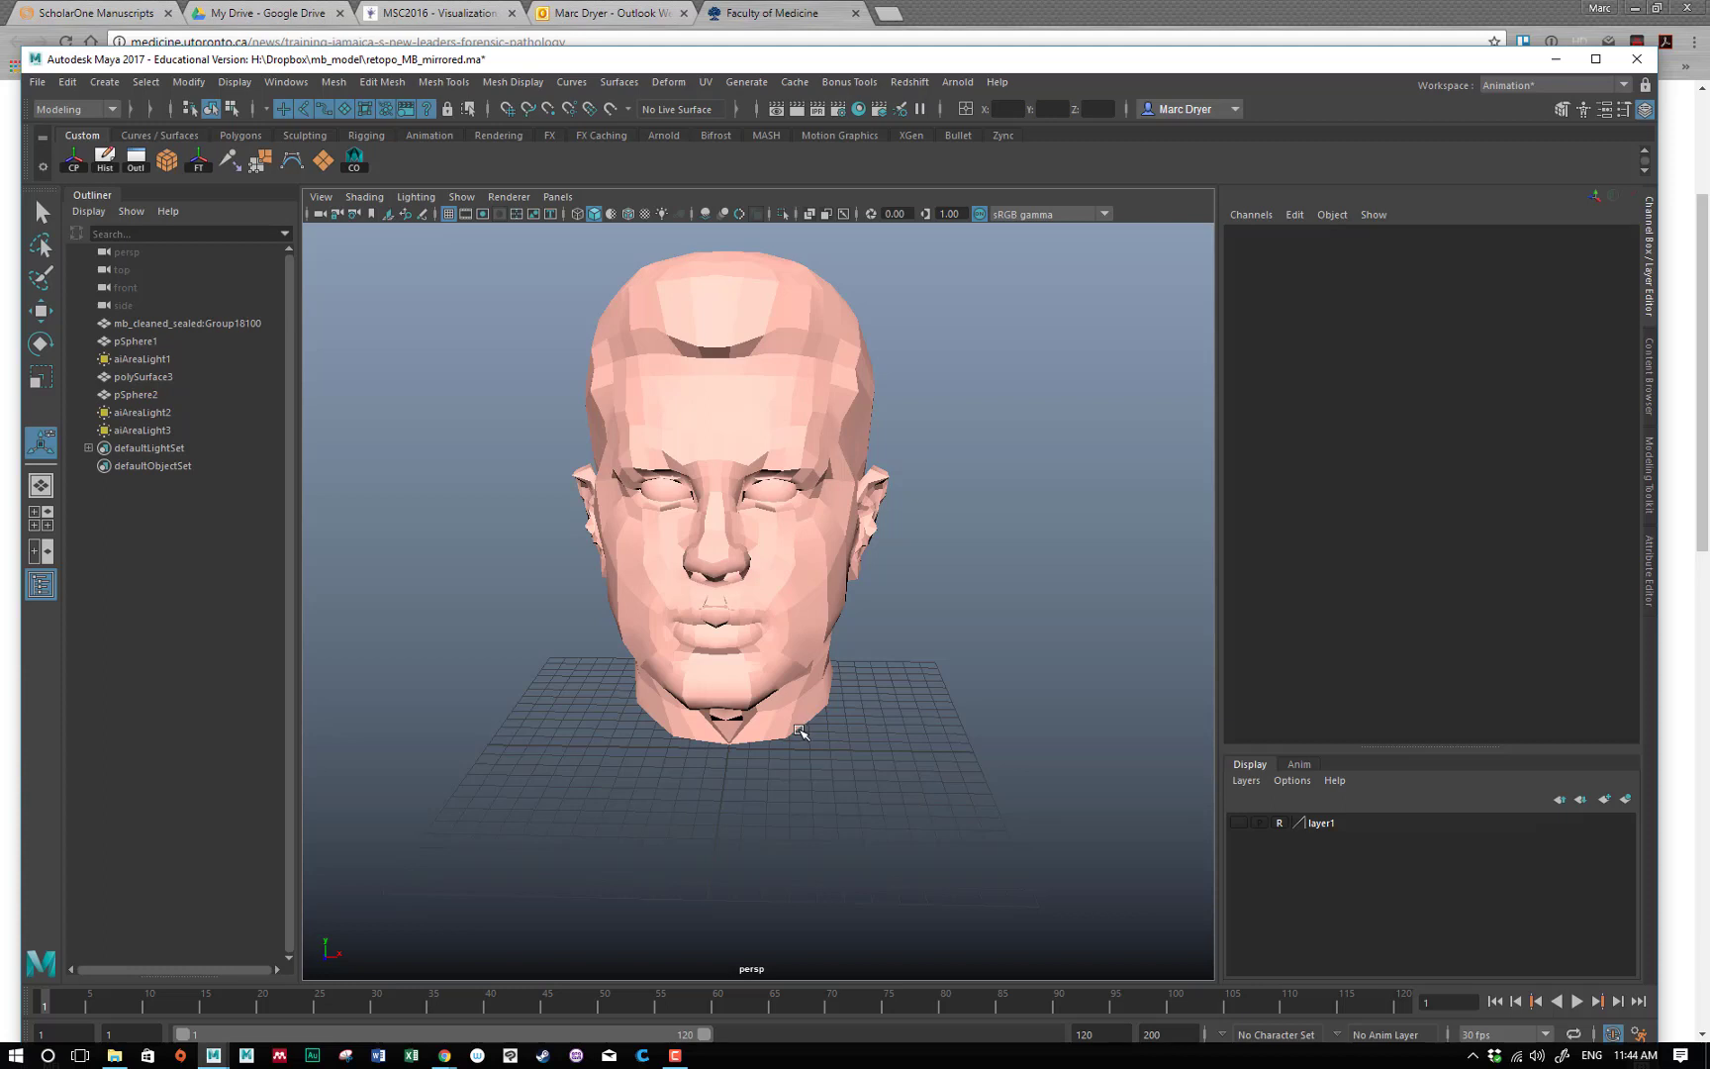
mouse_move(800, 695)
left_mouse_down("alt")
mouse_move(713, 691)
mouse_move(796, 695)
left_mouse_up("alt")
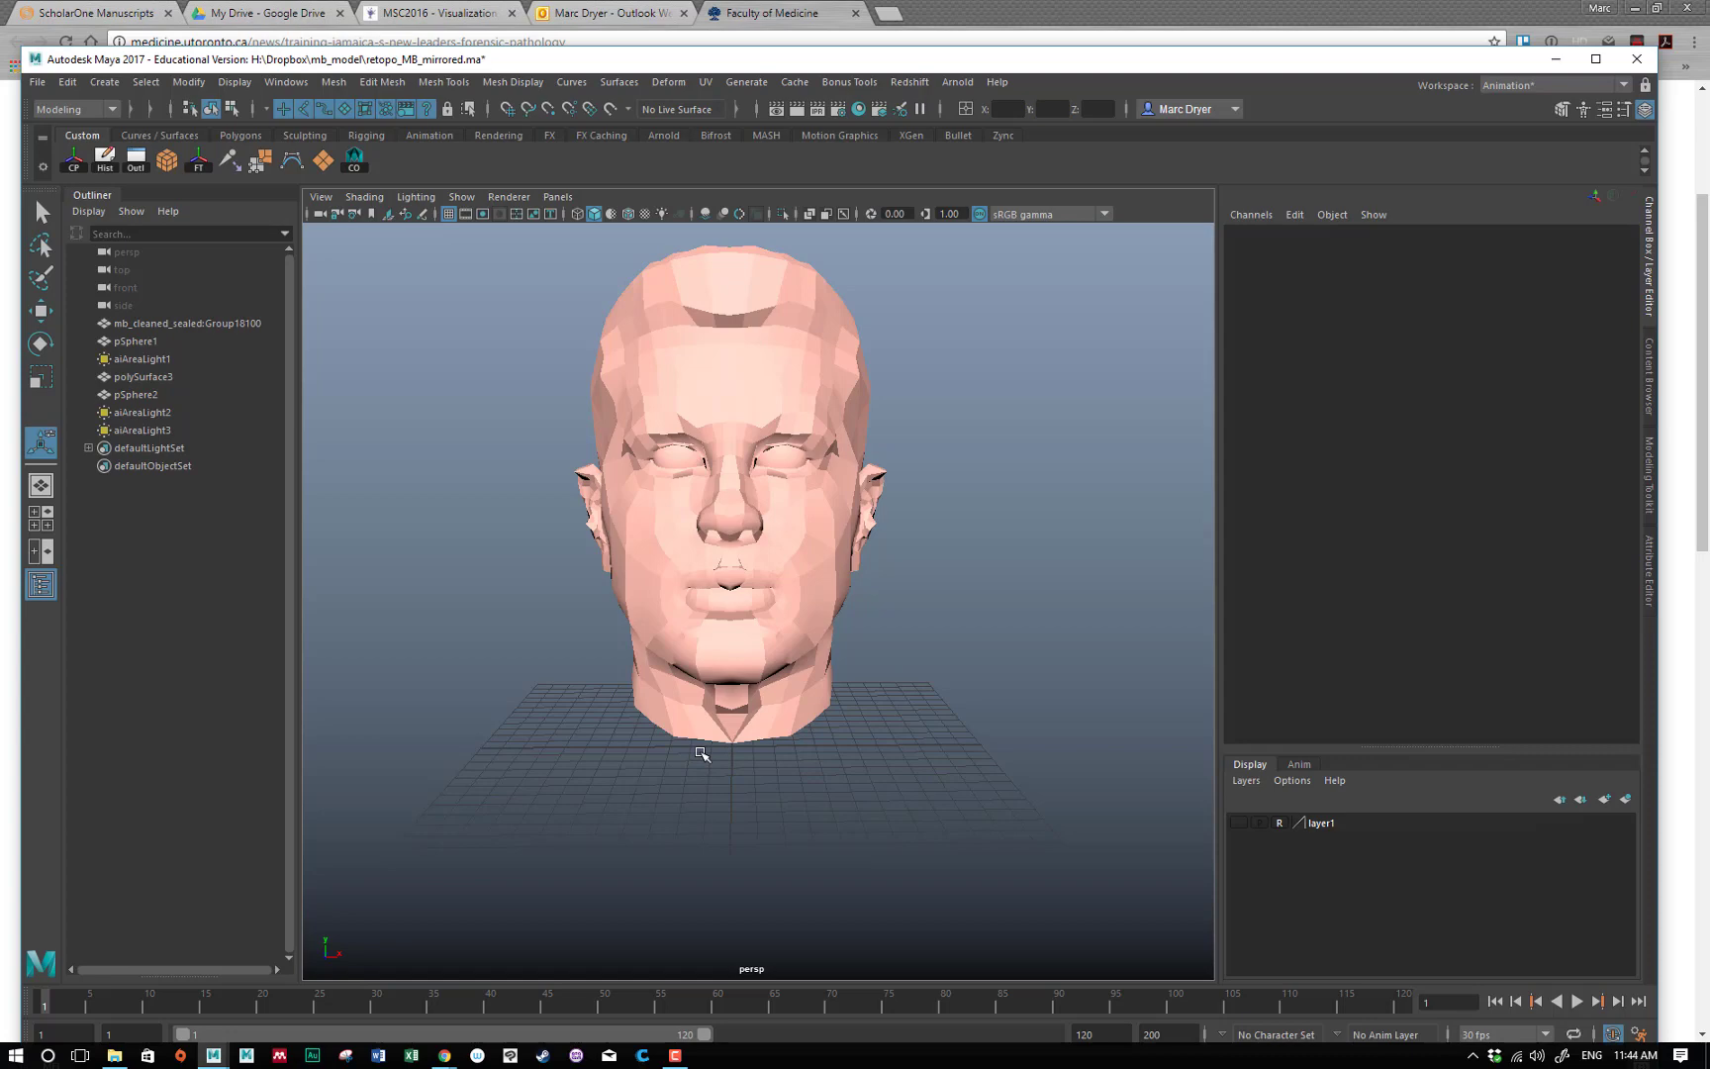
left_click_drag(700, 754, 614, 758, "alt")
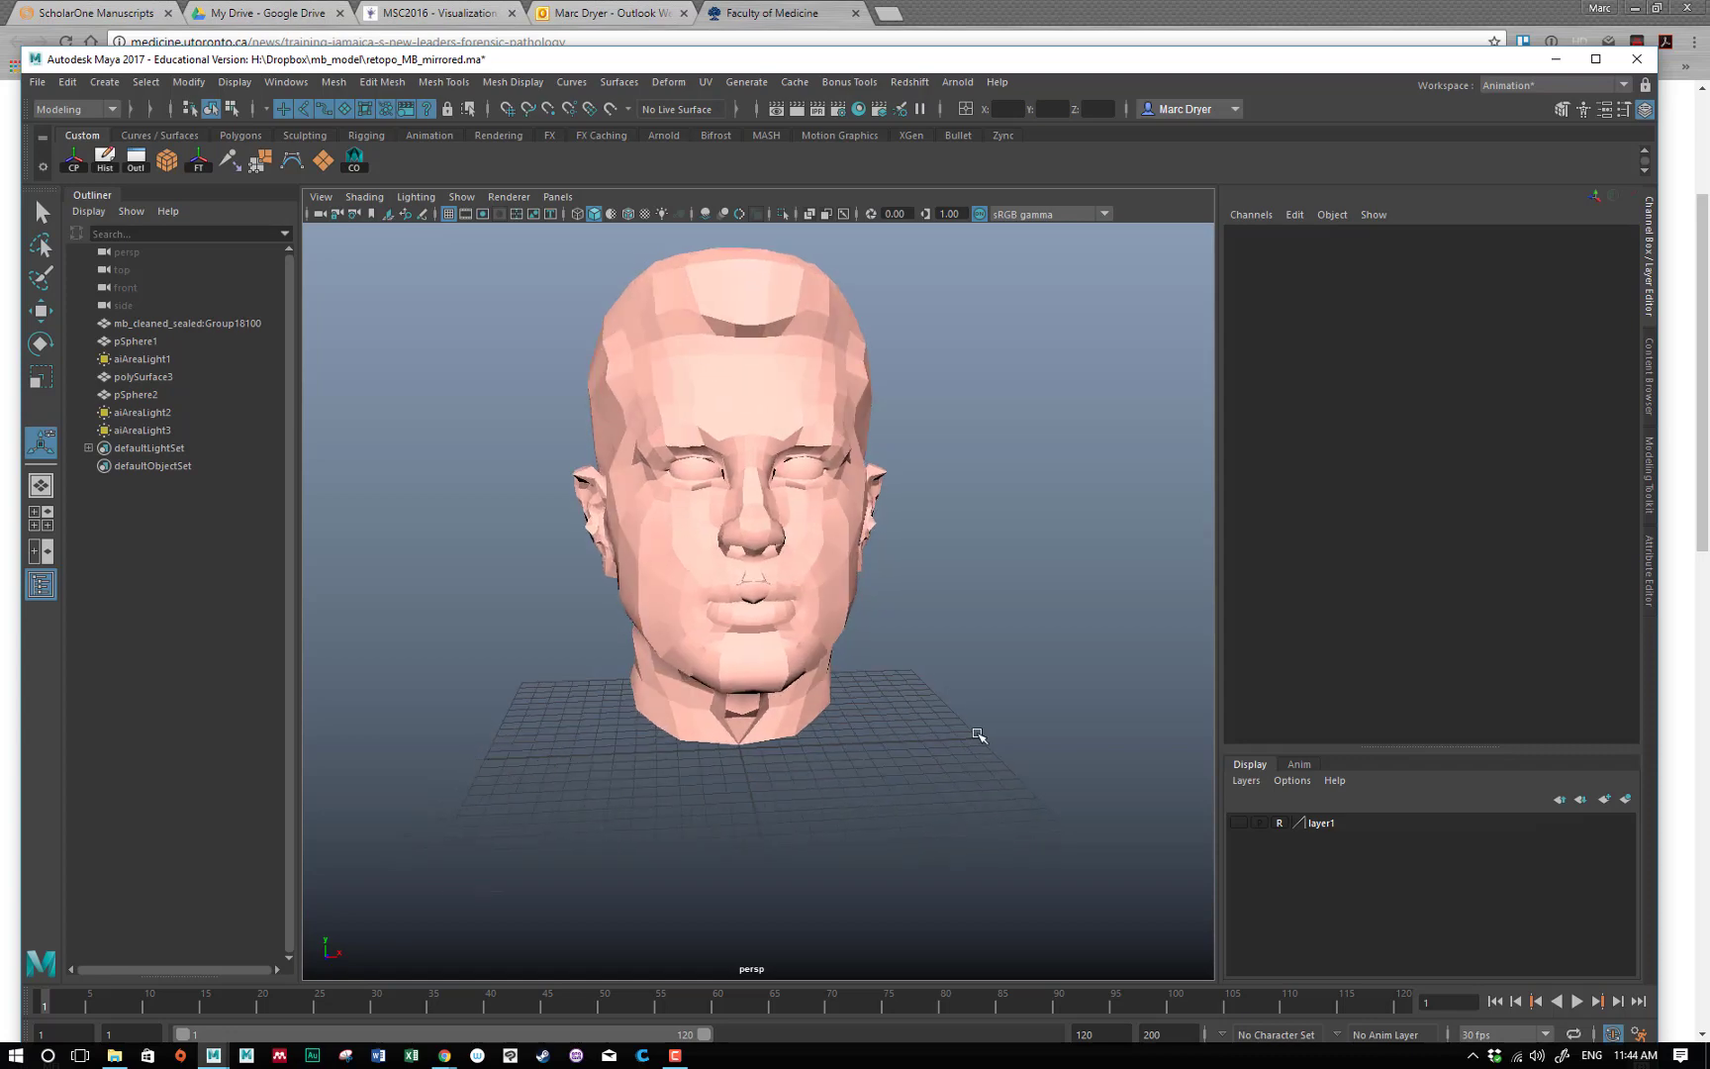
left_click_drag(979, 734, 718, 781, "alt")
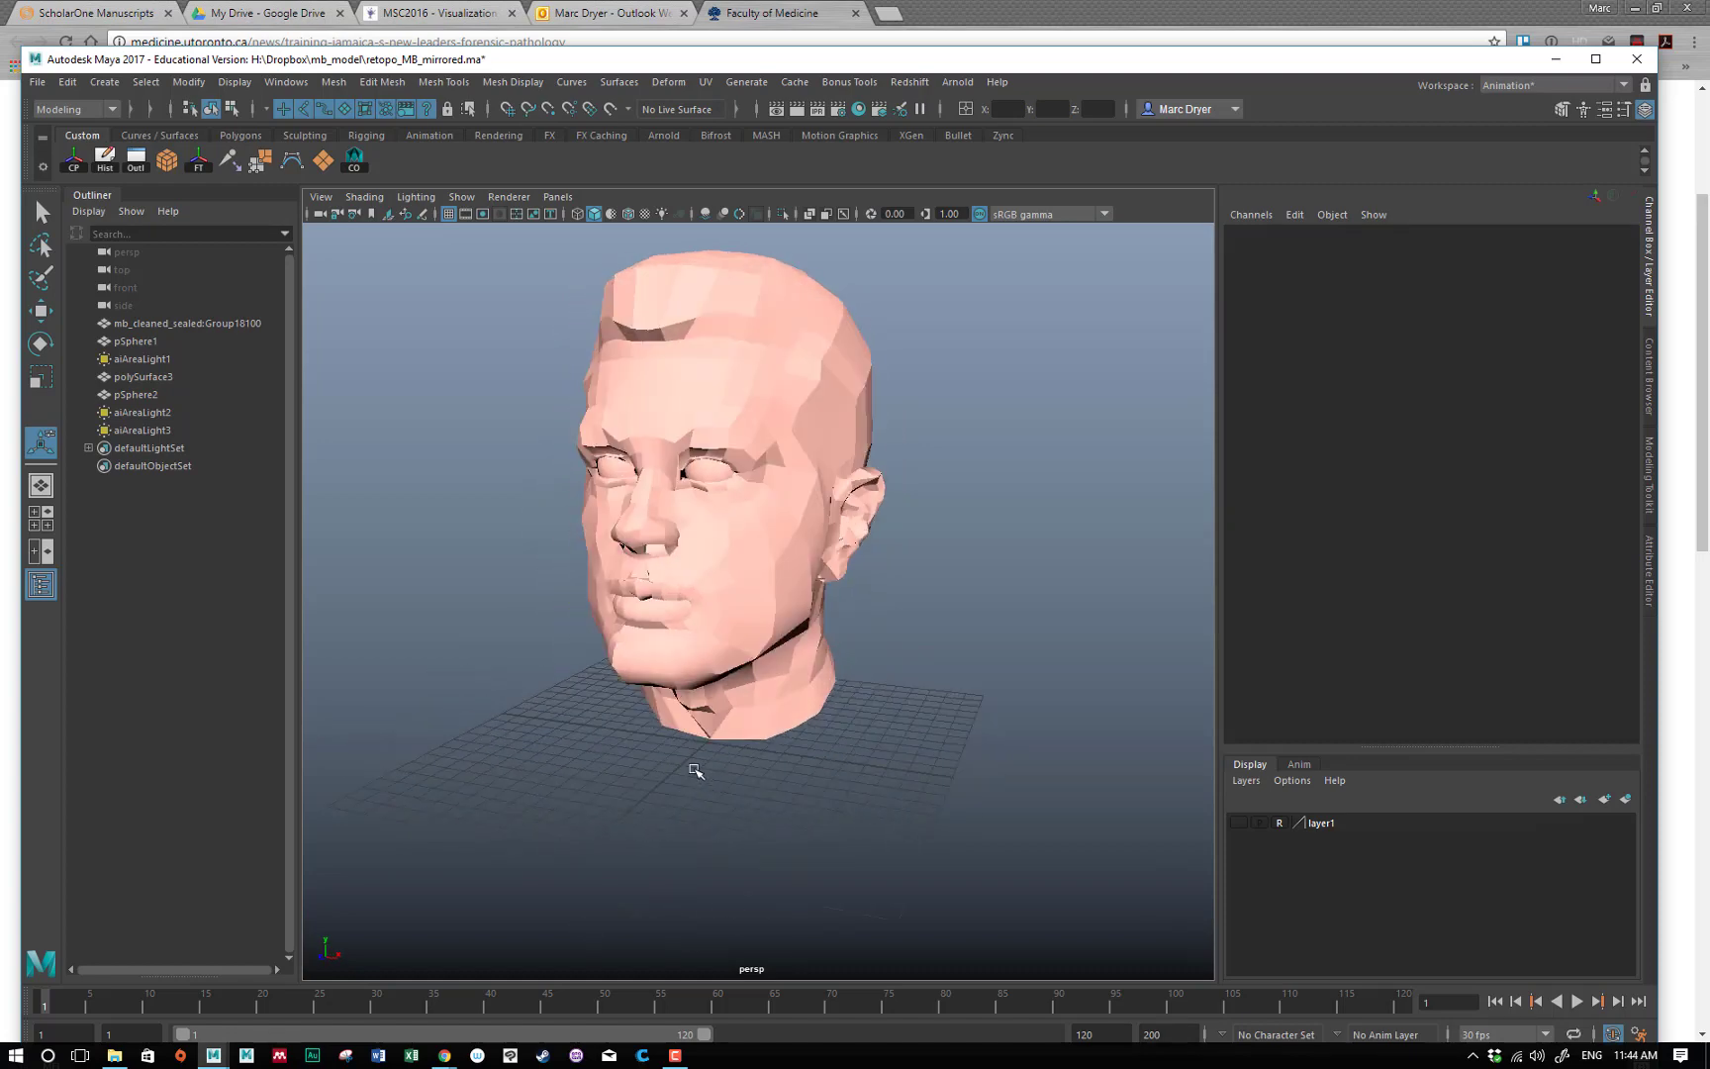
left_click_drag(822, 762, 775, 610, "alt")
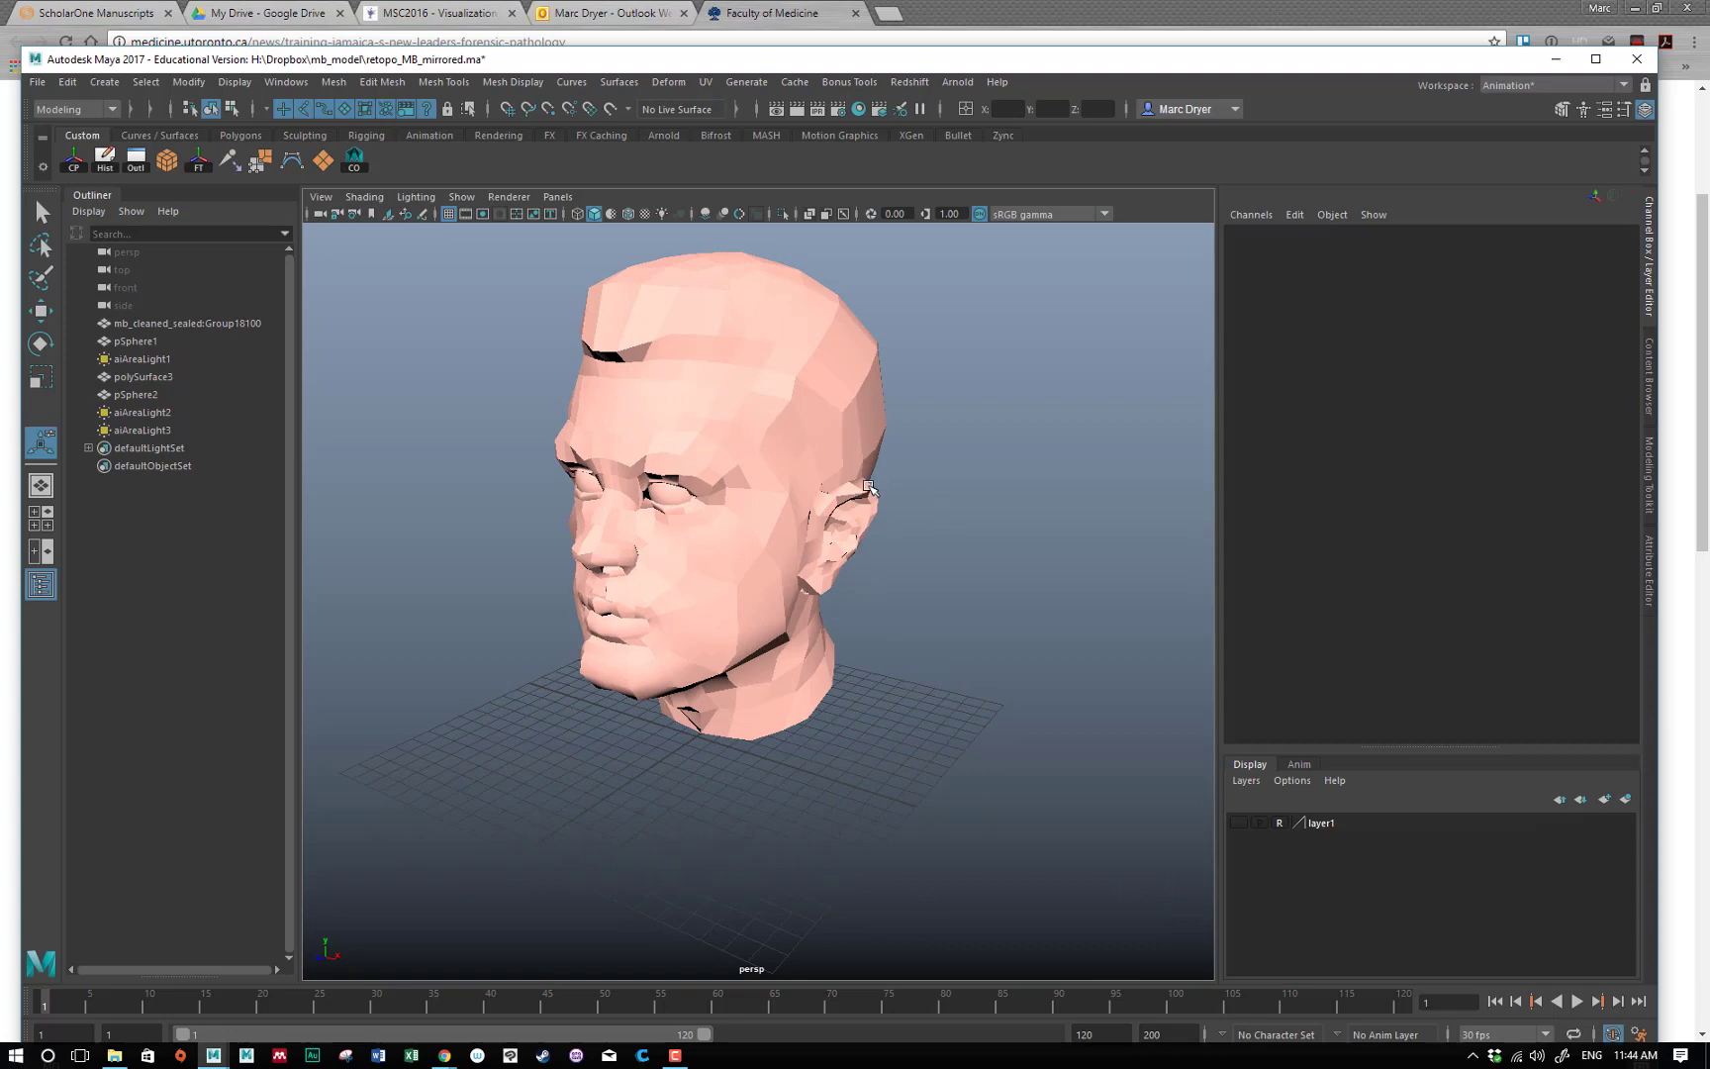
left_click_drag(510, 715, 611, 699, "alt")
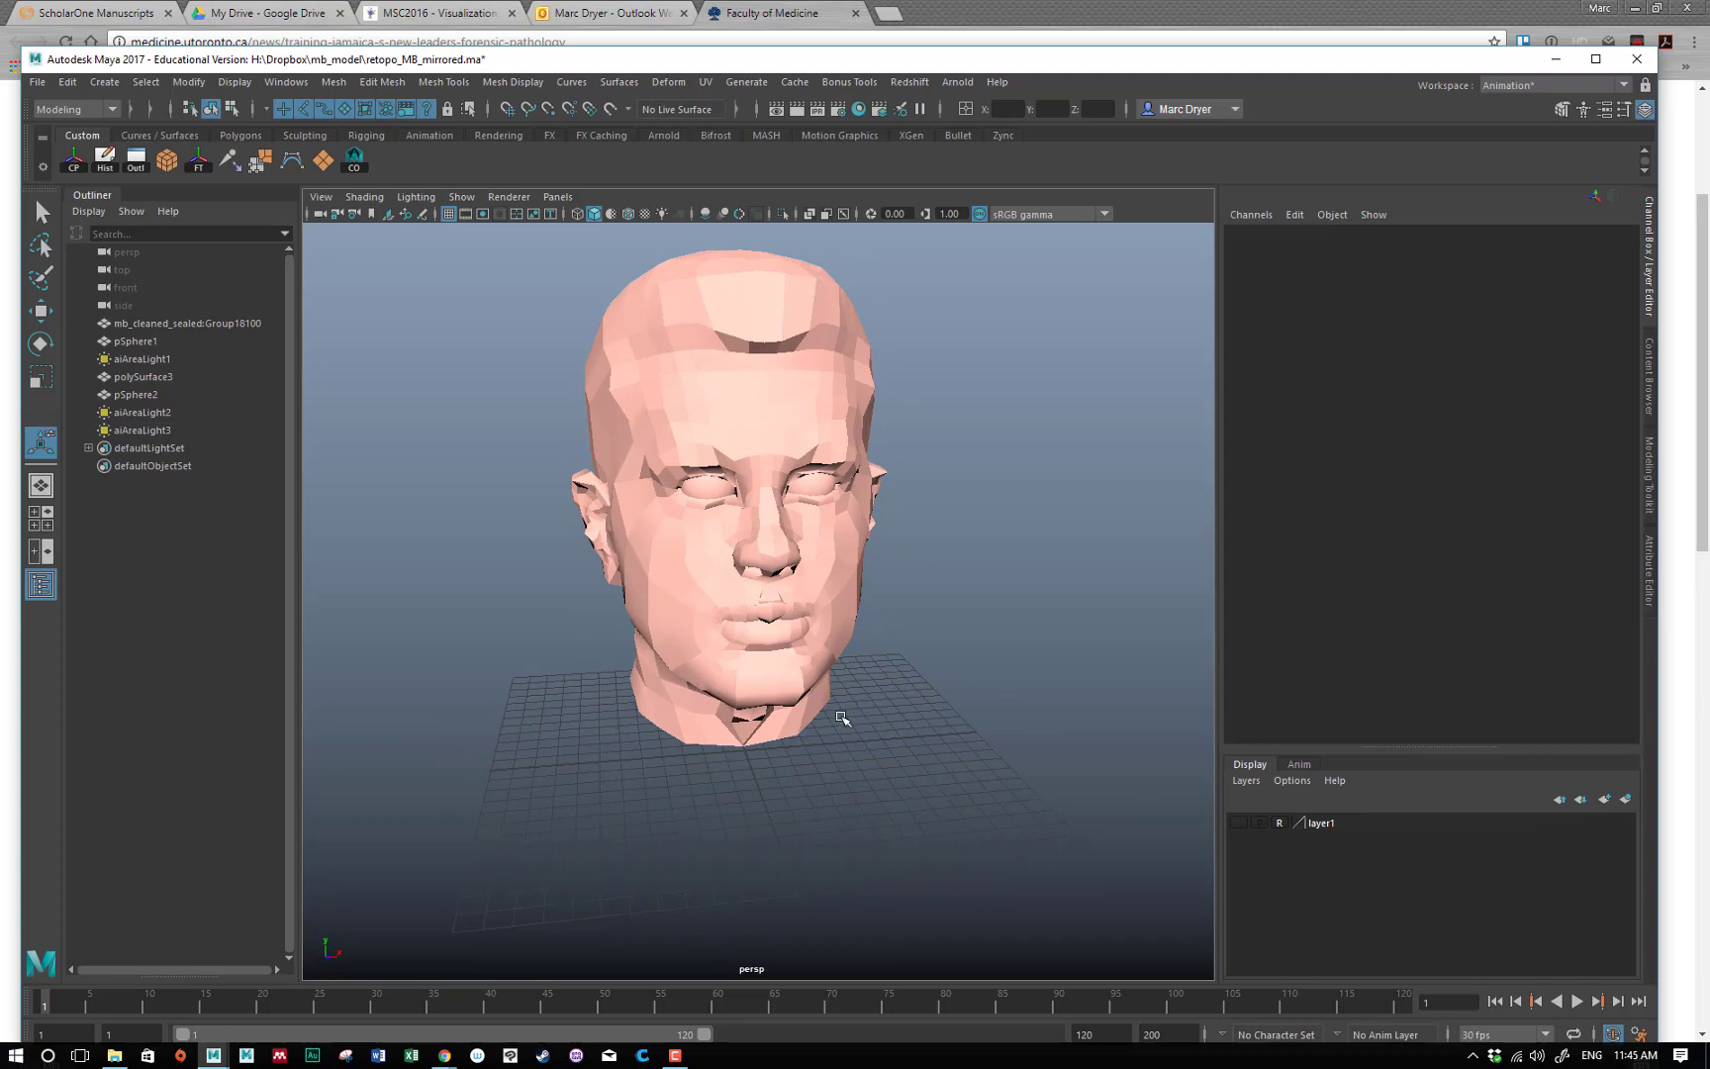
left_click_drag(829, 718, 693, 771, "alt")
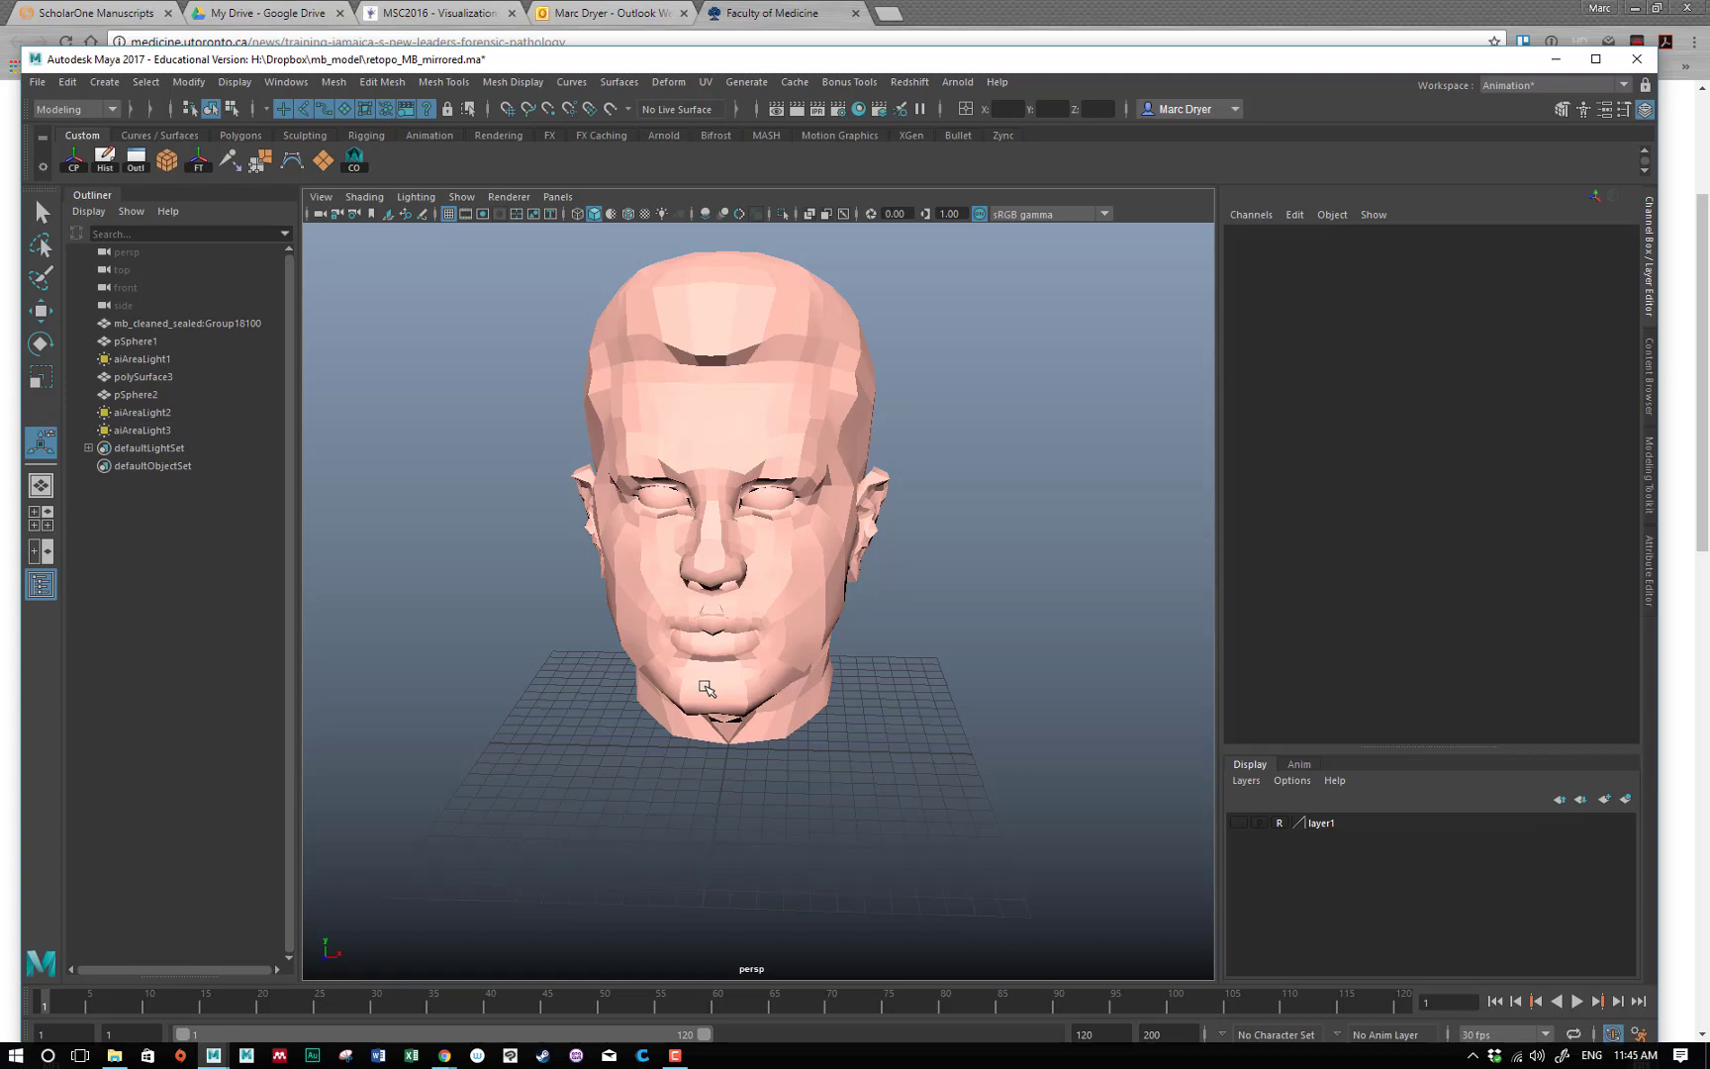
mouse_move(772, 678)
left_mouse_down("alt")
mouse_move(554, 693)
mouse_move(461, 659)
mouse_move(329, 656)
mouse_move(512, 680)
mouse_move(775, 660)
left_mouse_up("alt")
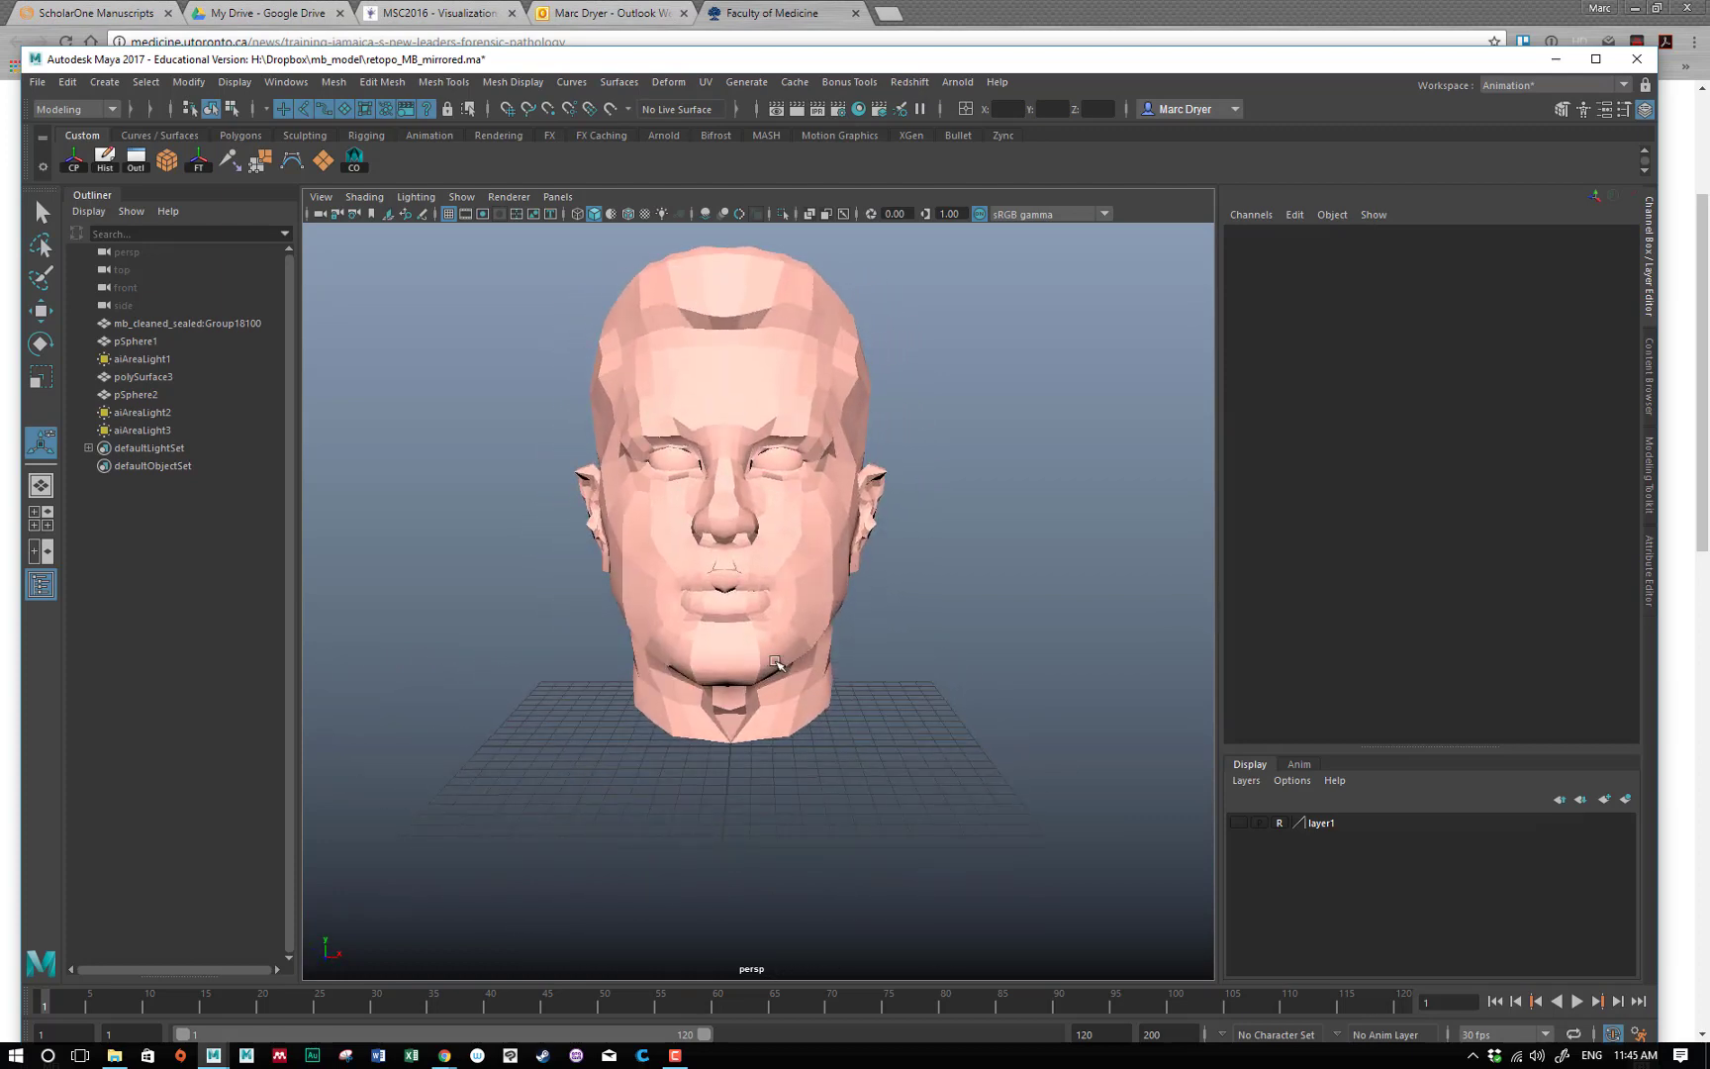
left_click_drag(777, 660, 740, 528, "alt")
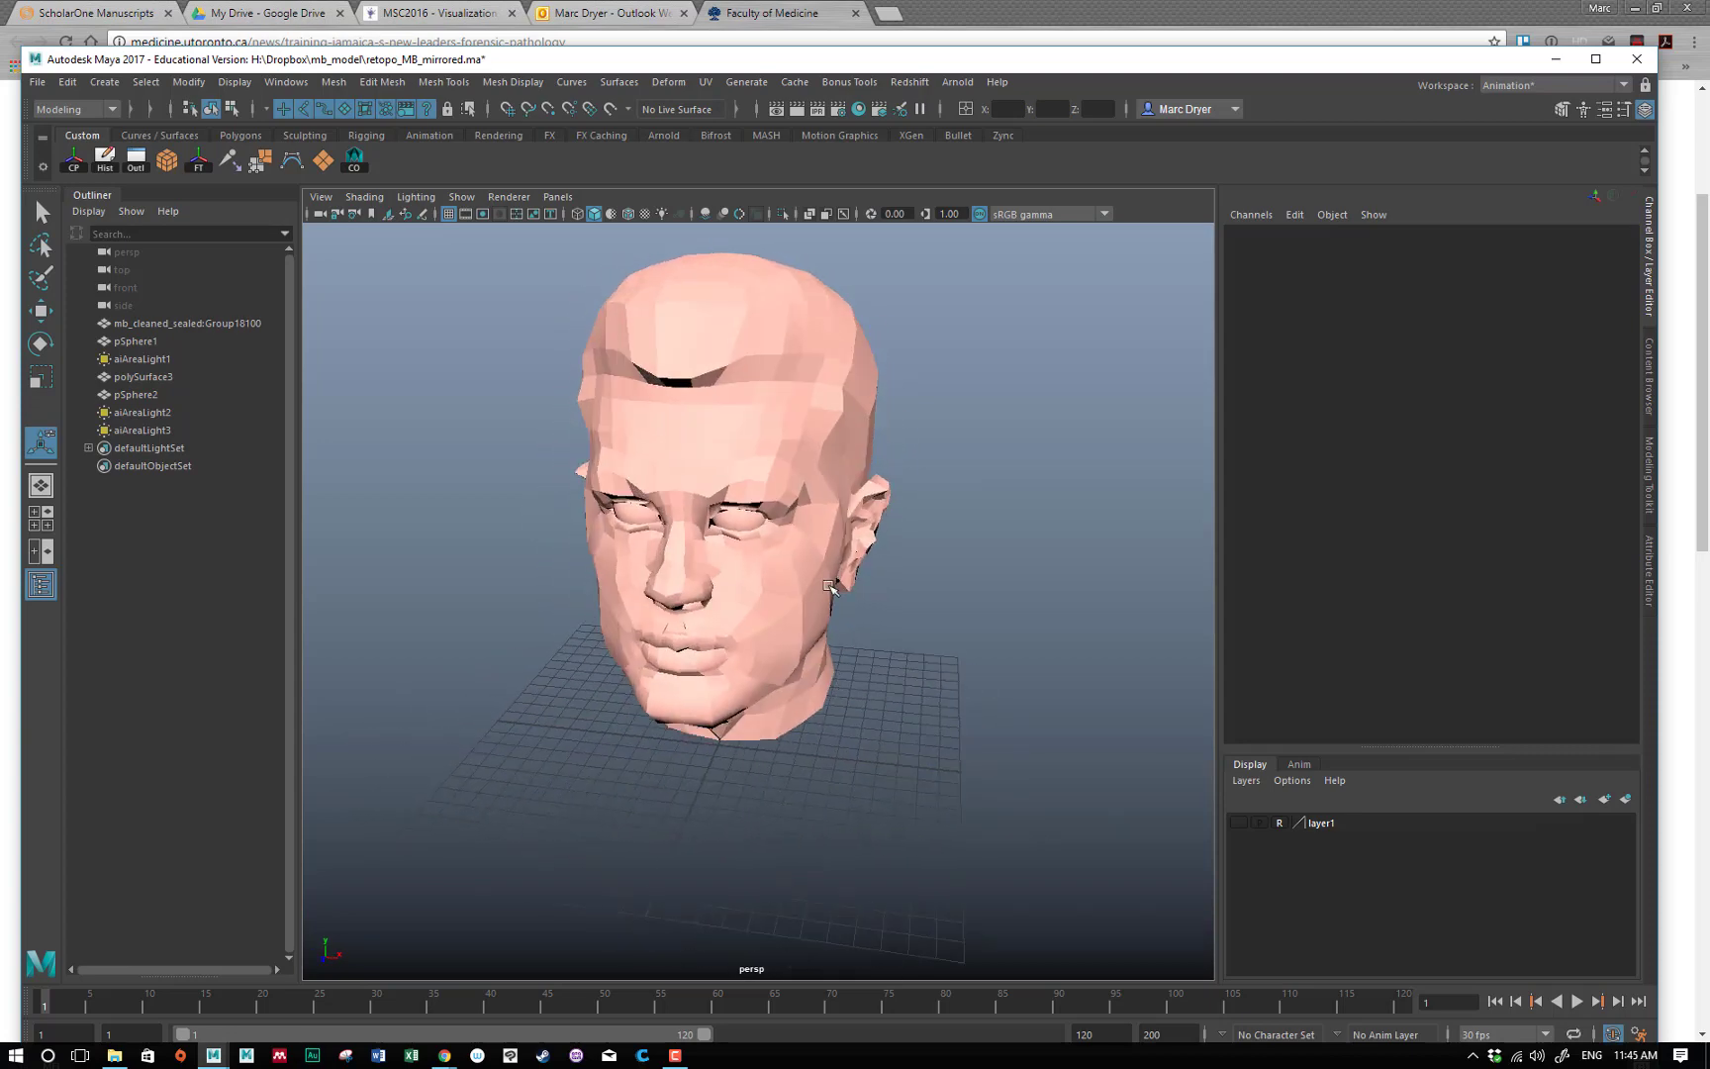
left_click_drag(744, 725, 770, 697, "alt")
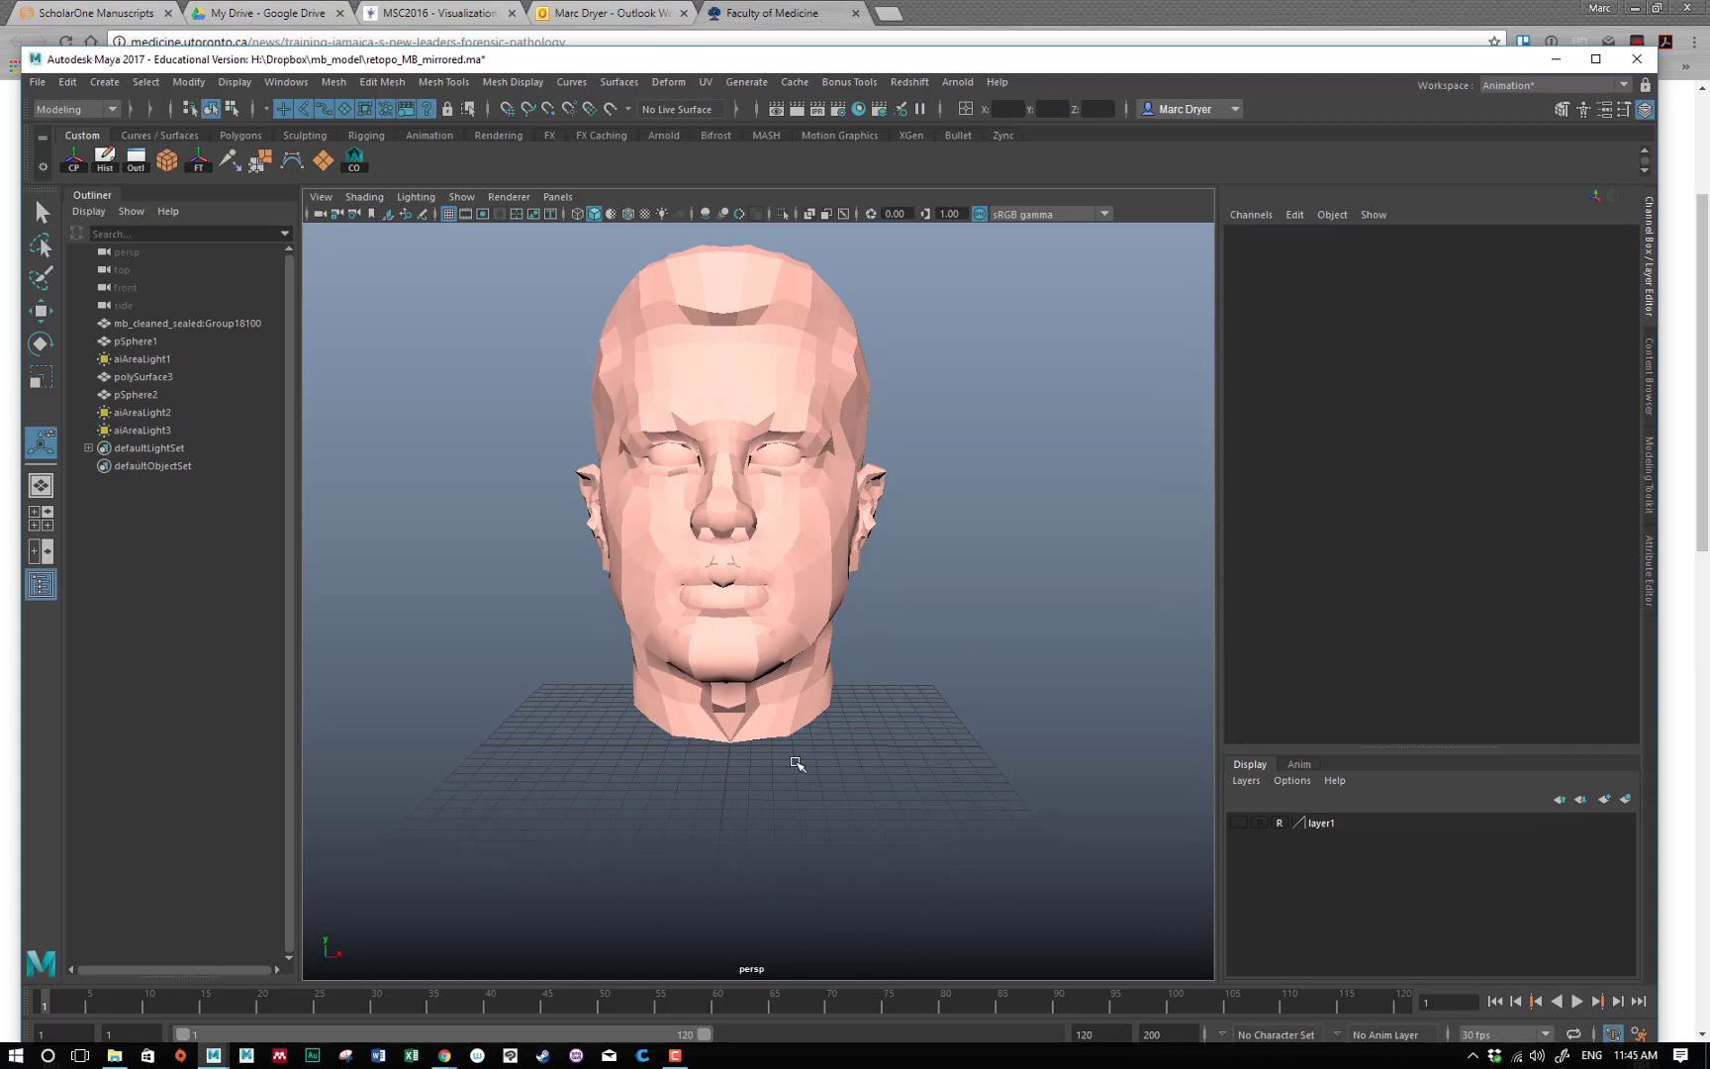
Switch to the front view and hide the head mesh and both eye spheres.
key("space")
key("space")
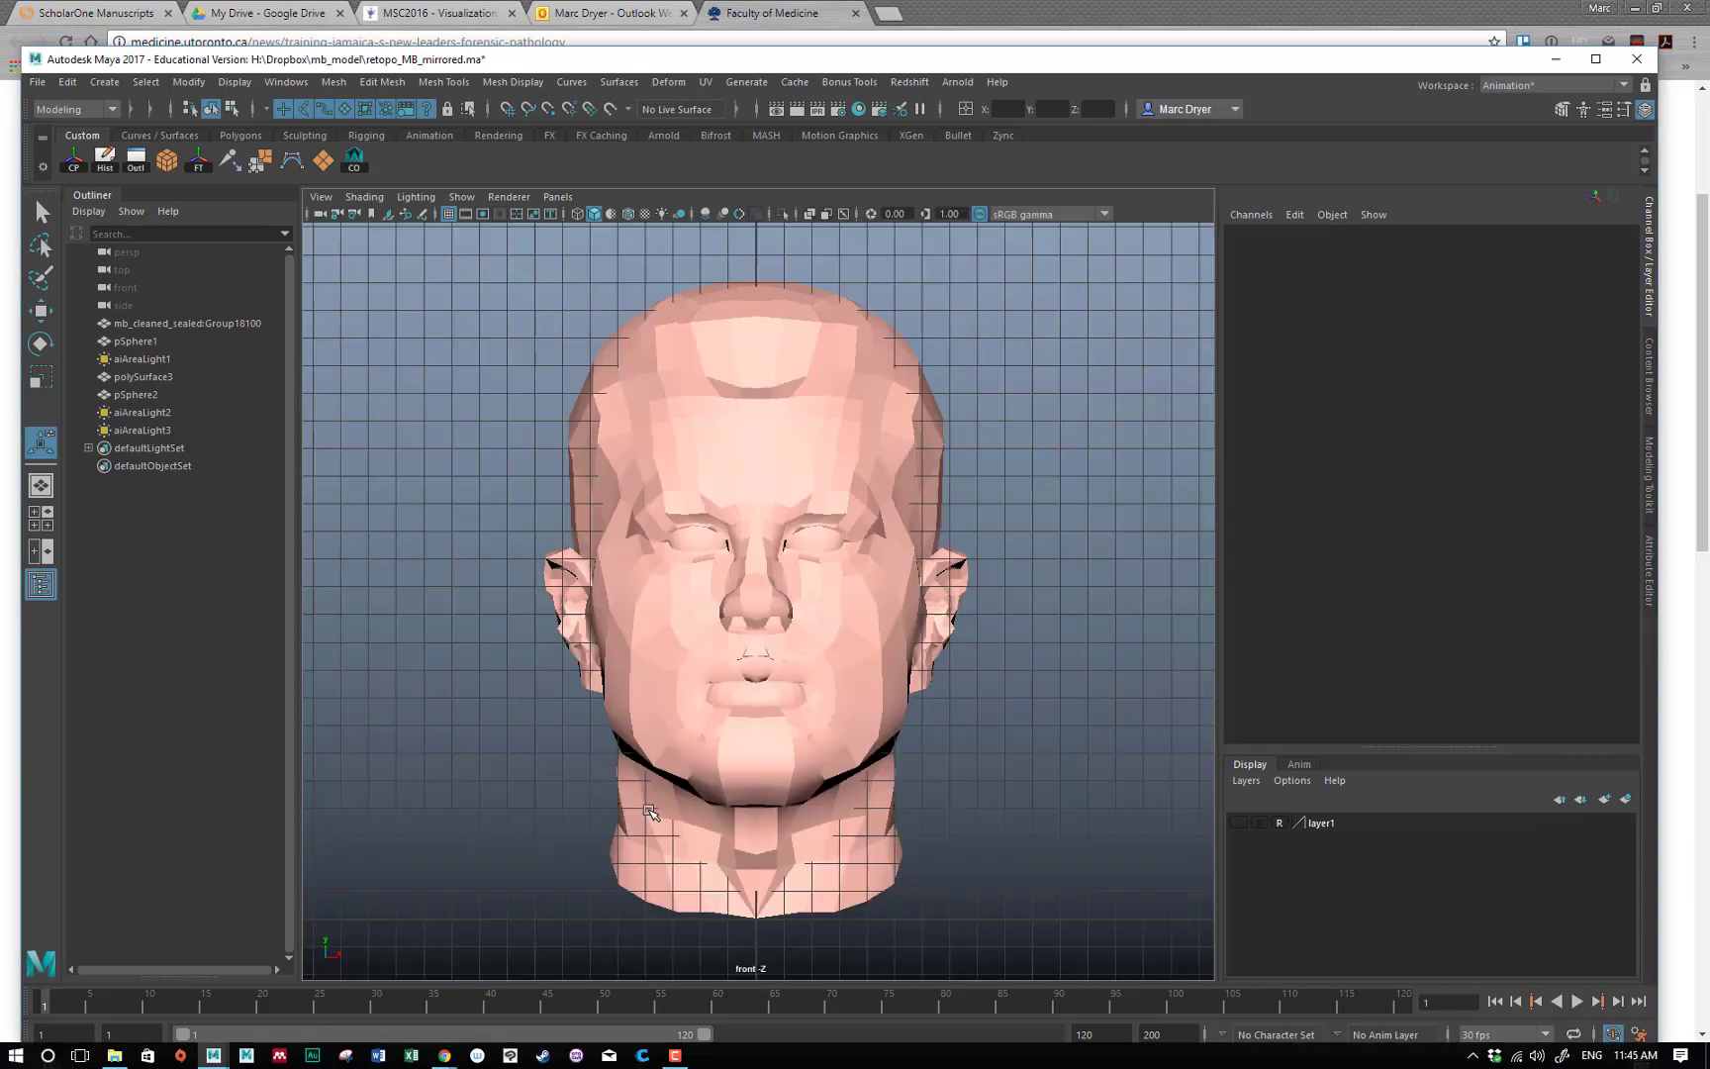
left_click(754, 754)
key("ctrl+h")
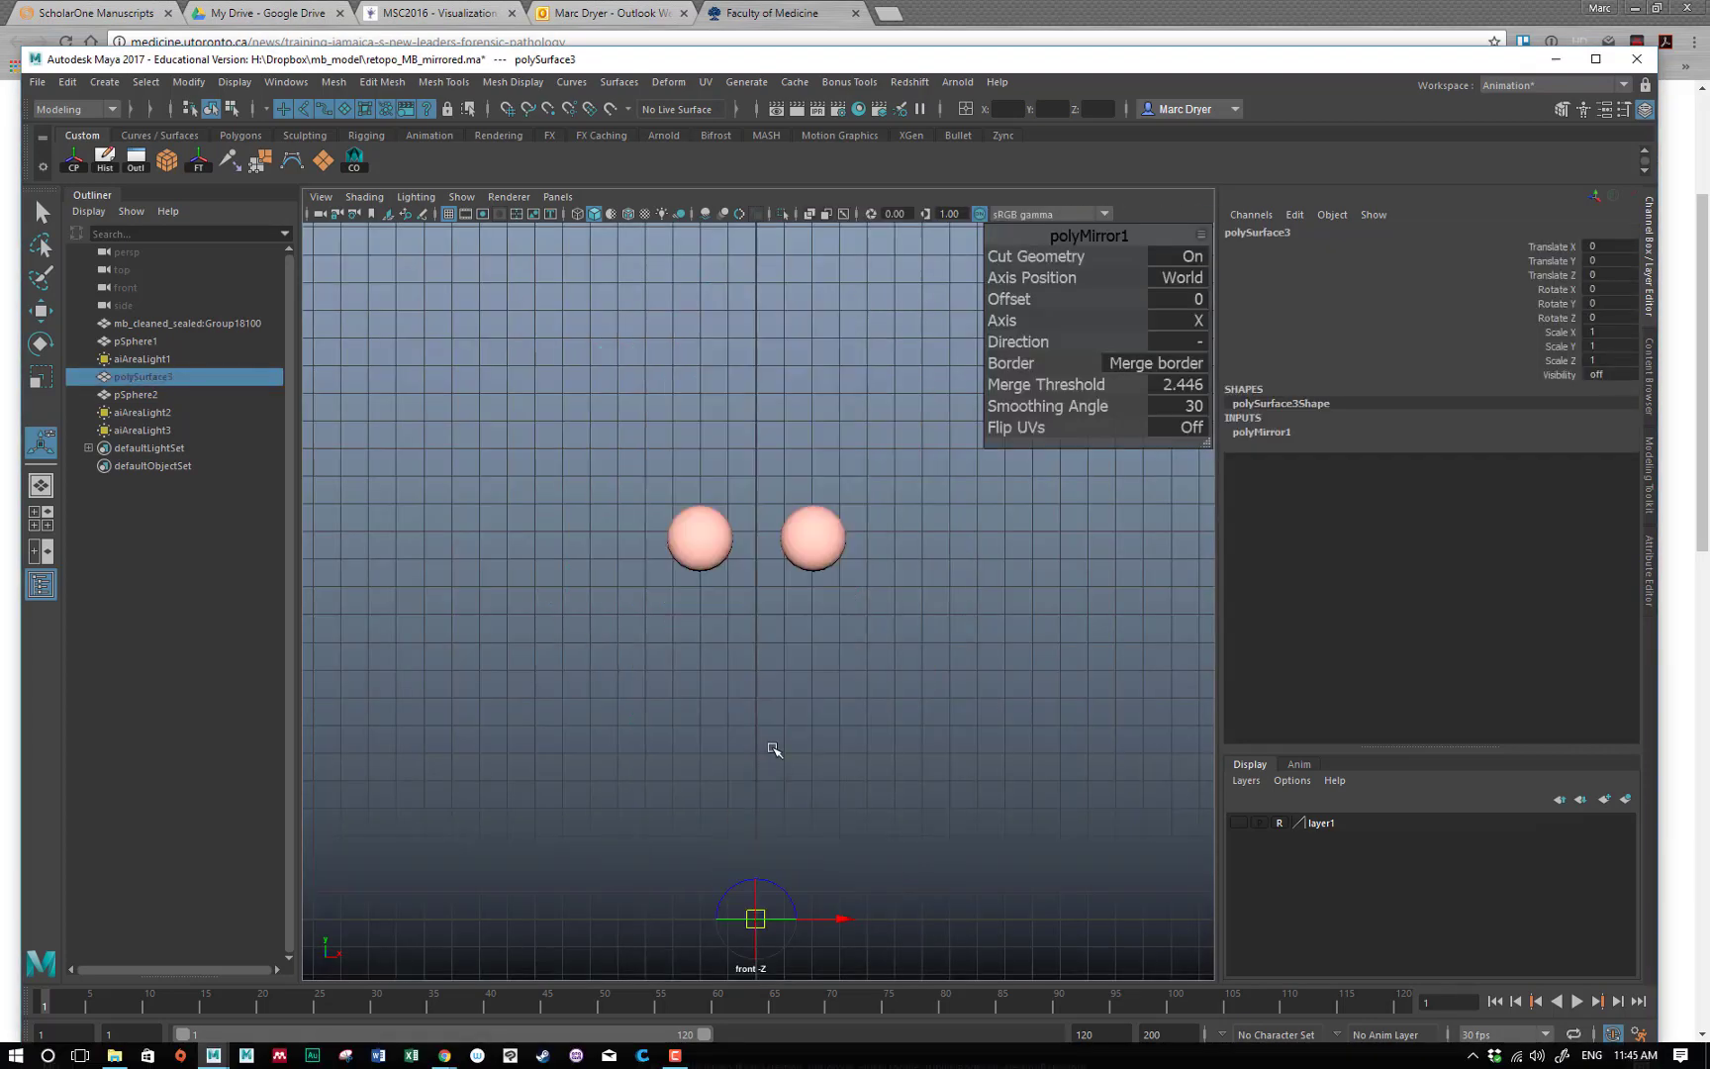
left_click_drag(626, 513, 965, 600)
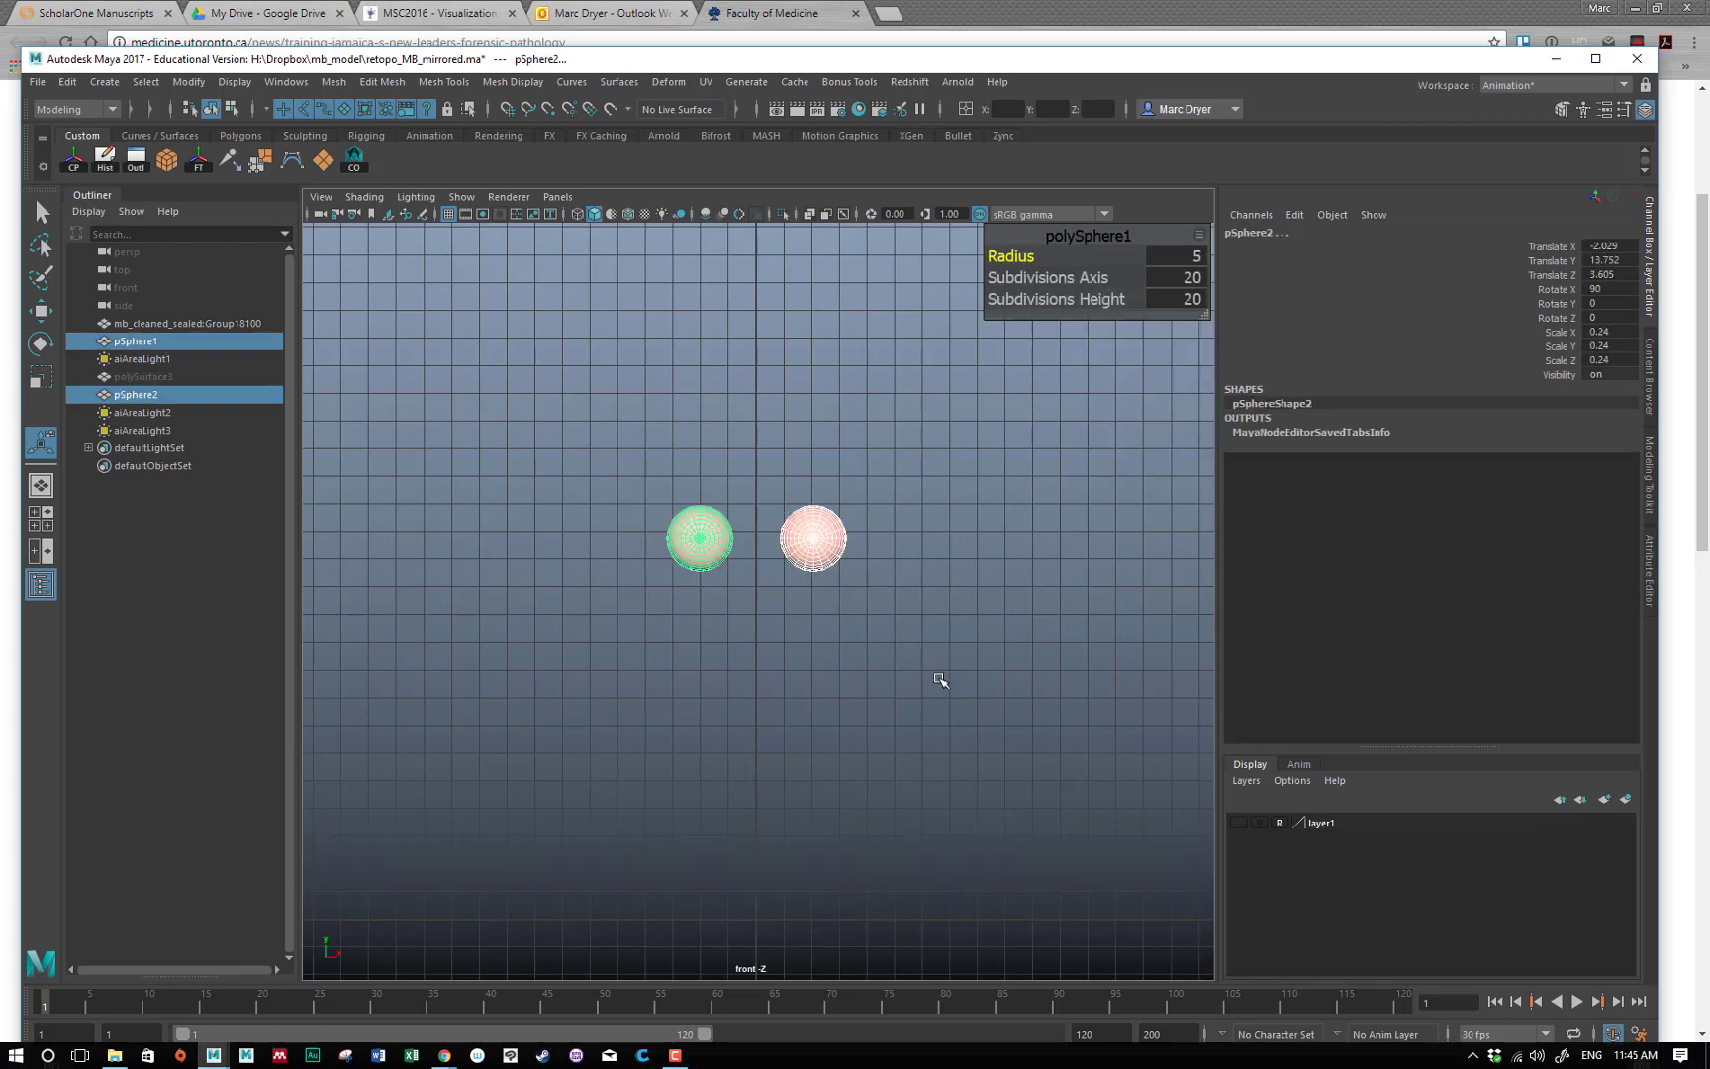
key("ctrl+h")
middle_click_drag(860, 677, 841, 550)
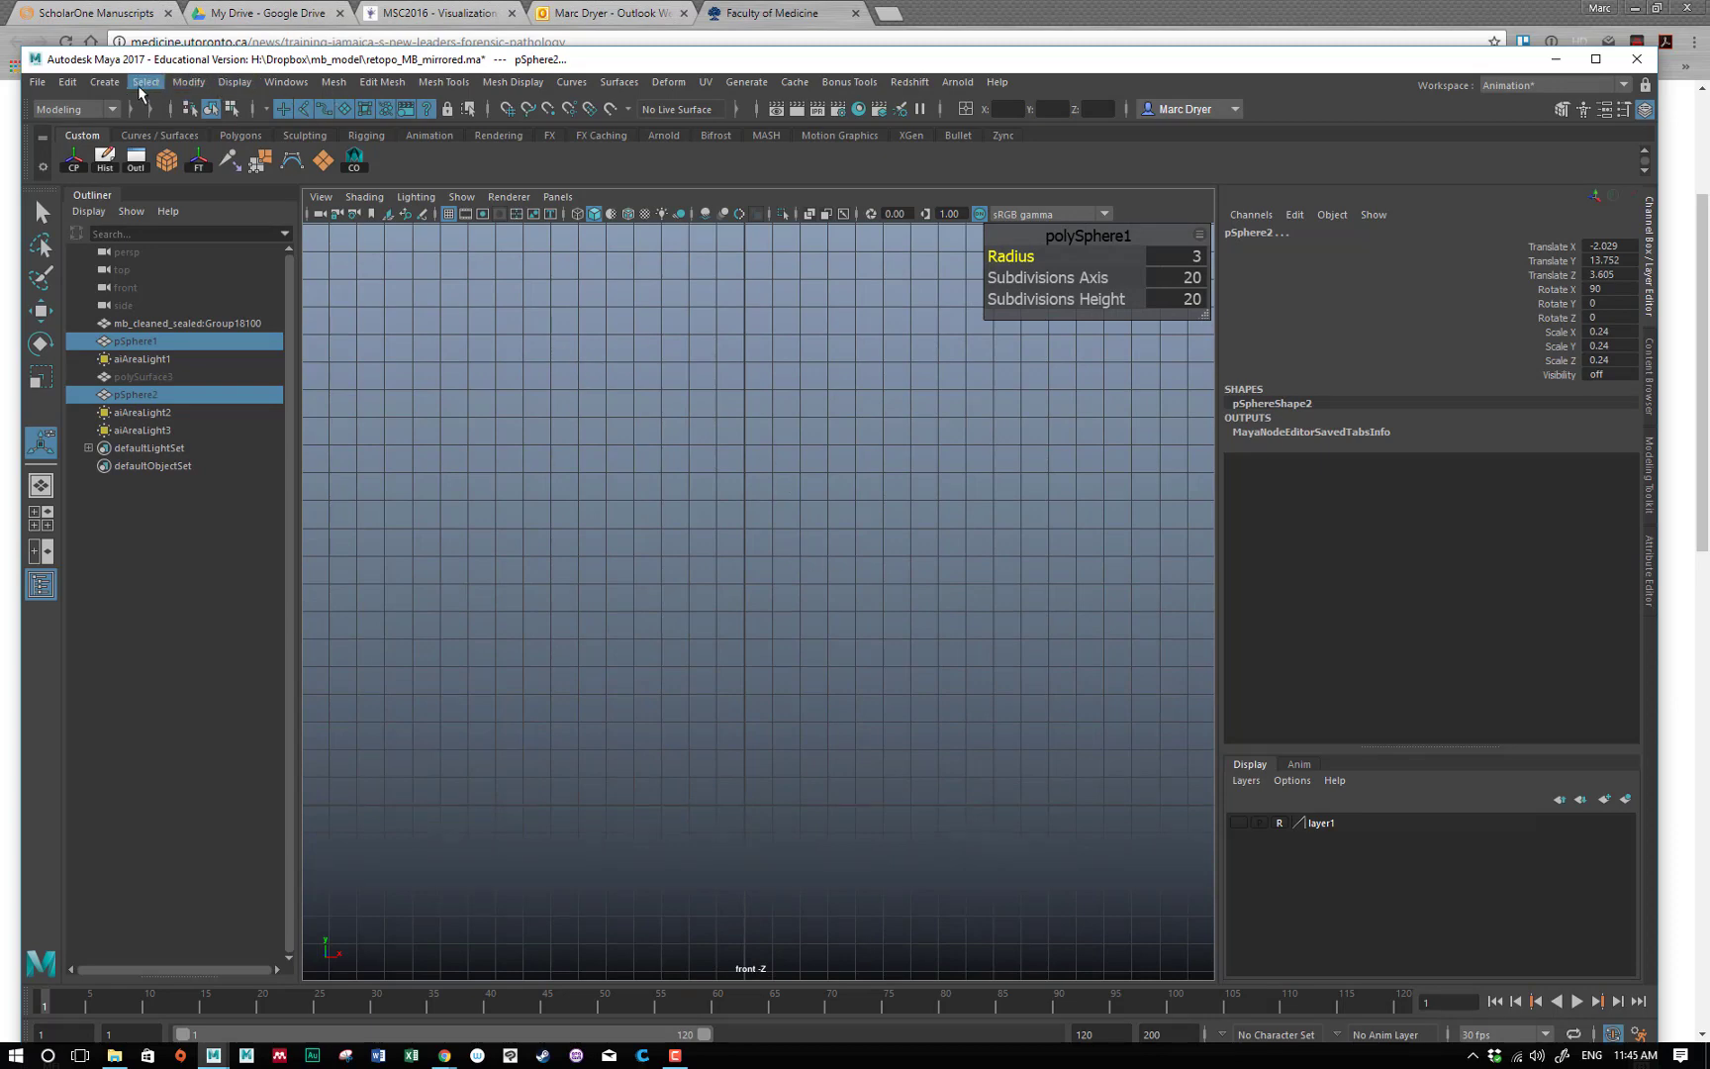
Draw a wavy curve with nine control points across the front view using the CV Curve Tool, and delete it.
left_click(109, 83)
mouse_move(157, 215)
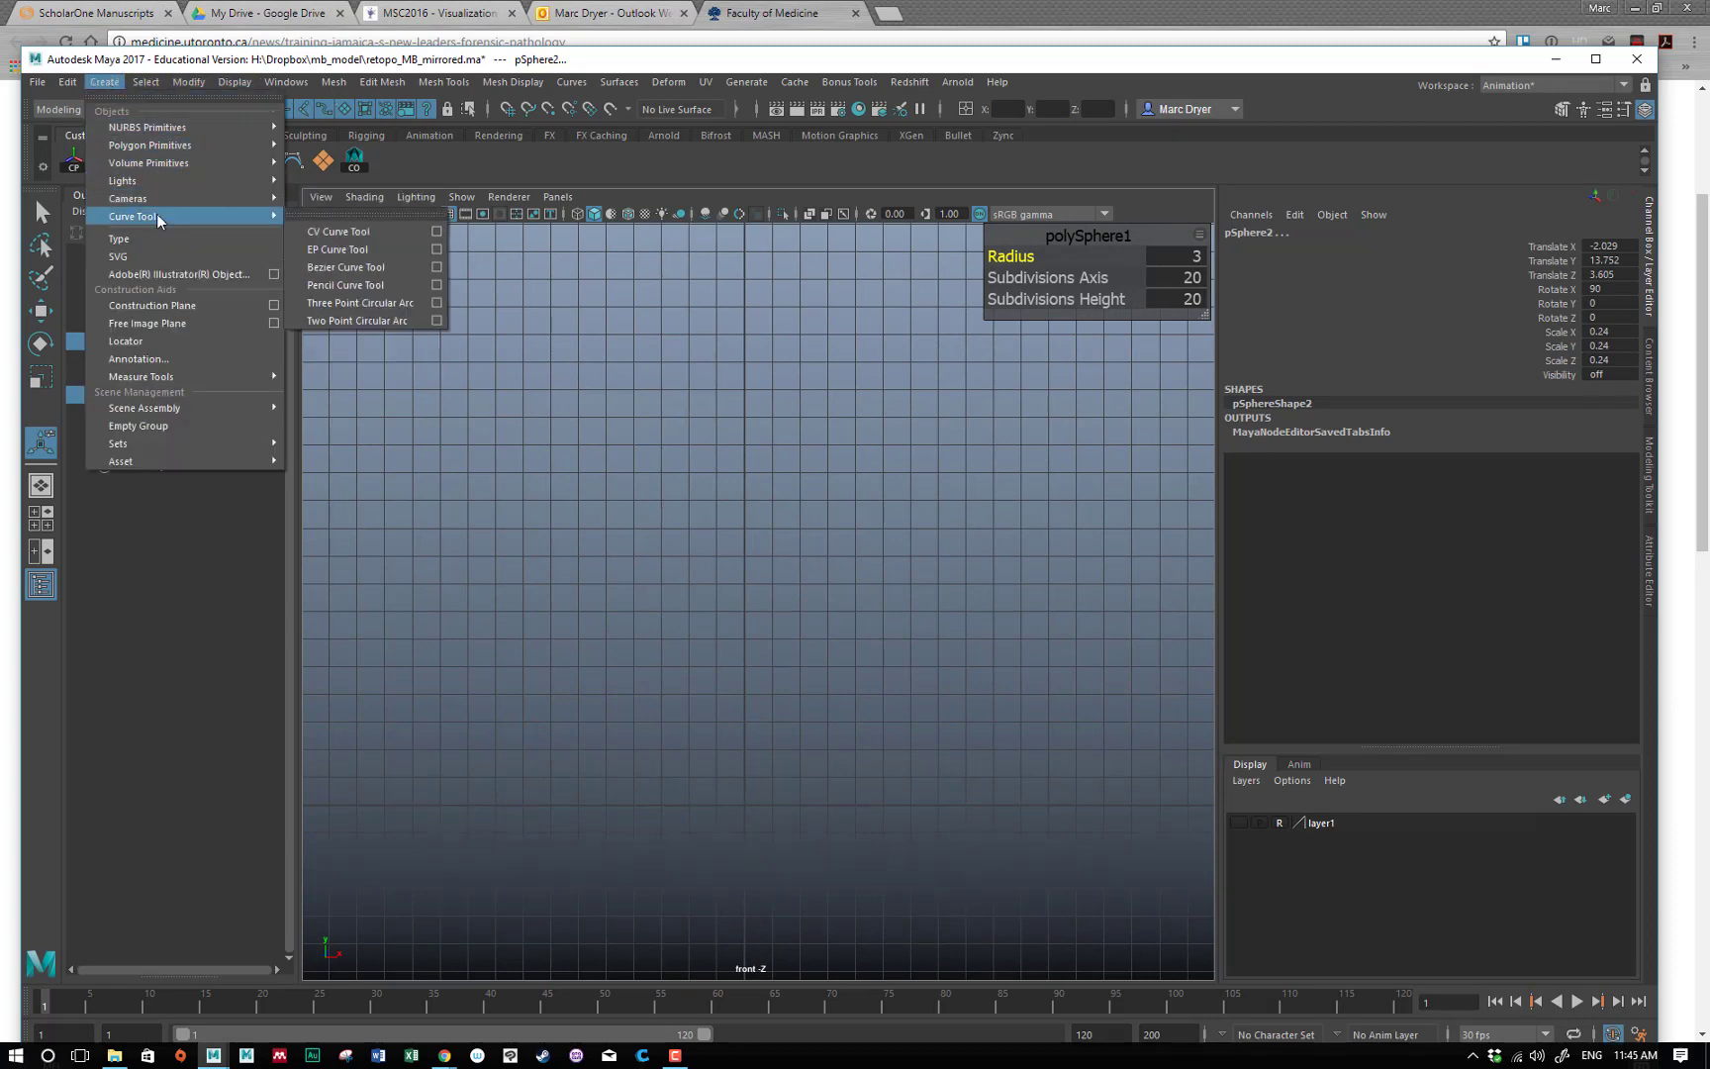
left_click(363, 234)
left_click(555, 607)
left_click(567, 514)
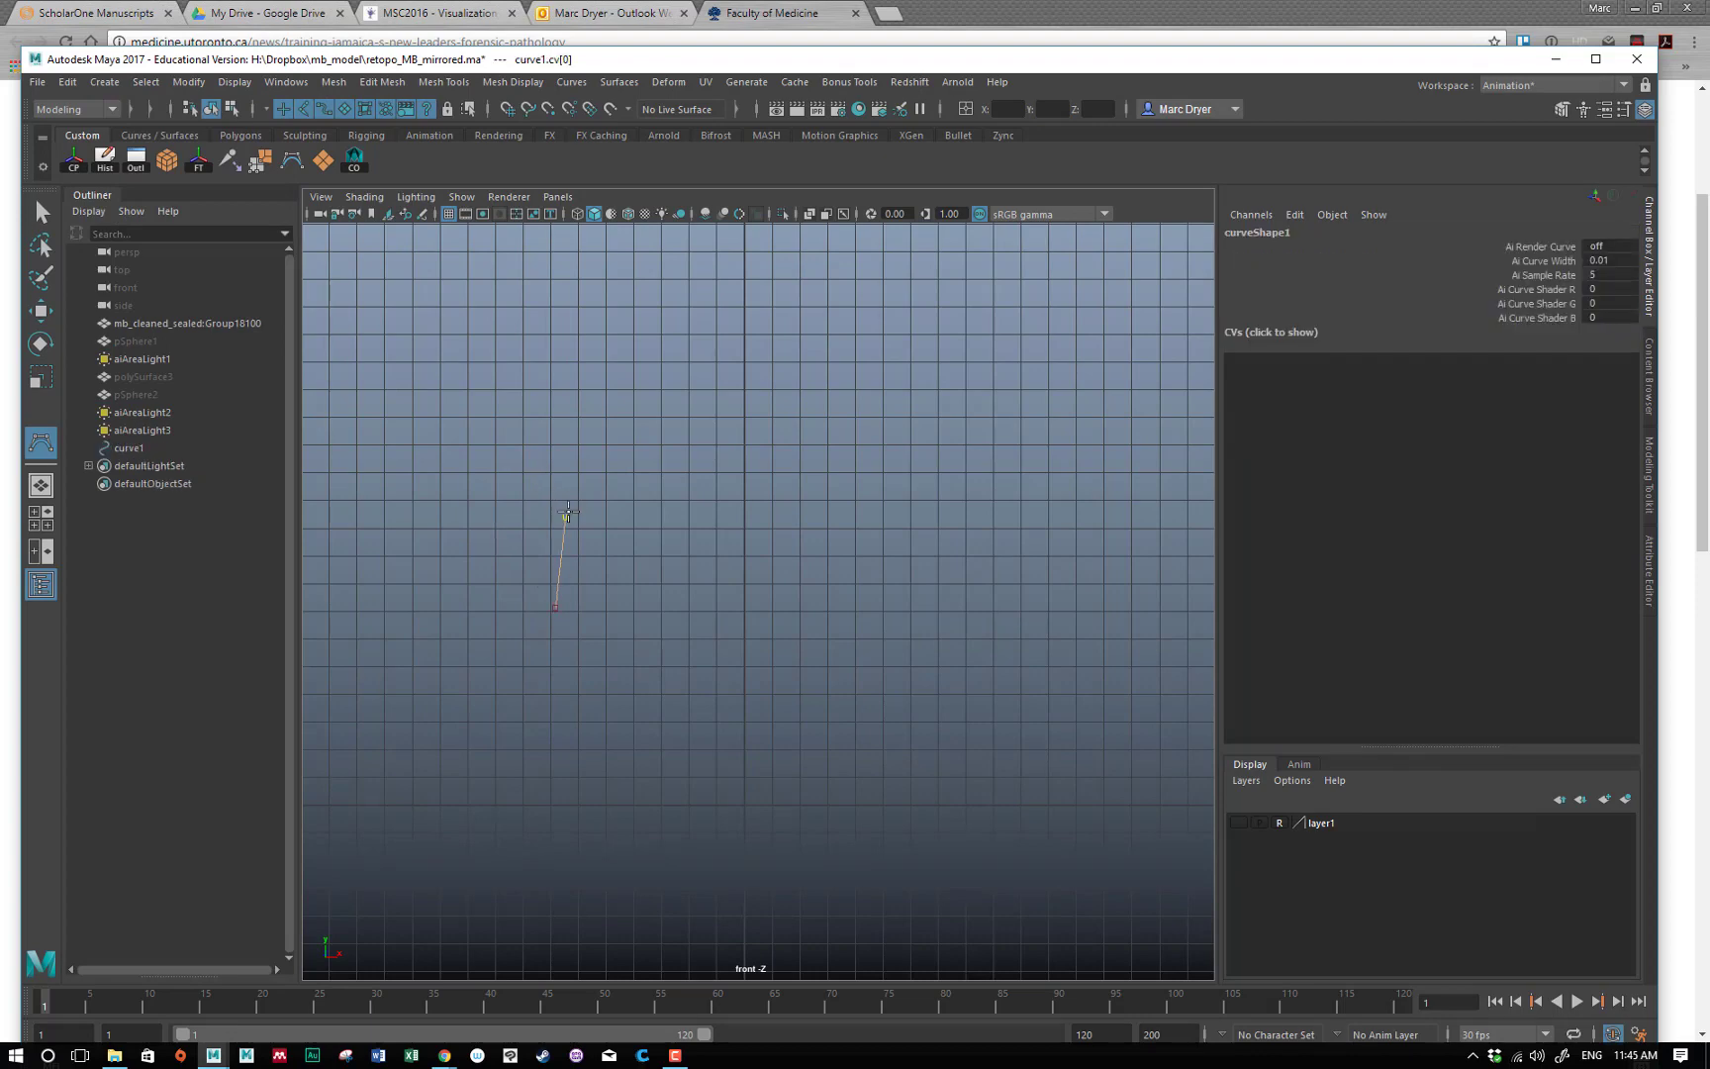
left_click(644, 497)
left_click(715, 579)
left_click(771, 642)
left_click(873, 613)
left_click(858, 453)
left_click(971, 448)
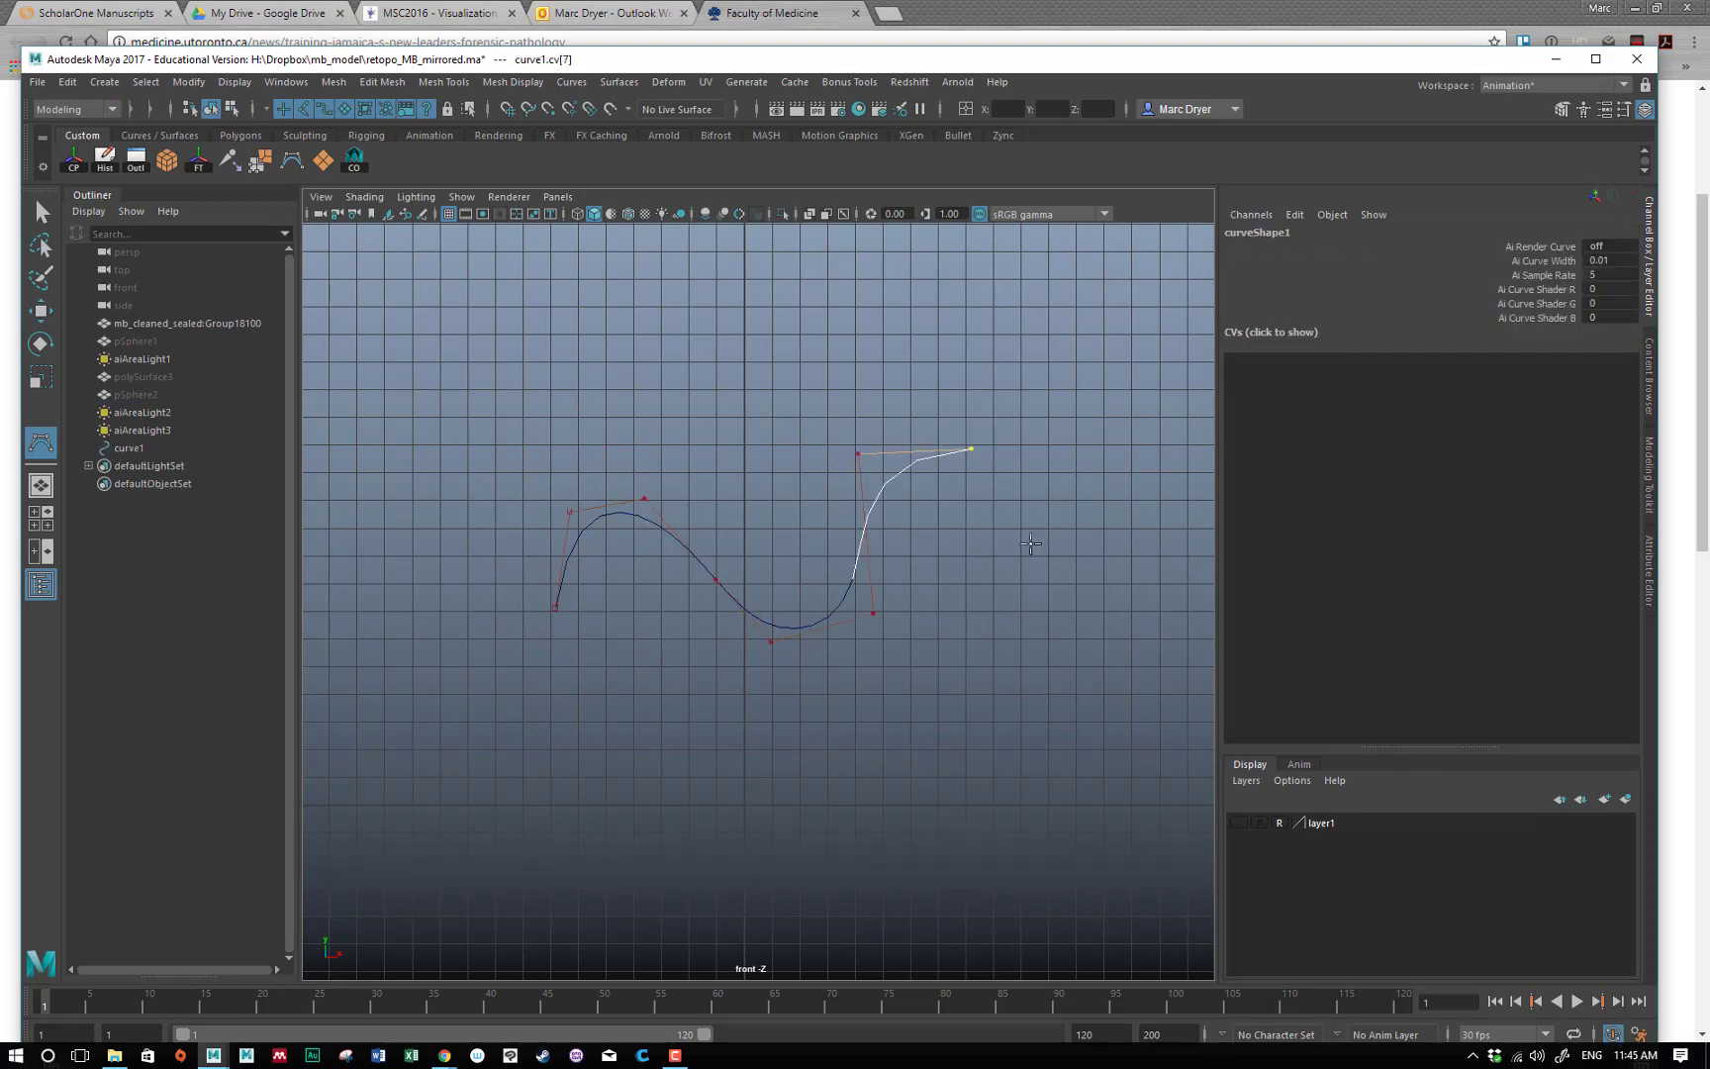
left_click(1039, 592)
key("Return")
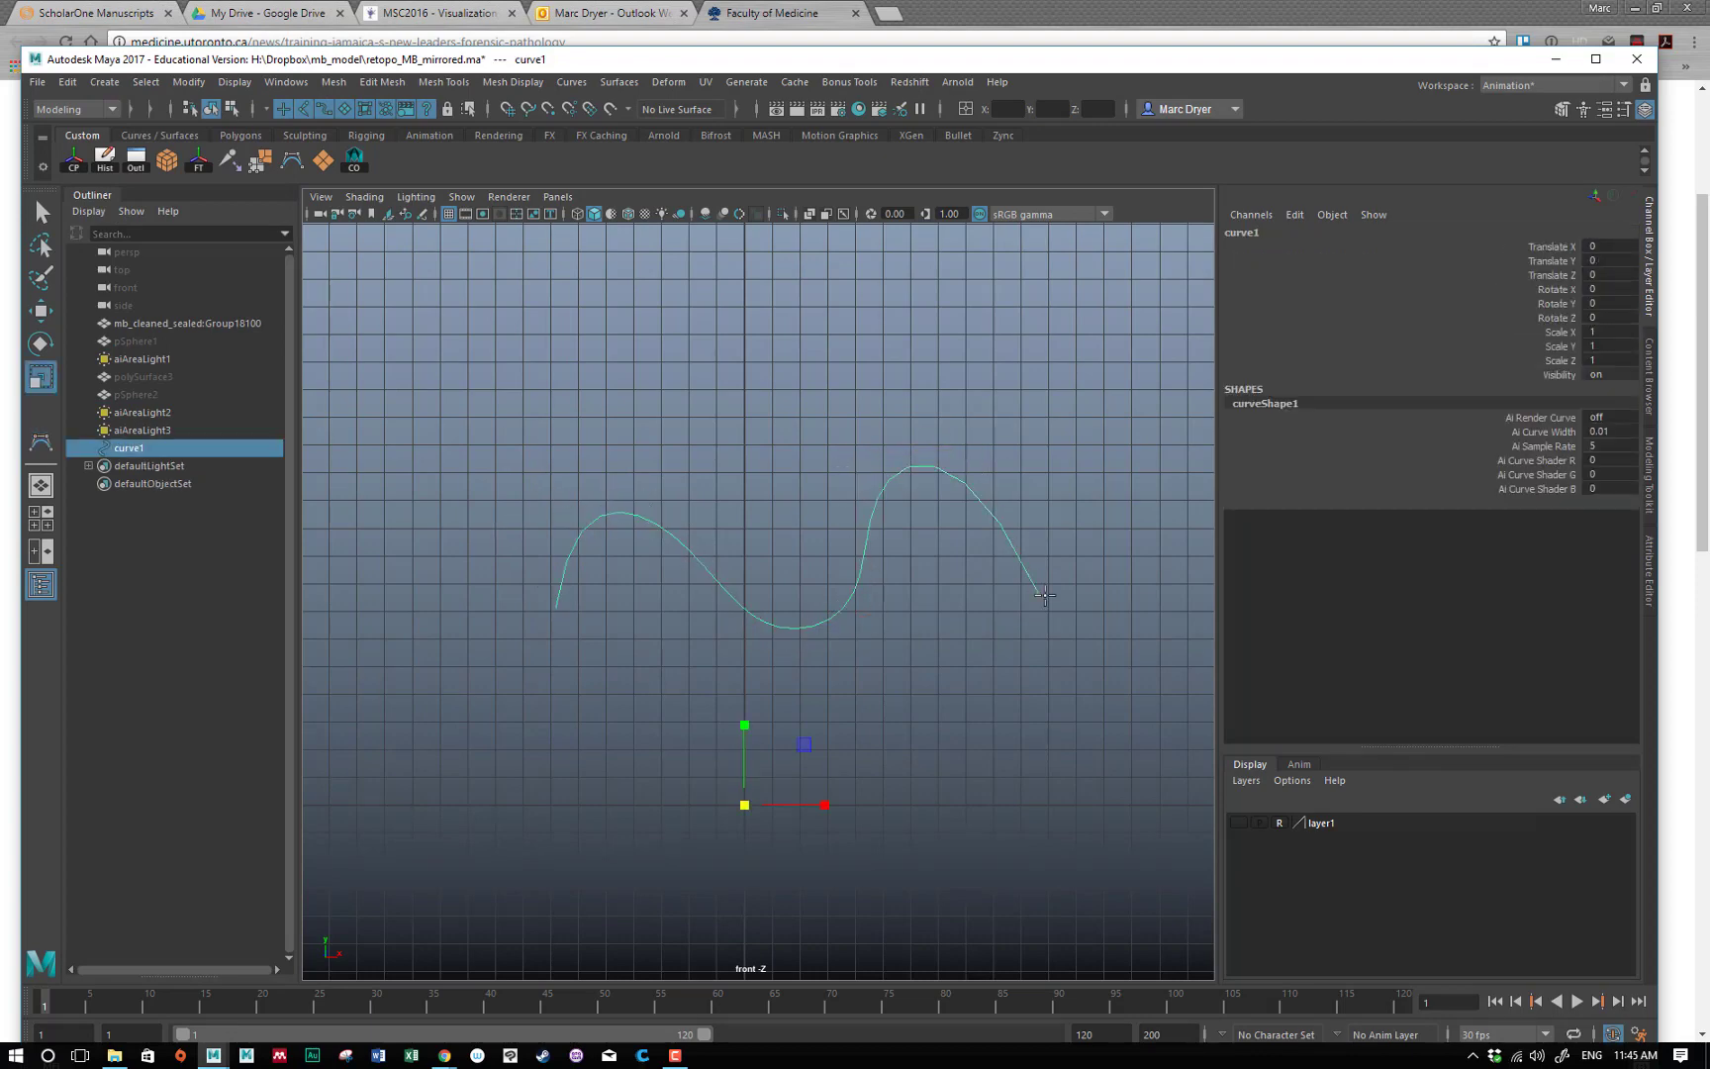
key("Delete")
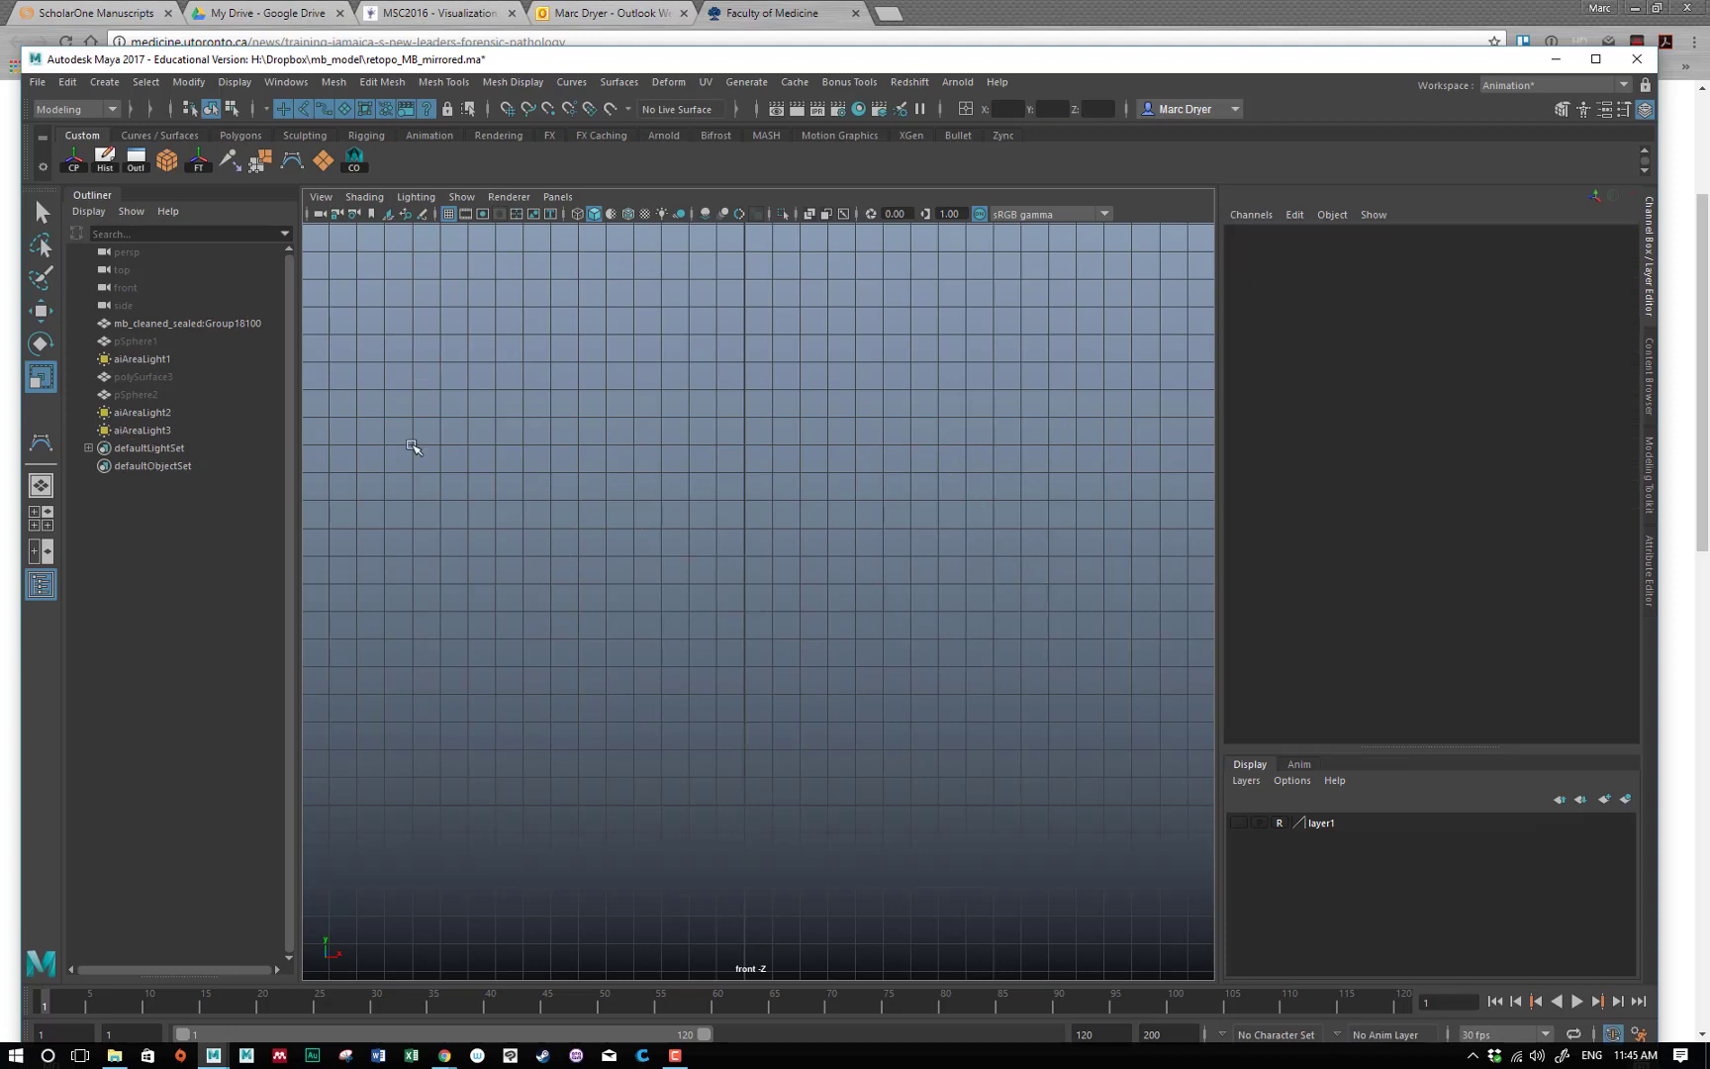
Activate the CV Curve Tool and change the front view's background from the blue gradient to plain grey.
left_click(291, 164)
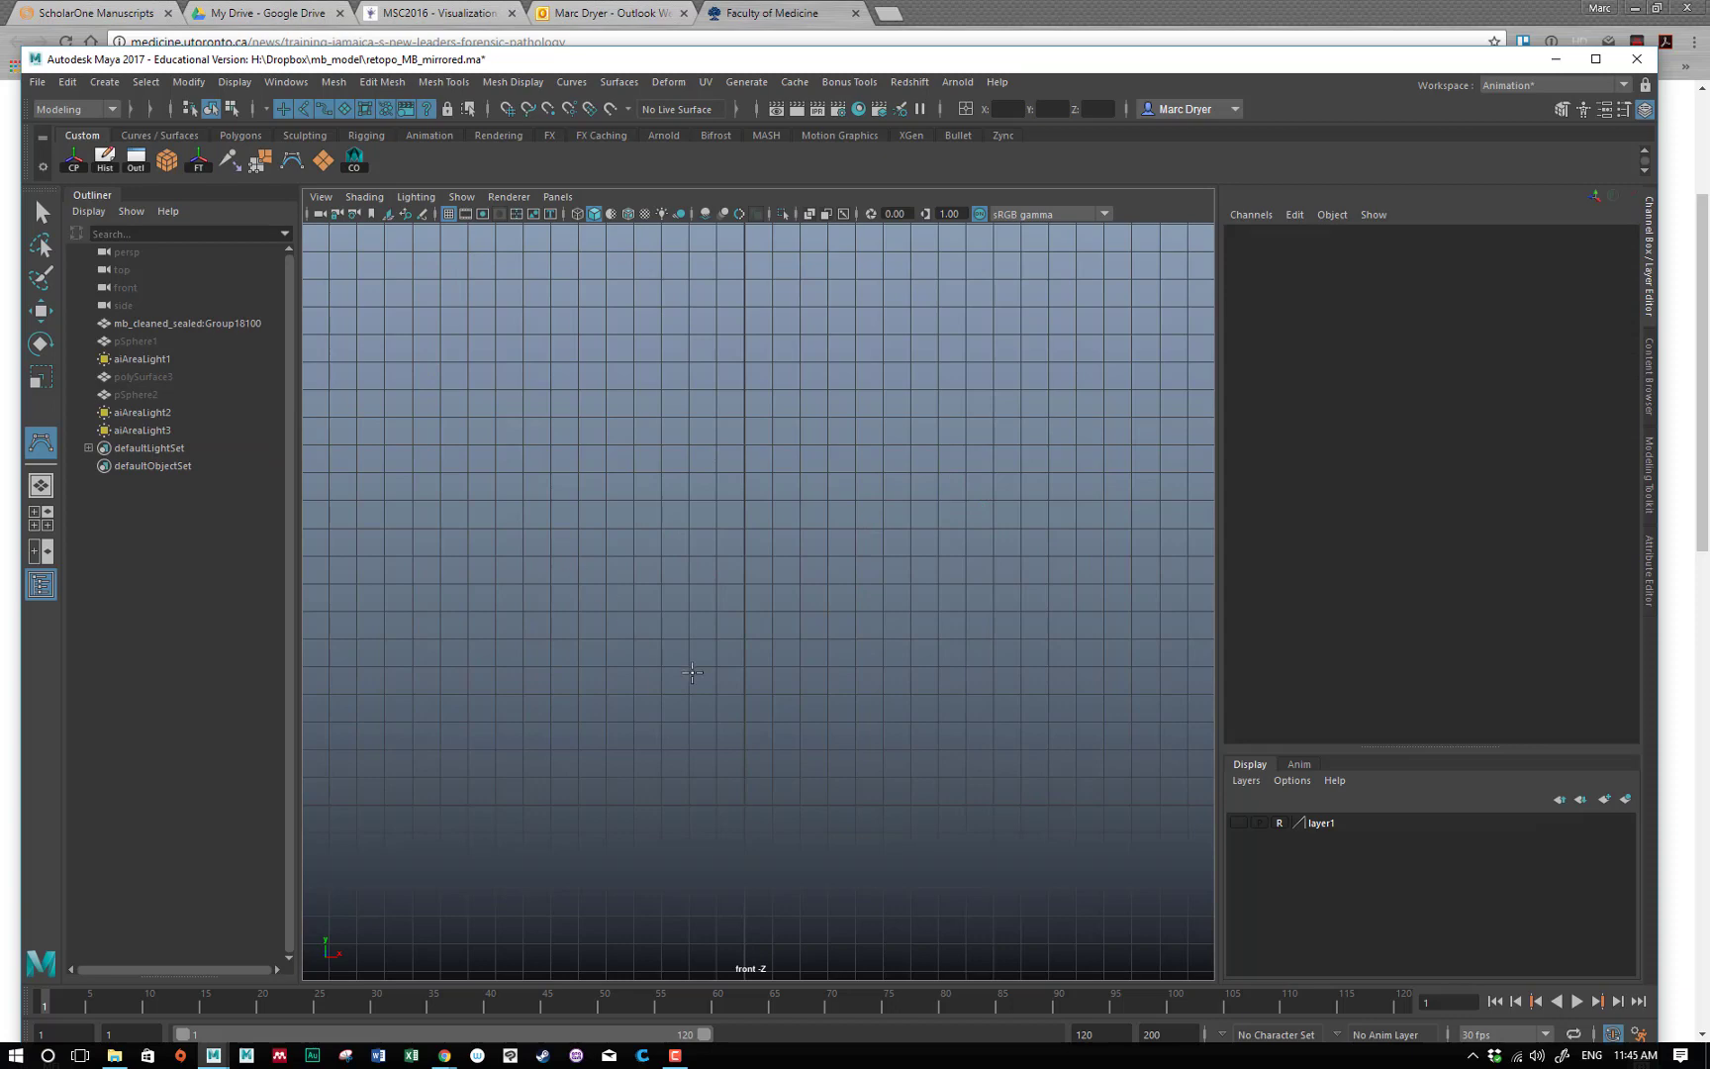
right_click_drag(486, 725, 686, 714, "alt")
middle_click_drag(687, 713, 754, 528, "alt")
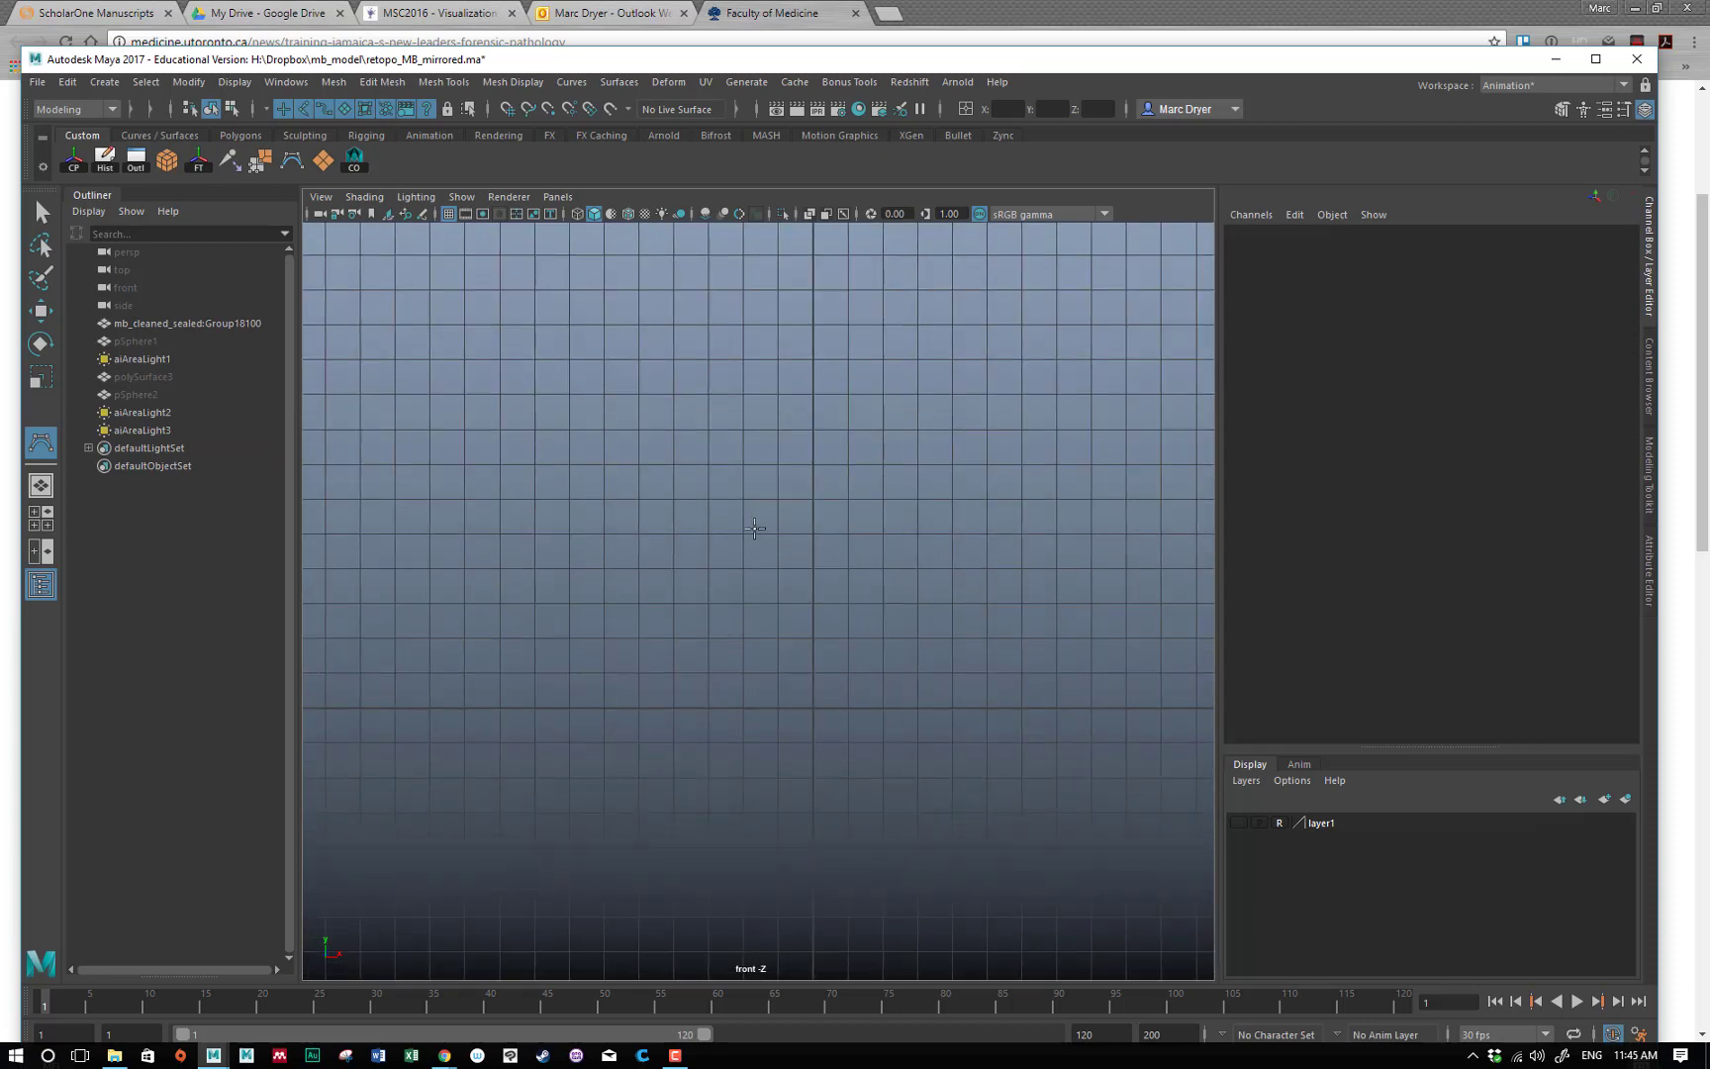
key("alt+b")
key("alt+b")
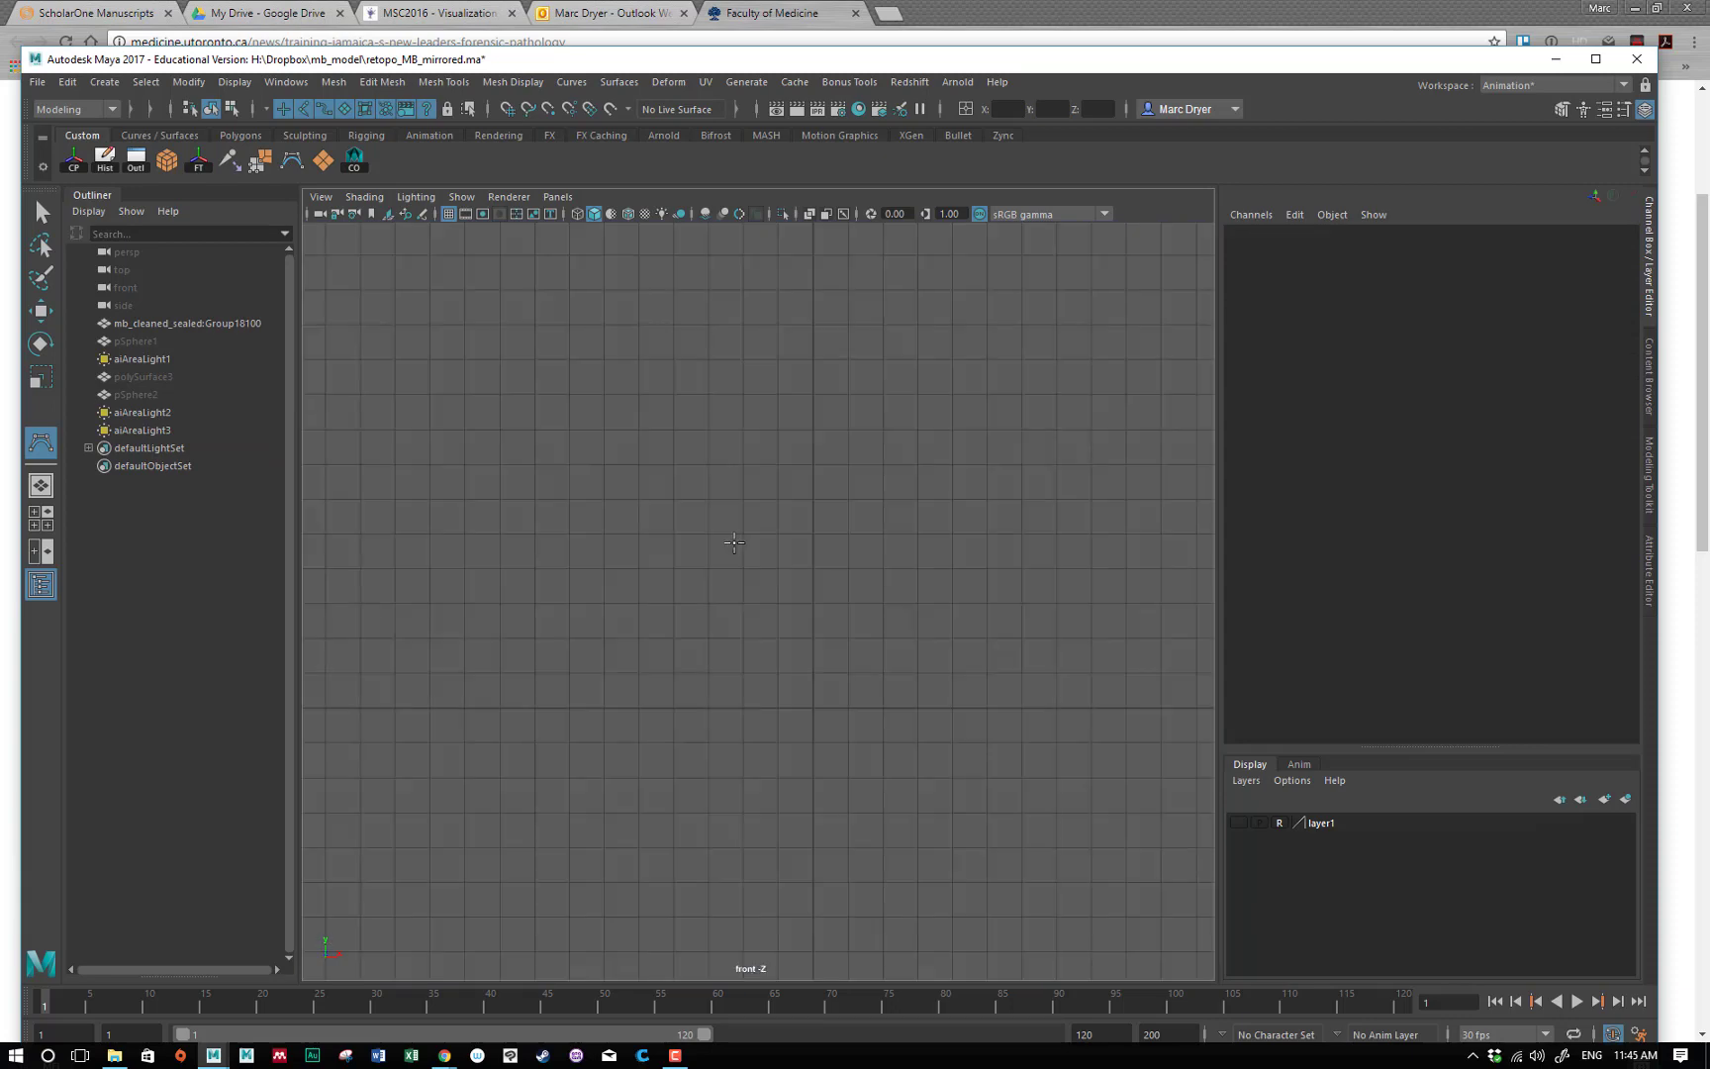
Draw a grid-snapped CV curve rising from the horizontal axis, rounding over into a narrow upright neck, and curving down to the vertical axis.
left_click(741, 707)
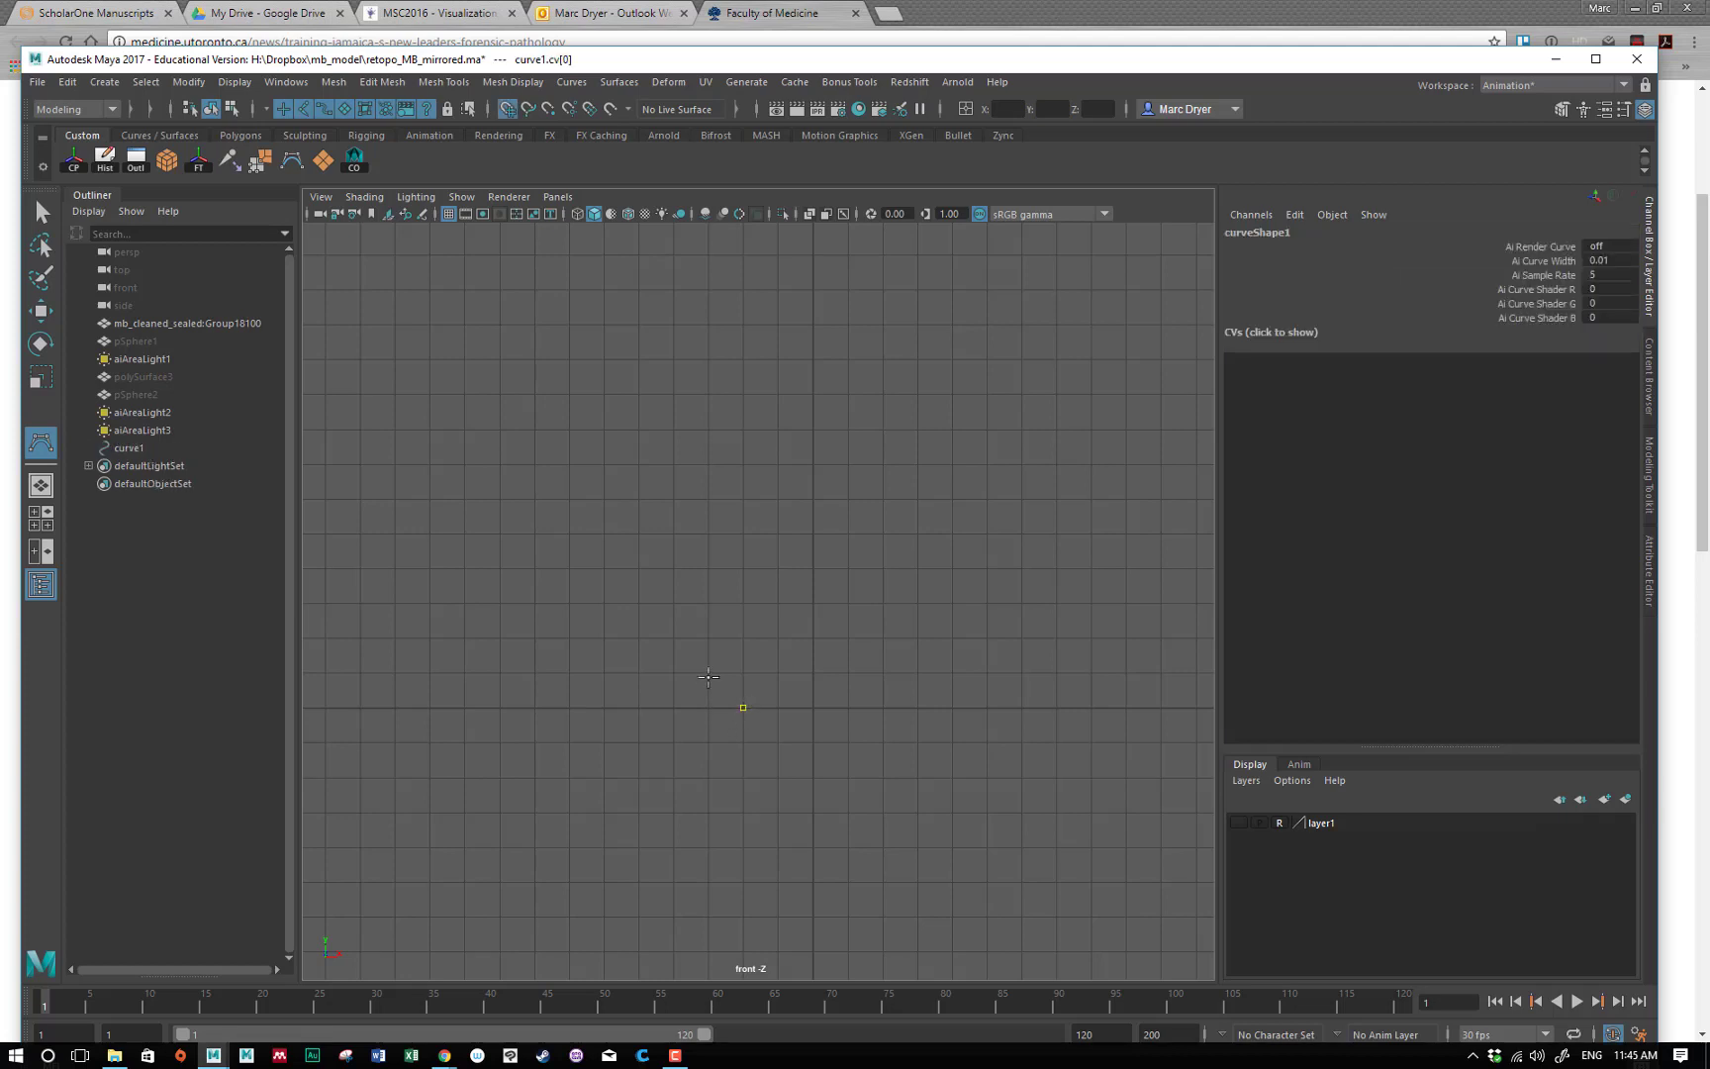
left_click(674, 637)
left_click(709, 598)
left_click(708, 569)
left_click(707, 534)
left_click(709, 499)
left_click(709, 465)
left_click(709, 429)
left_click(744, 429)
left_click(744, 464)
left_click(744, 534)
left_click(744, 568)
left_click(743, 603)
left_click(743, 637)
left_click(778, 673)
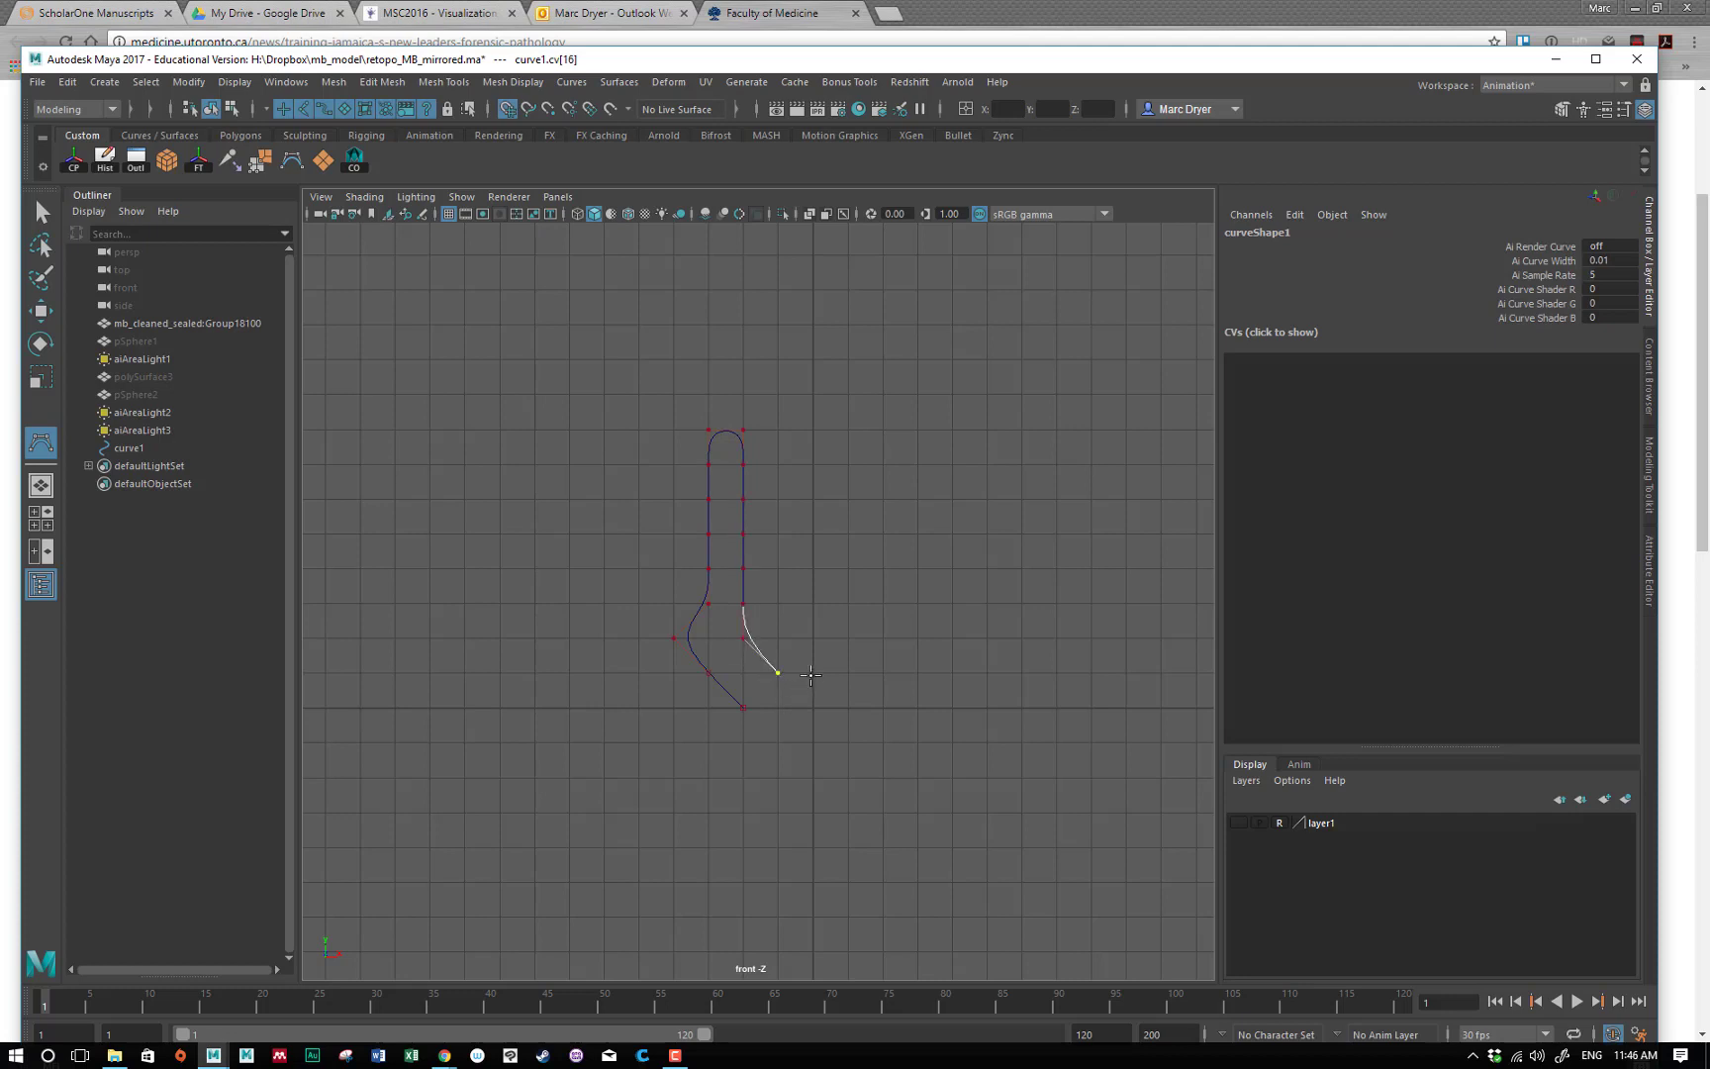
left_click(813, 673)
key("r")
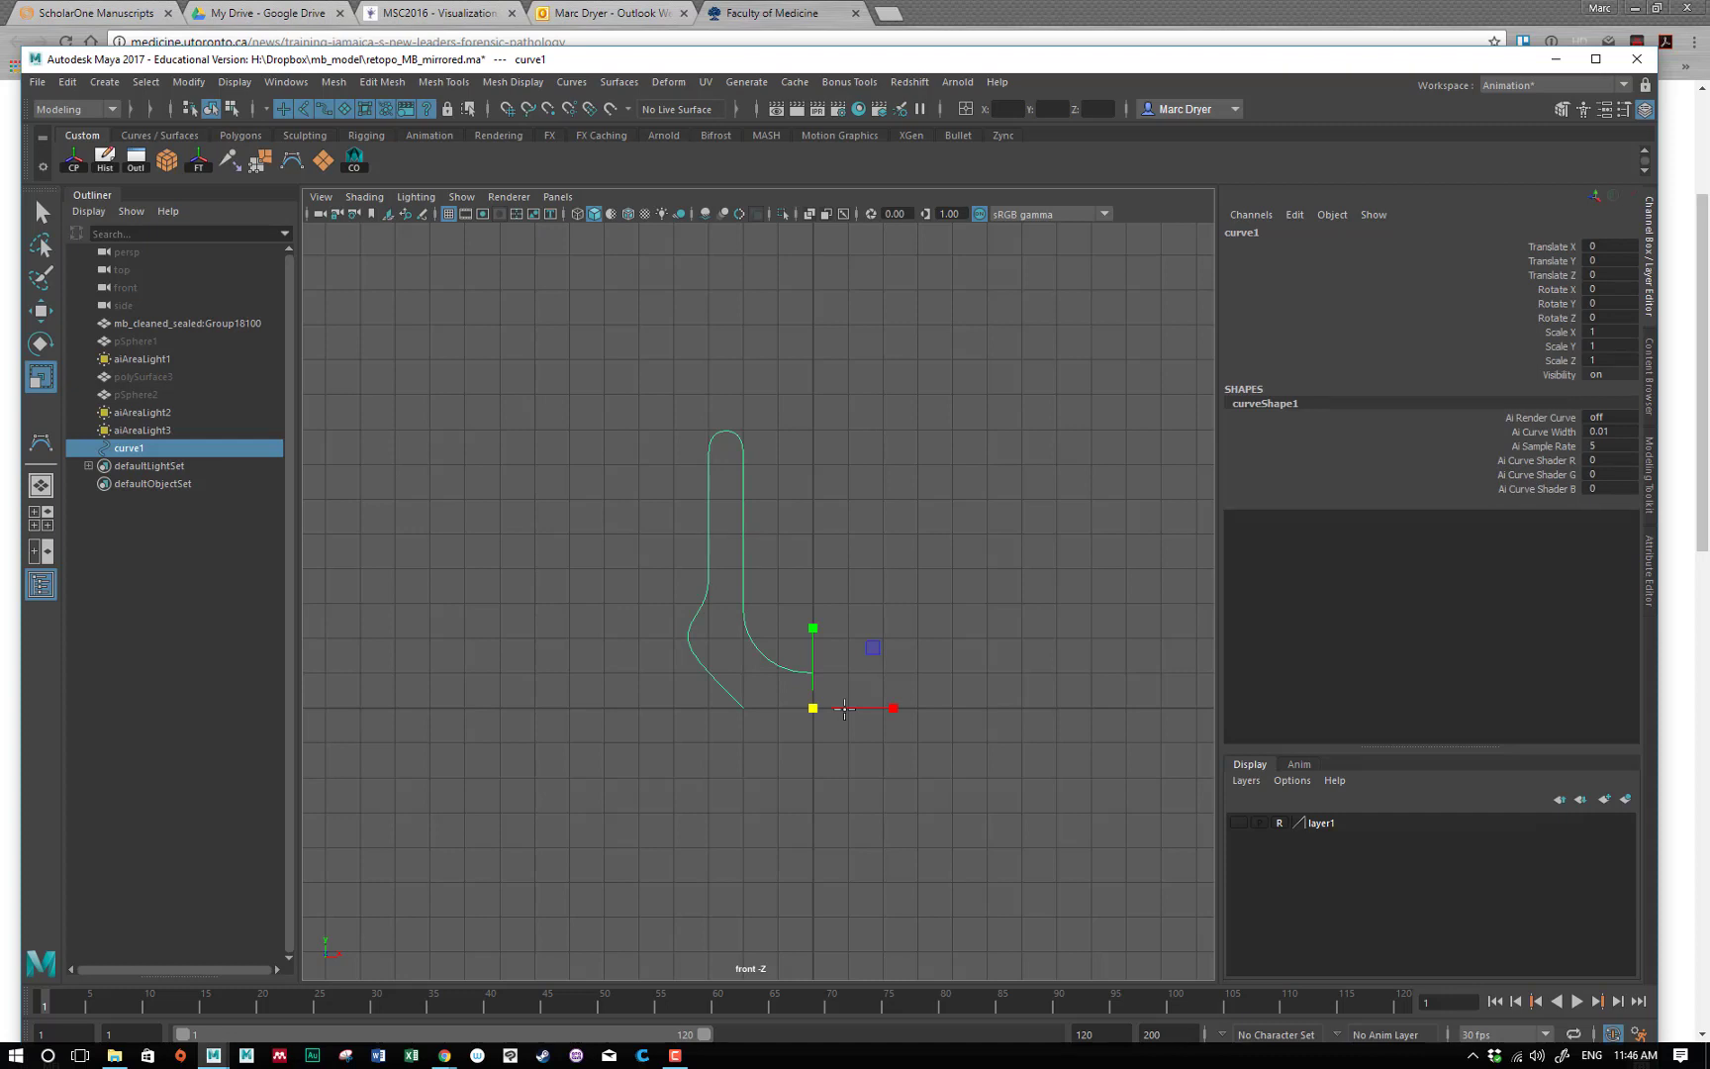
Create a polygon cube, move it to about X 2.2, Y 5.55 beside the curve, and scale it uniformly to about 4.72.
left_click(168, 159)
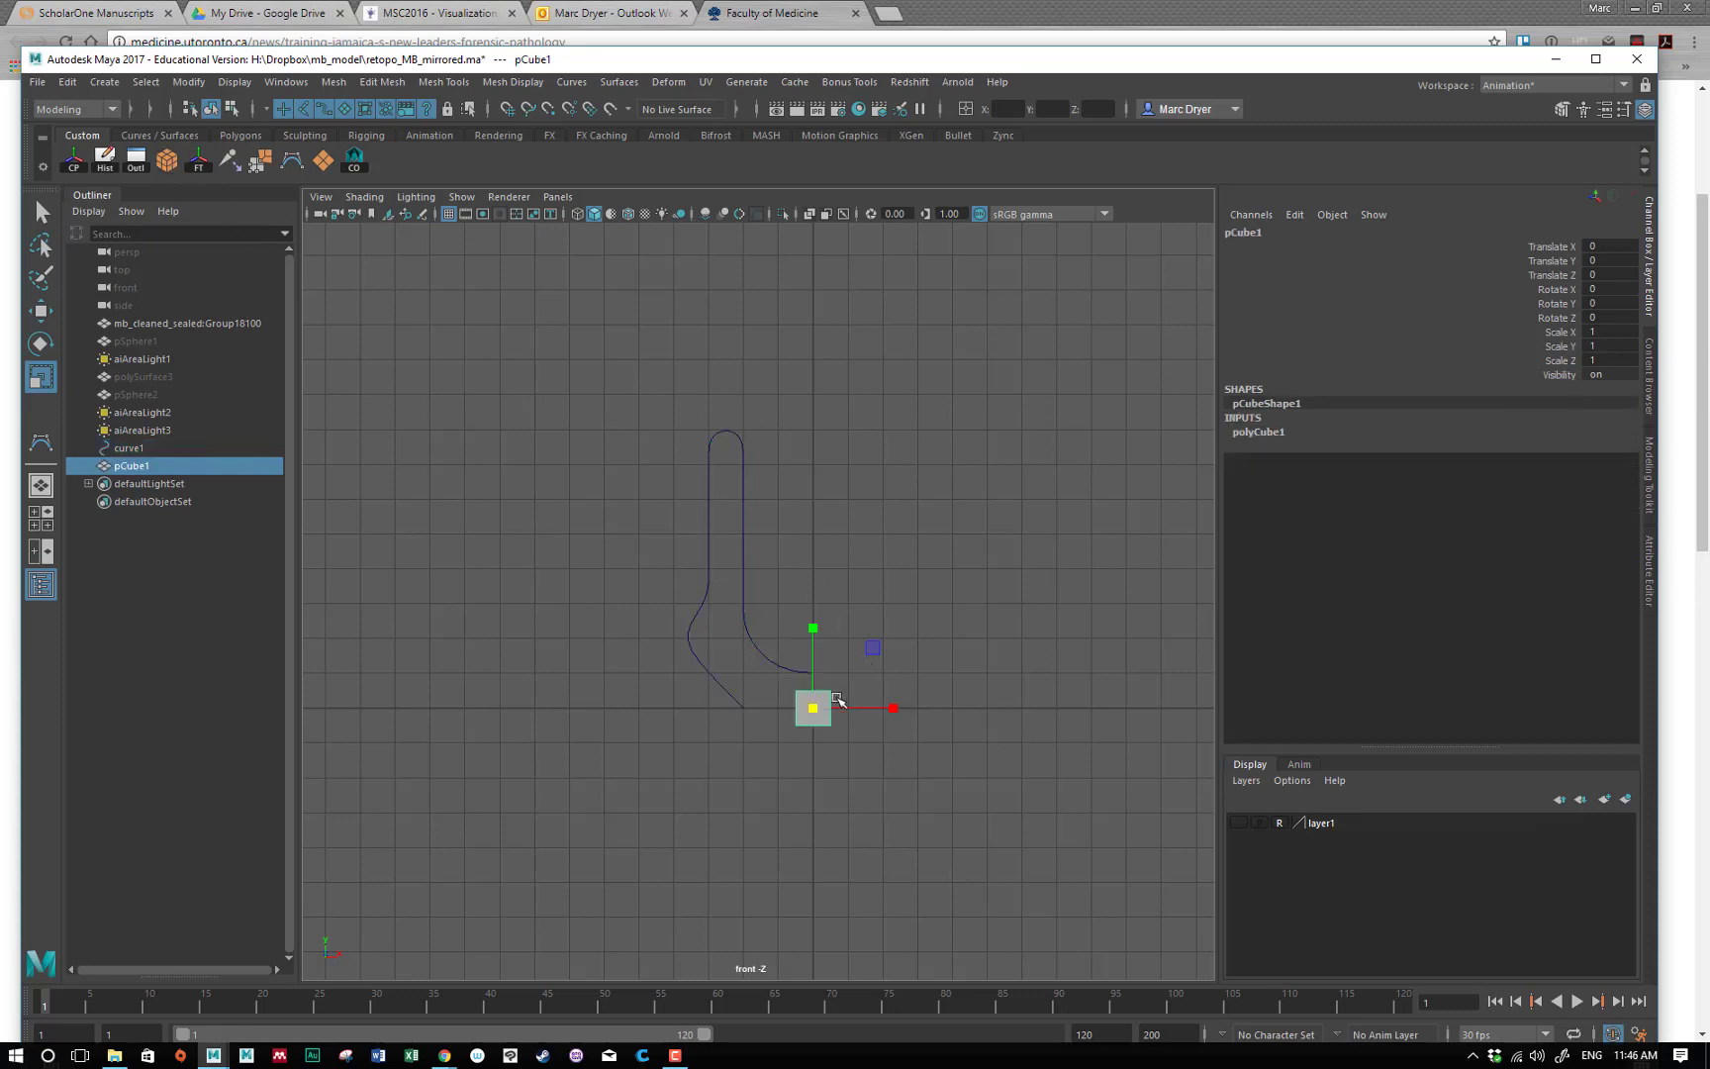
key("w")
left_click_drag(823, 703, 950, 514)
key("r")
middle_click_drag(899, 458, 990, 460, "alt")
Create a second, small cube and vertex-snap it to the large cube's upper-left corner, followed by its upper-right corner.
left_click(178, 170)
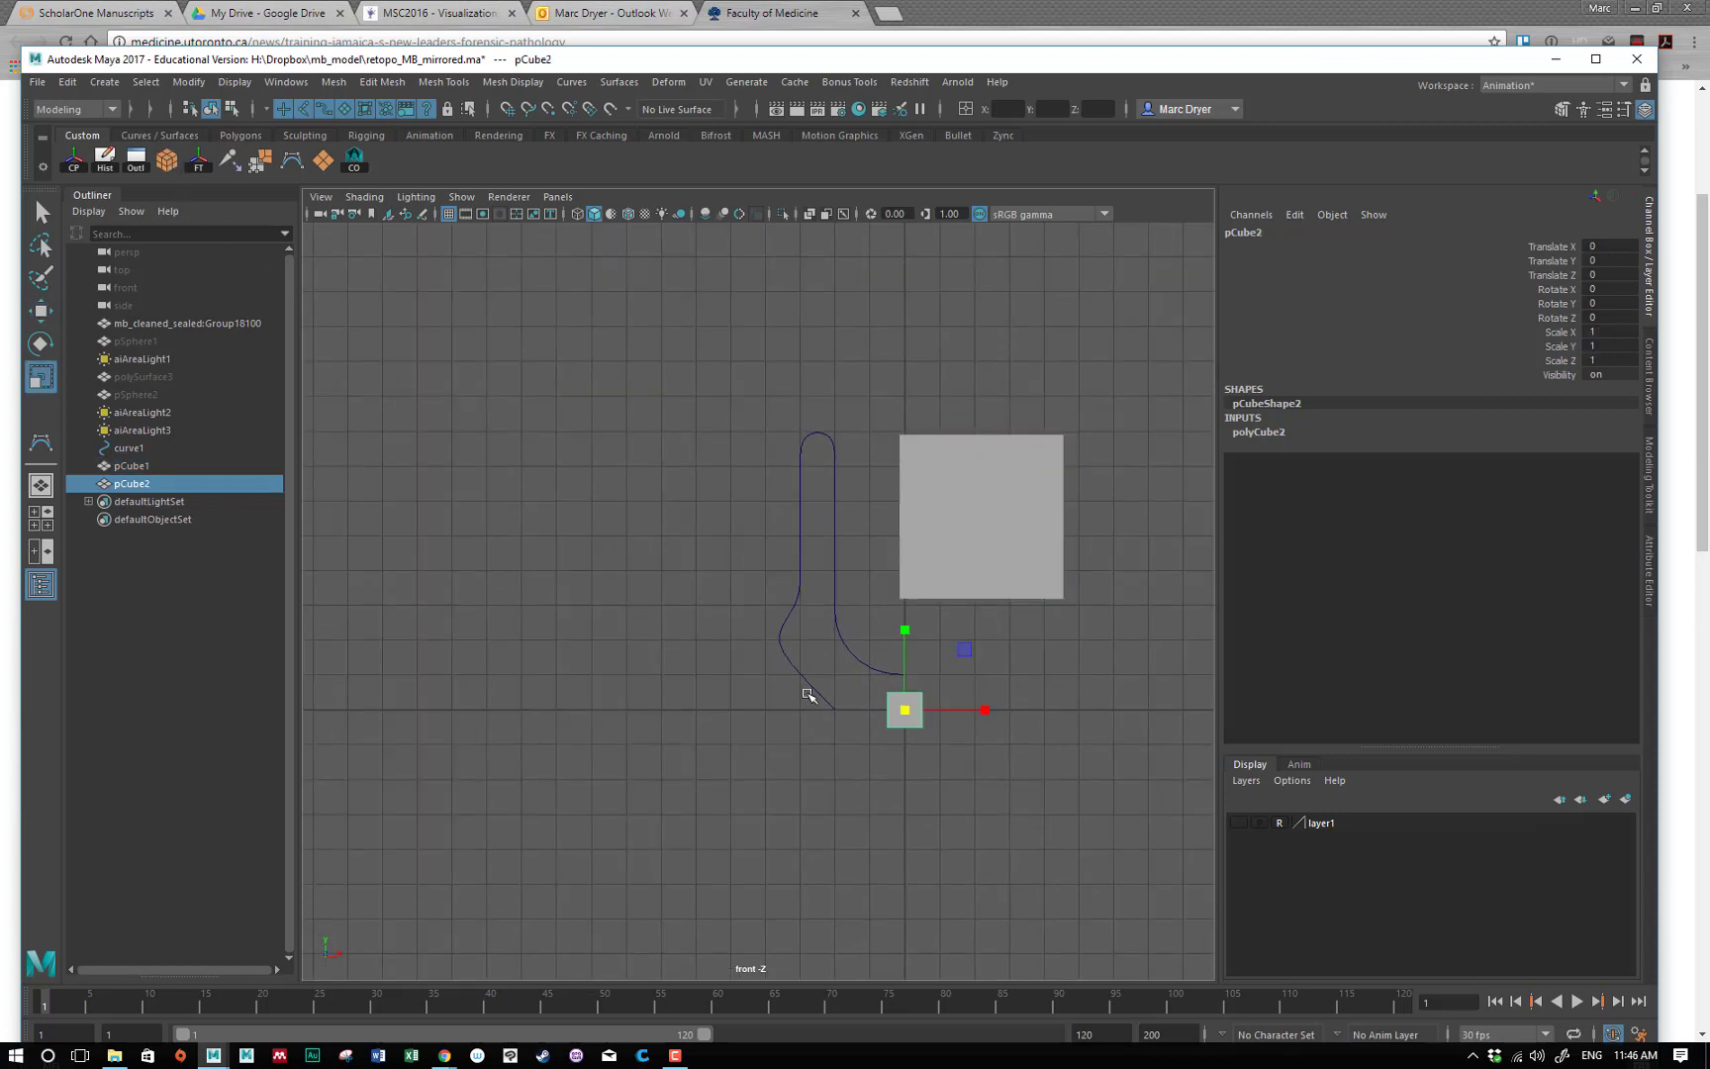
key("w")
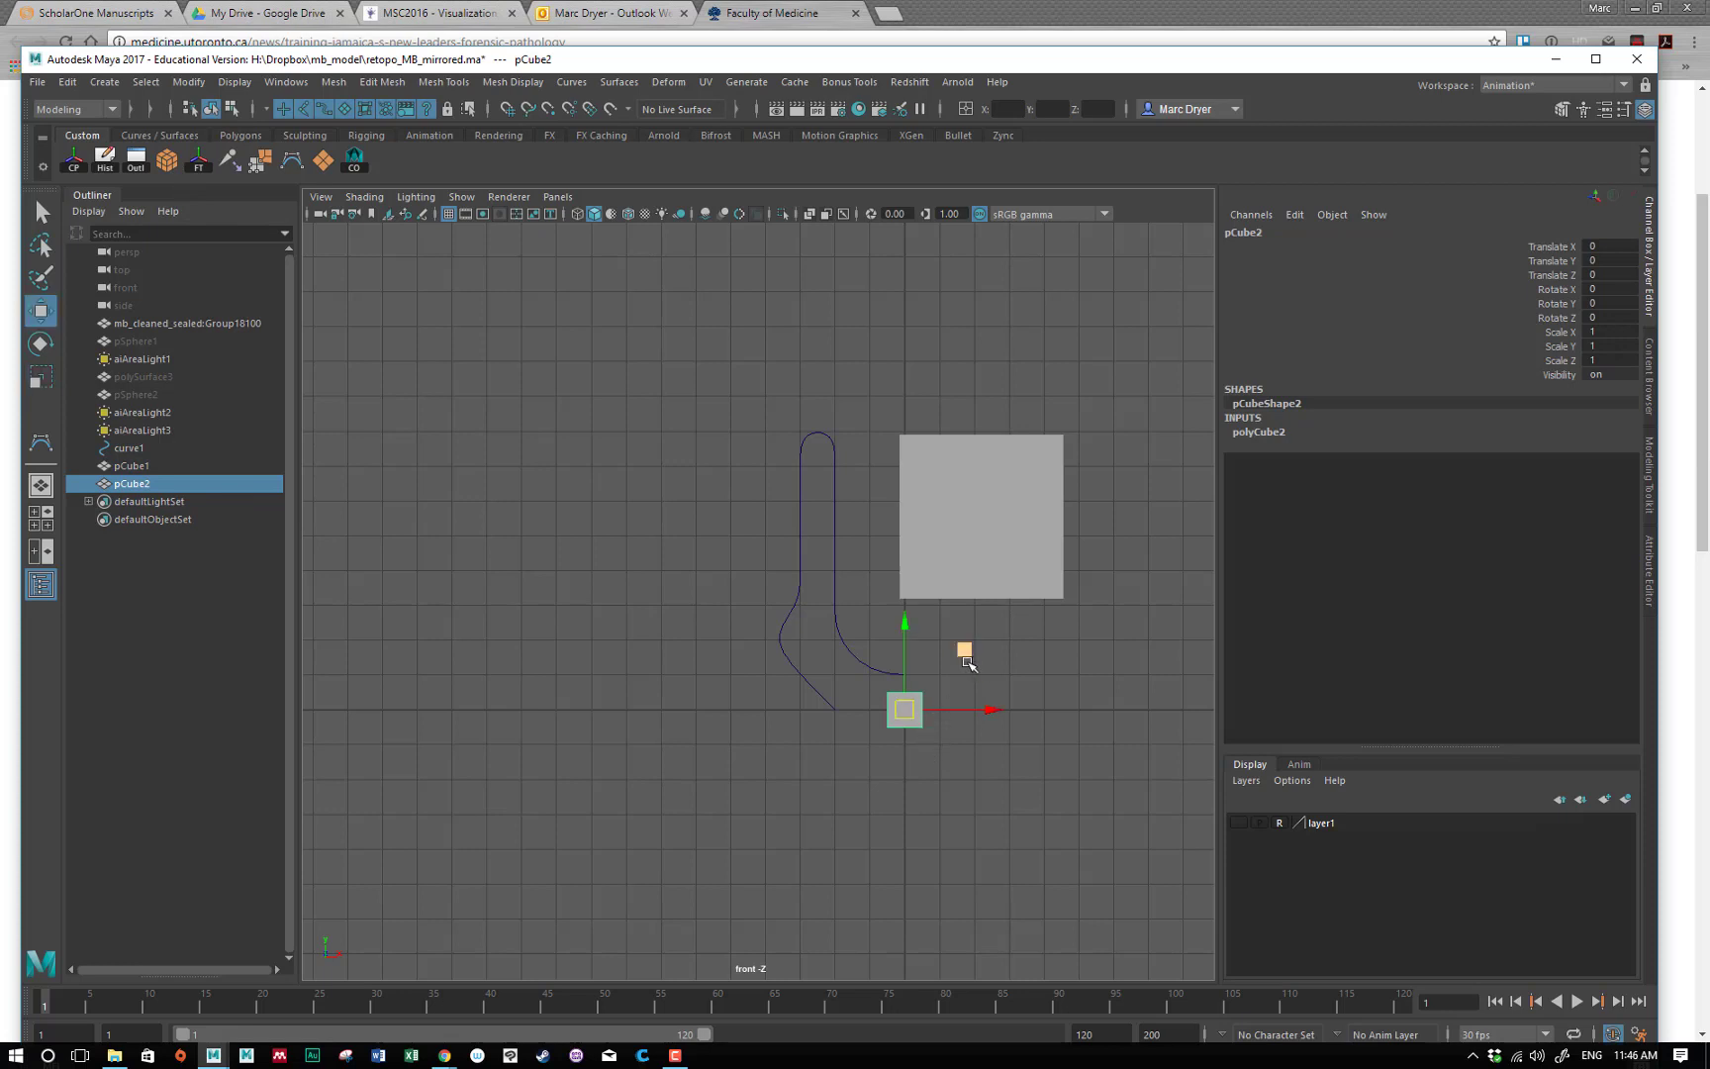
left_click_drag(965, 651, 855, 321)
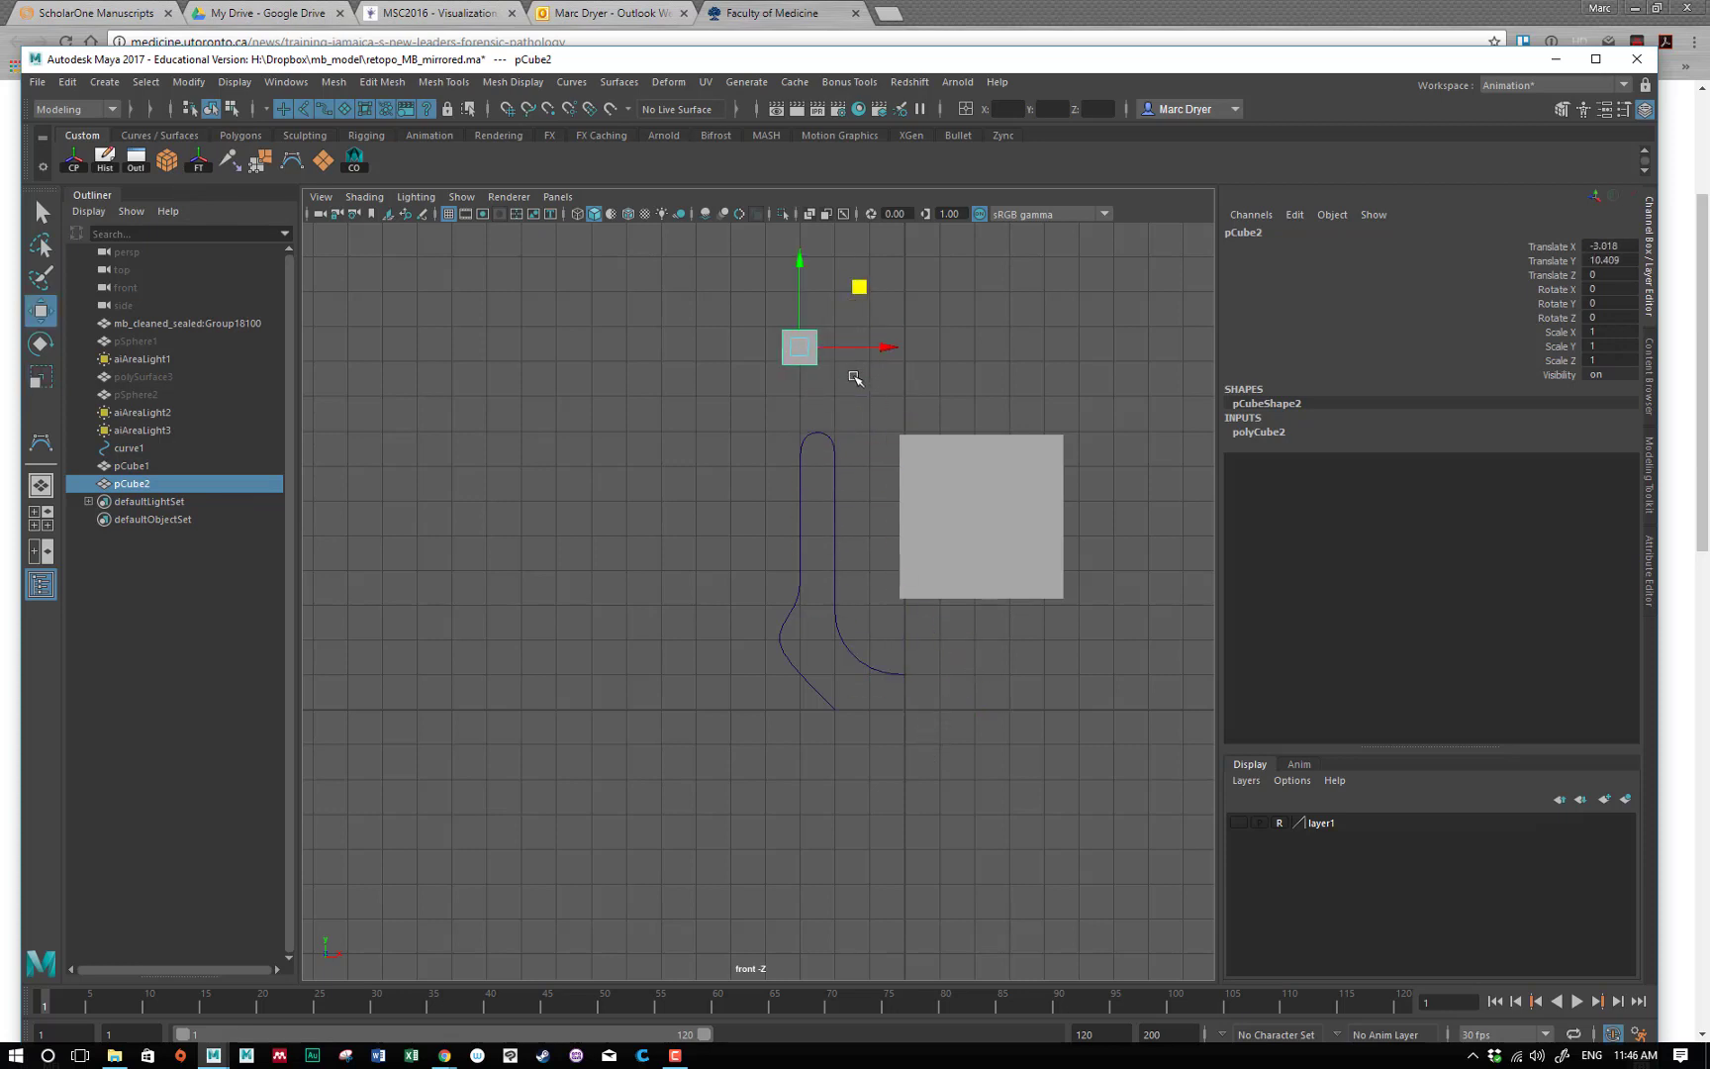
key("v")
left_click_drag(802, 349, 896, 447)
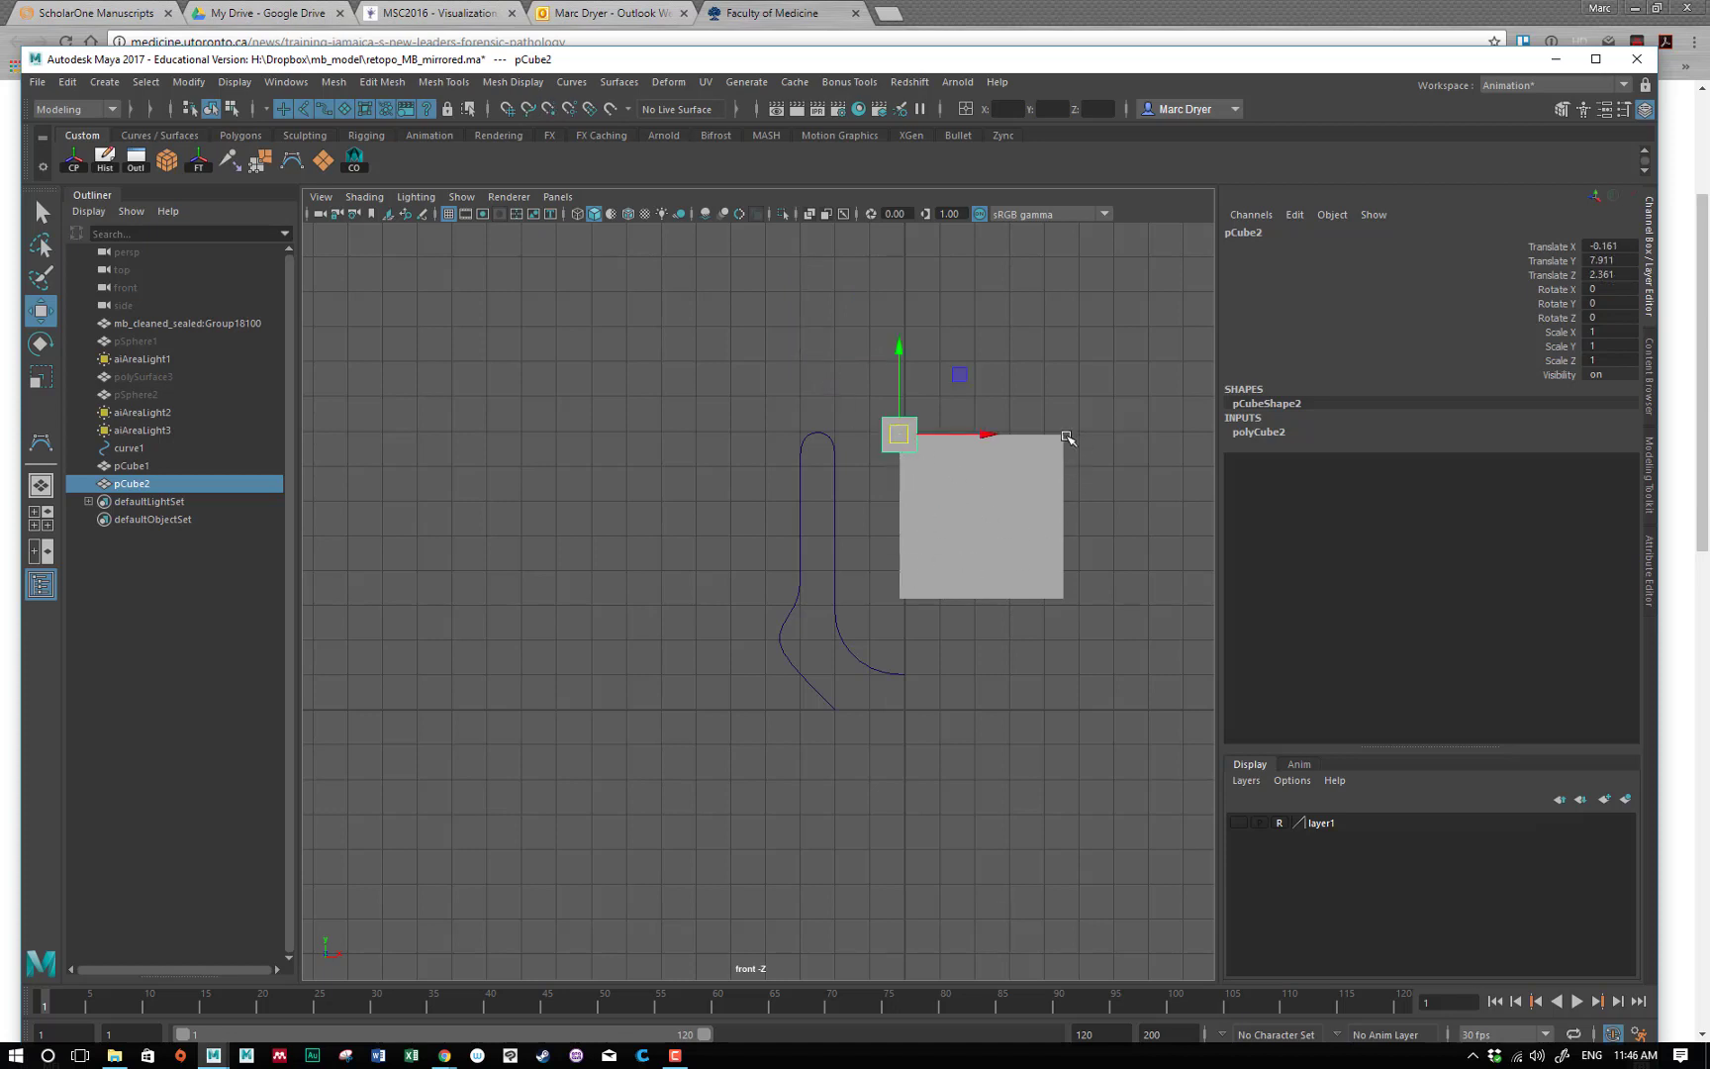
key("v")
middle_click(1062, 435)
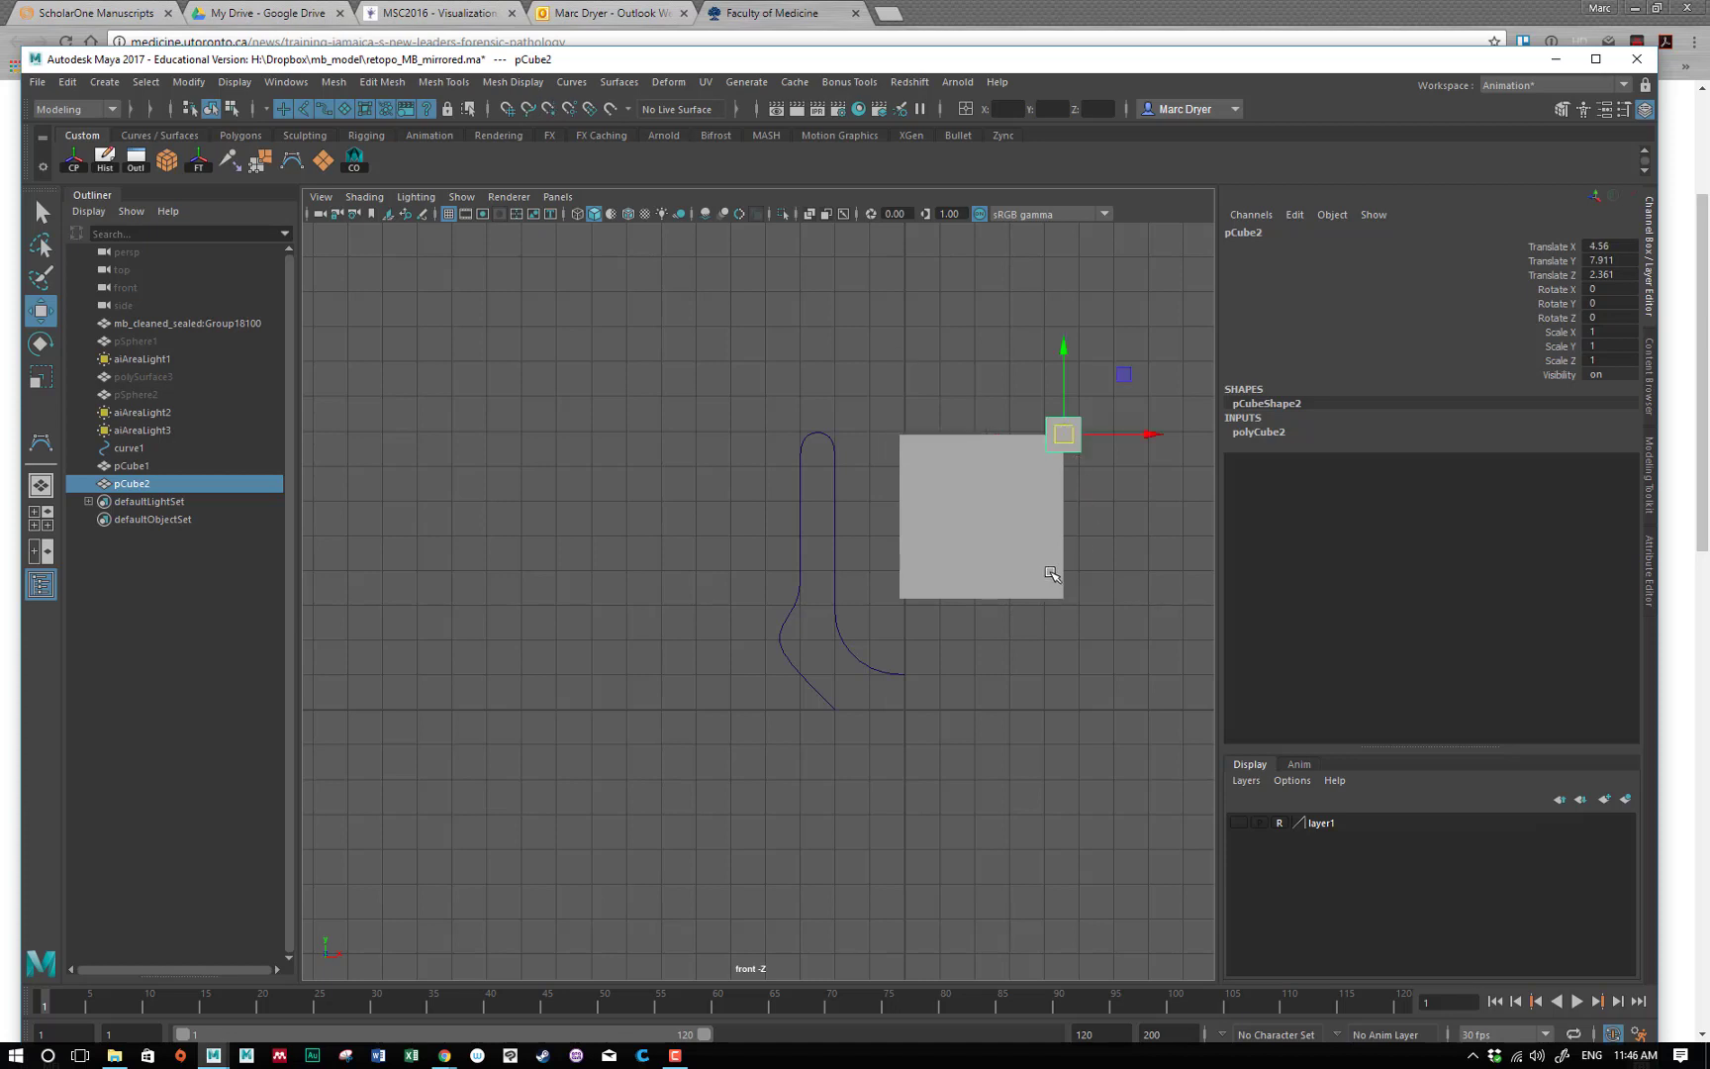
Move the small cube to the open area left of the curve and slide it along the curve with curve snapping, repeating this twice.
middle_click_drag(1123, 370, 525, 529)
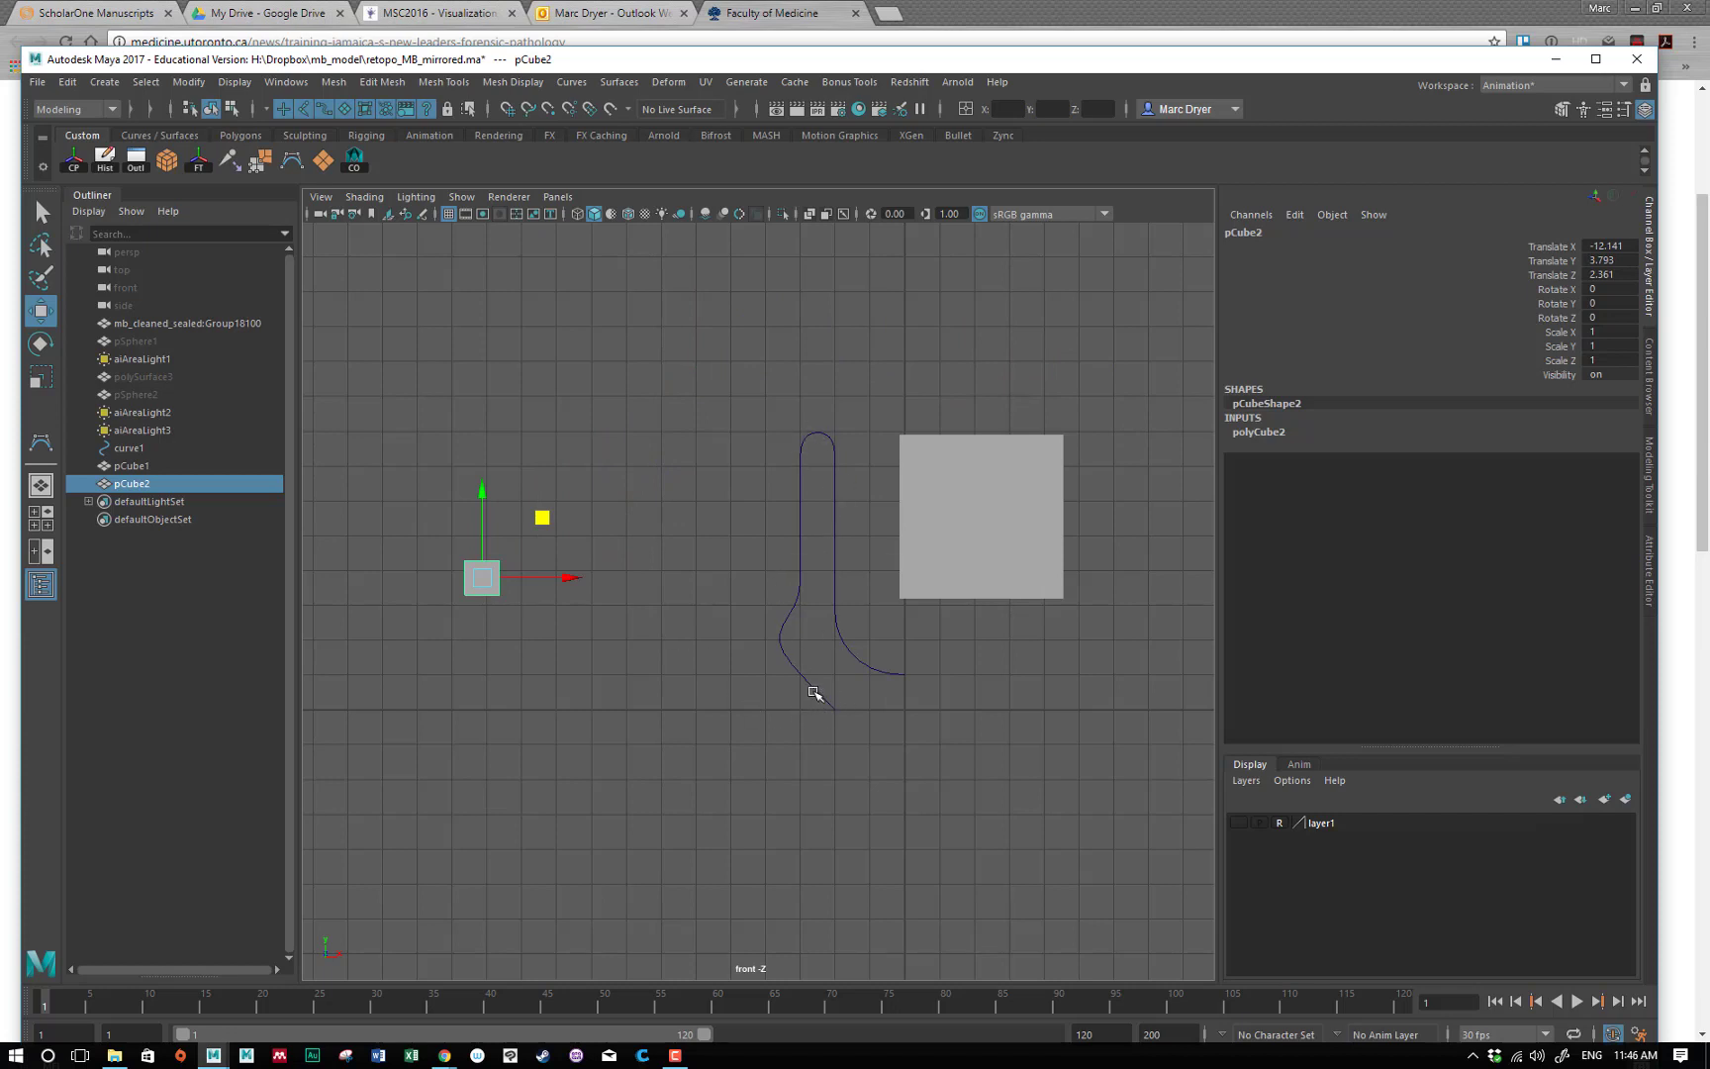
key("c")
left_click_drag(818, 696, 772, 598)
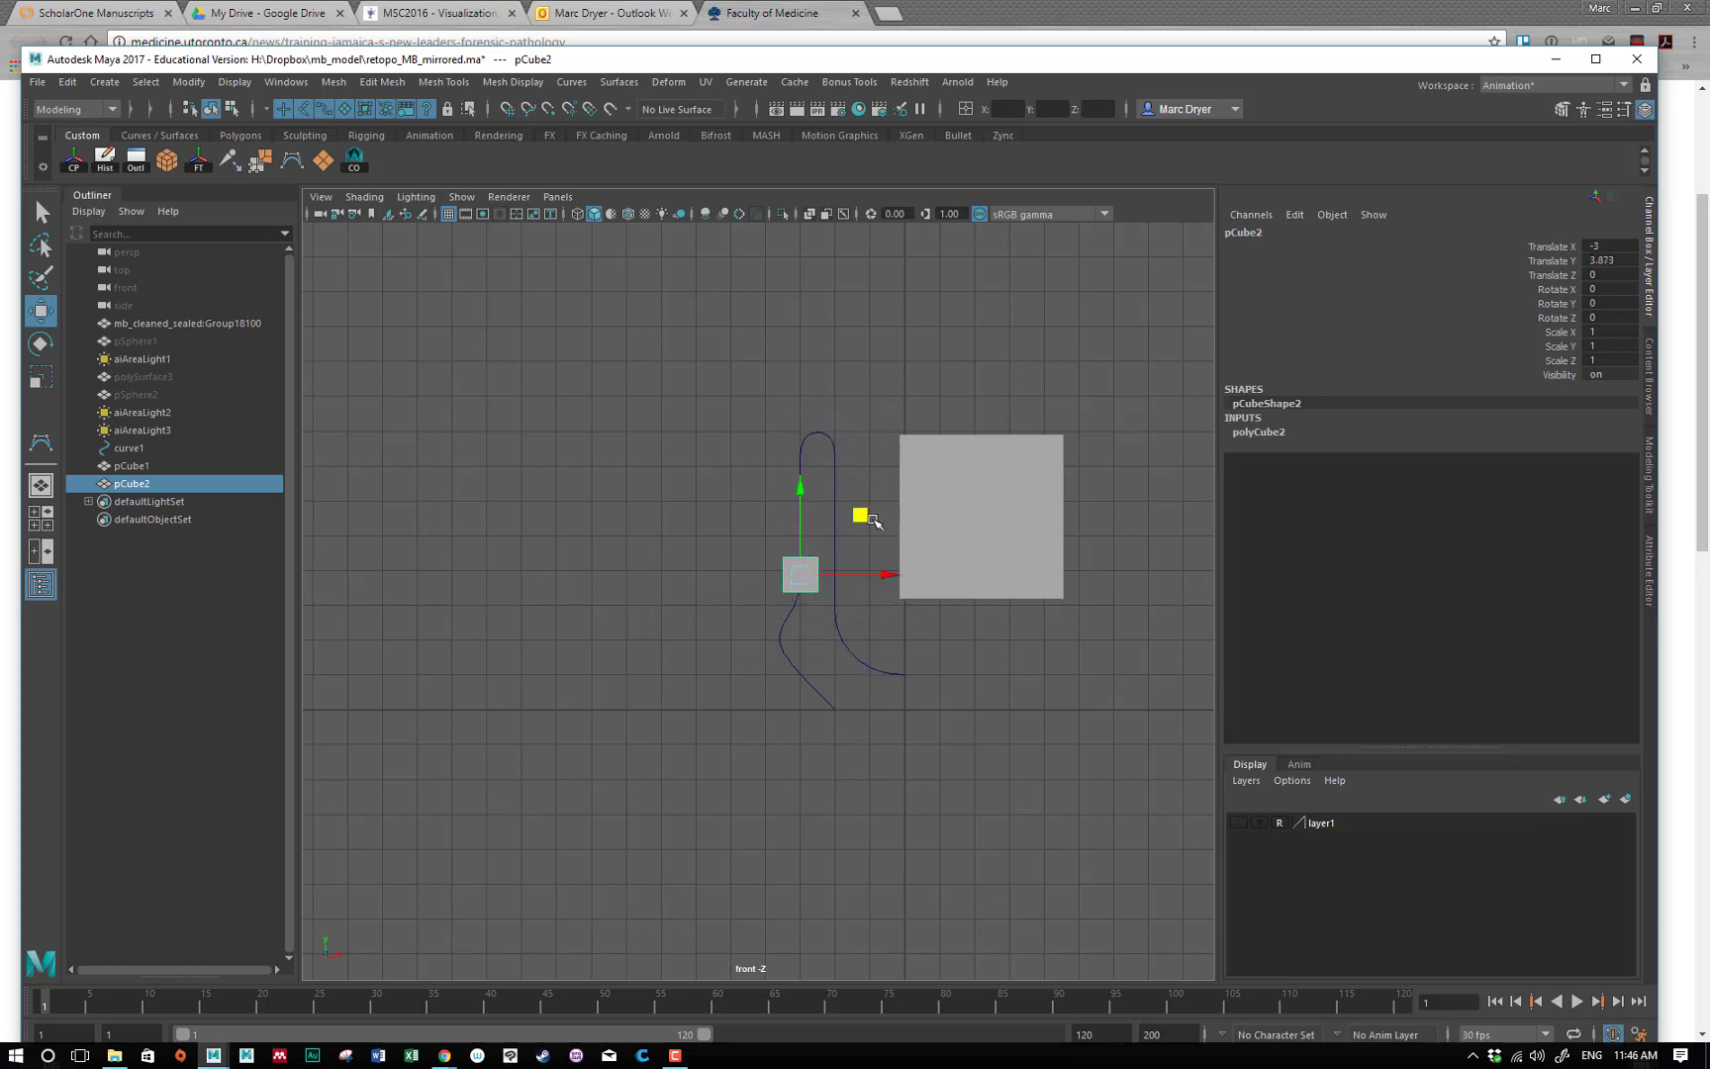
left_click_drag(874, 521, 607, 389)
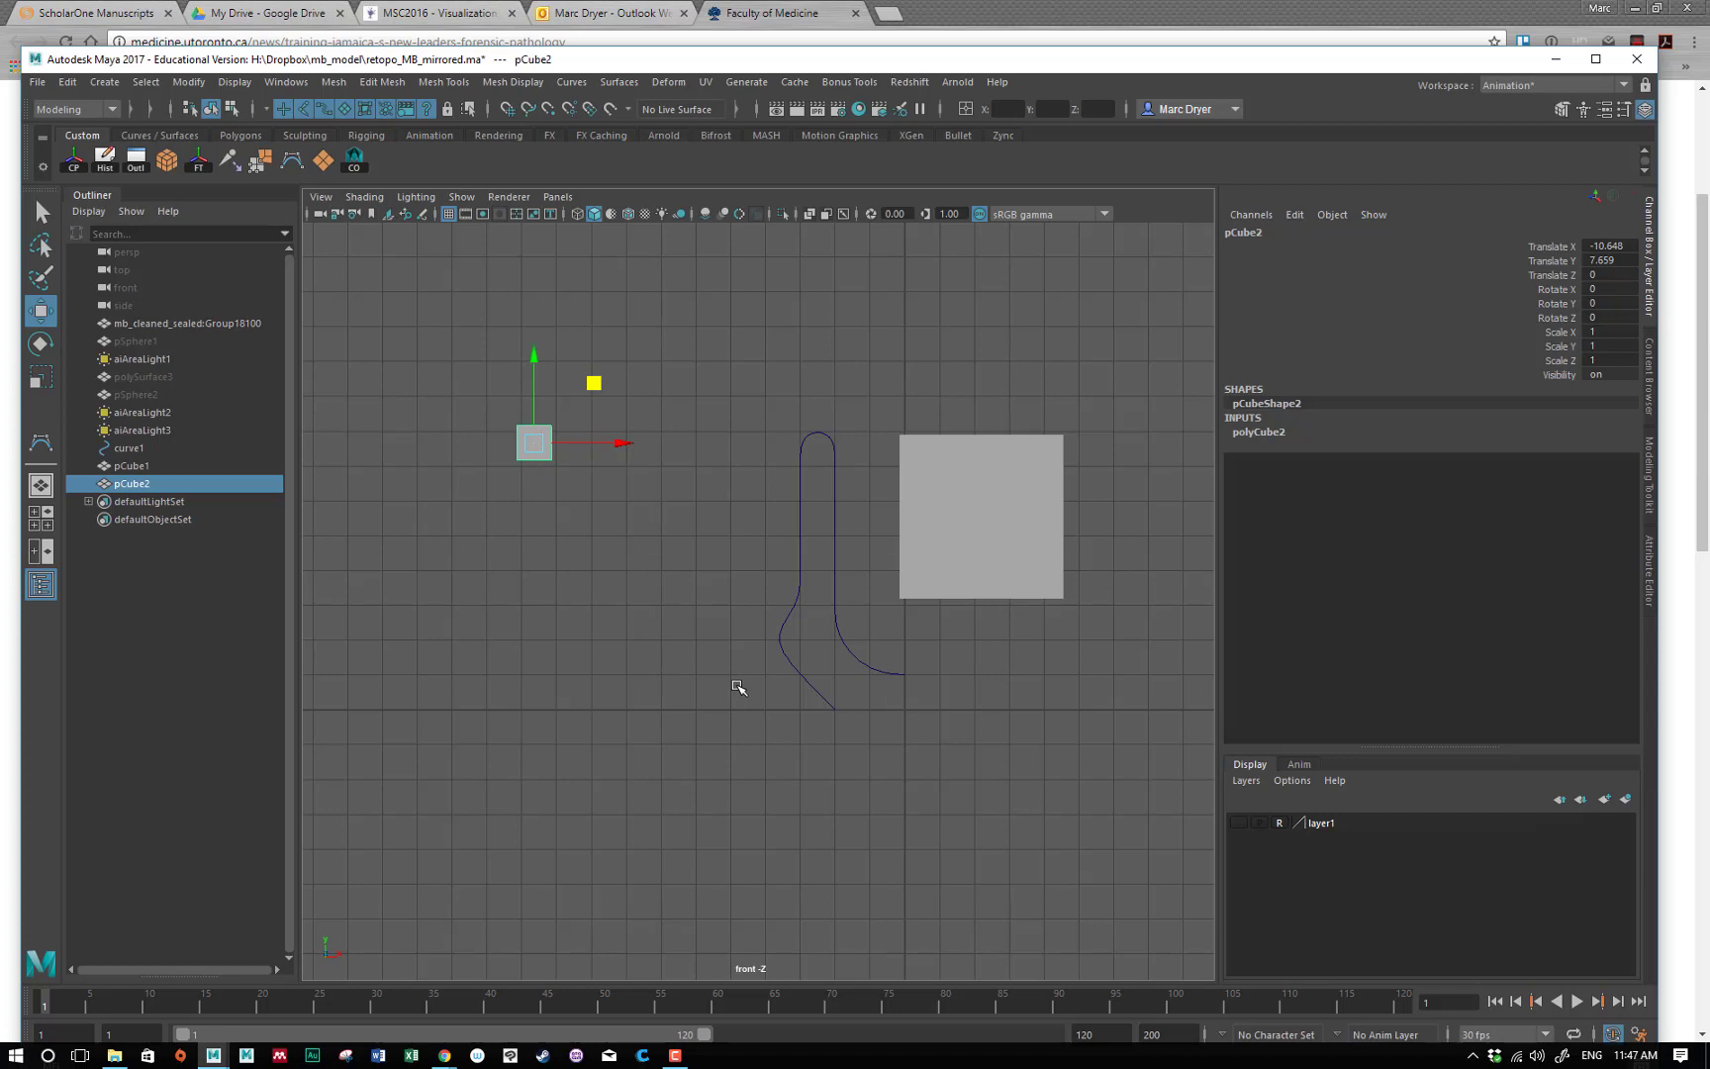
key("c")
middle_click_drag(813, 691, 586, 531)
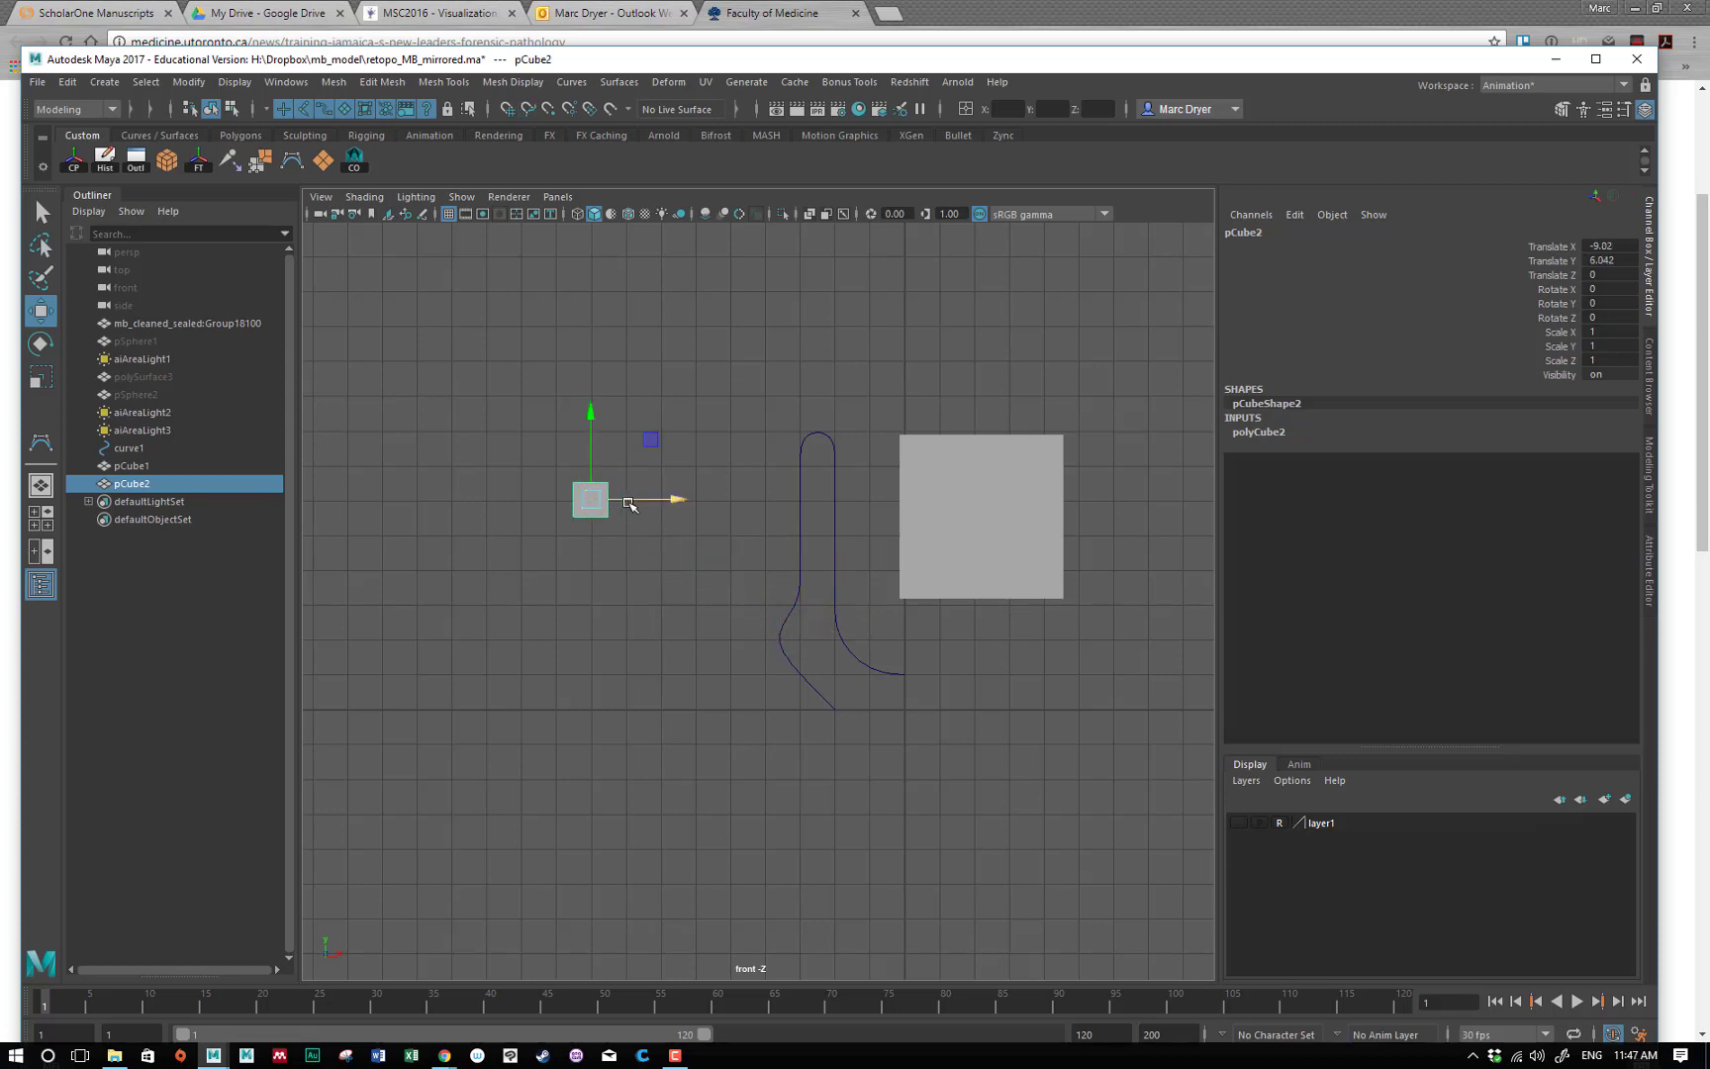
Restrict the small cube's movement to the X axis and align it horizontally with the curve's lower diagonal section using curve snapping.
left_click(673, 500)
key("c")
middle_click_drag(811, 688, 808, 685)
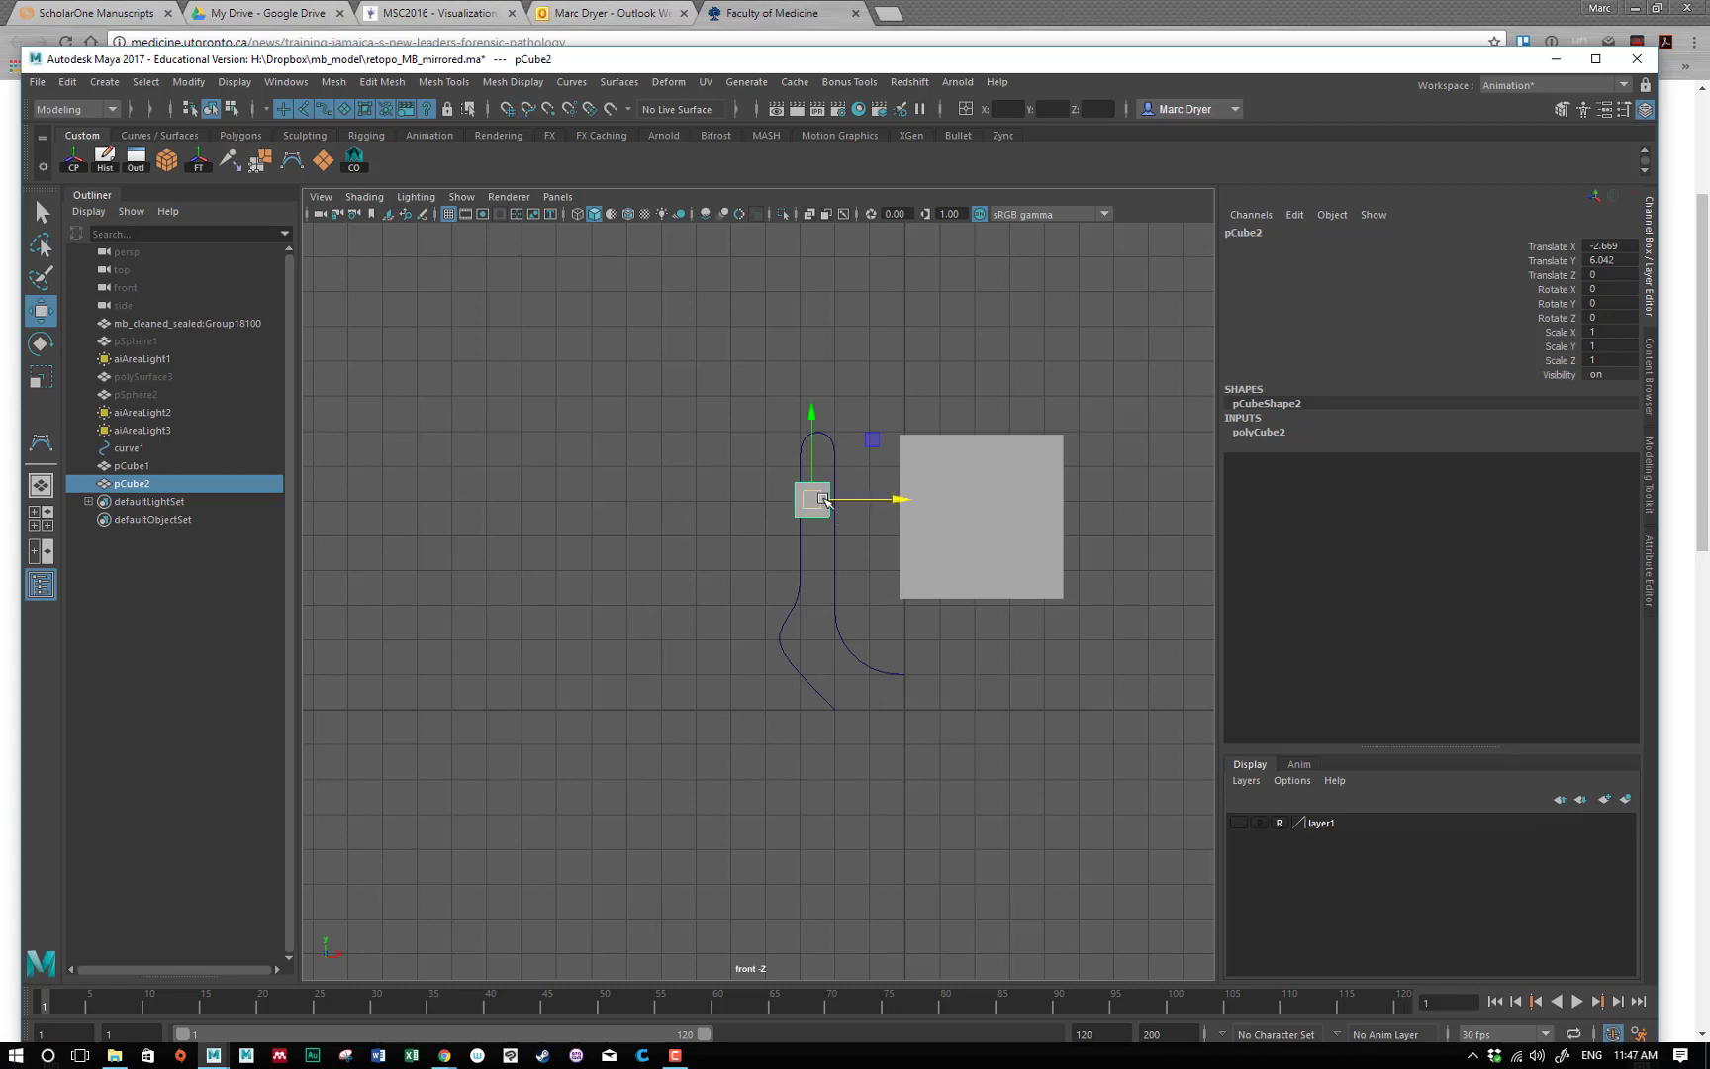
Move the small cube away from the curve with free movement restored, and try curve snapping on the curve's right side.
left_click_drag(819, 507, 532, 450)
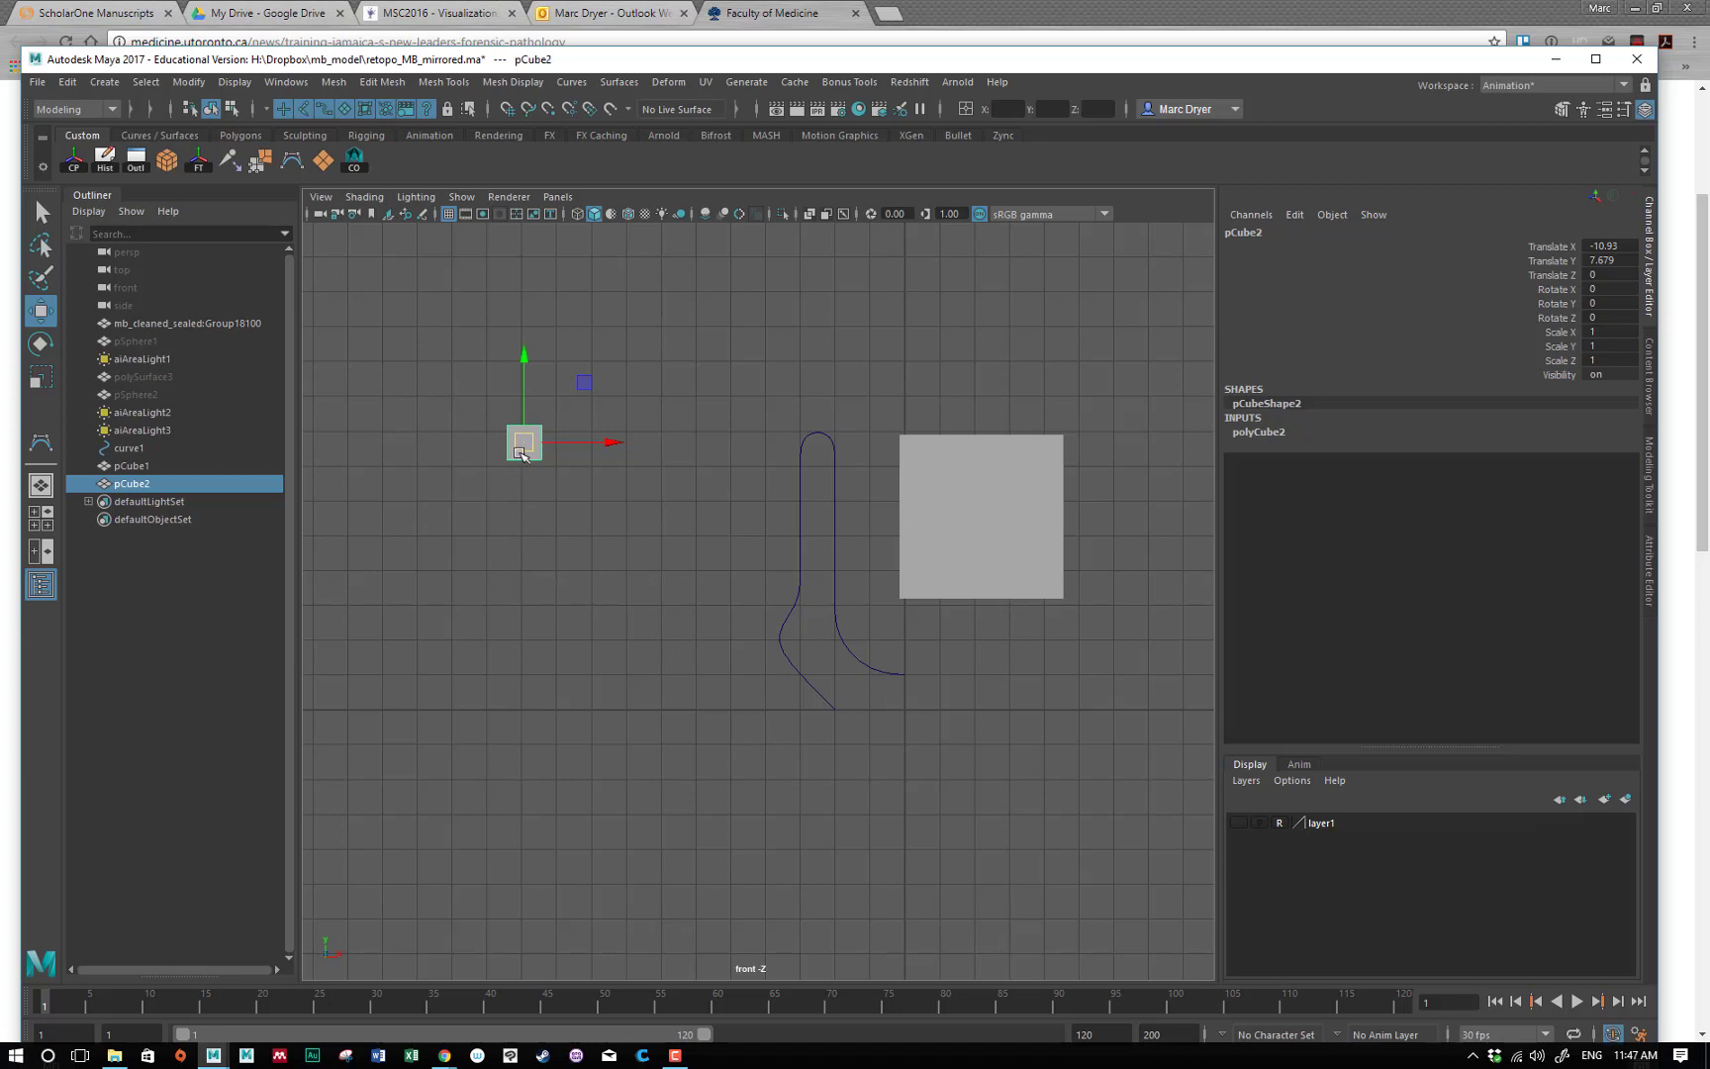
left_click_drag(526, 446, 524, 450)
middle_click_drag(833, 641, 637, 552)
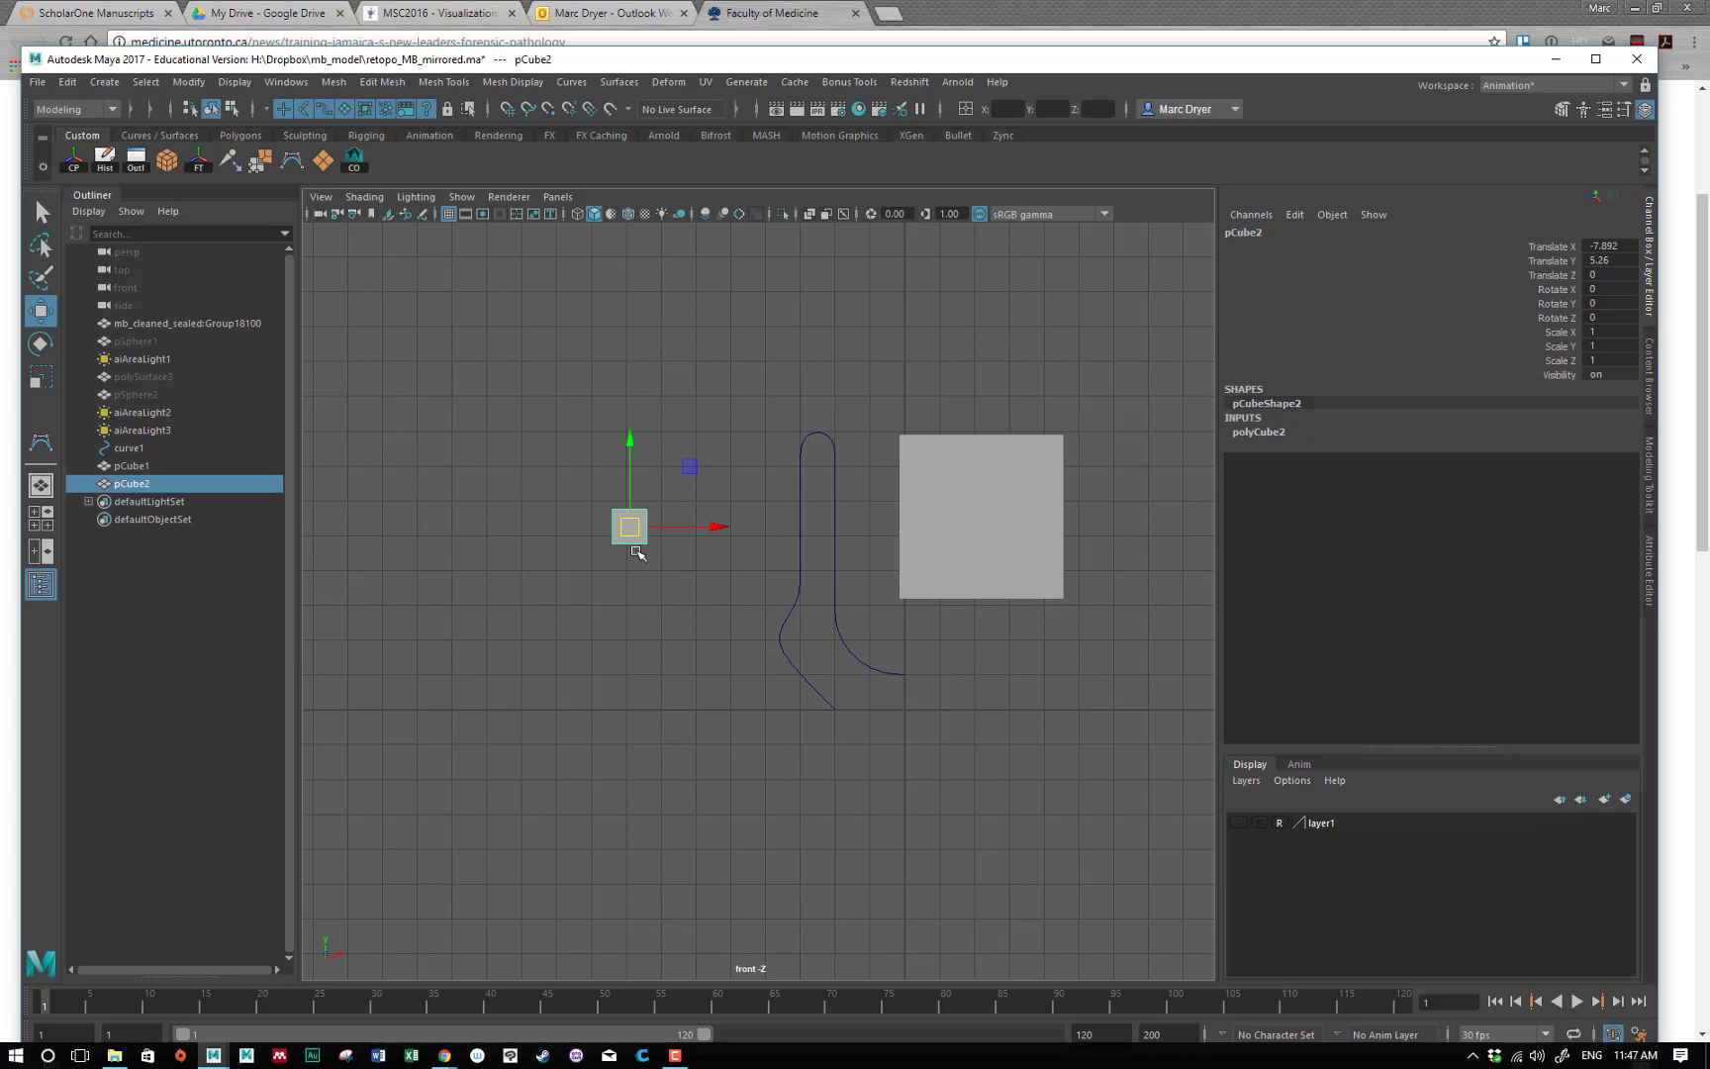
Delete the curve and the small cube, and snap the remaining large cube to the grid origin.
left_click_drag(572, 420, 833, 716)
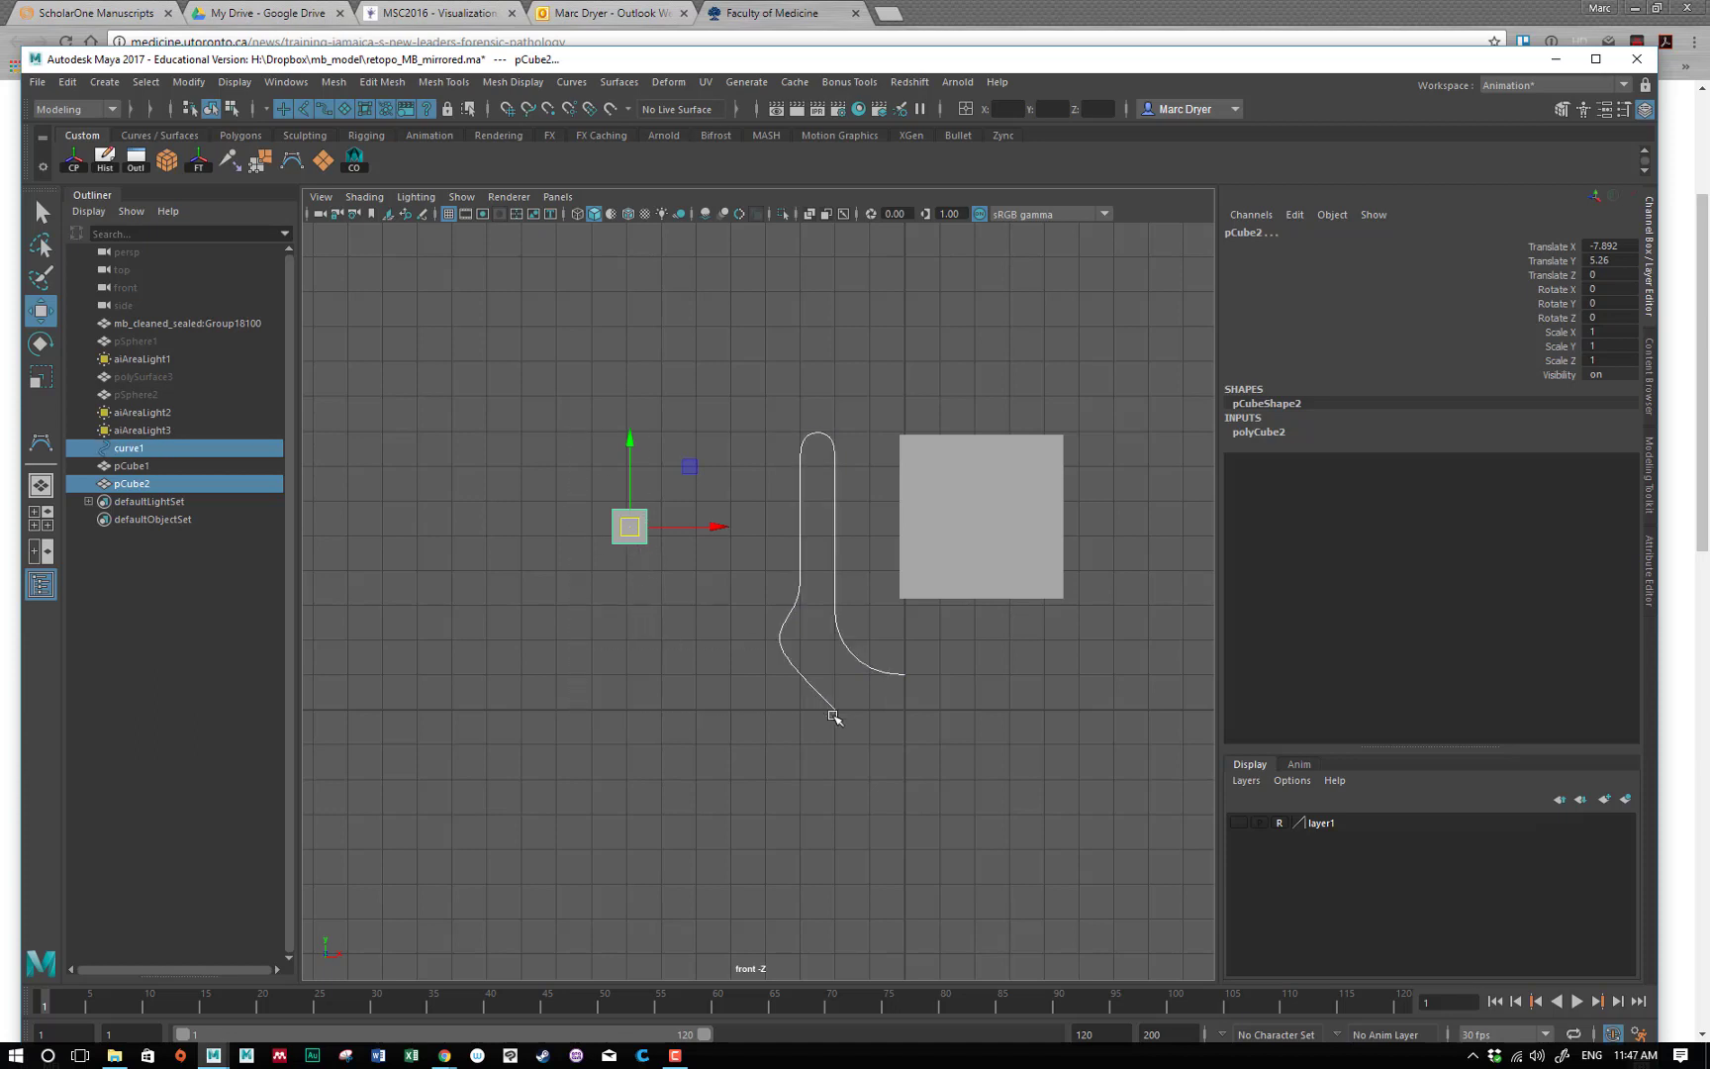
key("Delete")
left_click_drag(721, 390, 916, 539)
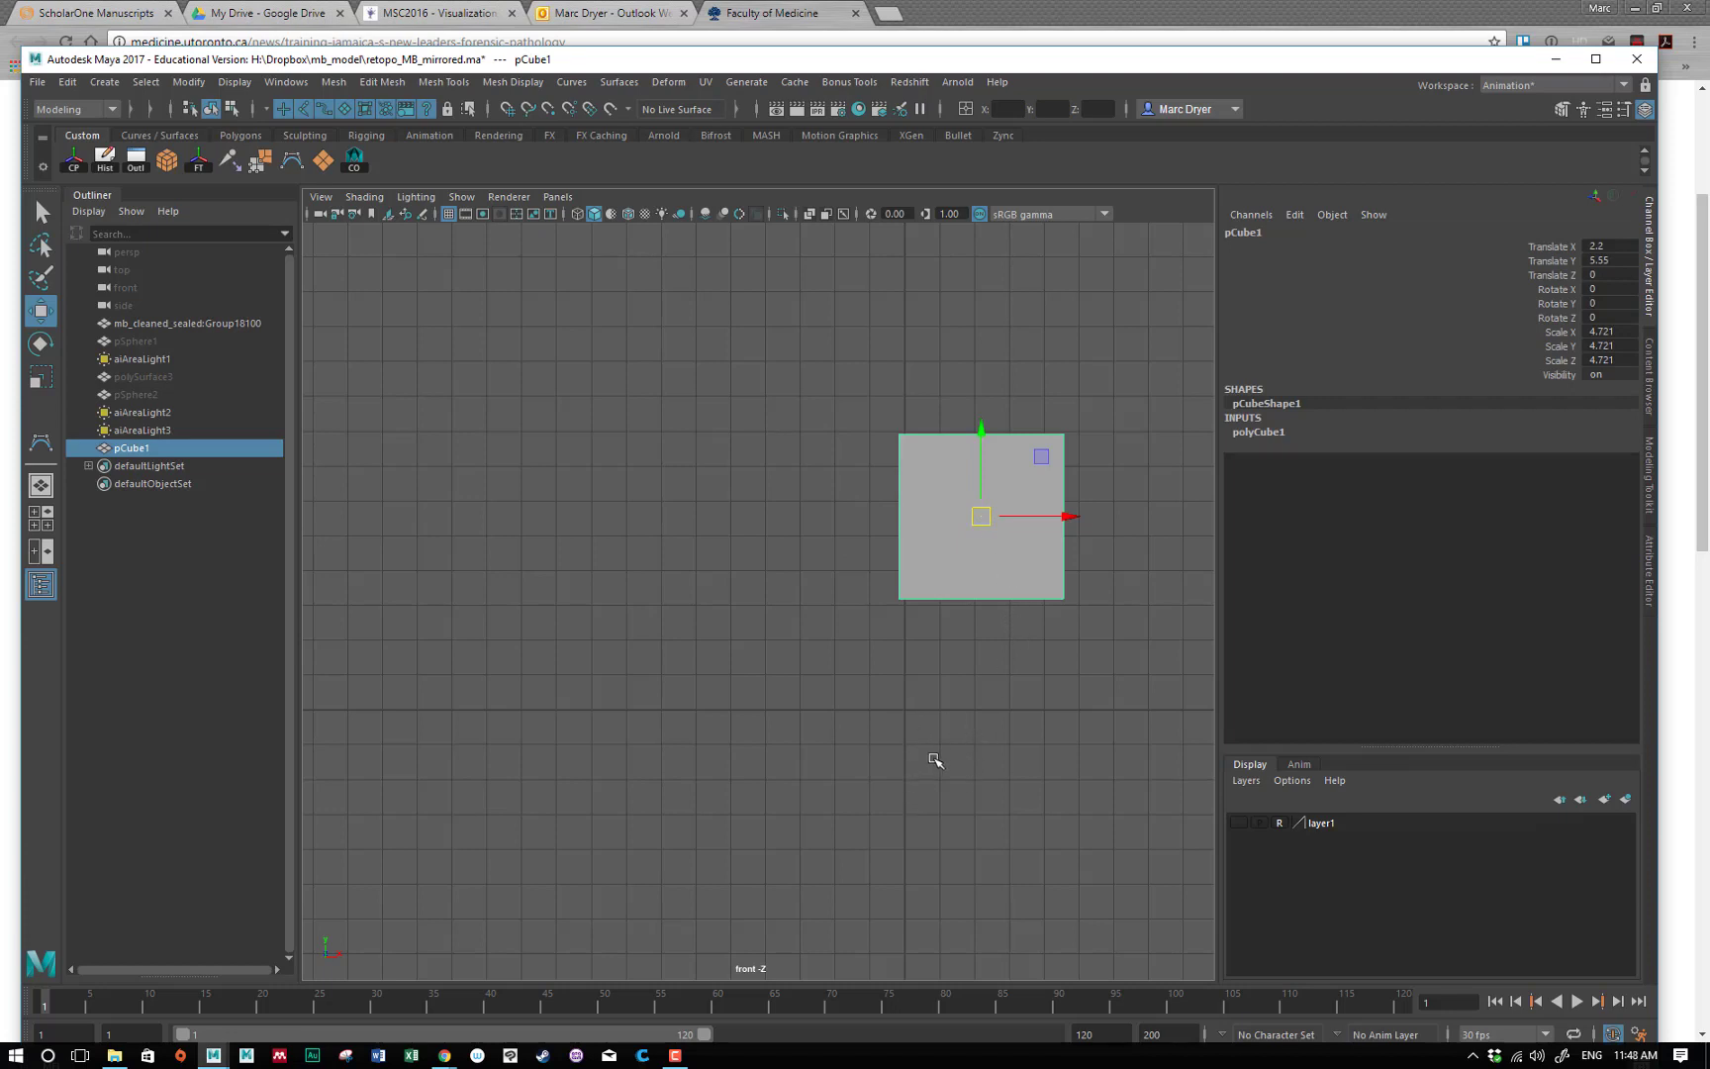
key("x")
middle_click(906, 710)
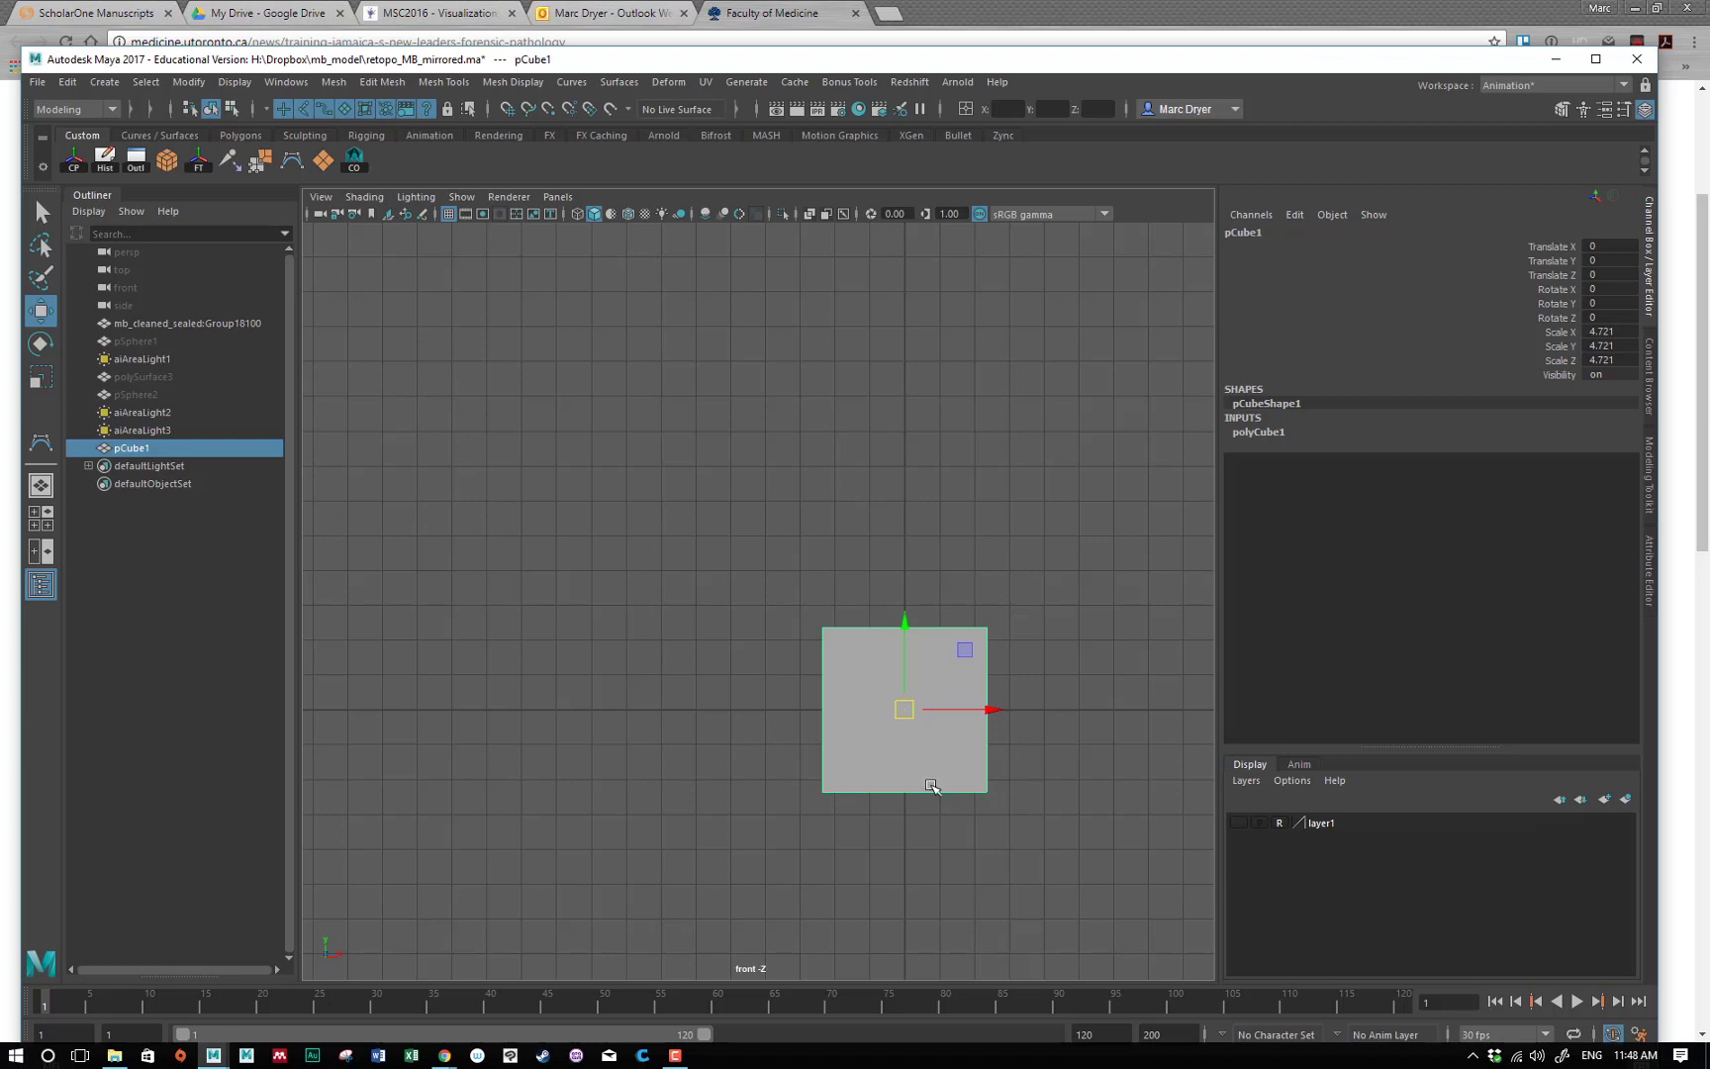
Move the cube's pivot point down to the middle of its bottom edge and leave pivot editing.
left_click(902, 708)
key("d")
left_click_drag(903, 644, 898, 711)
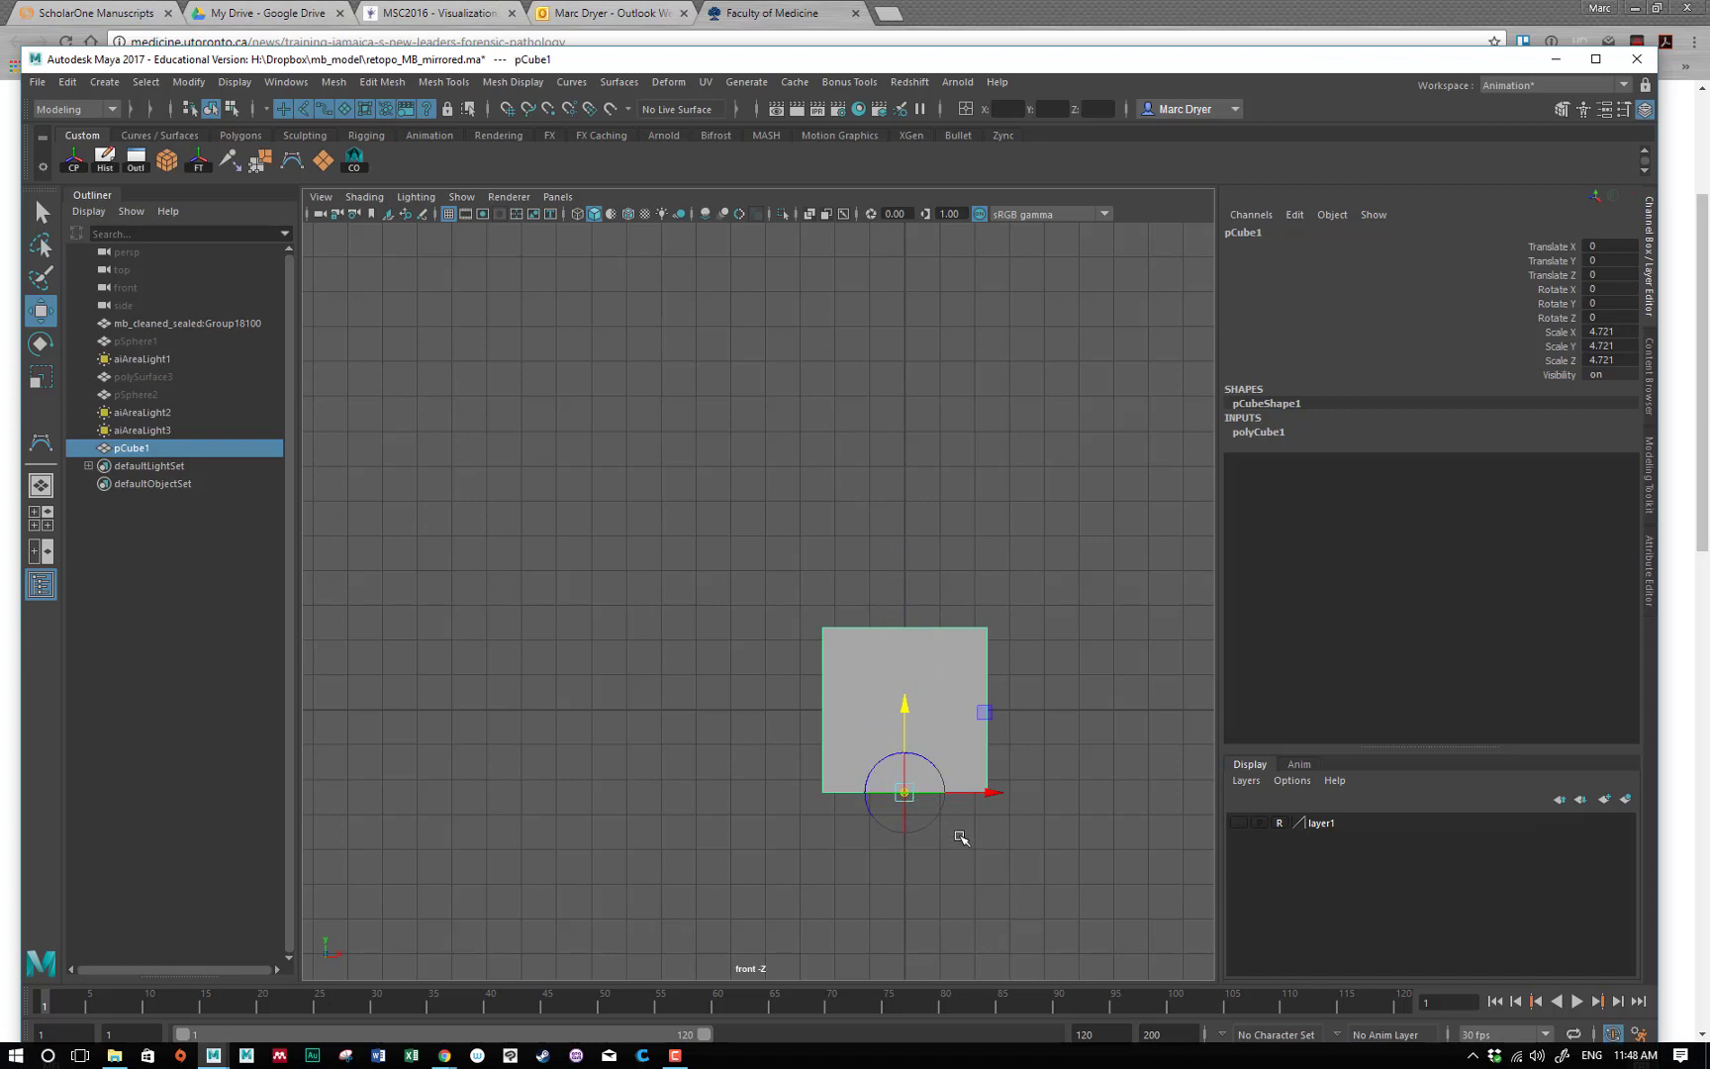
key("Insert")
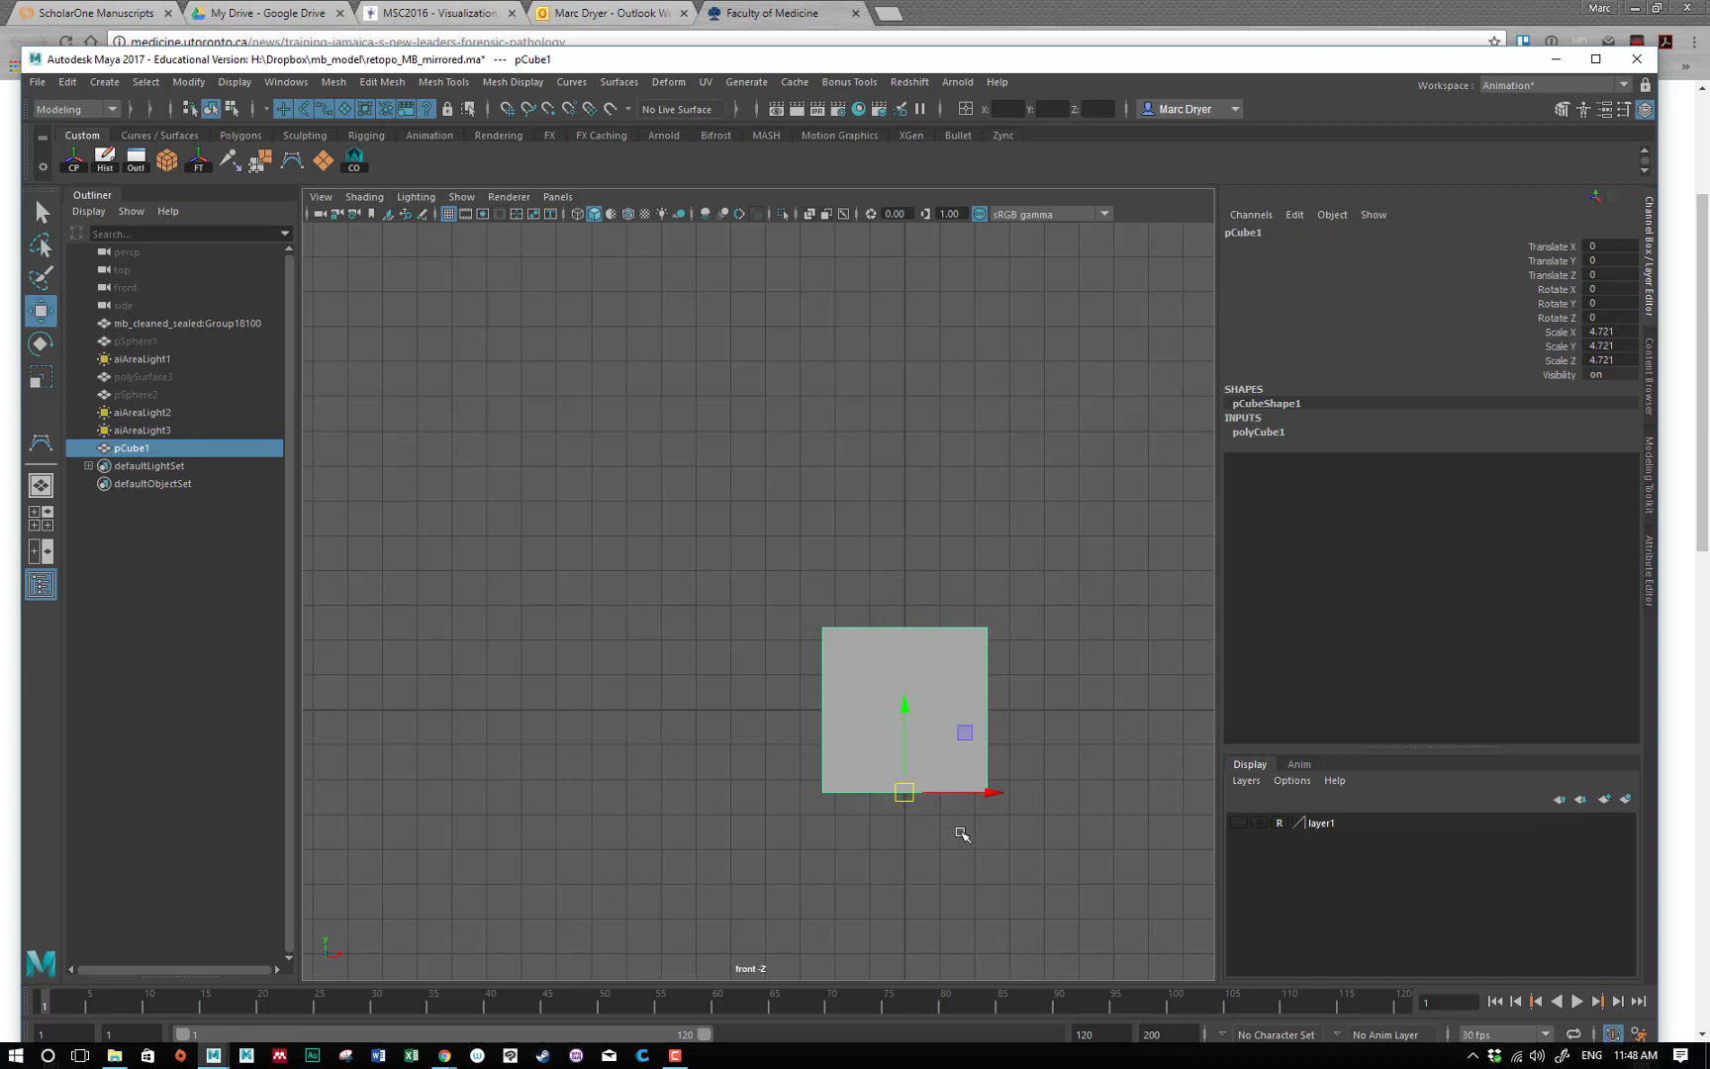
Rotate the cube about 21 degrees in Z around its bottom pivot, and undo the rotation.
key("e")
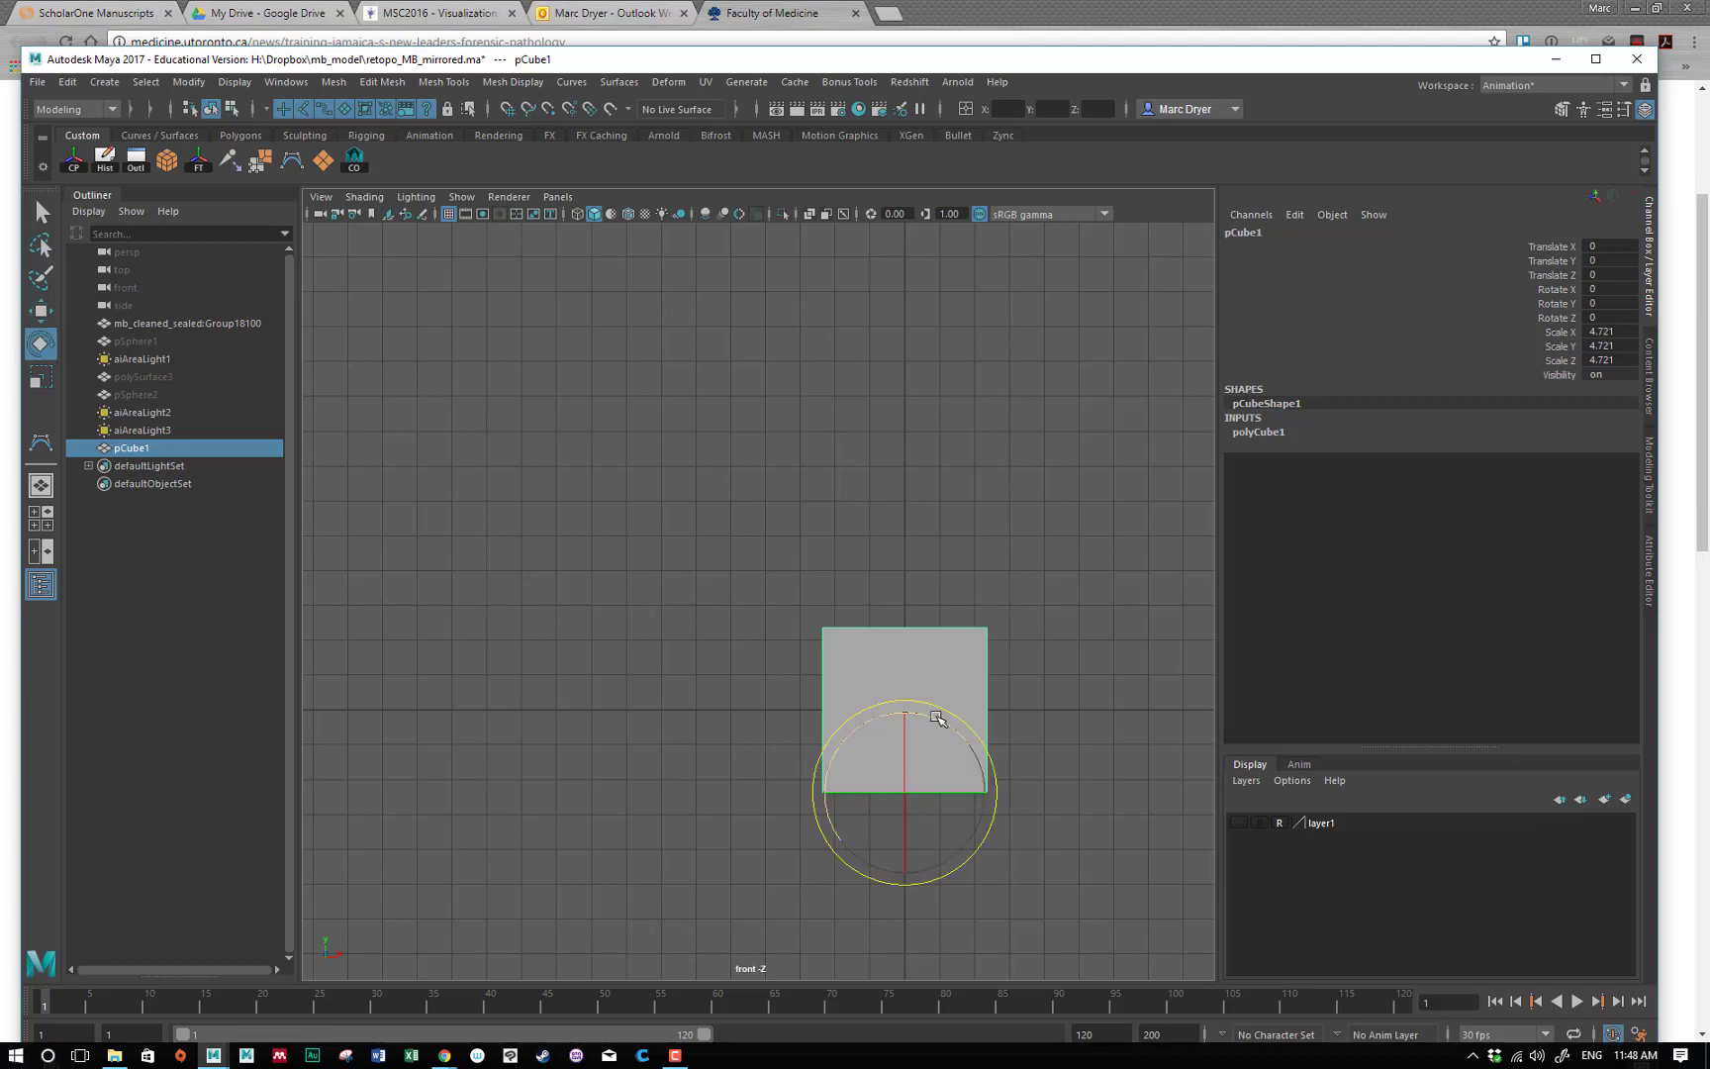
left_click_drag(927, 711, 908, 744)
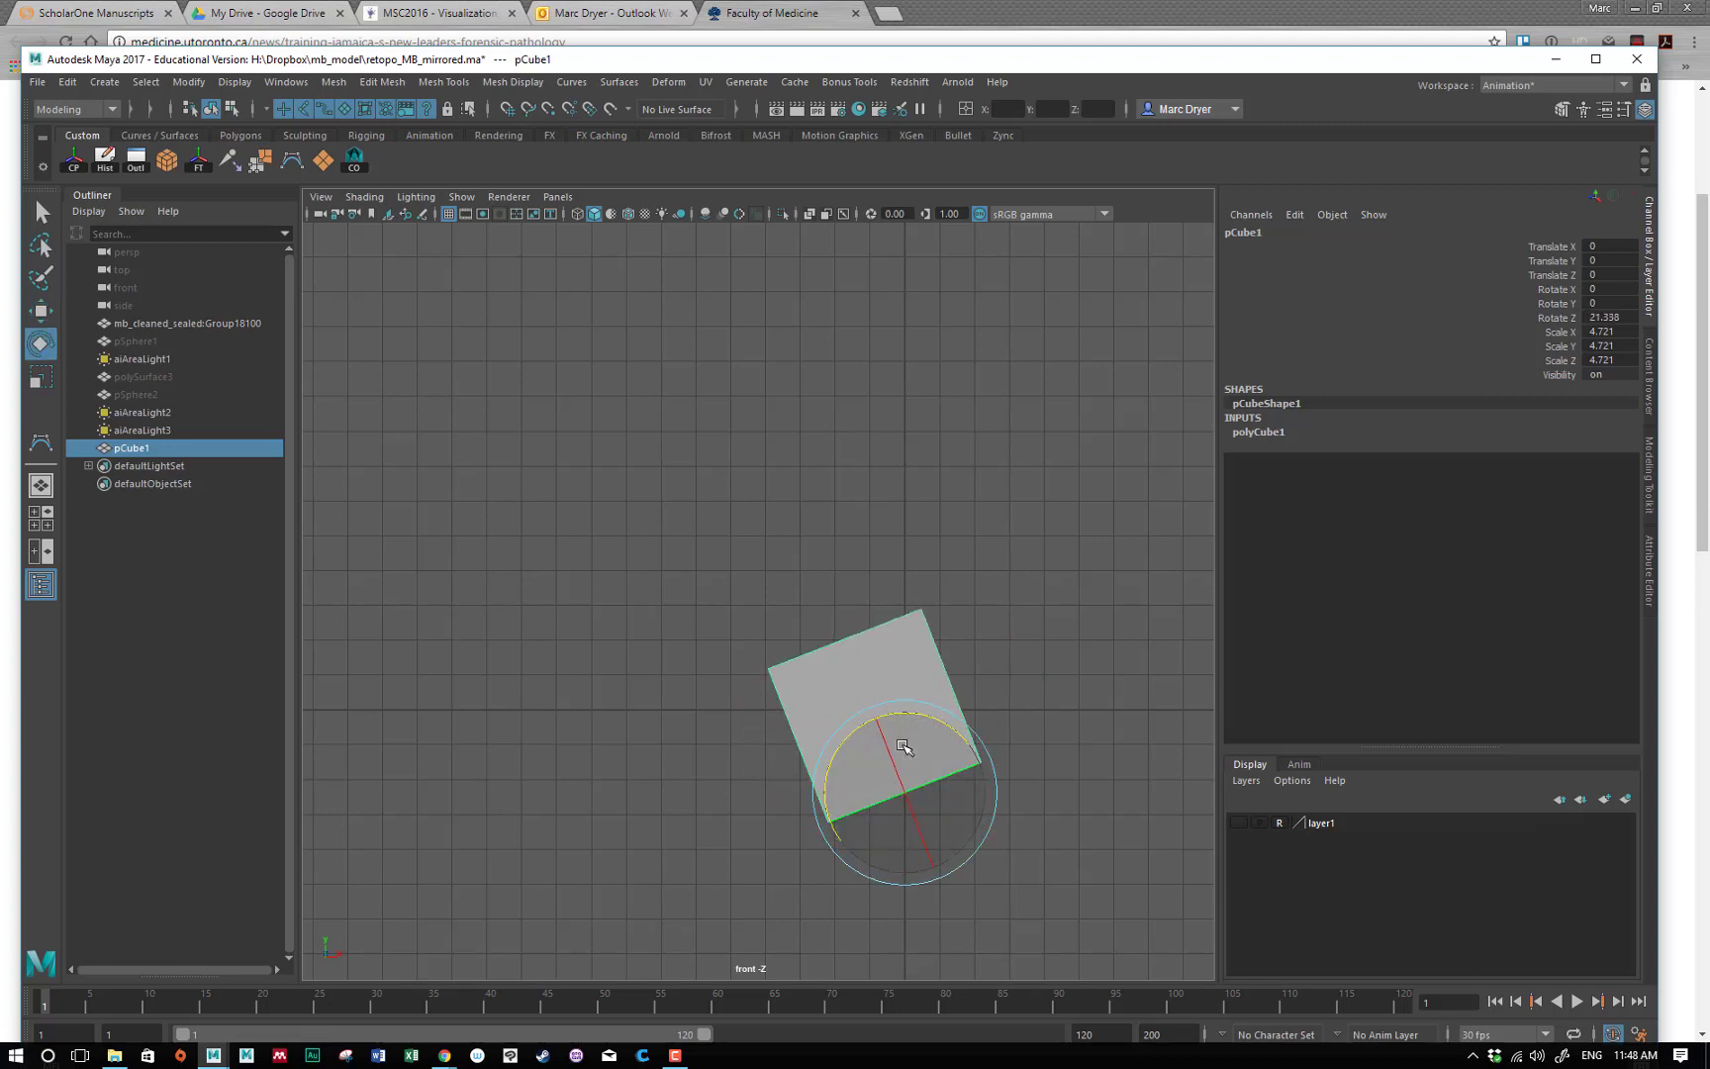
middle_click_drag(994, 752, 902, 749, "alt")
key("ctrl+z")
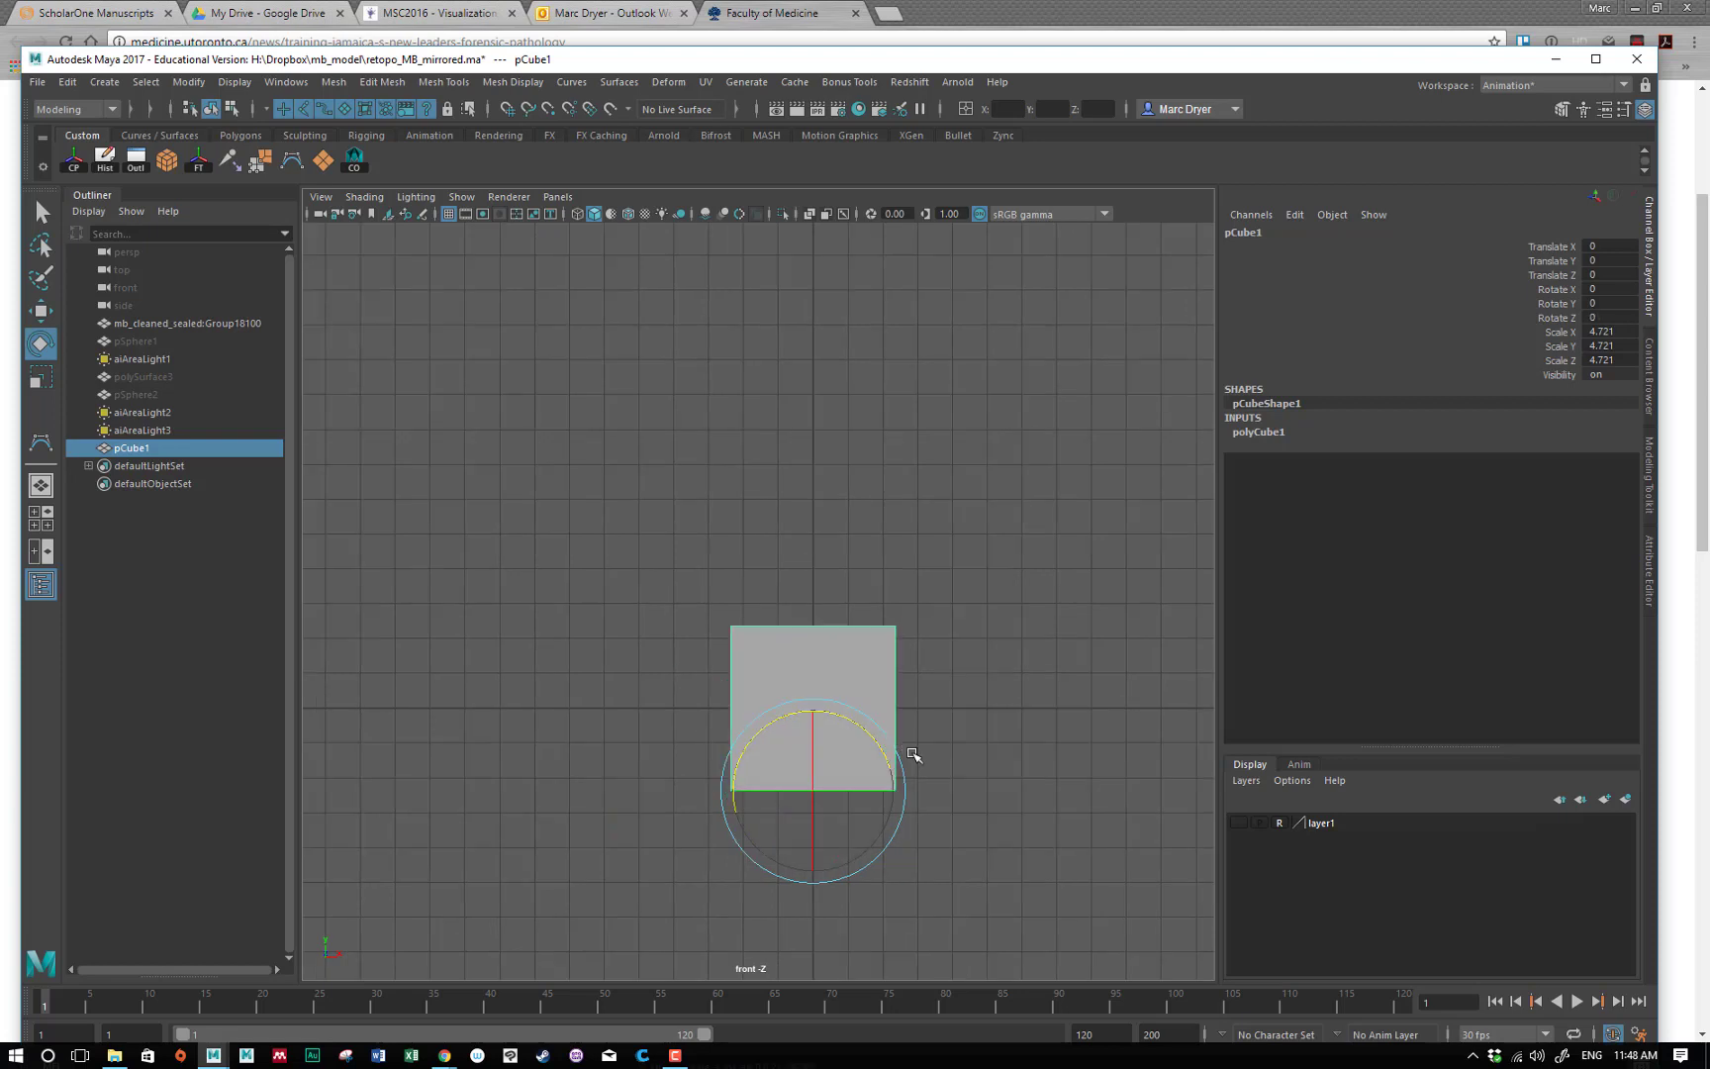
Move the cube up by its bottom pivot so its base sits on the grid origin.
key("w")
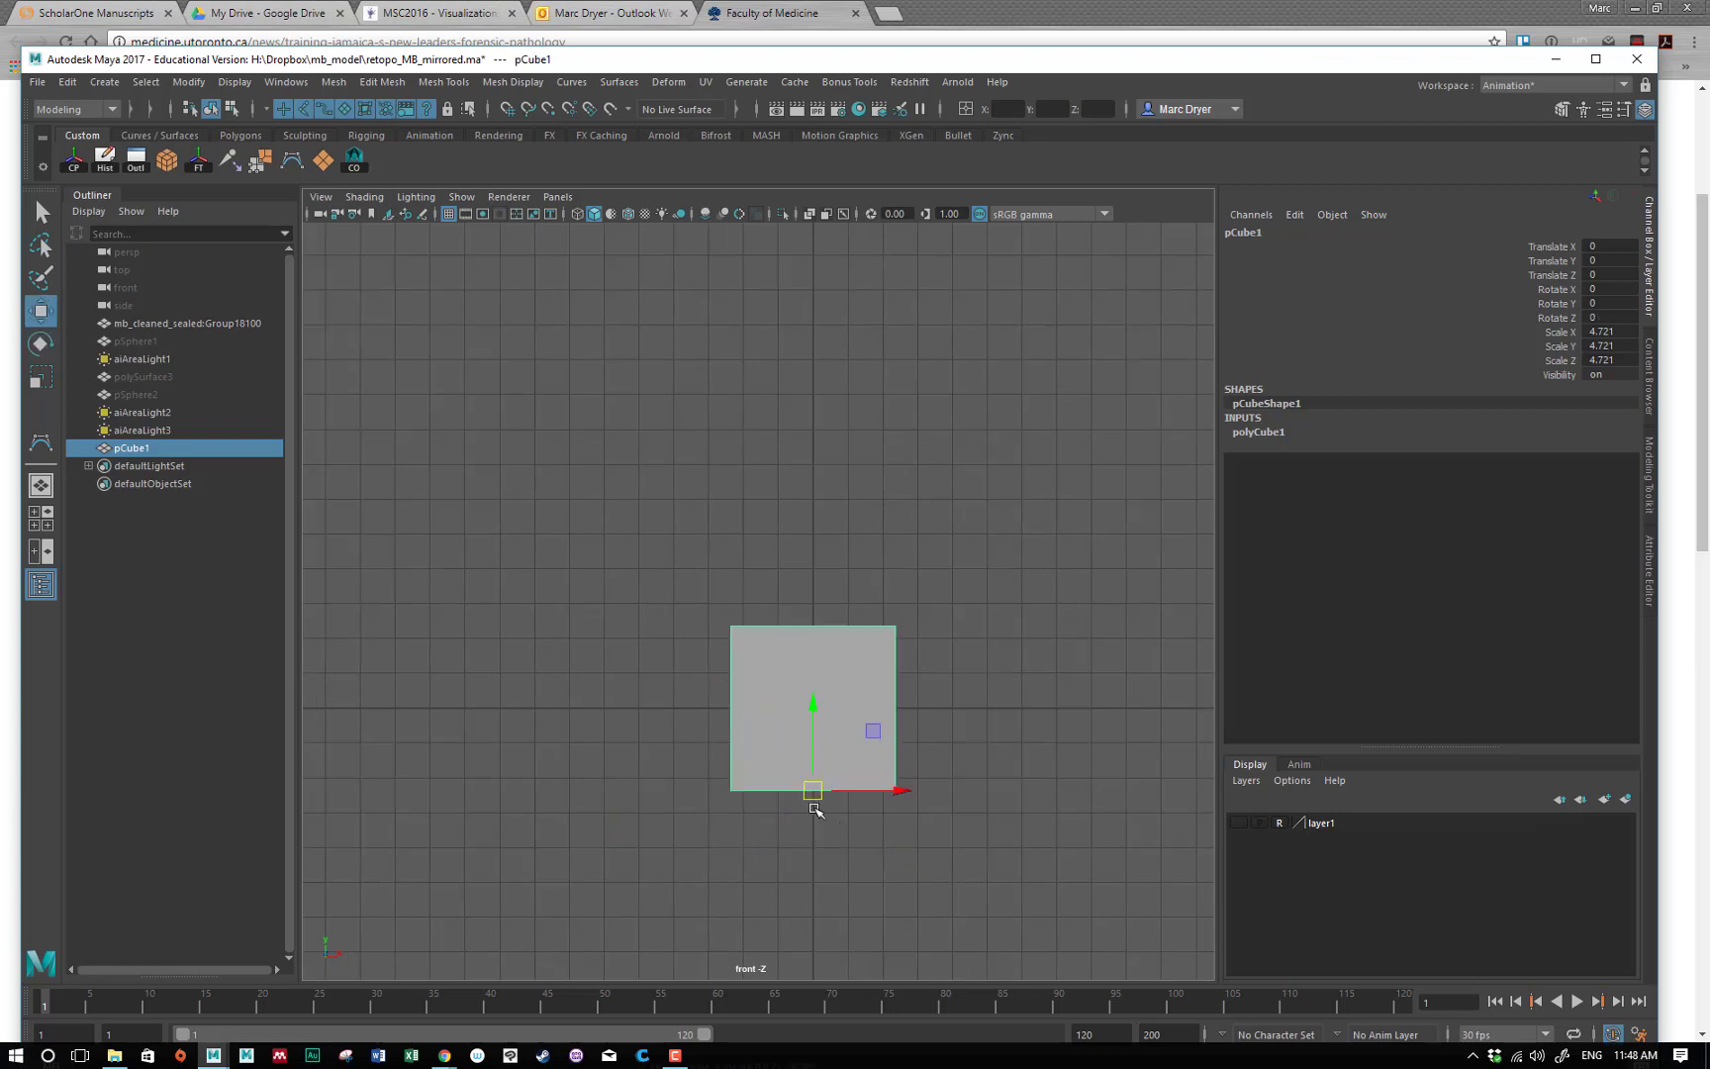
left_click_drag(813, 792, 810, 718)
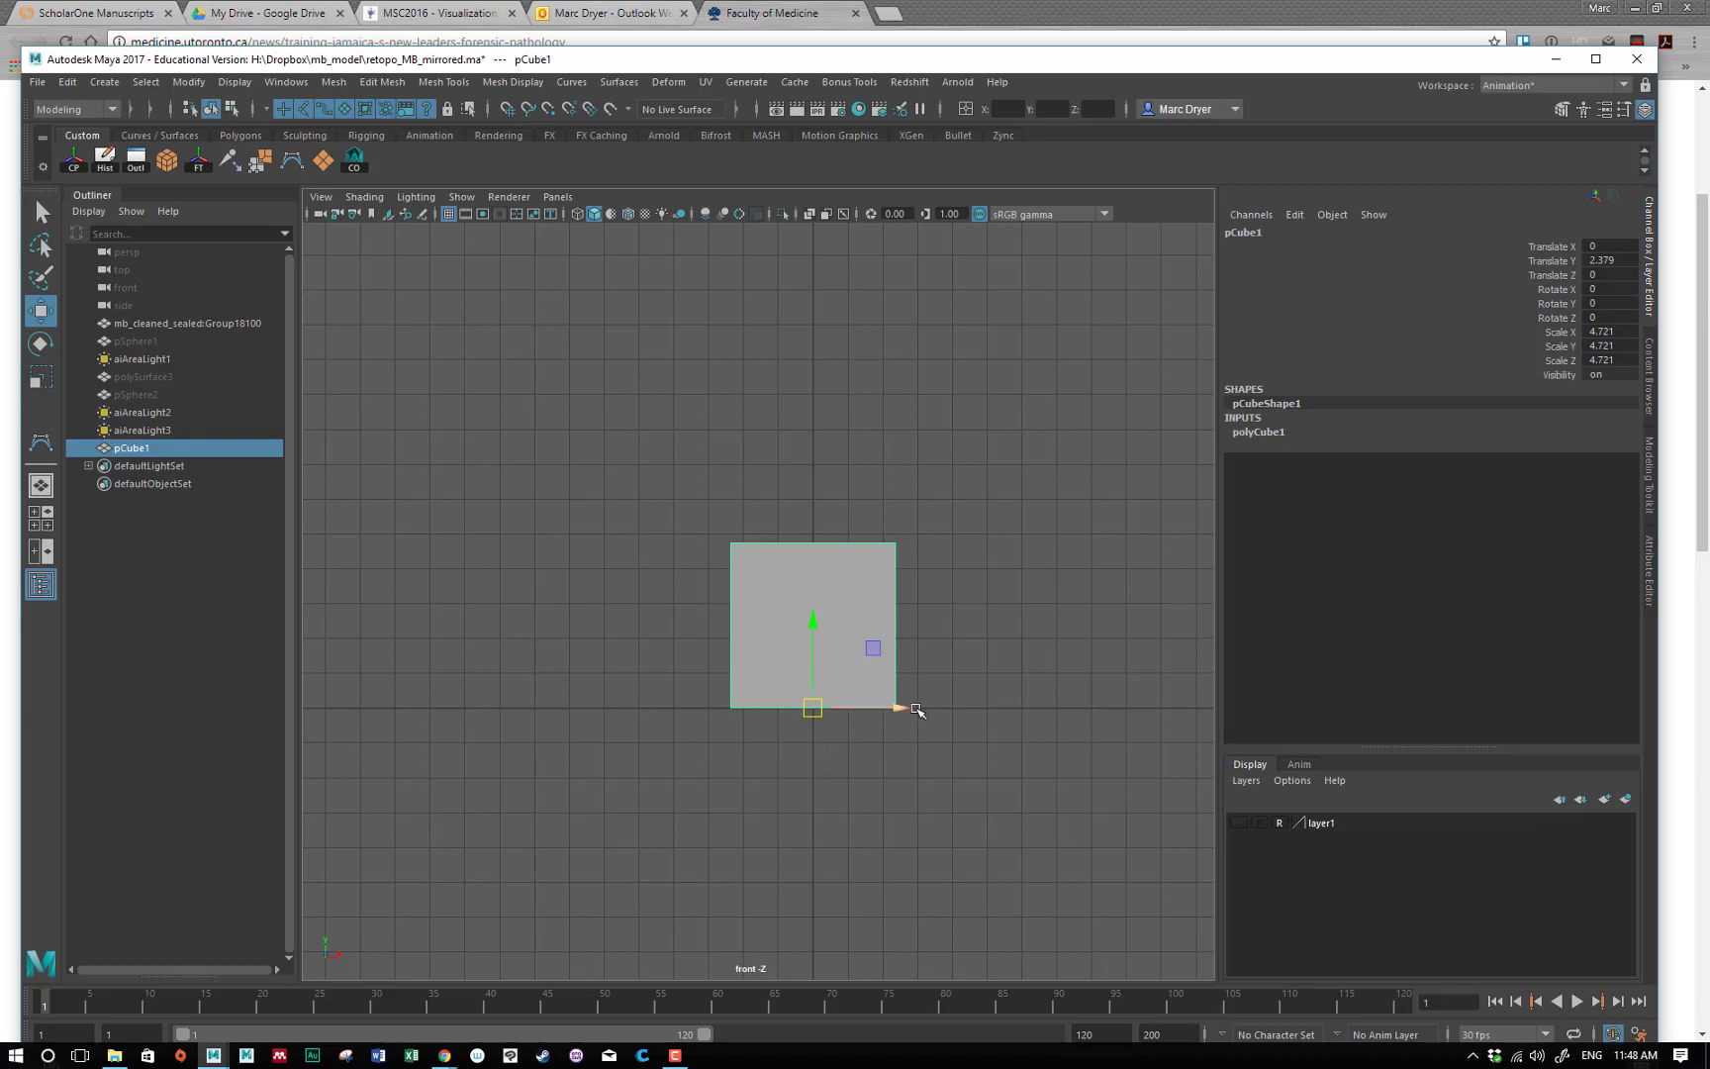
middle_click_drag(910, 709, 902, 802, "alt")
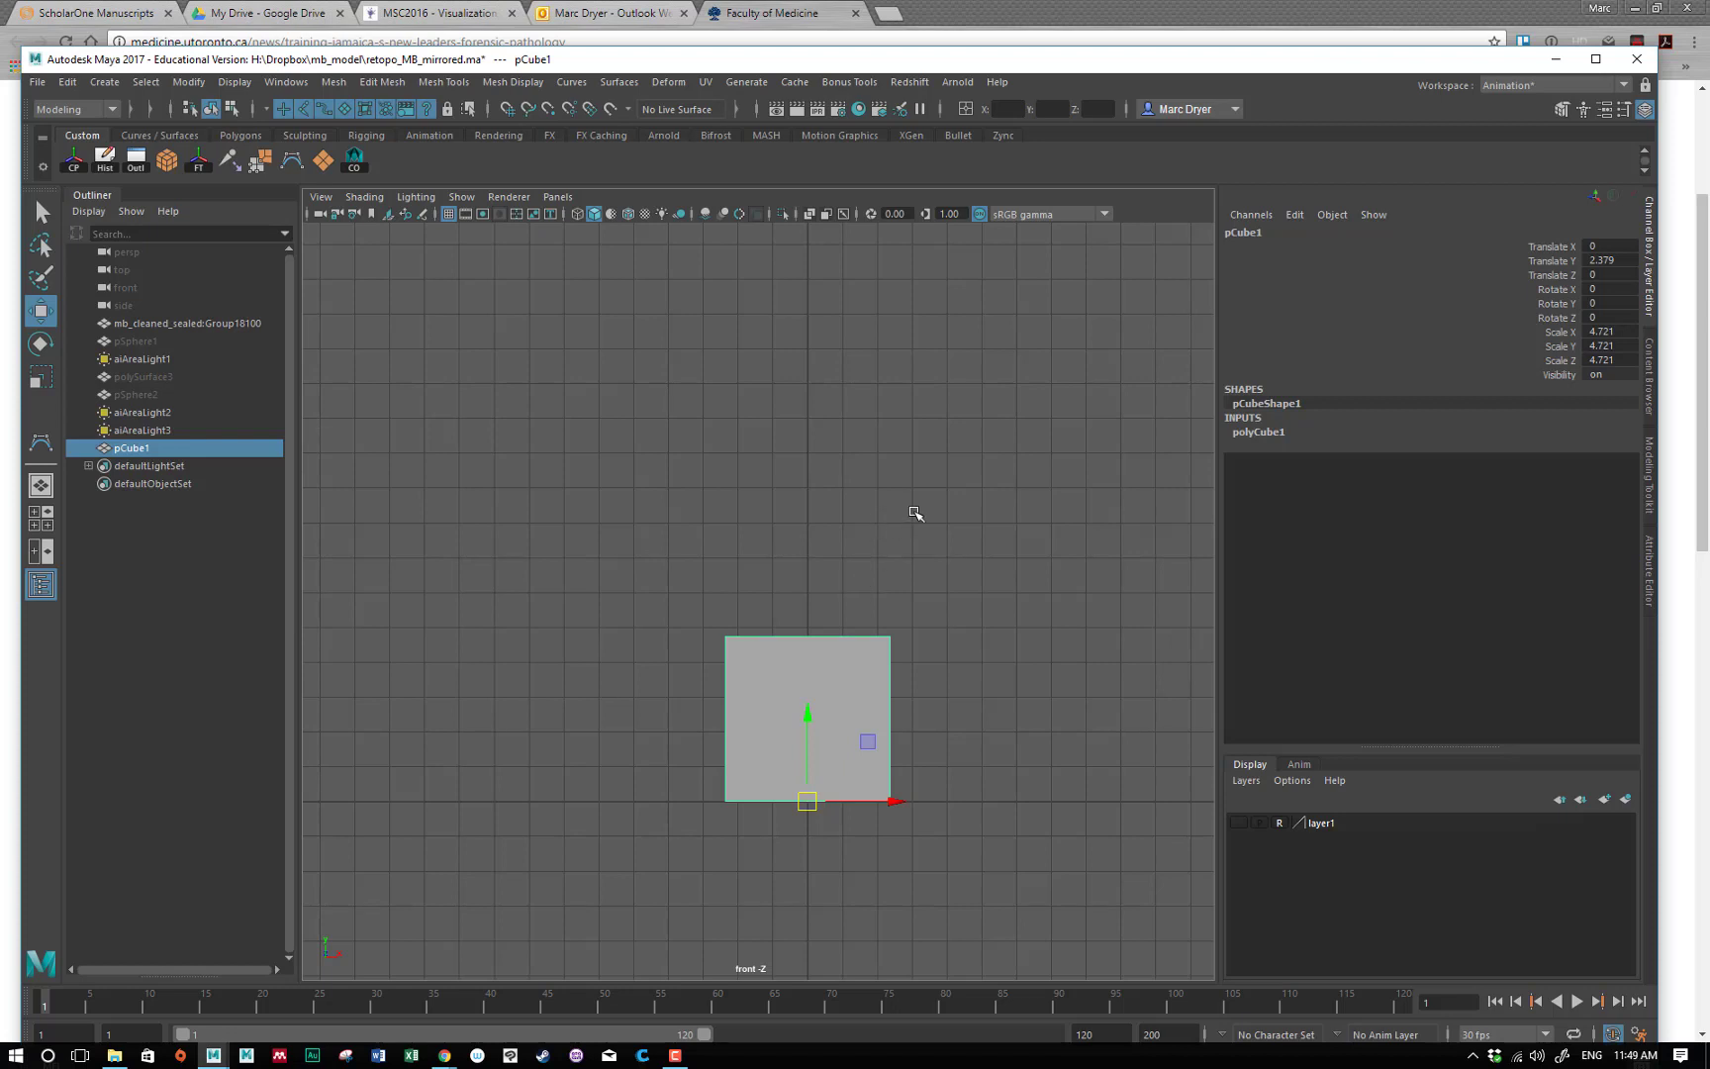
Delete the cube and unhide the polySurface3 head mesh in the front view.
key("Delete")
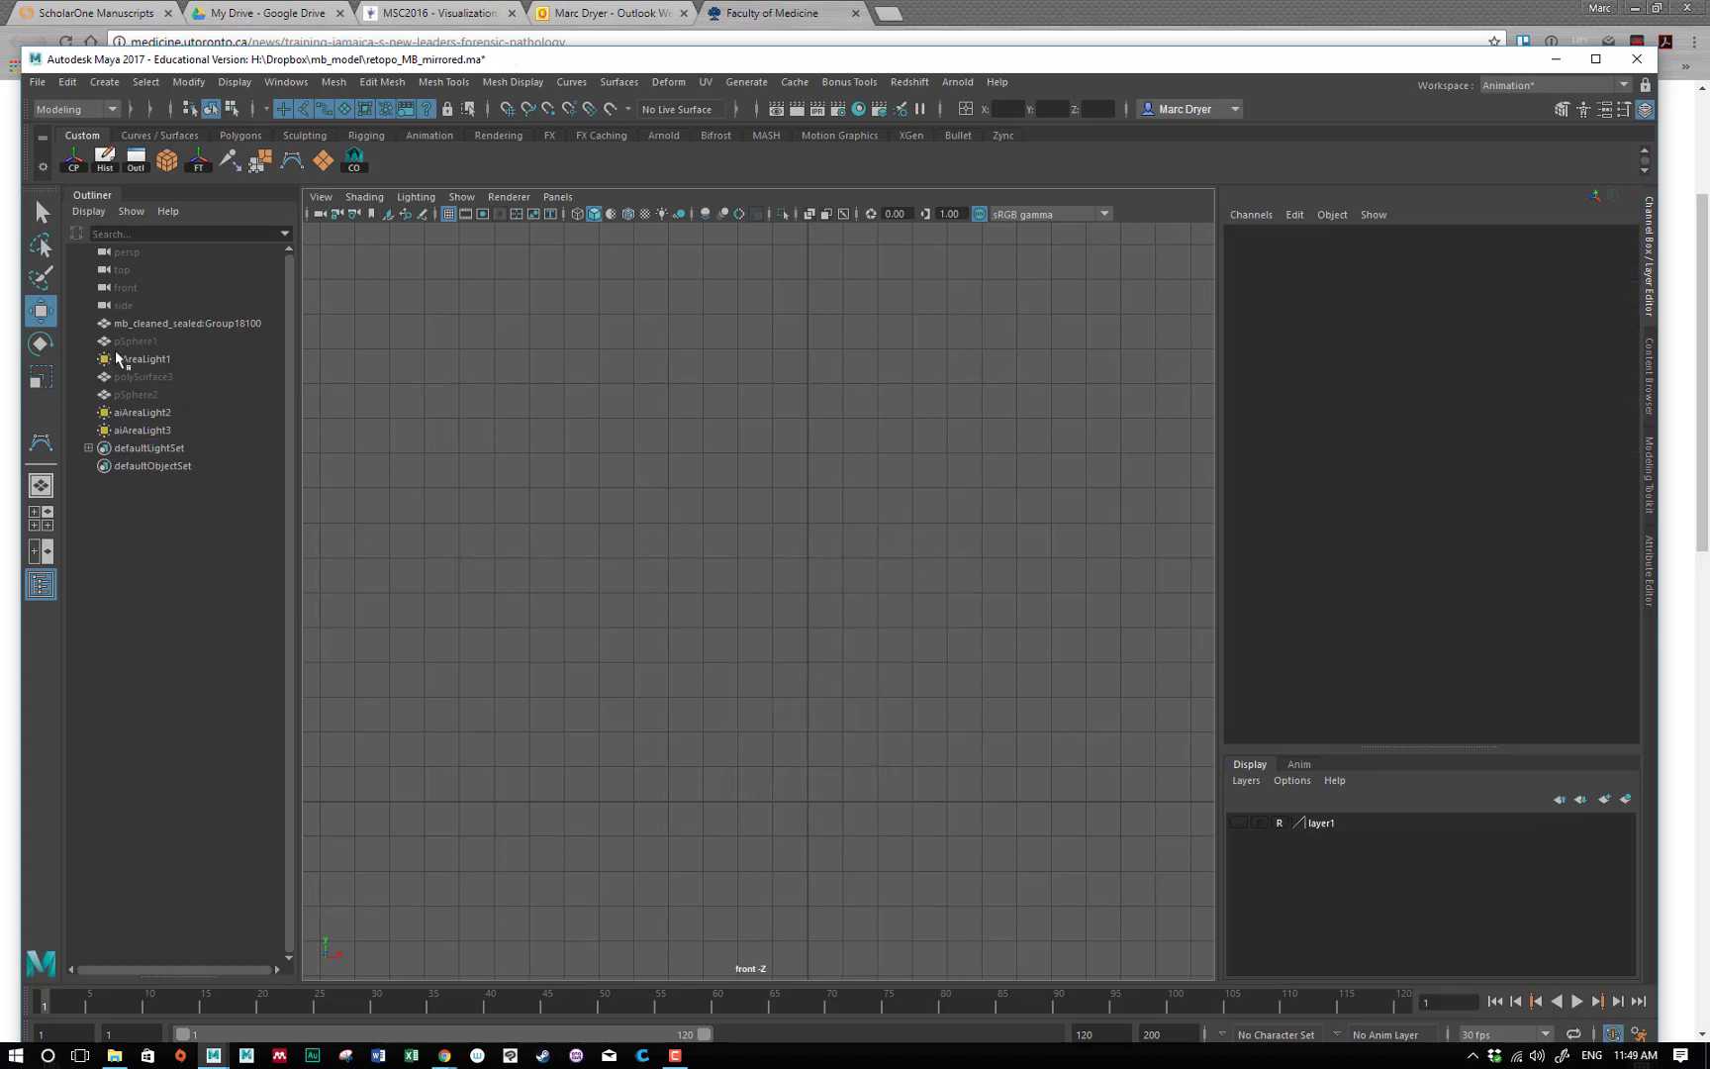
left_click(142, 377)
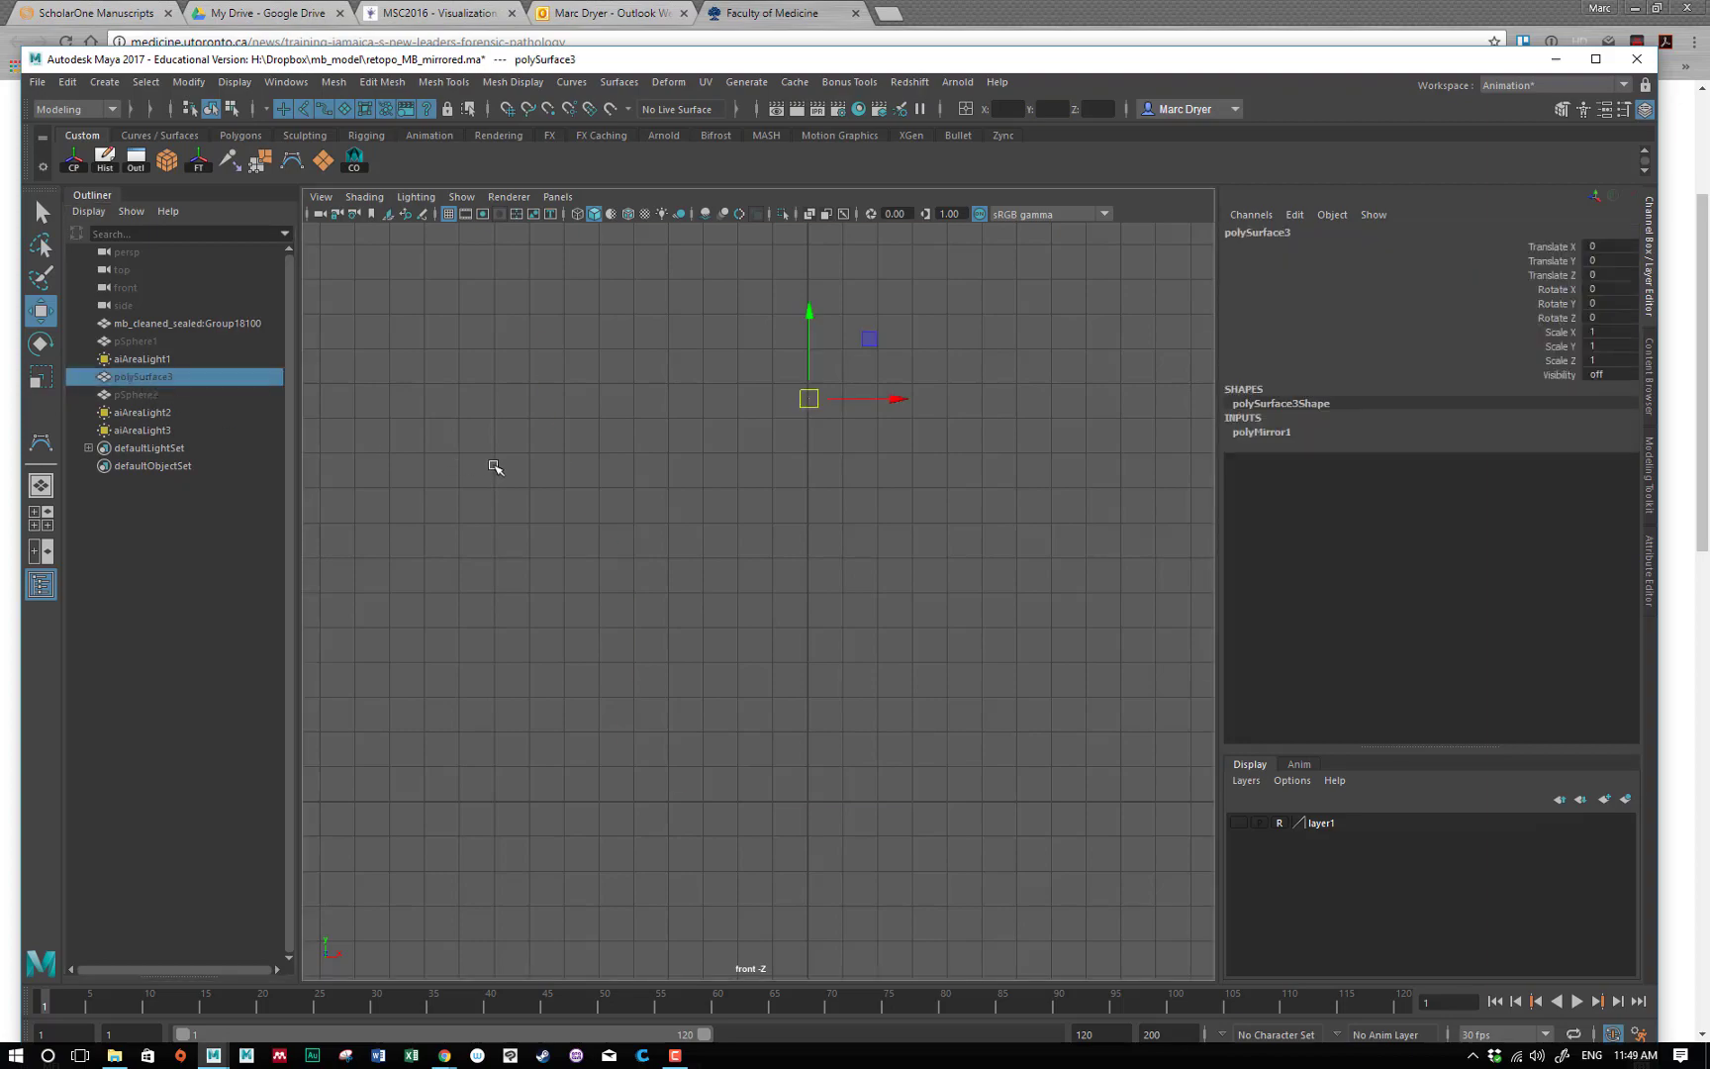
key("shift+h")
middle_click_drag(795, 416, 760, 554, "alt")
right_click_drag(760, 554, 722, 554, "alt")
Switch to the perspective view and examine the head mesh from the side and from above.
key("space")
key("space")
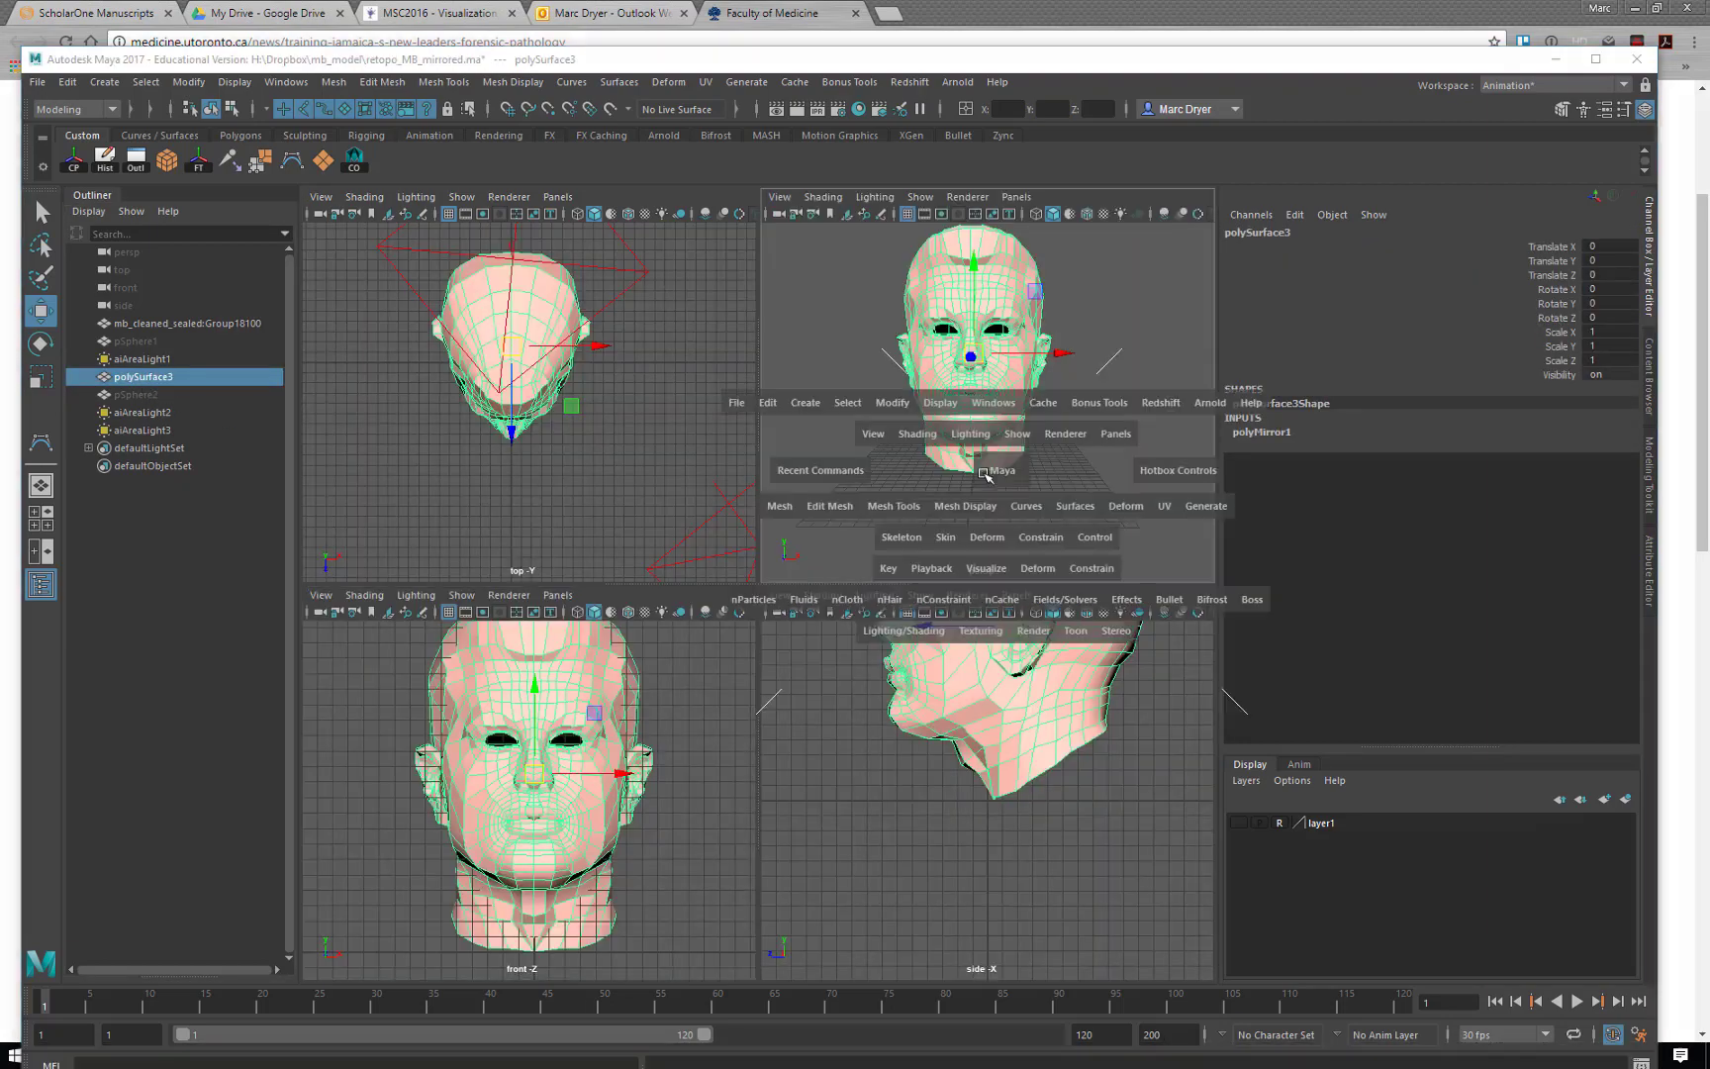
left_click_drag(754, 520, 470, 525, "alt")
right_click_drag(597, 543, 723, 489, "alt")
middle_click_drag(722, 490, 748, 607, "alt")
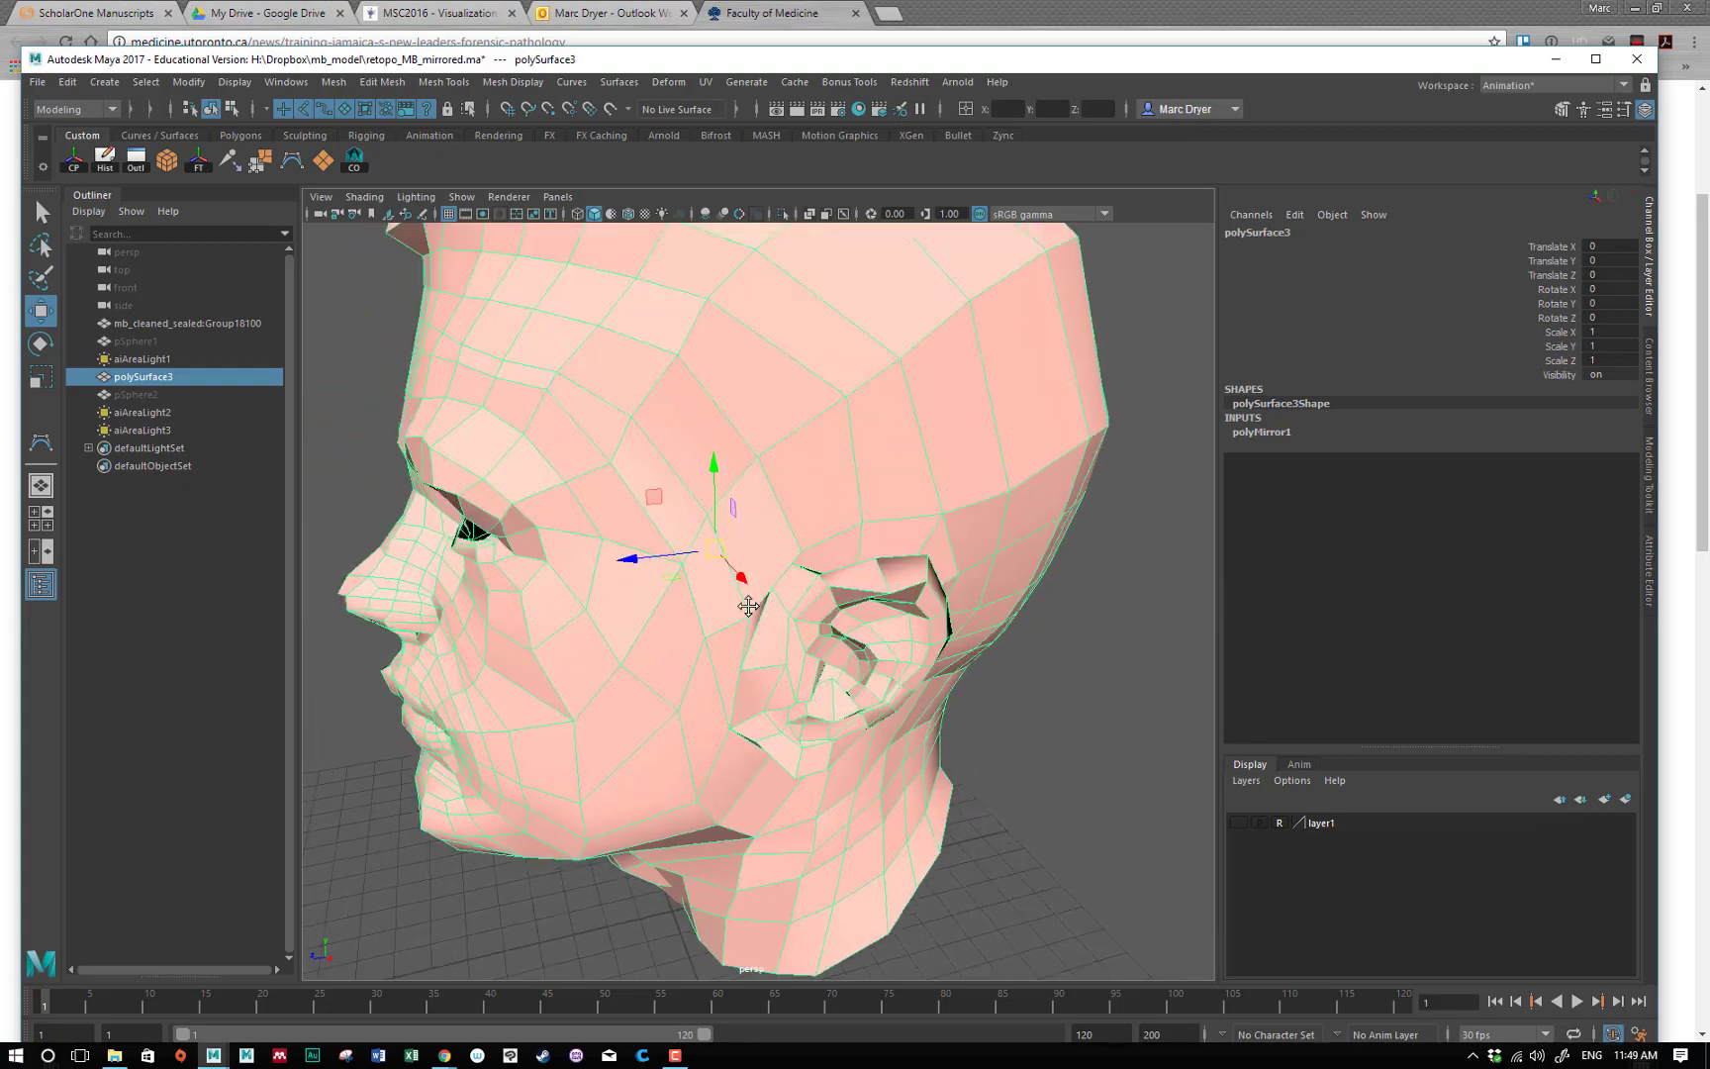
left_click_drag(748, 607, 573, 642, "alt")
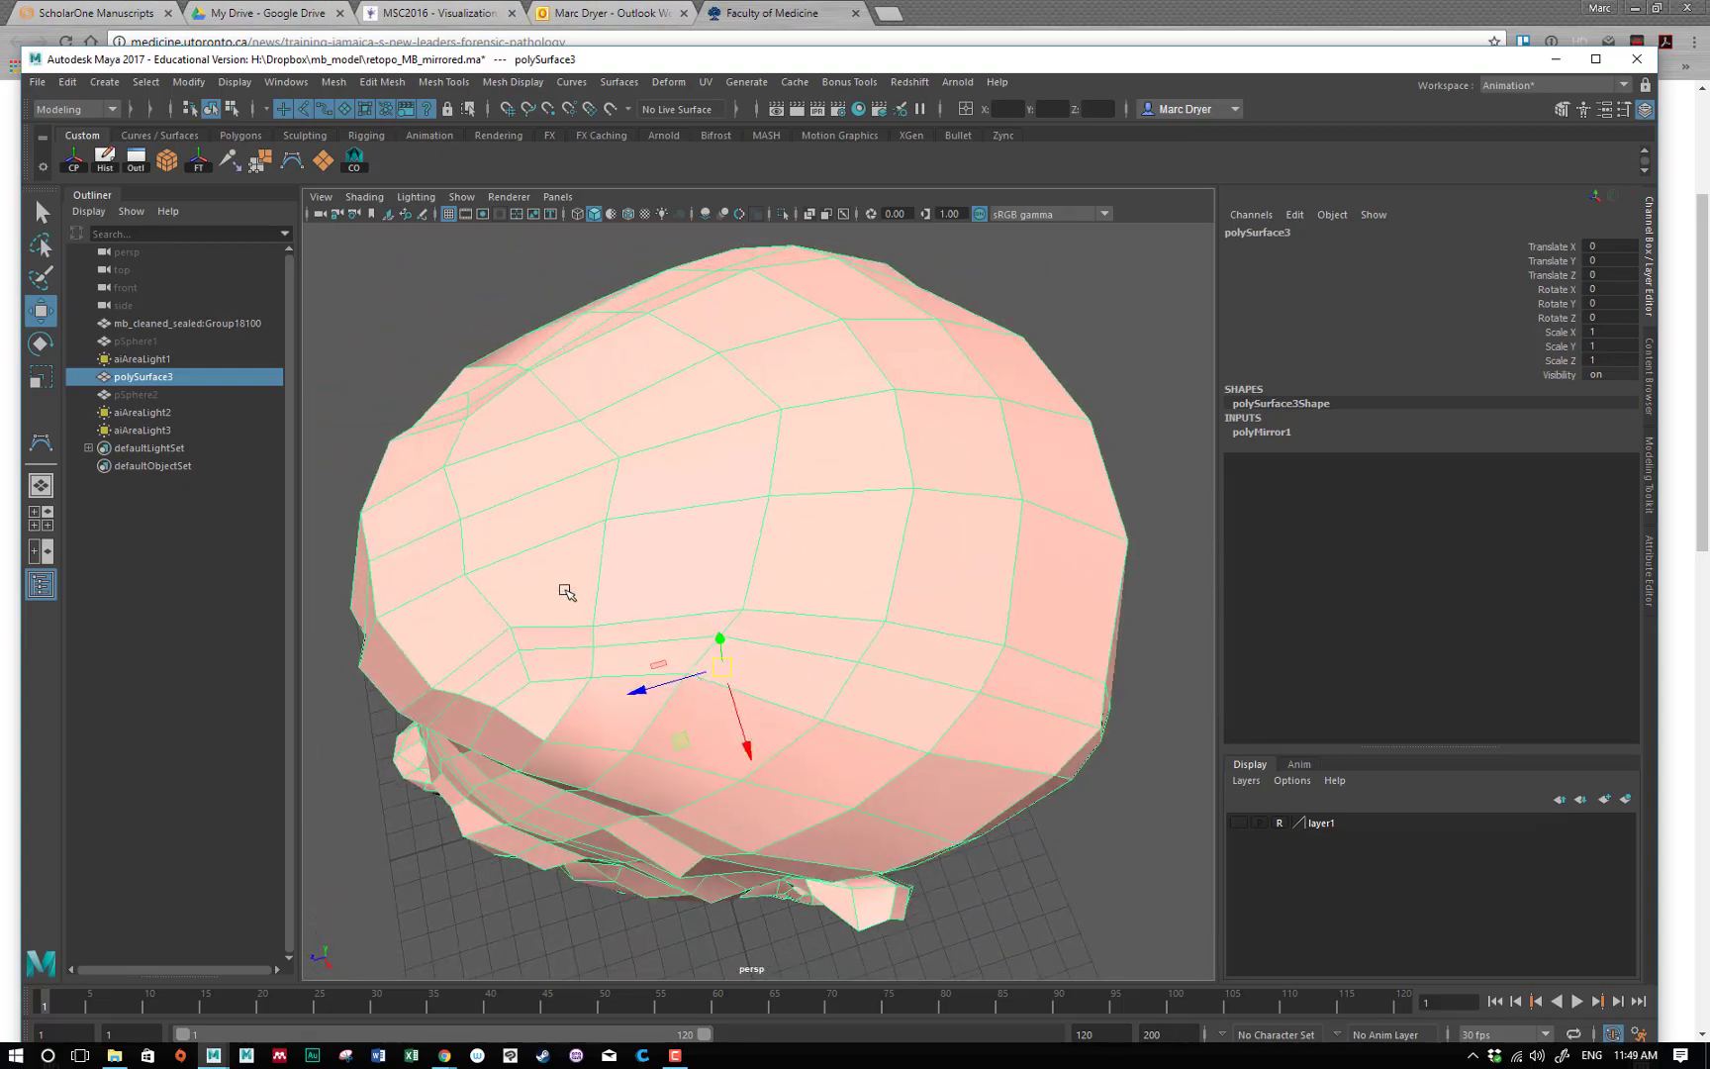
Examine the head mesh's polygon layout over the skull, face, mouth and cheek, and around to the back of the head.
left_click_drag(1036, 511, 655, 509, "alt")
left_click_drag(515, 553, 738, 467, "alt")
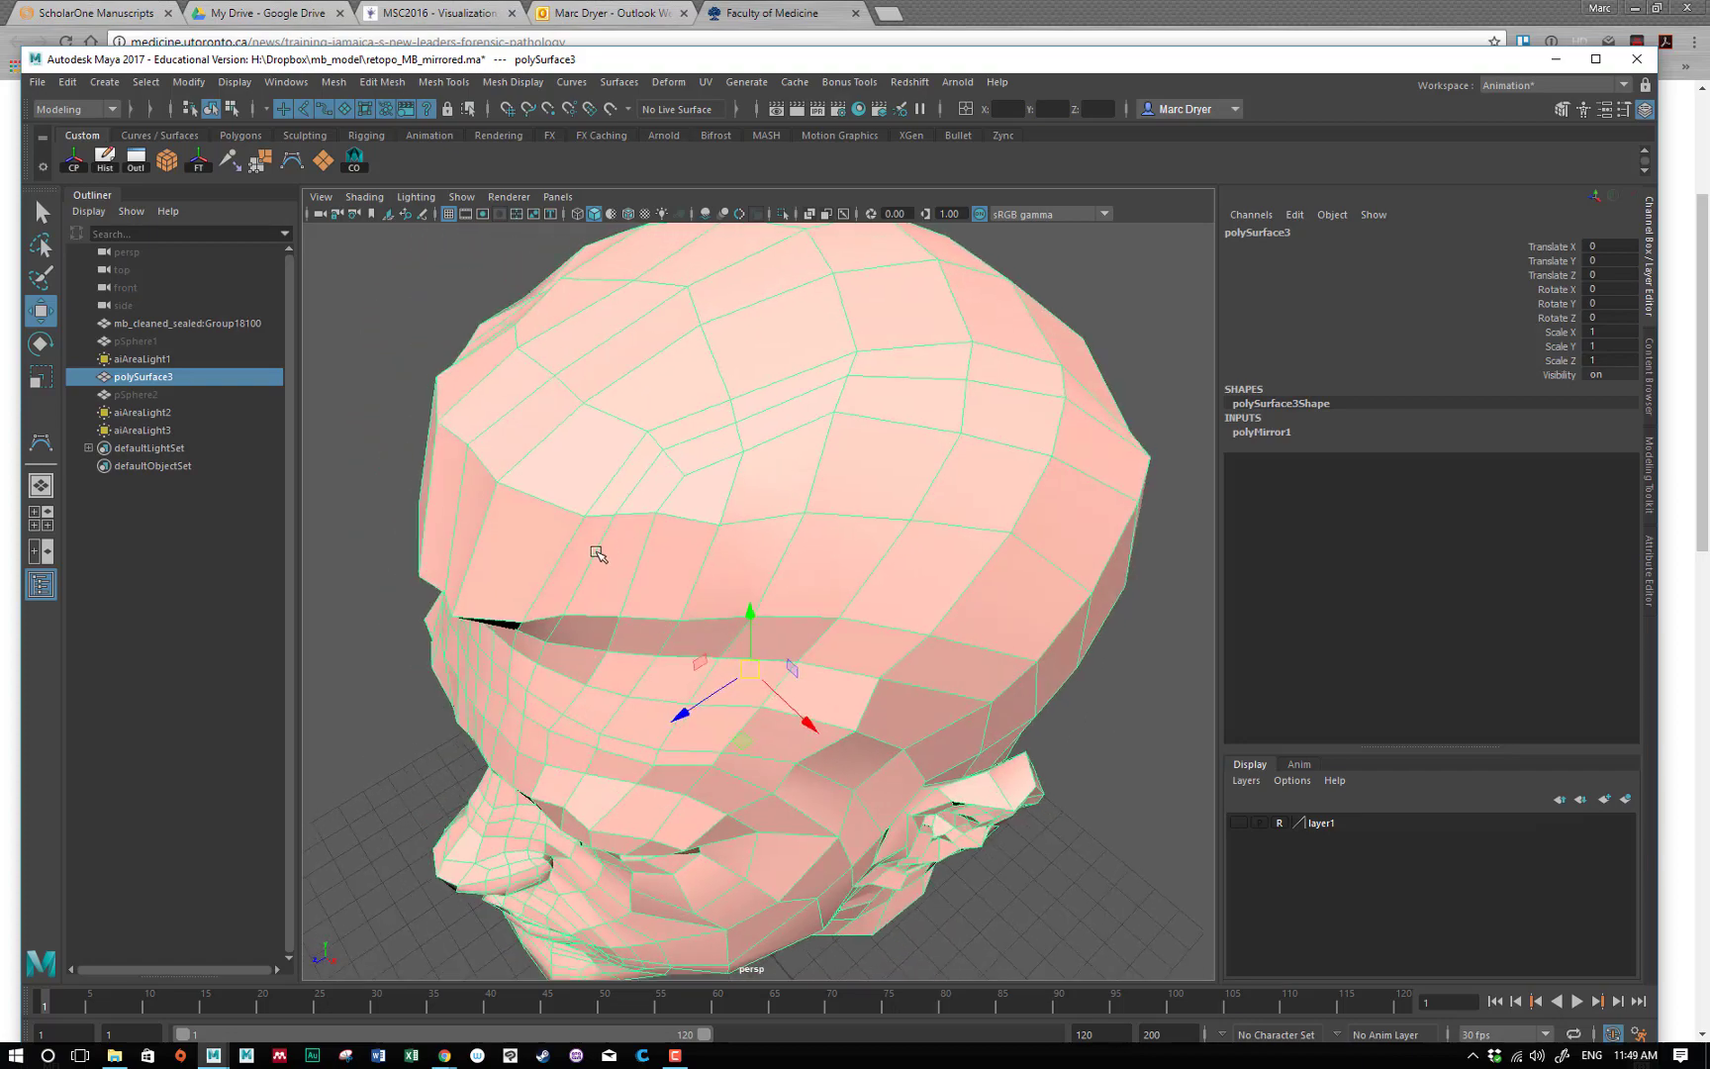
left_click_drag(856, 577, 859, 520, "alt")
left_click_drag(743, 538, 765, 383, "alt")
mouse_move(485, 537)
left_mouse_down("alt")
mouse_move(683, 543)
mouse_move(508, 554)
left_mouse_up("alt")
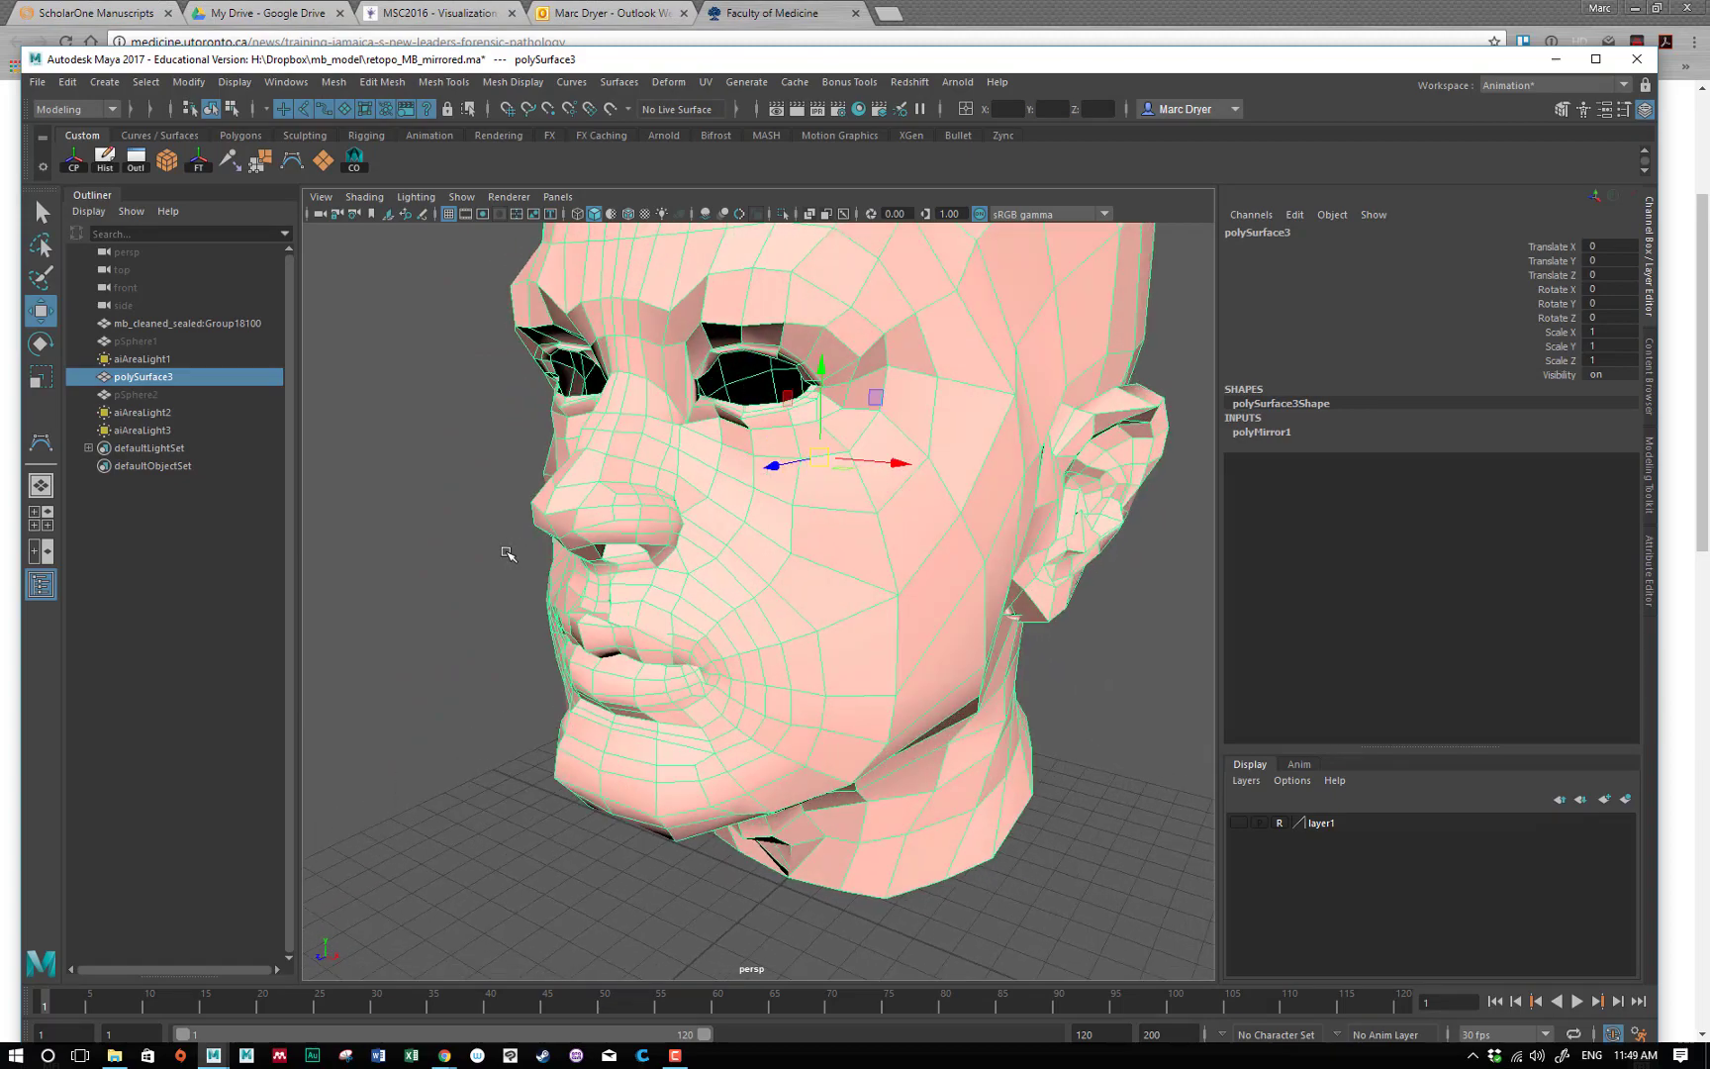
right_click_drag(650, 610, 837, 592, "alt")
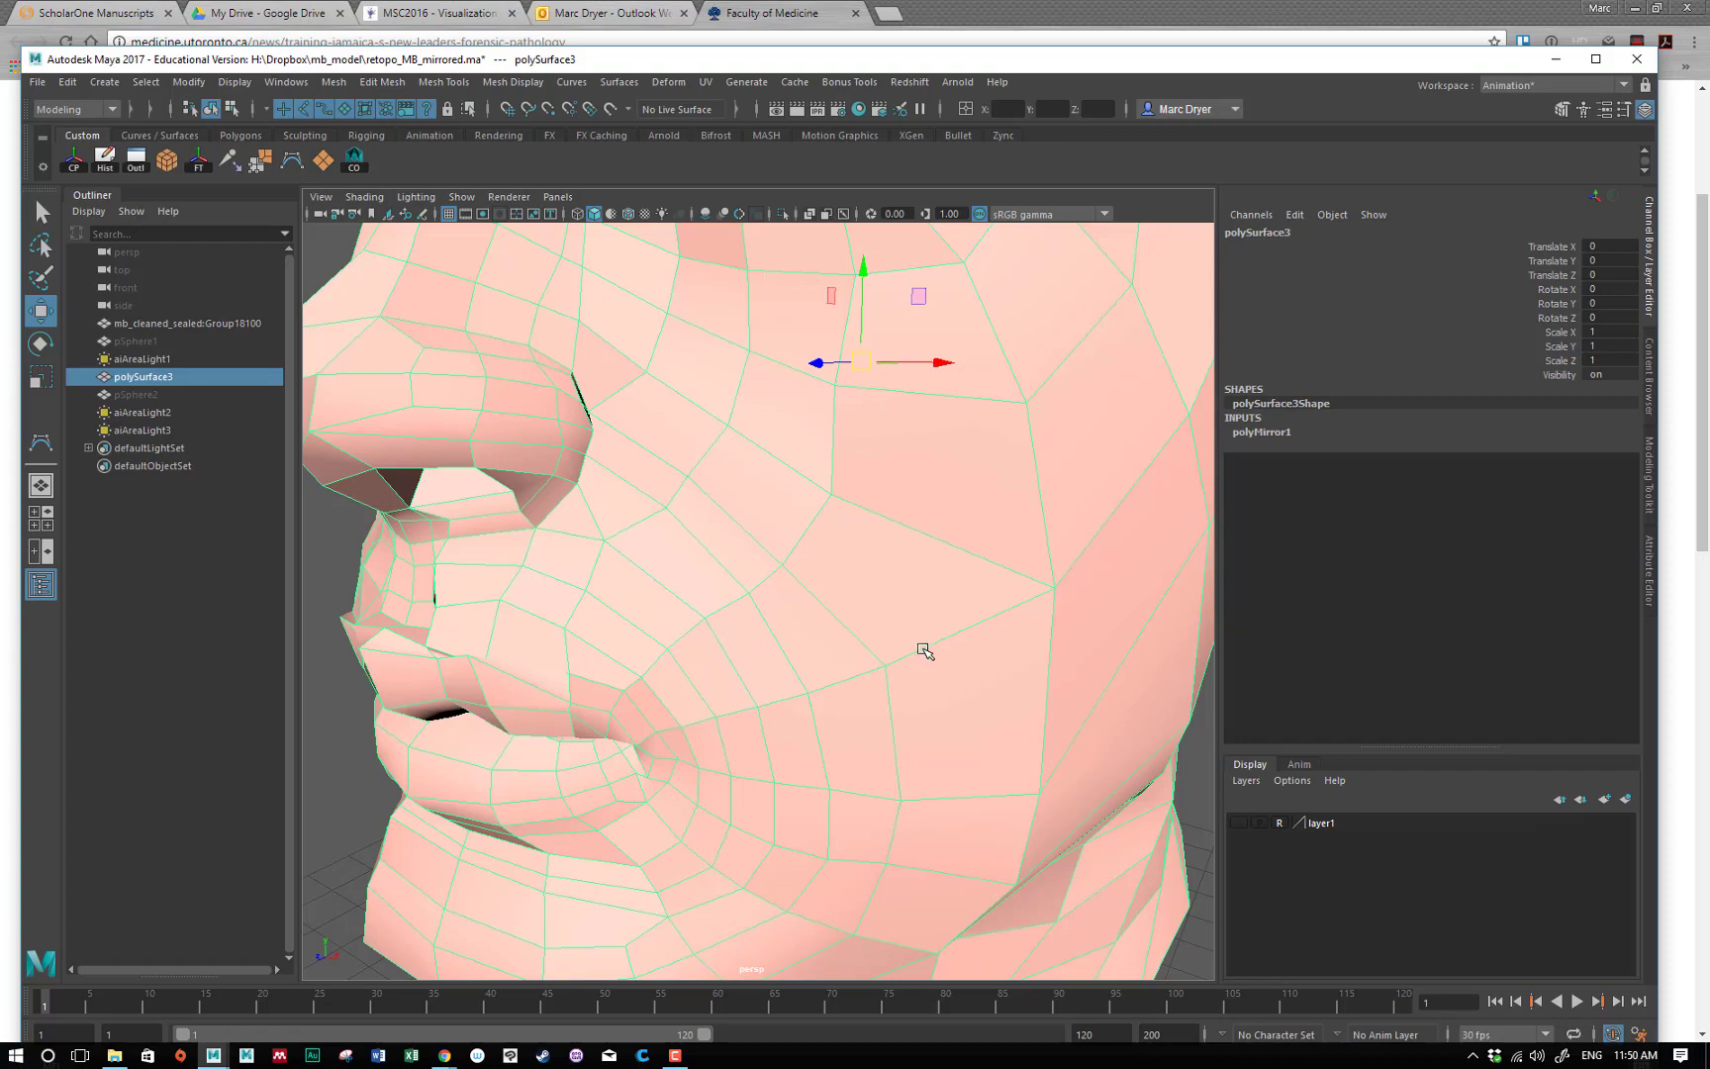
right_click_drag(1002, 592, 767, 536, "alt")
left_click_drag(767, 535, 727, 540, "alt")
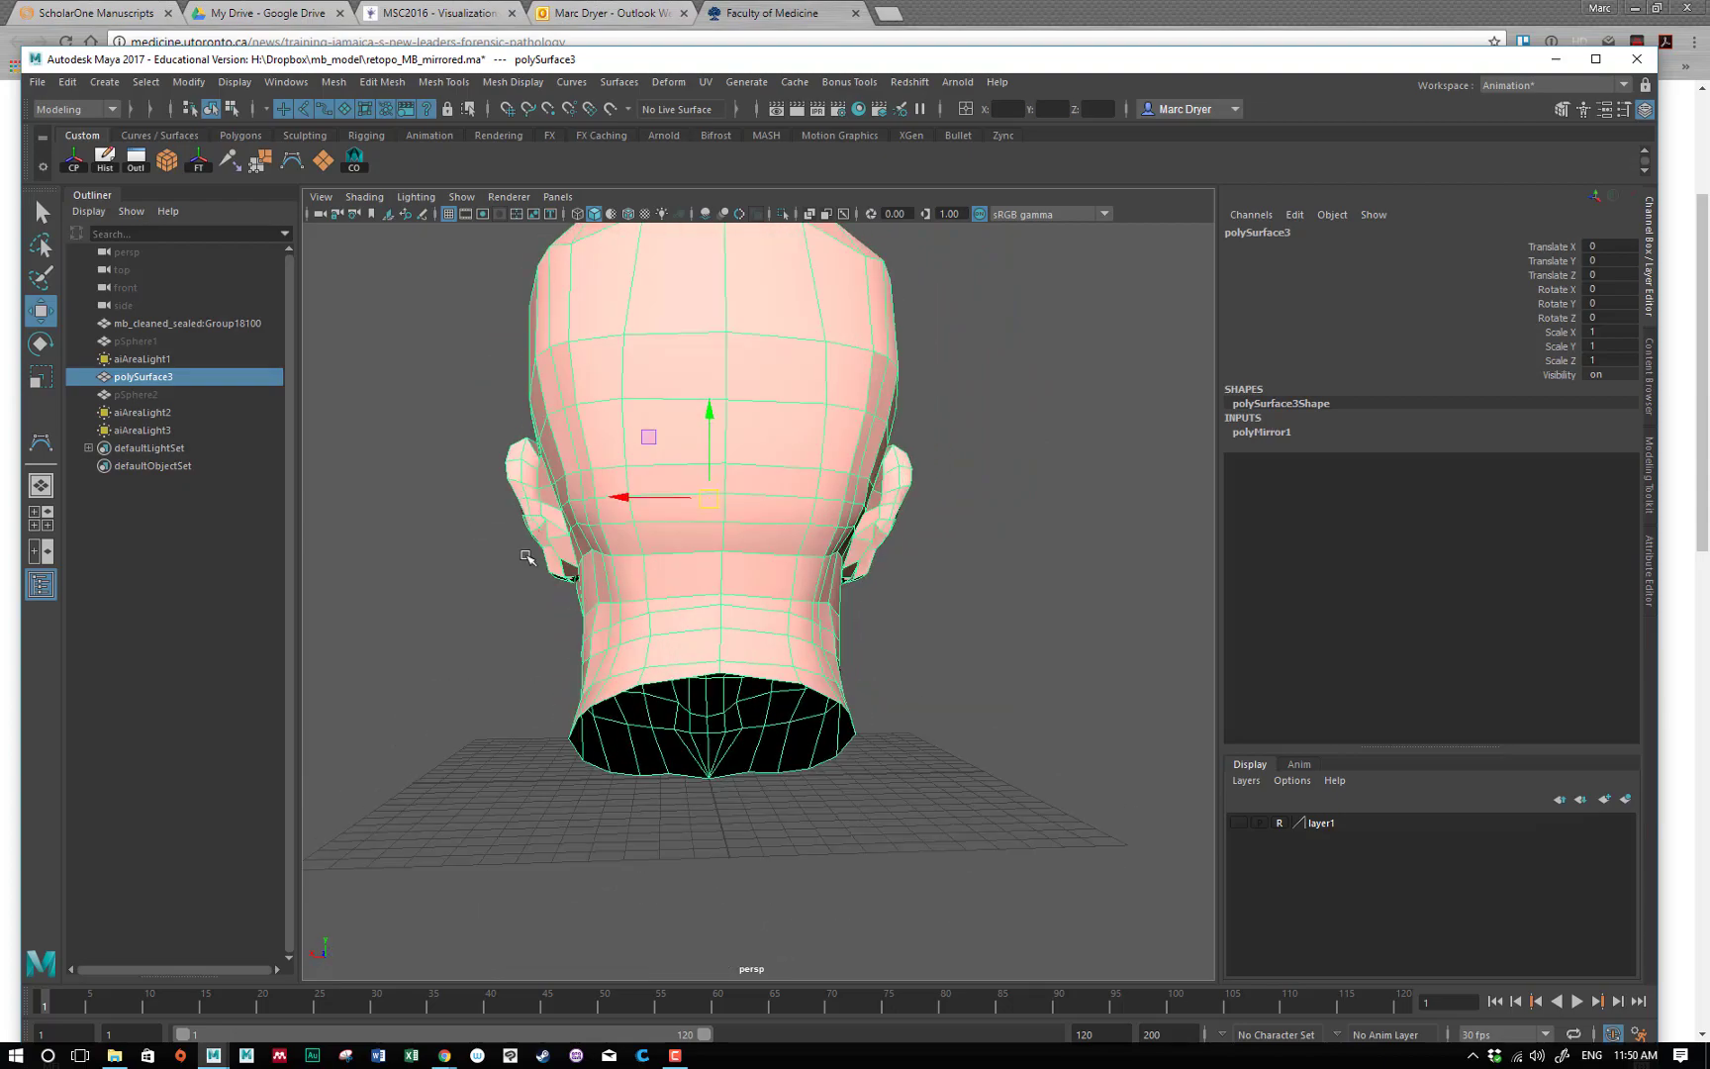
Examine the triangle fan at the front of the neck's lower edge, and the open neck from behind.
middle_click_drag(528, 557, 561, 503, "alt")
left_click_drag(561, 503, 999, 544, "alt")
right_click_drag(1000, 554, 1296, 633, "alt")
left_click_drag(915, 630, 837, 851, "alt")
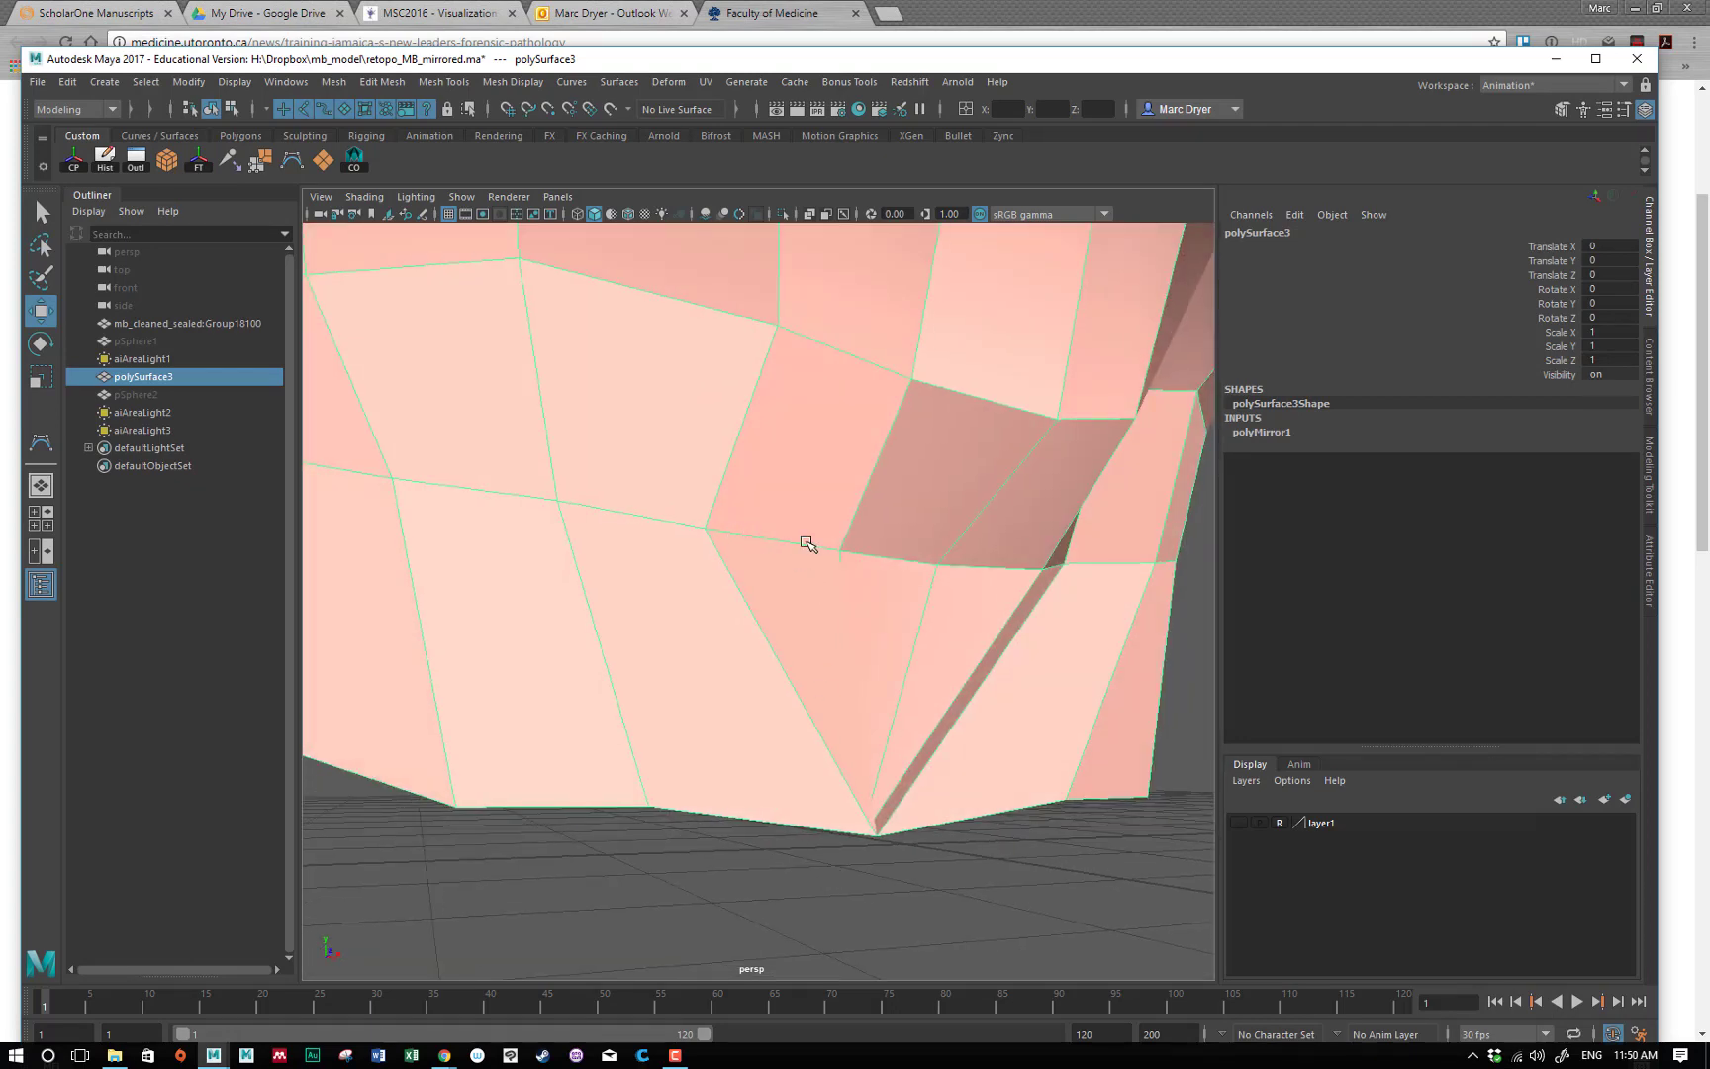
left_click_drag(874, 729, 763, 662, "alt")
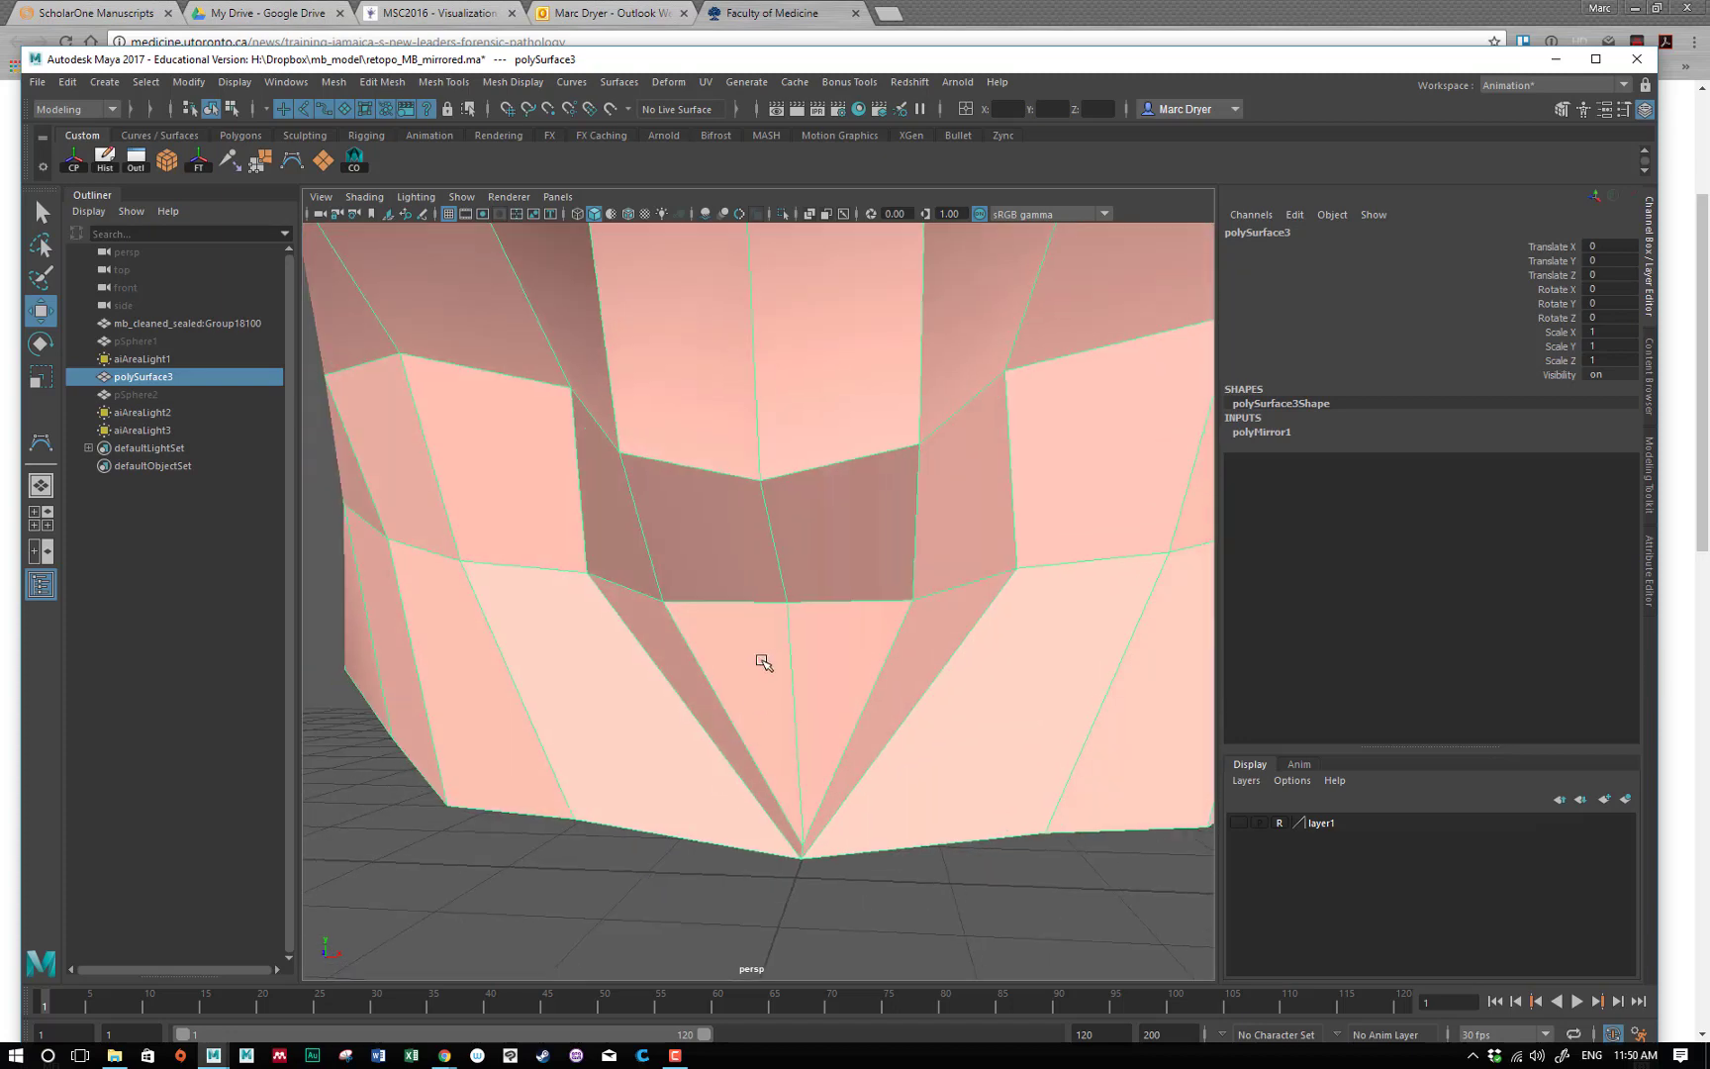
right_click_drag(946, 723, 727, 643, "alt")
middle_click_drag(855, 557, 821, 777, "alt")
left_click_drag(837, 762, 593, 699, "alt")
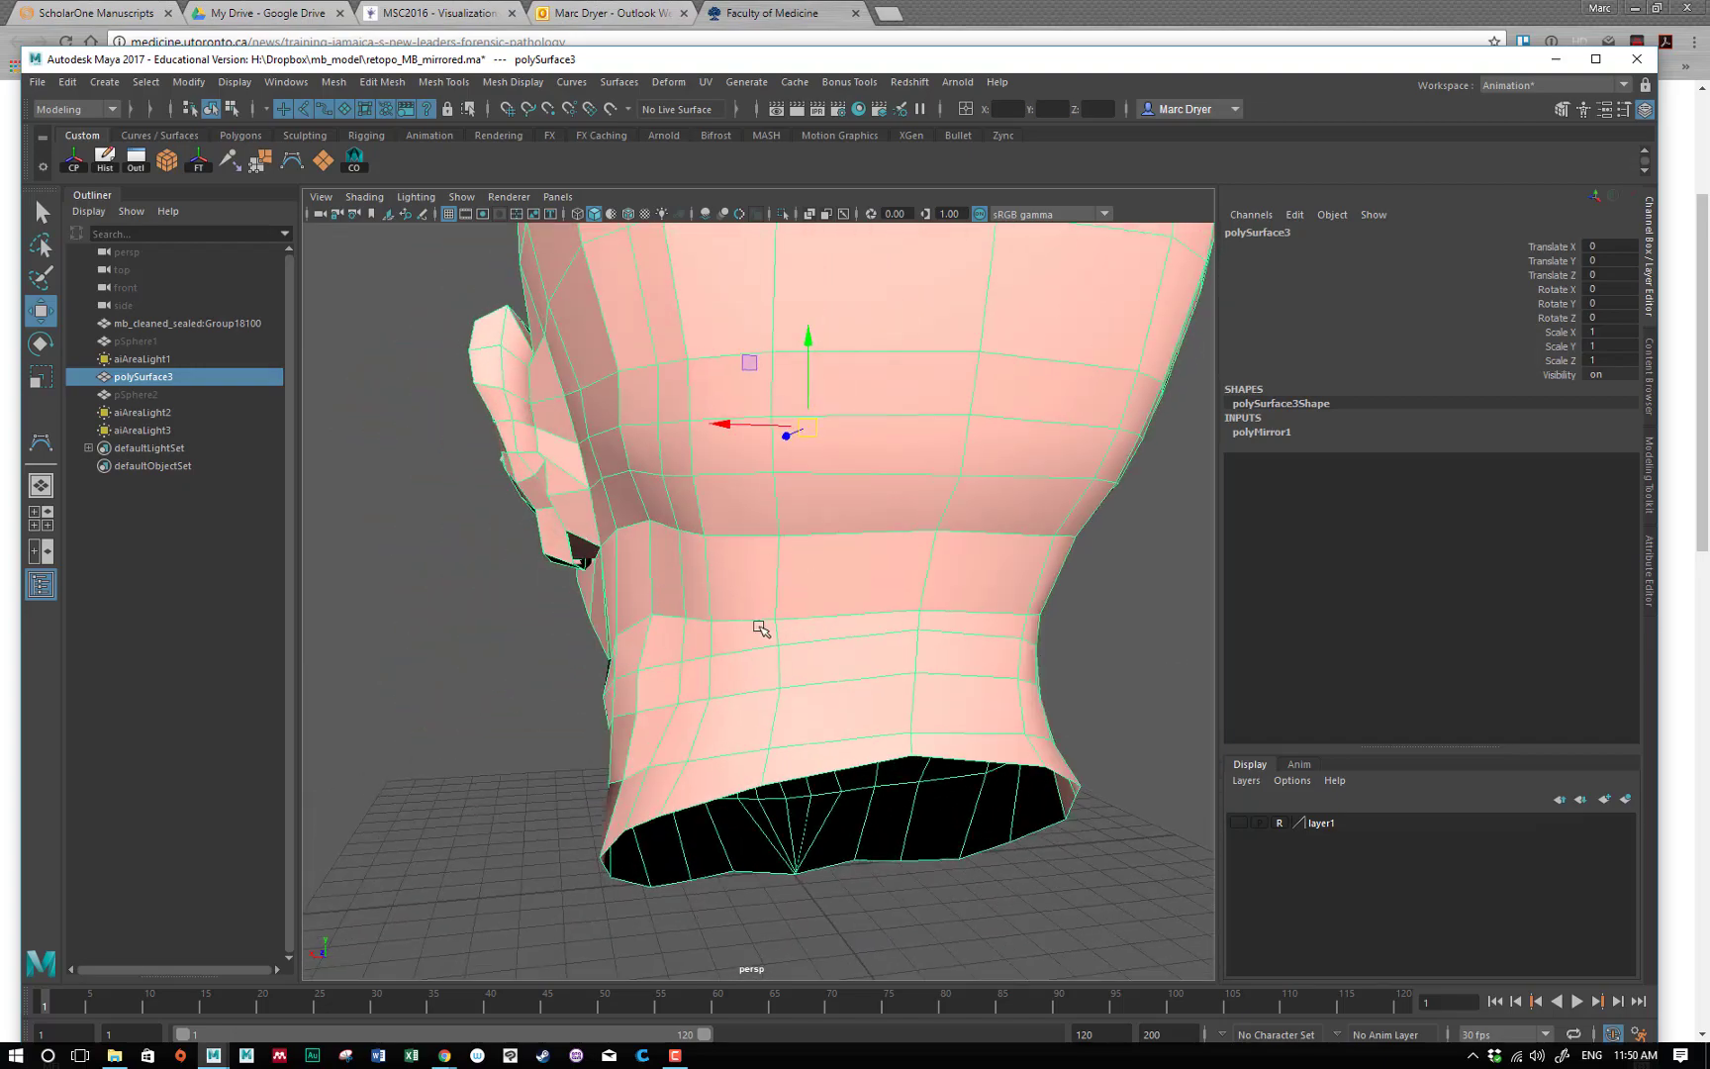
Insert an edge loop running from the eye down the cheek and across the jaw to the neck's lower edge.
left_click_drag(1064, 586, 783, 561, "alt")
left_click_drag(656, 695, 863, 677, "alt")
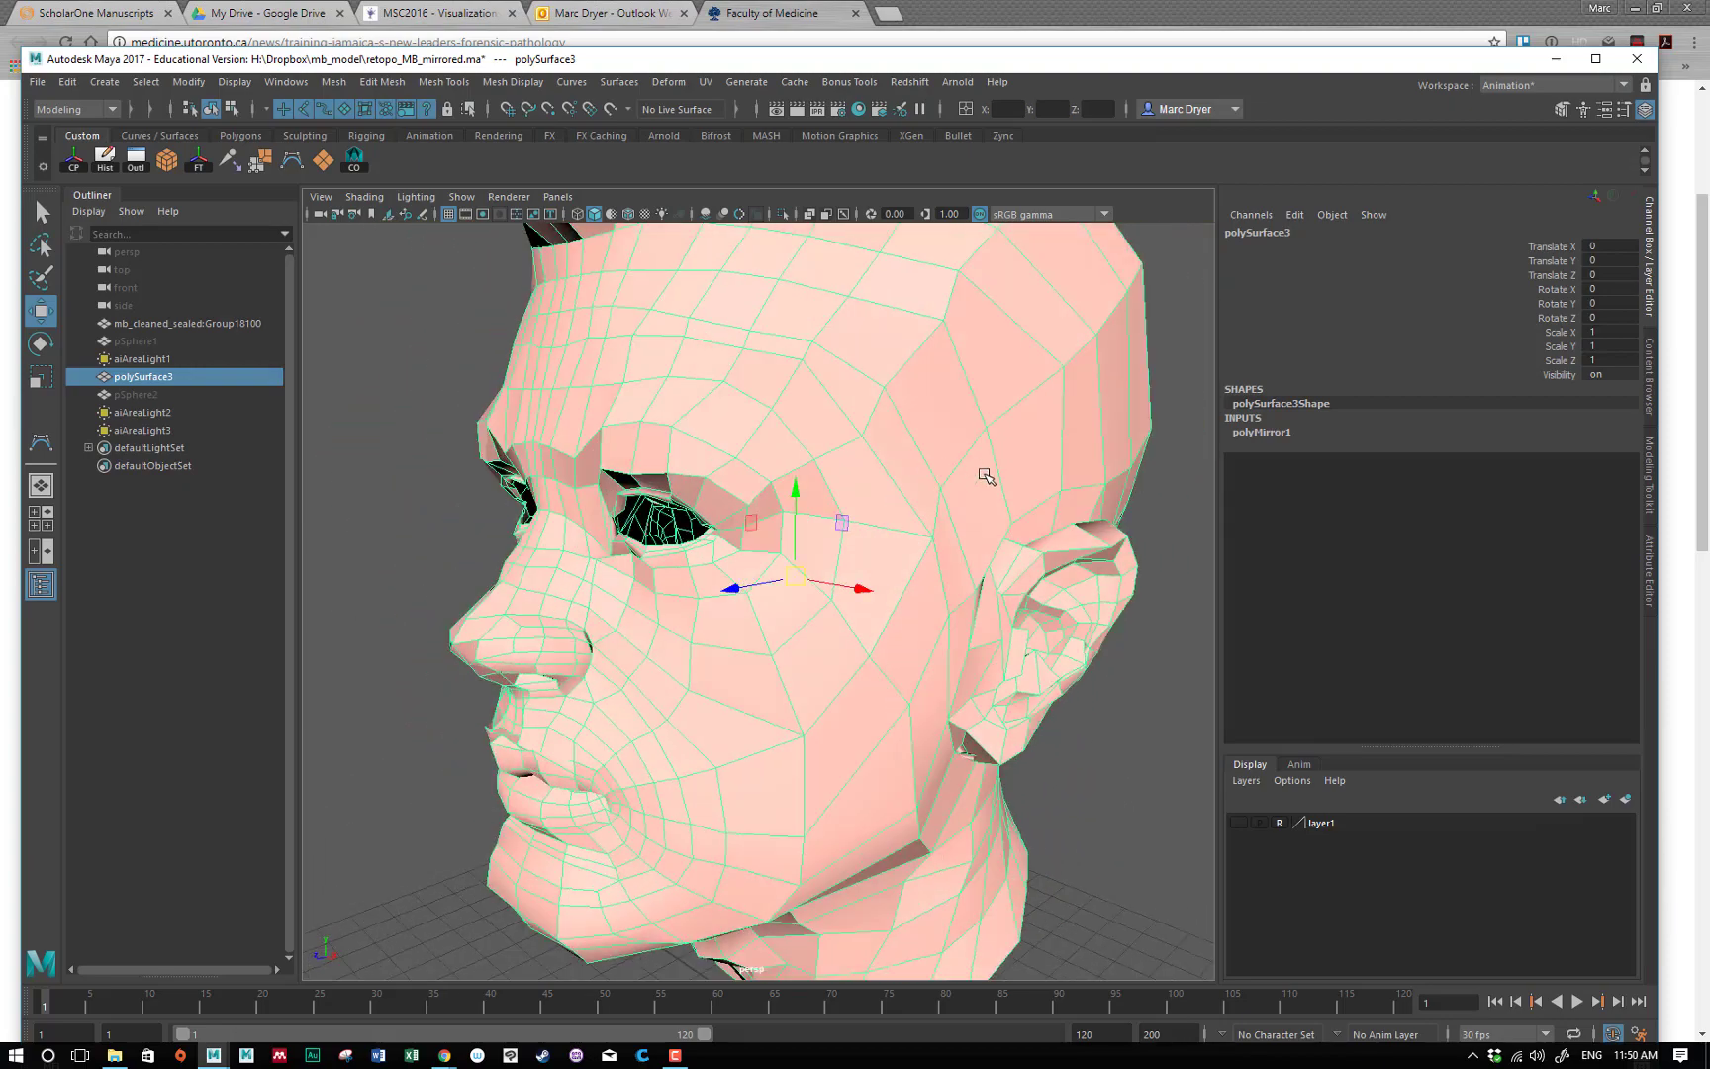
left_click_drag(958, 759, 813, 602, "alt")
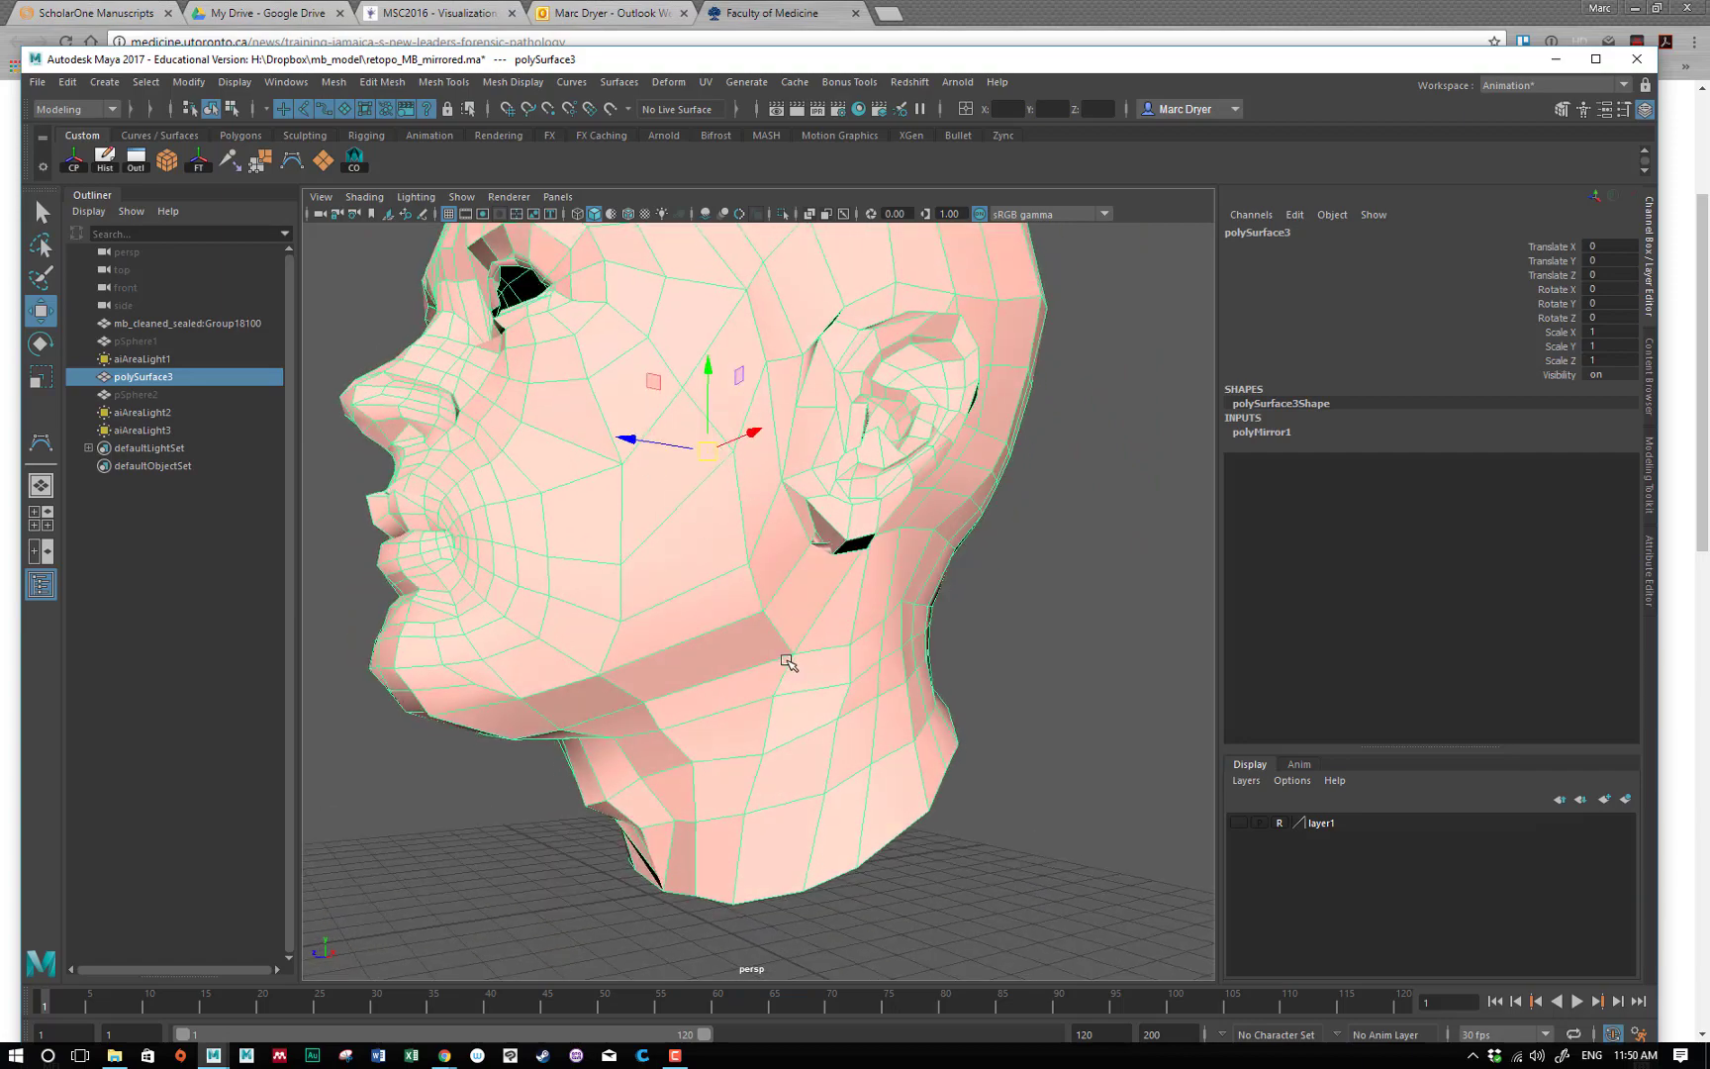
right_click_drag(789, 591, 671, 634, "shift")
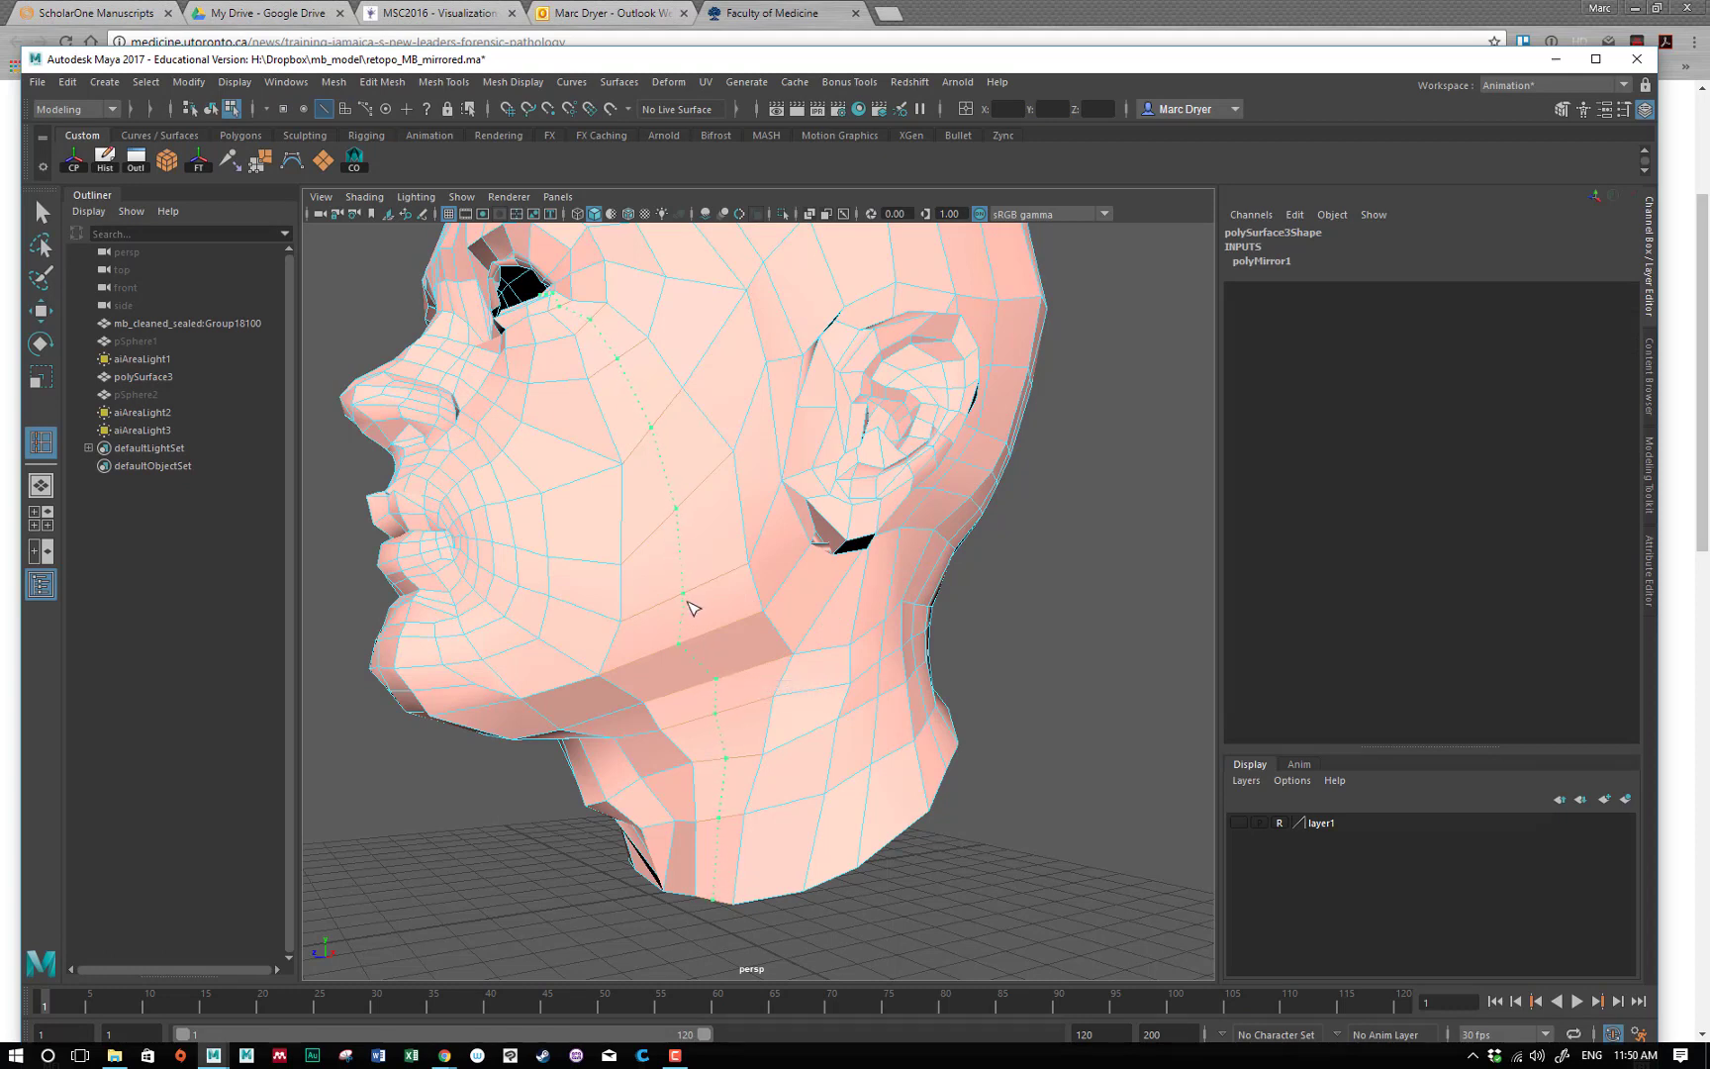
left_click(693, 608)
Insert an edge loop around the mouth, and undo it.
middle_click_drag(767, 591, 790, 841, "alt")
left_click_drag(790, 828, 894, 837, "alt")
right_click_drag(732, 762, 777, 778, "alt")
middle_click_drag(777, 778, 851, 509, "alt")
left_click_drag(639, 677, 680, 676, "alt")
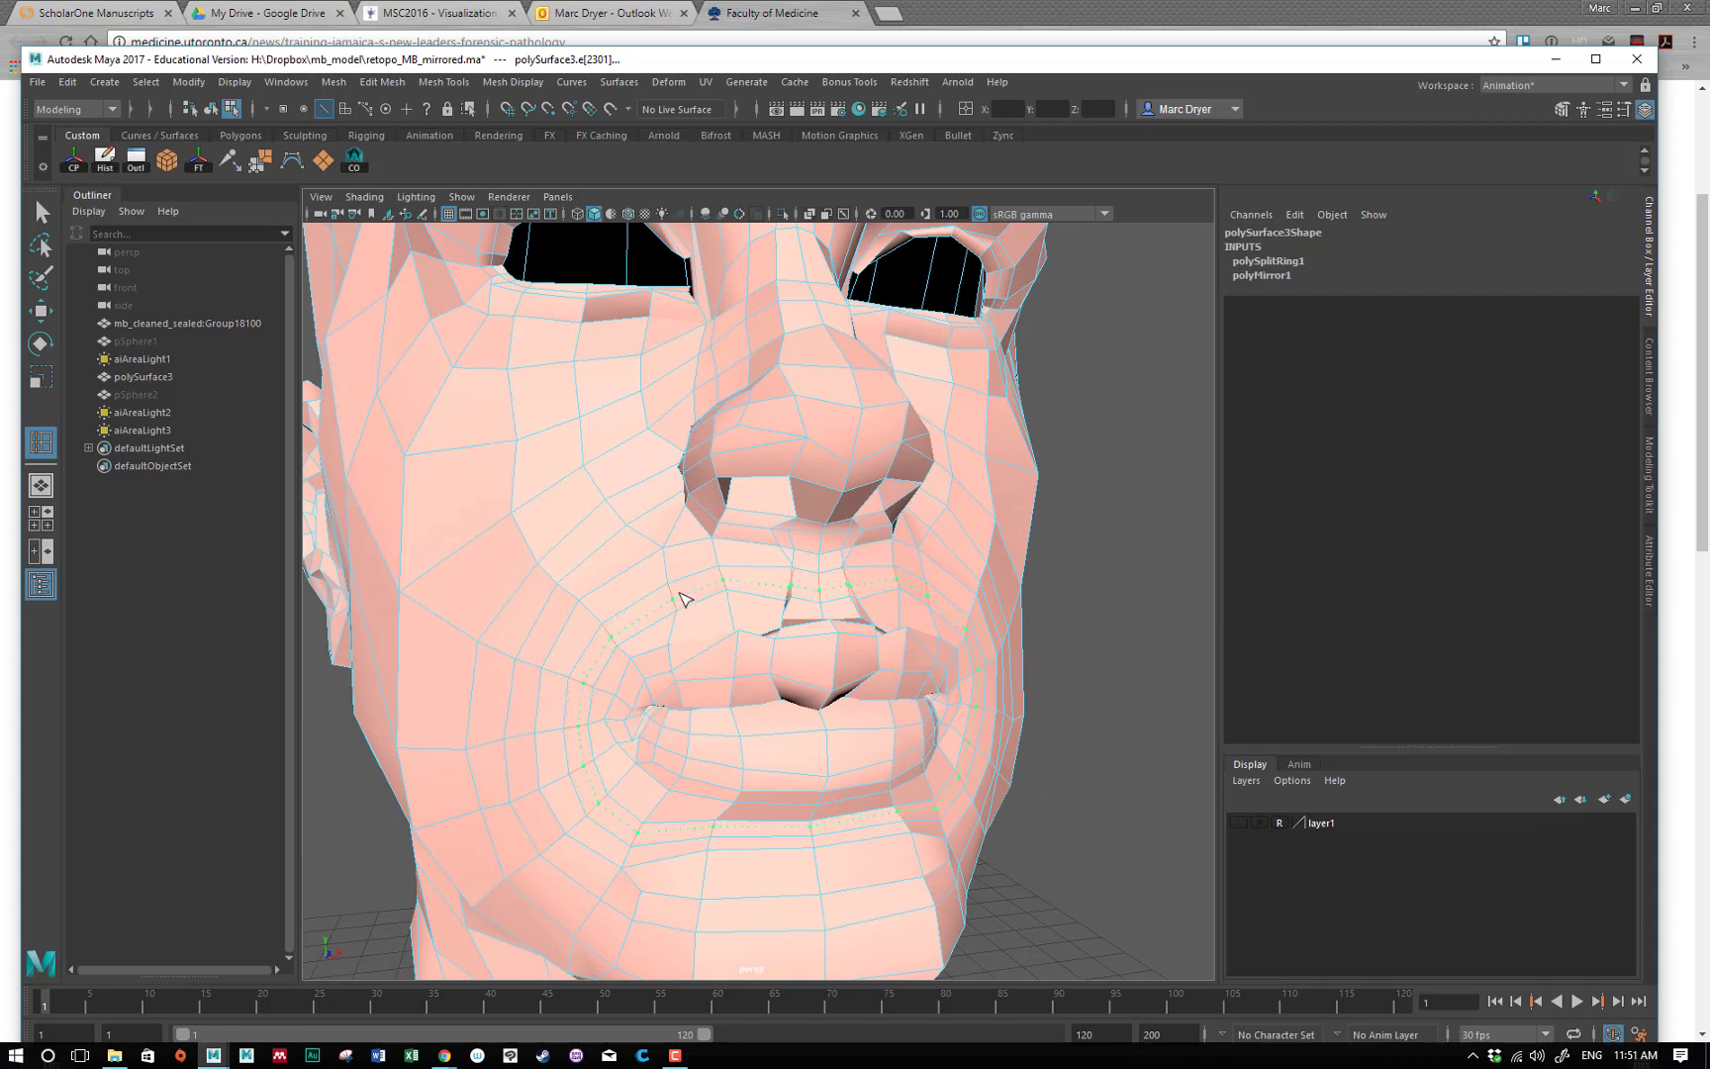
left_click(683, 601)
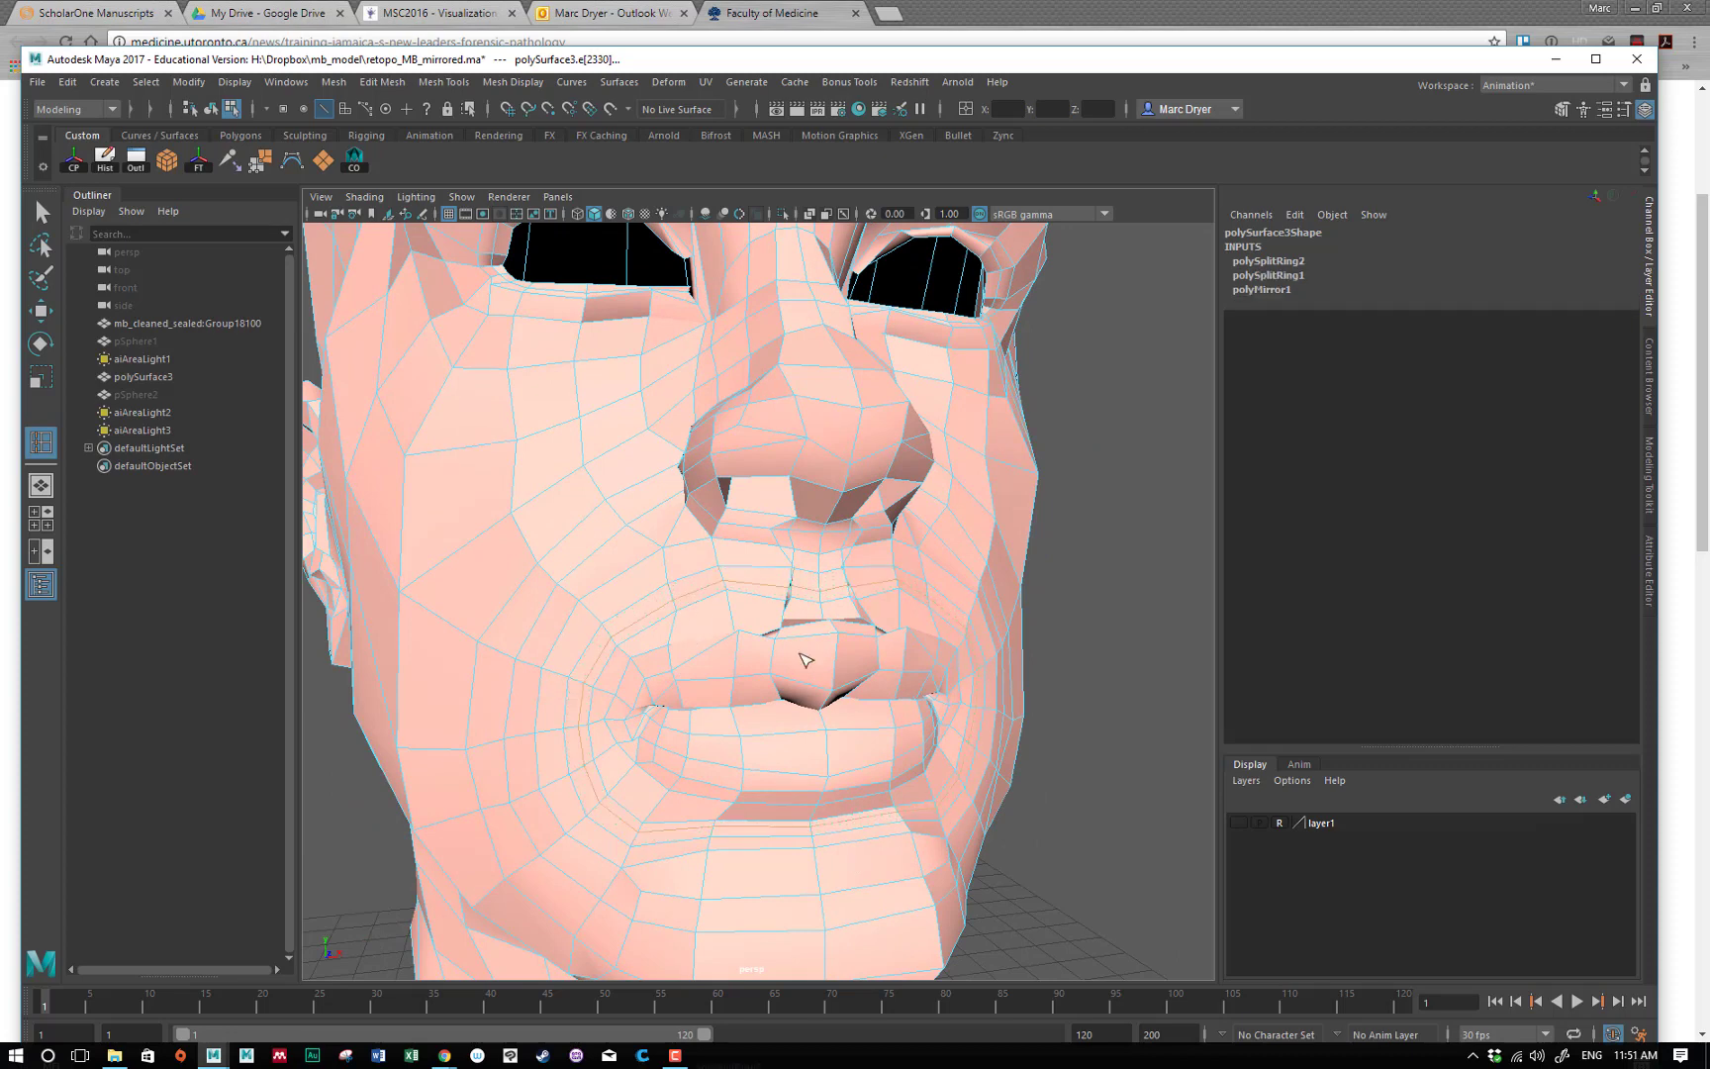
left_click_drag(806, 671, 643, 621, "alt")
key("ctrl+z")
Try to insert an edge loop beside the triangle fan at the front of the neck, and undo it.
middle_click_drag(643, 621, 633, 470, "alt")
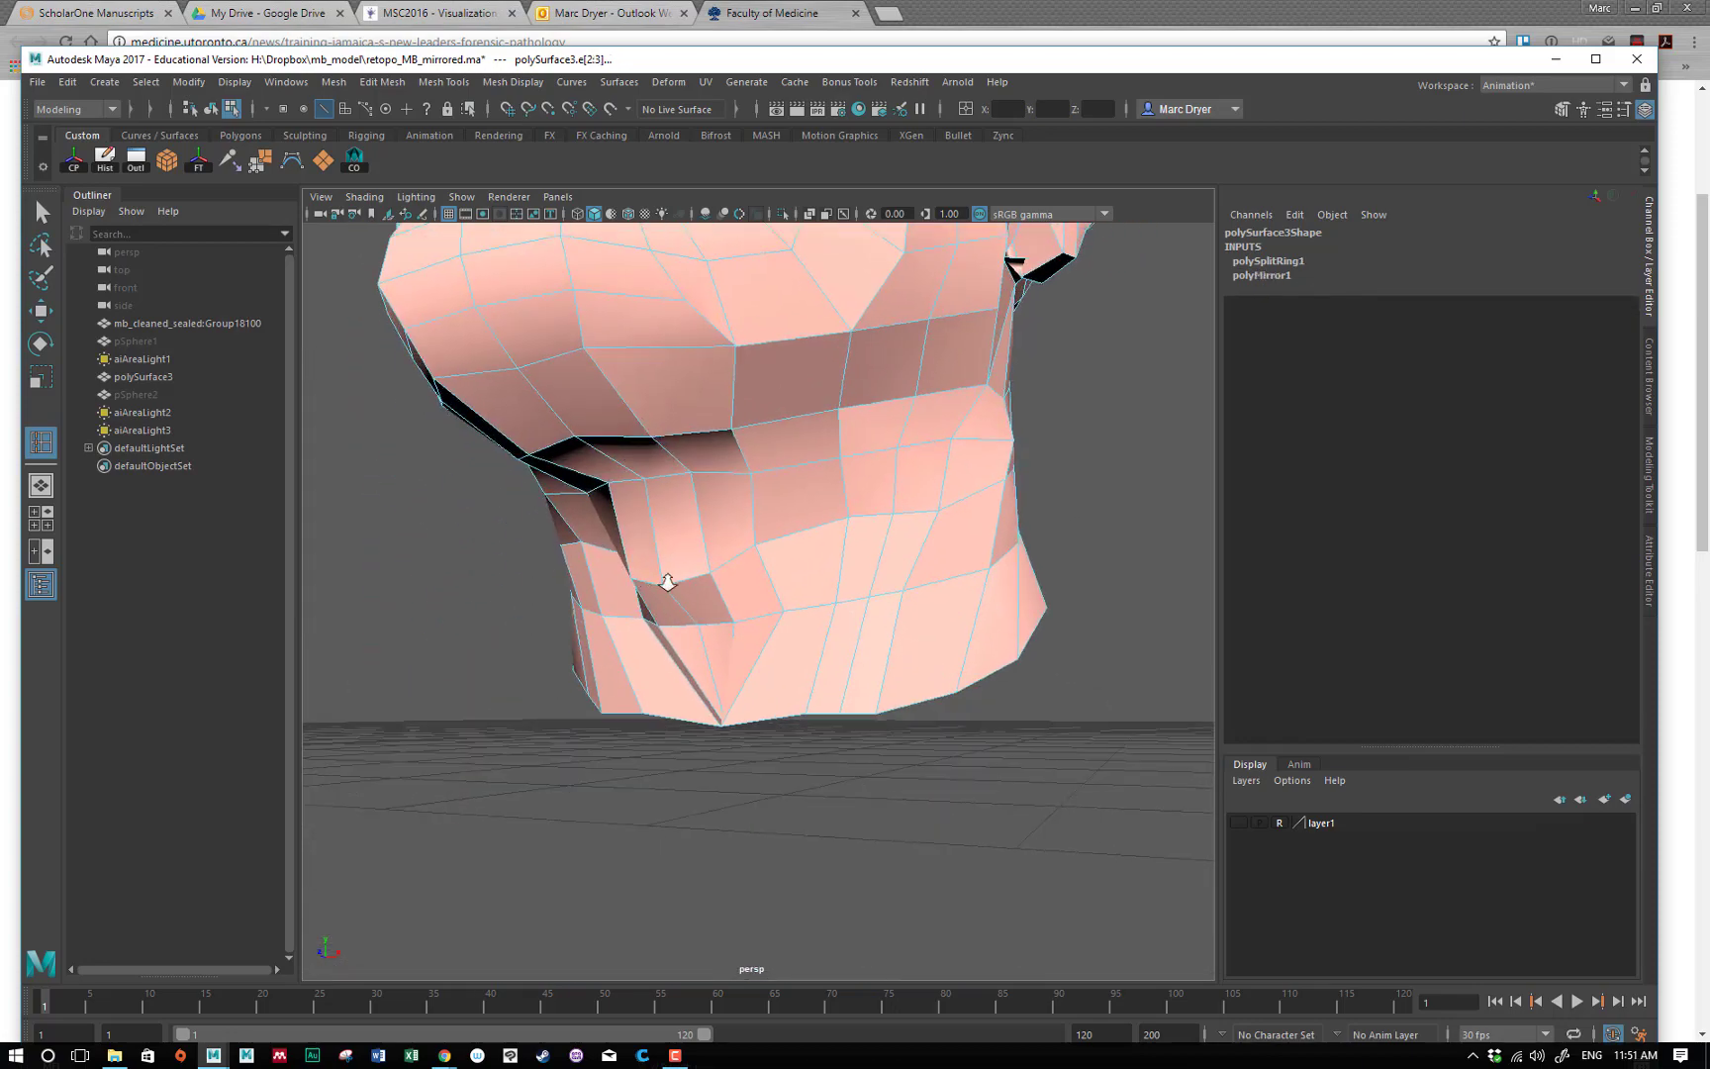
right_click_drag(668, 580, 847, 603, "alt")
left_click_drag(693, 600, 812, 597, "alt")
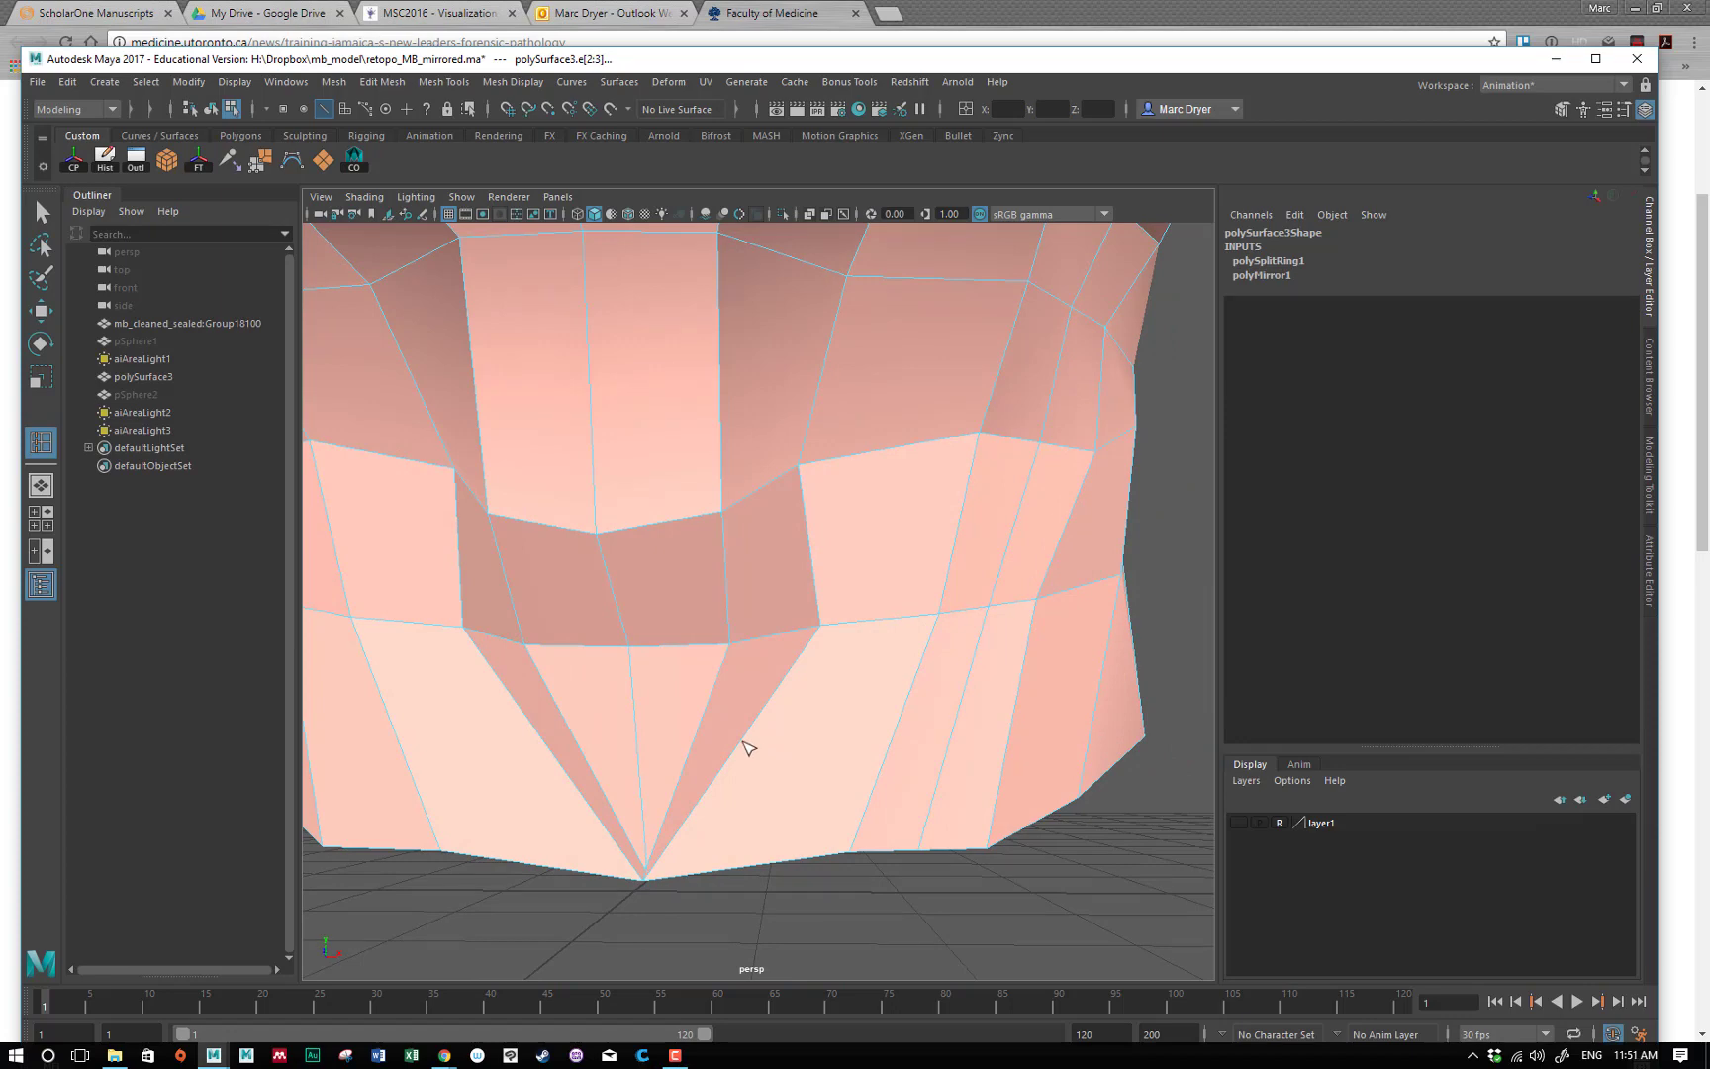
left_click(745, 752)
left_click_drag(676, 832, 626, 790, "alt")
key("ctrl+z")
Cut a diagonal edge between two vertices of a quad on the side of the neck with Multi-Cut.
left_click_drag(820, 756, 606, 713, "alt")
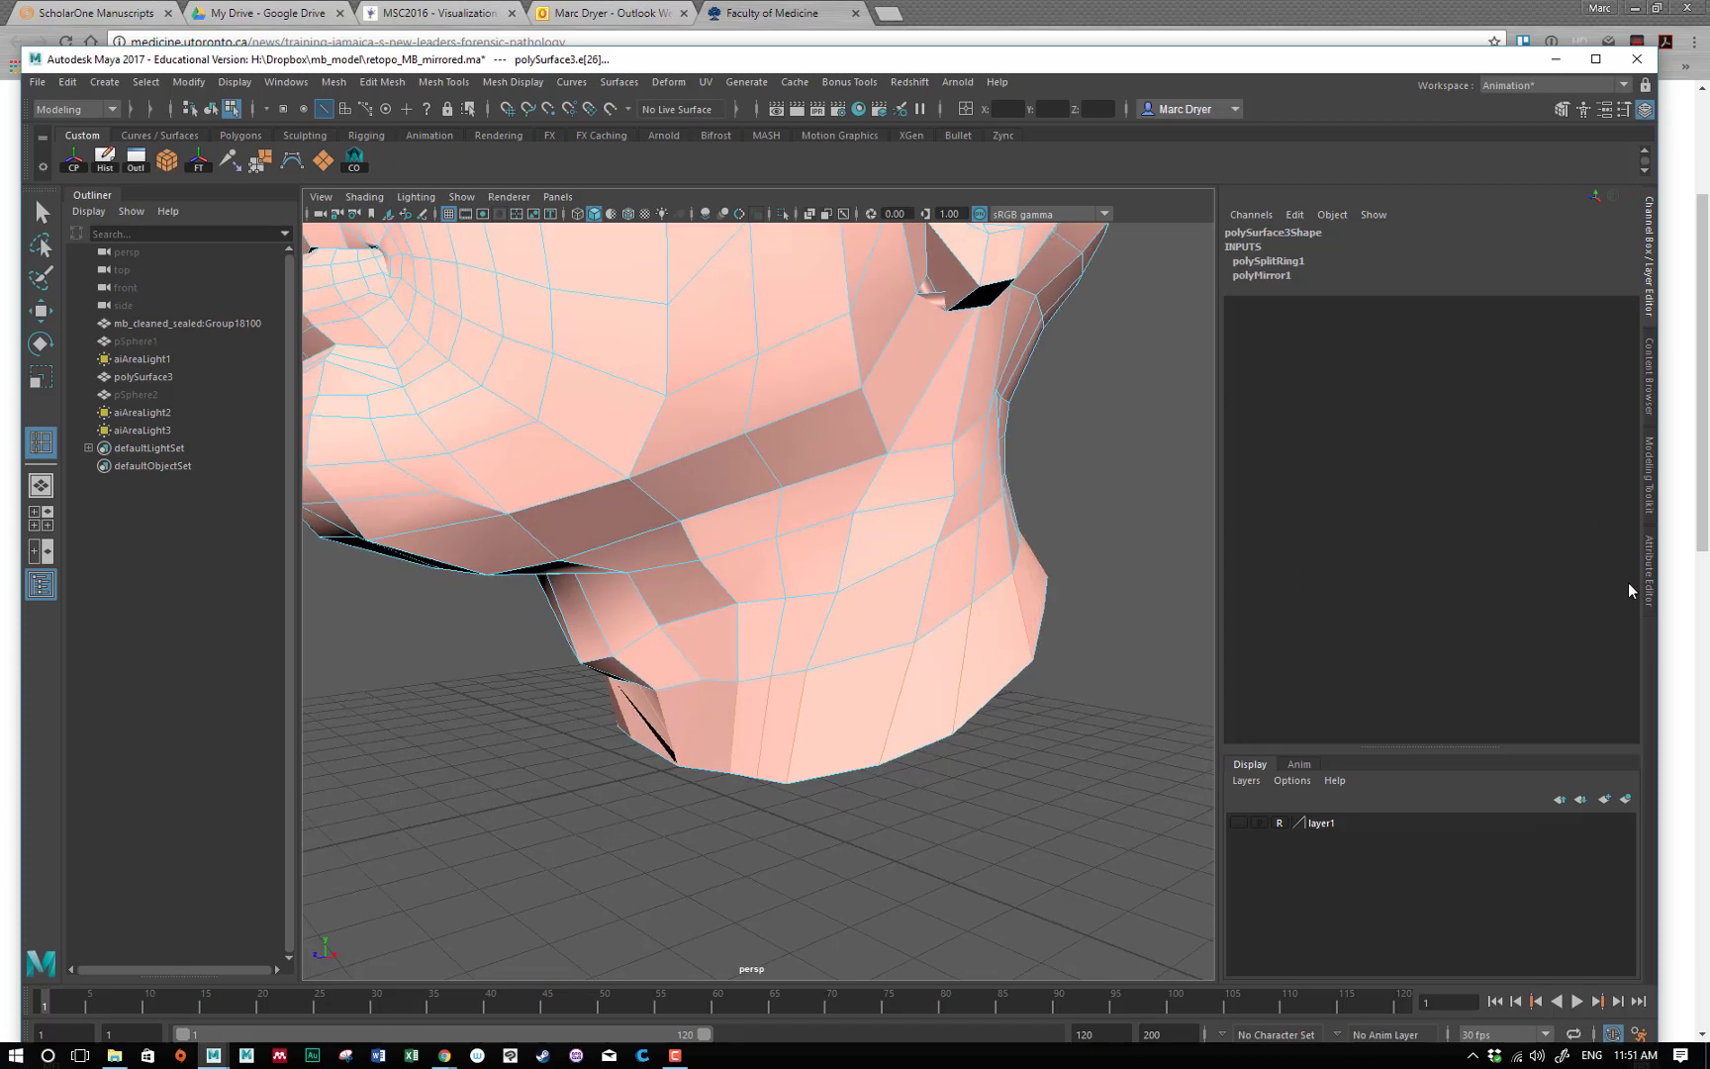
left_click(1650, 490)
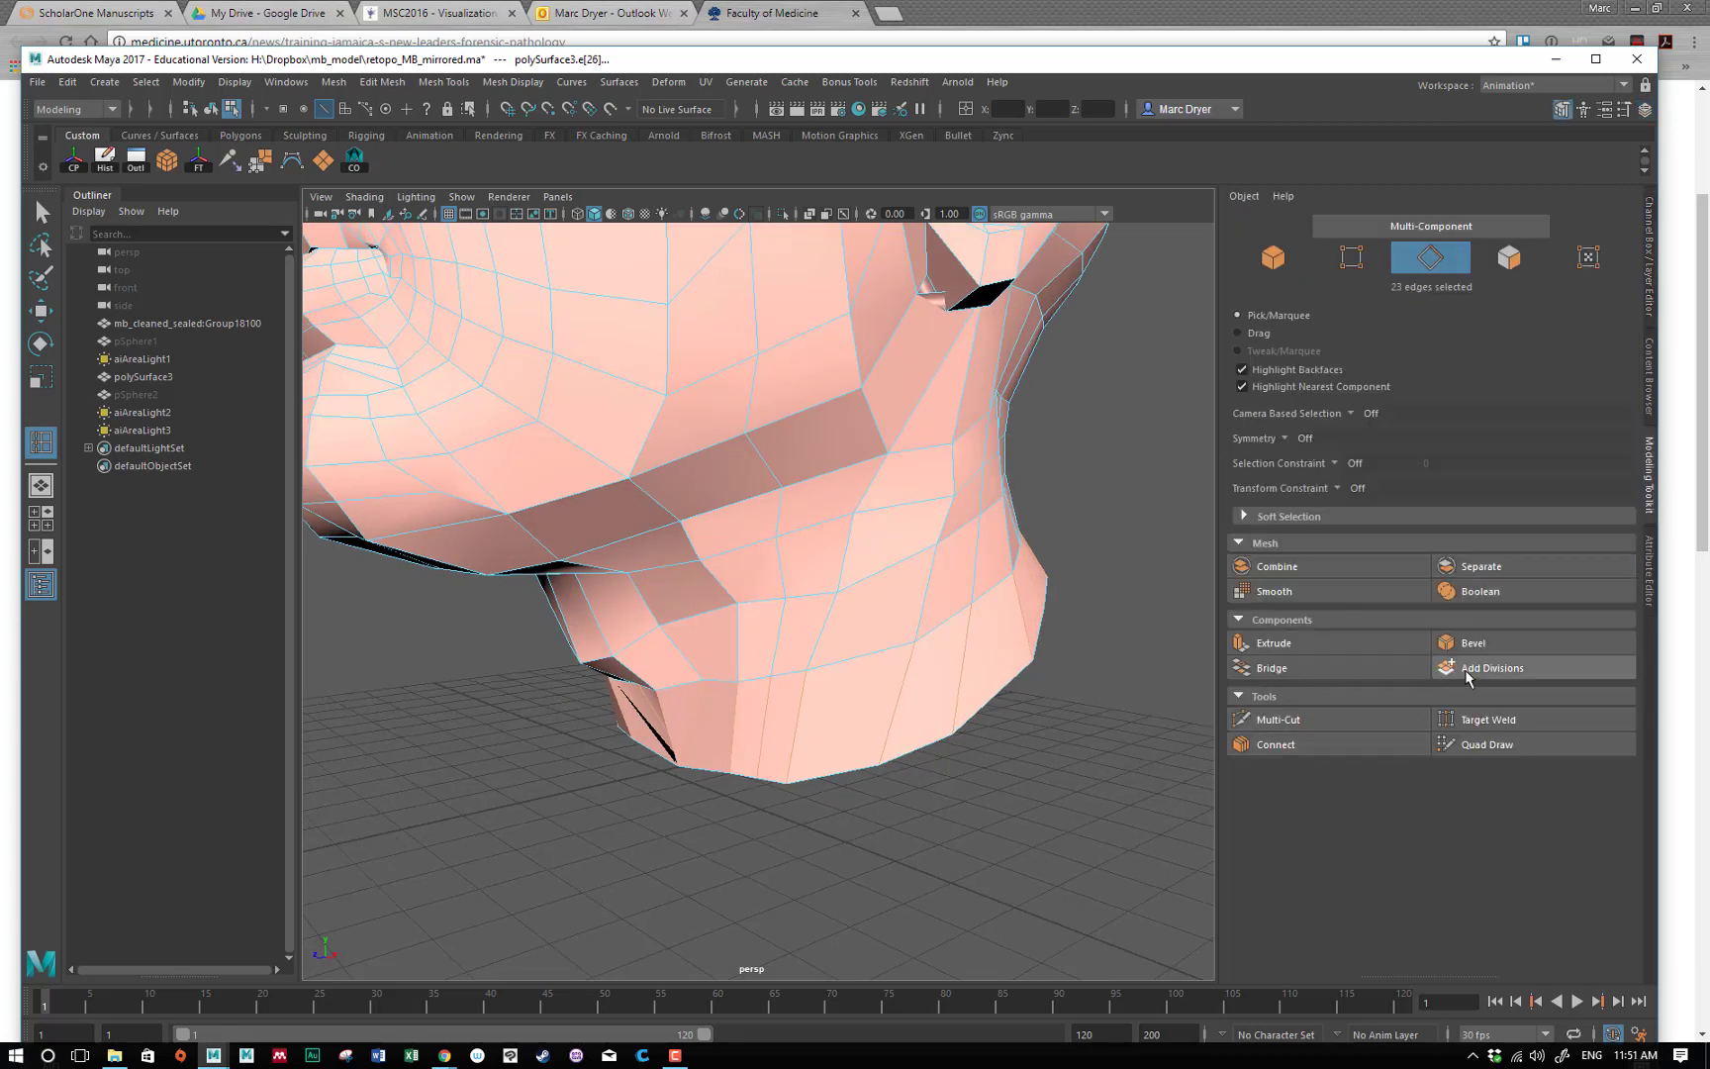
left_click(1277, 719)
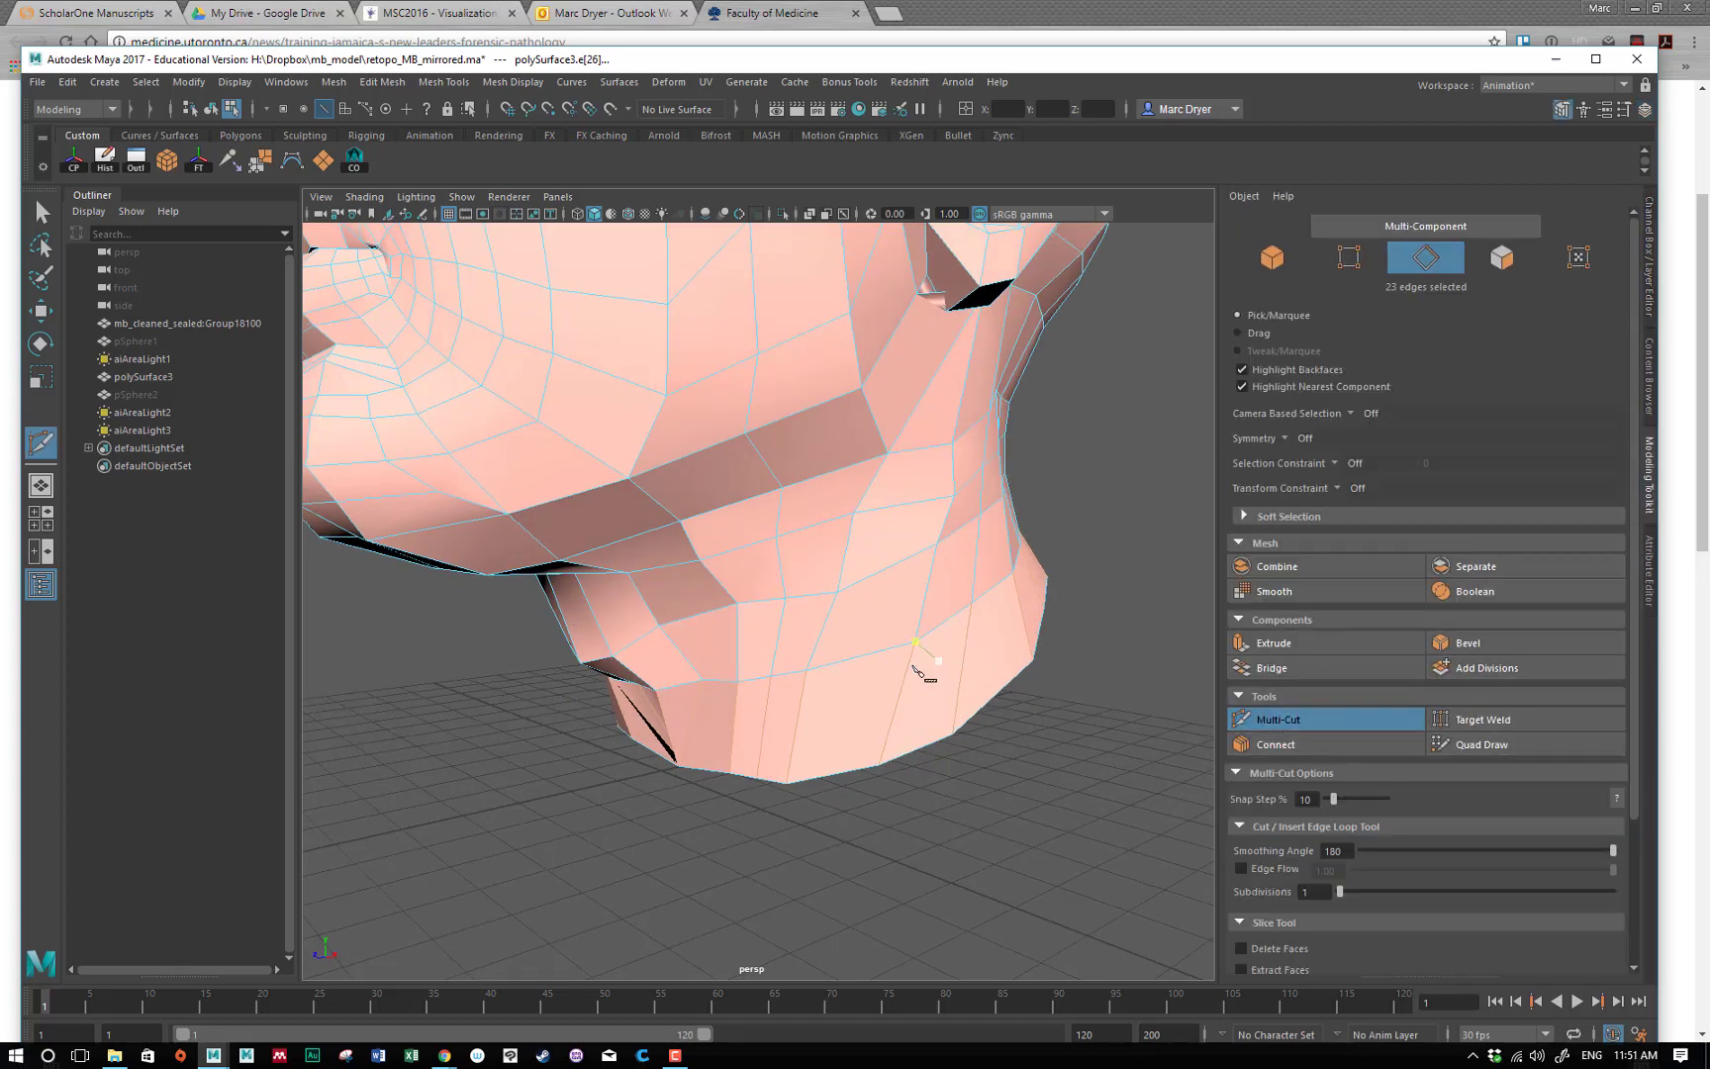
left_click(837, 593)
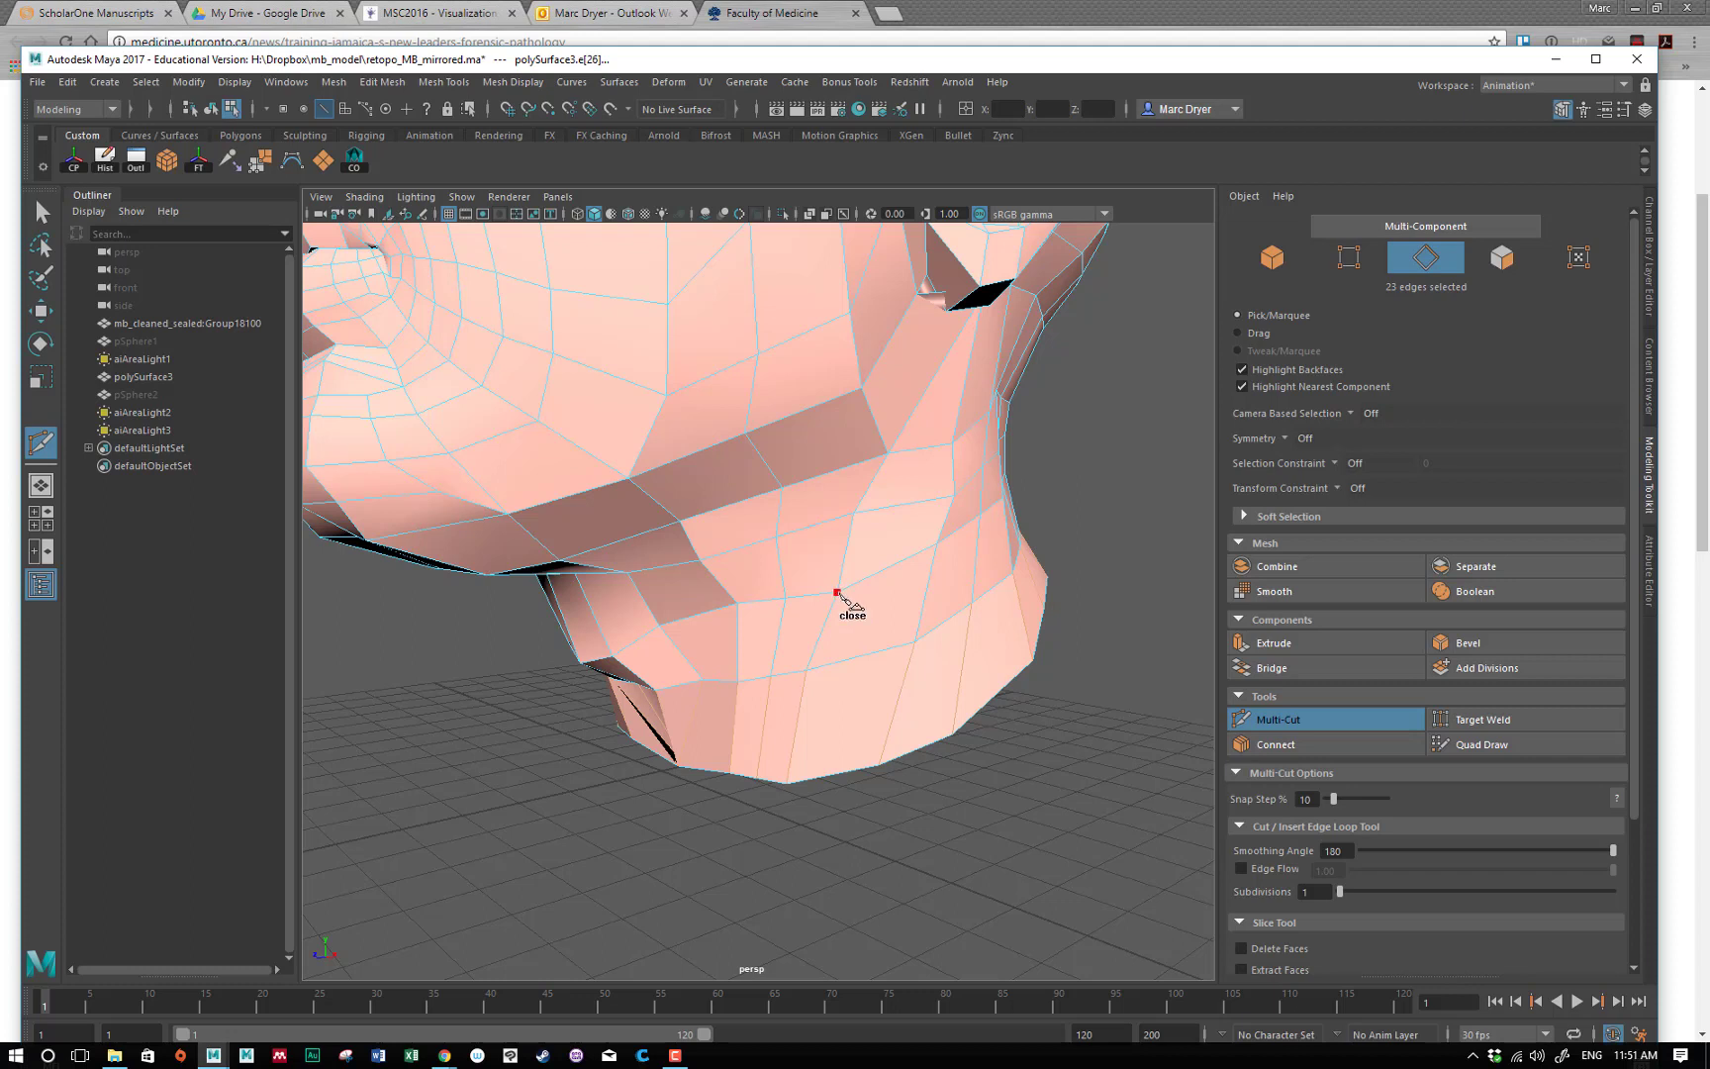
left_click(916, 642)
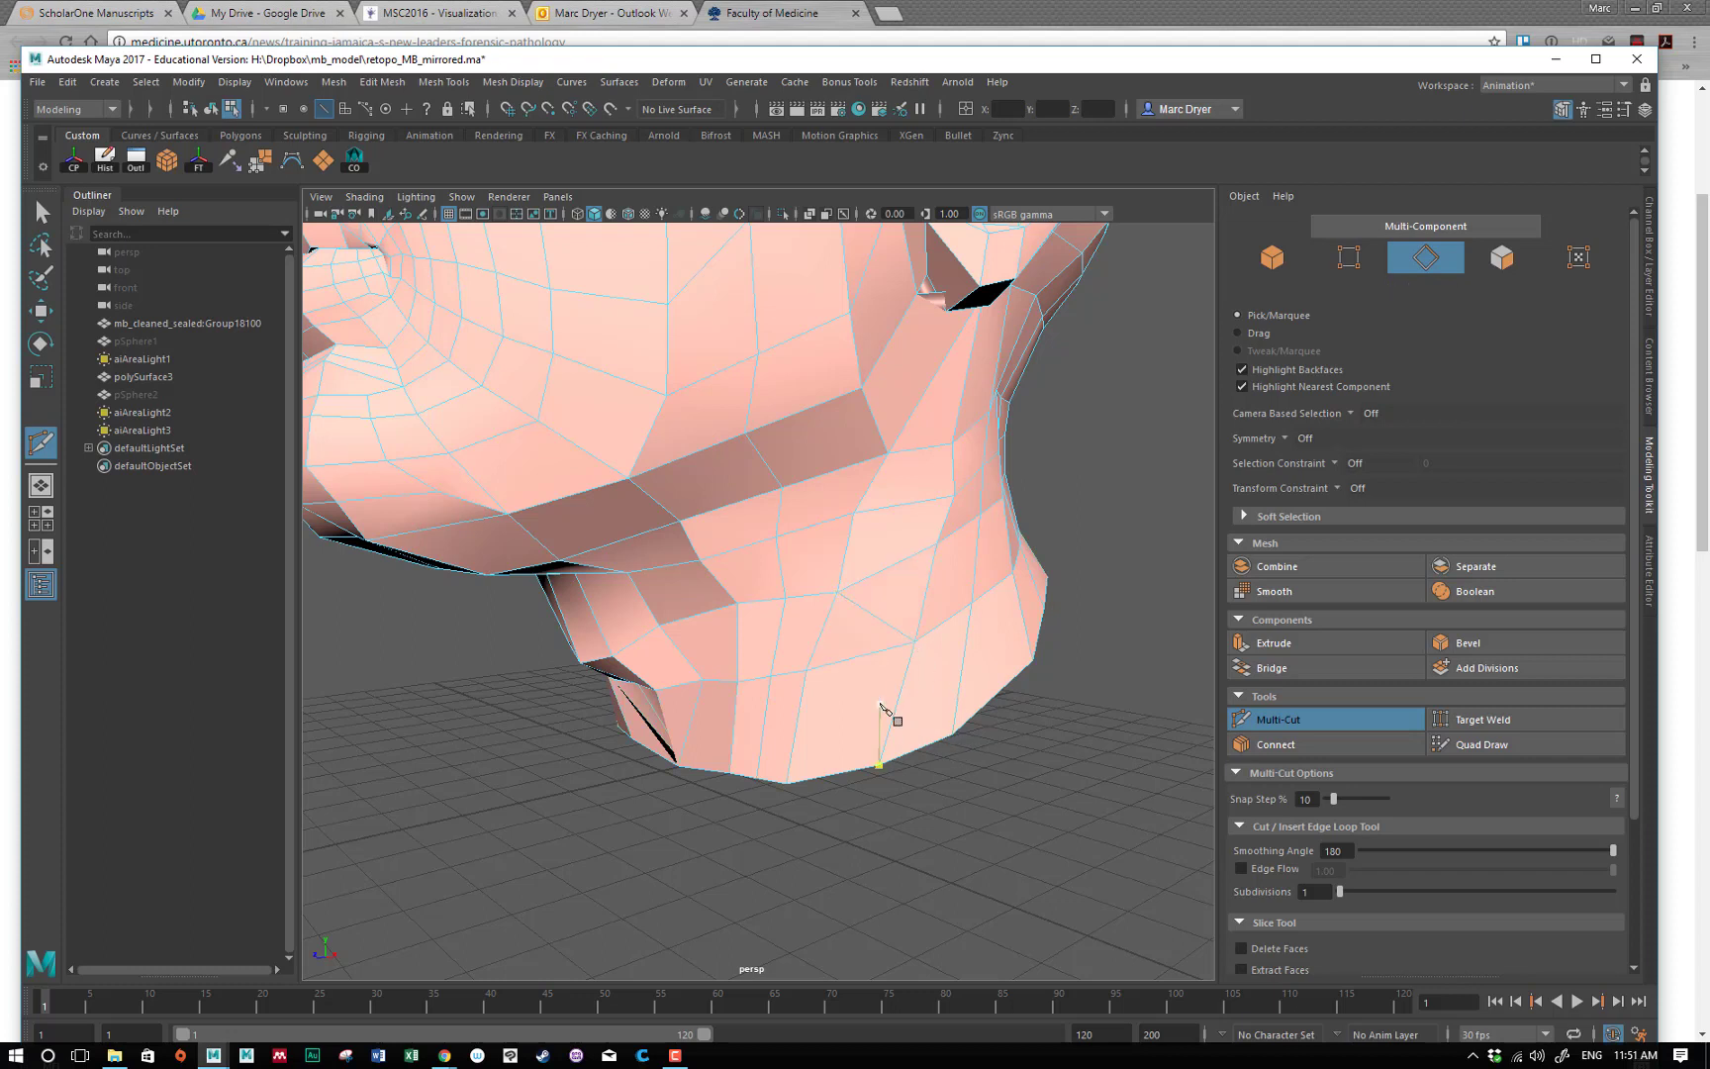
key("Return")
Insert an edge loop through the neck faces directly above the diagonal cut, up towards the ear.
key("q")
right_click_drag(959, 538, 1086, 504)
right_click_drag(928, 587, 853, 627, "shift")
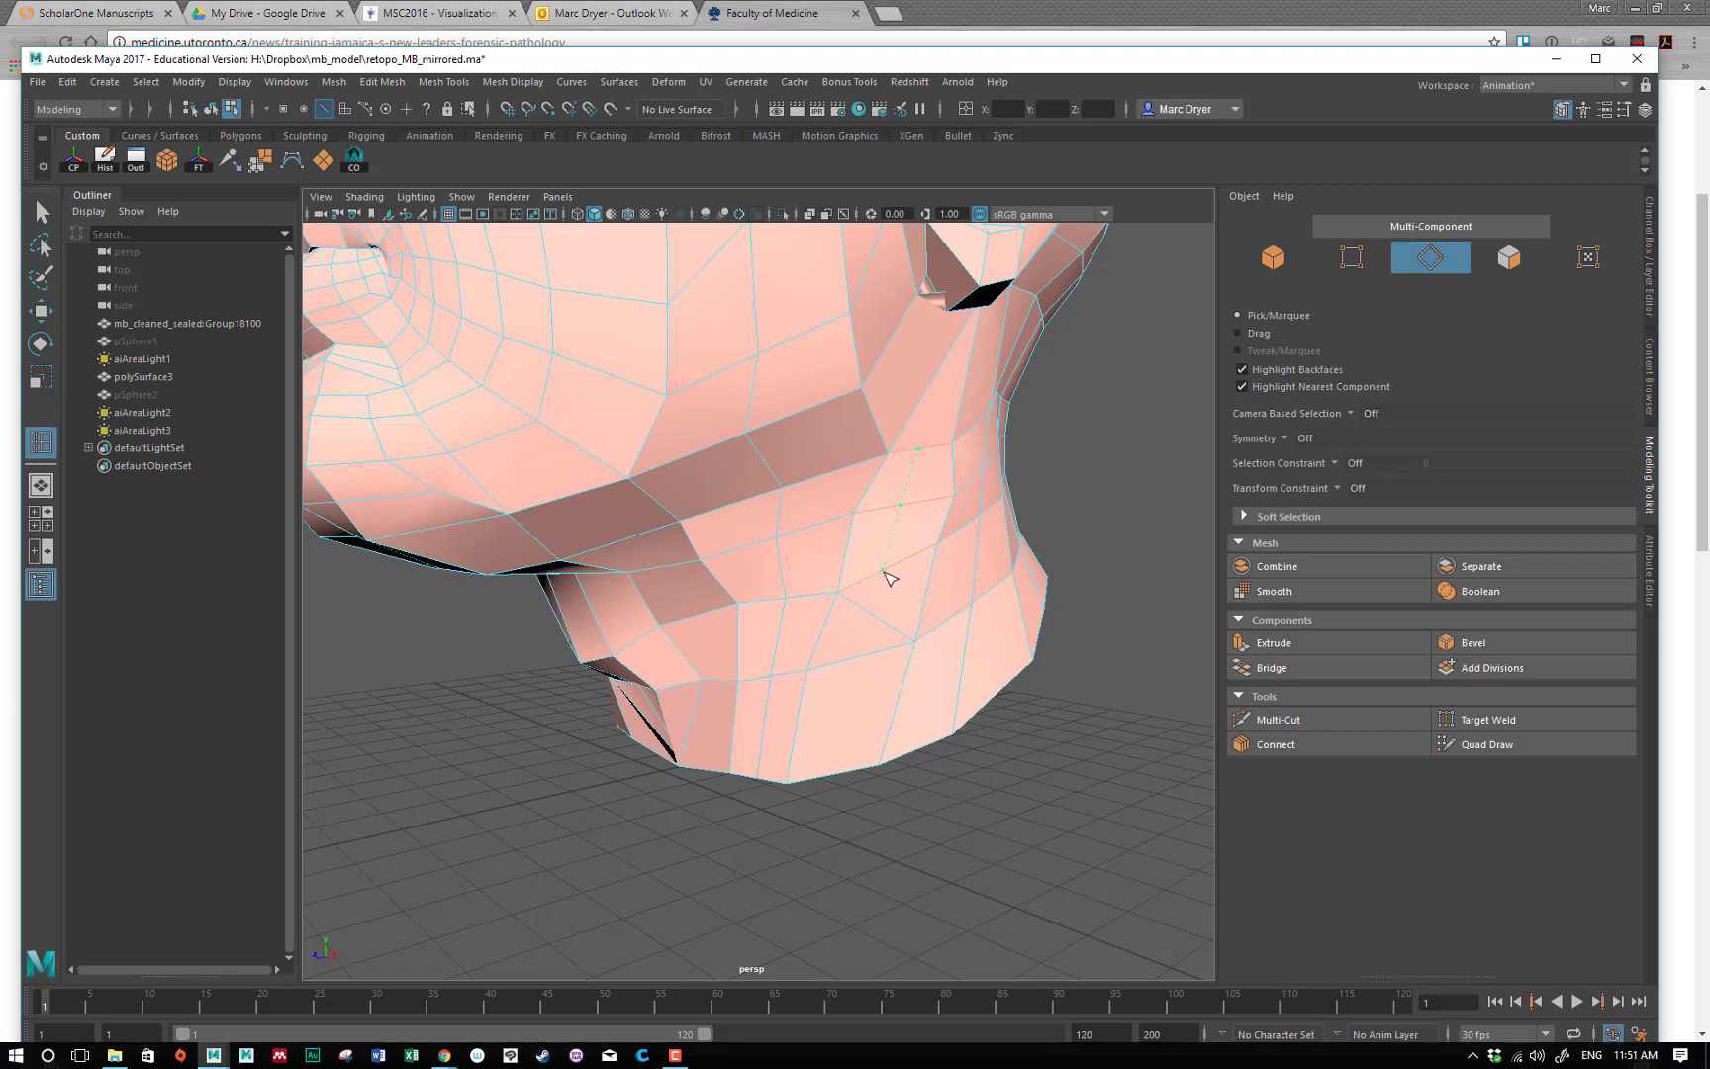
left_click(887, 572)
key("Return")
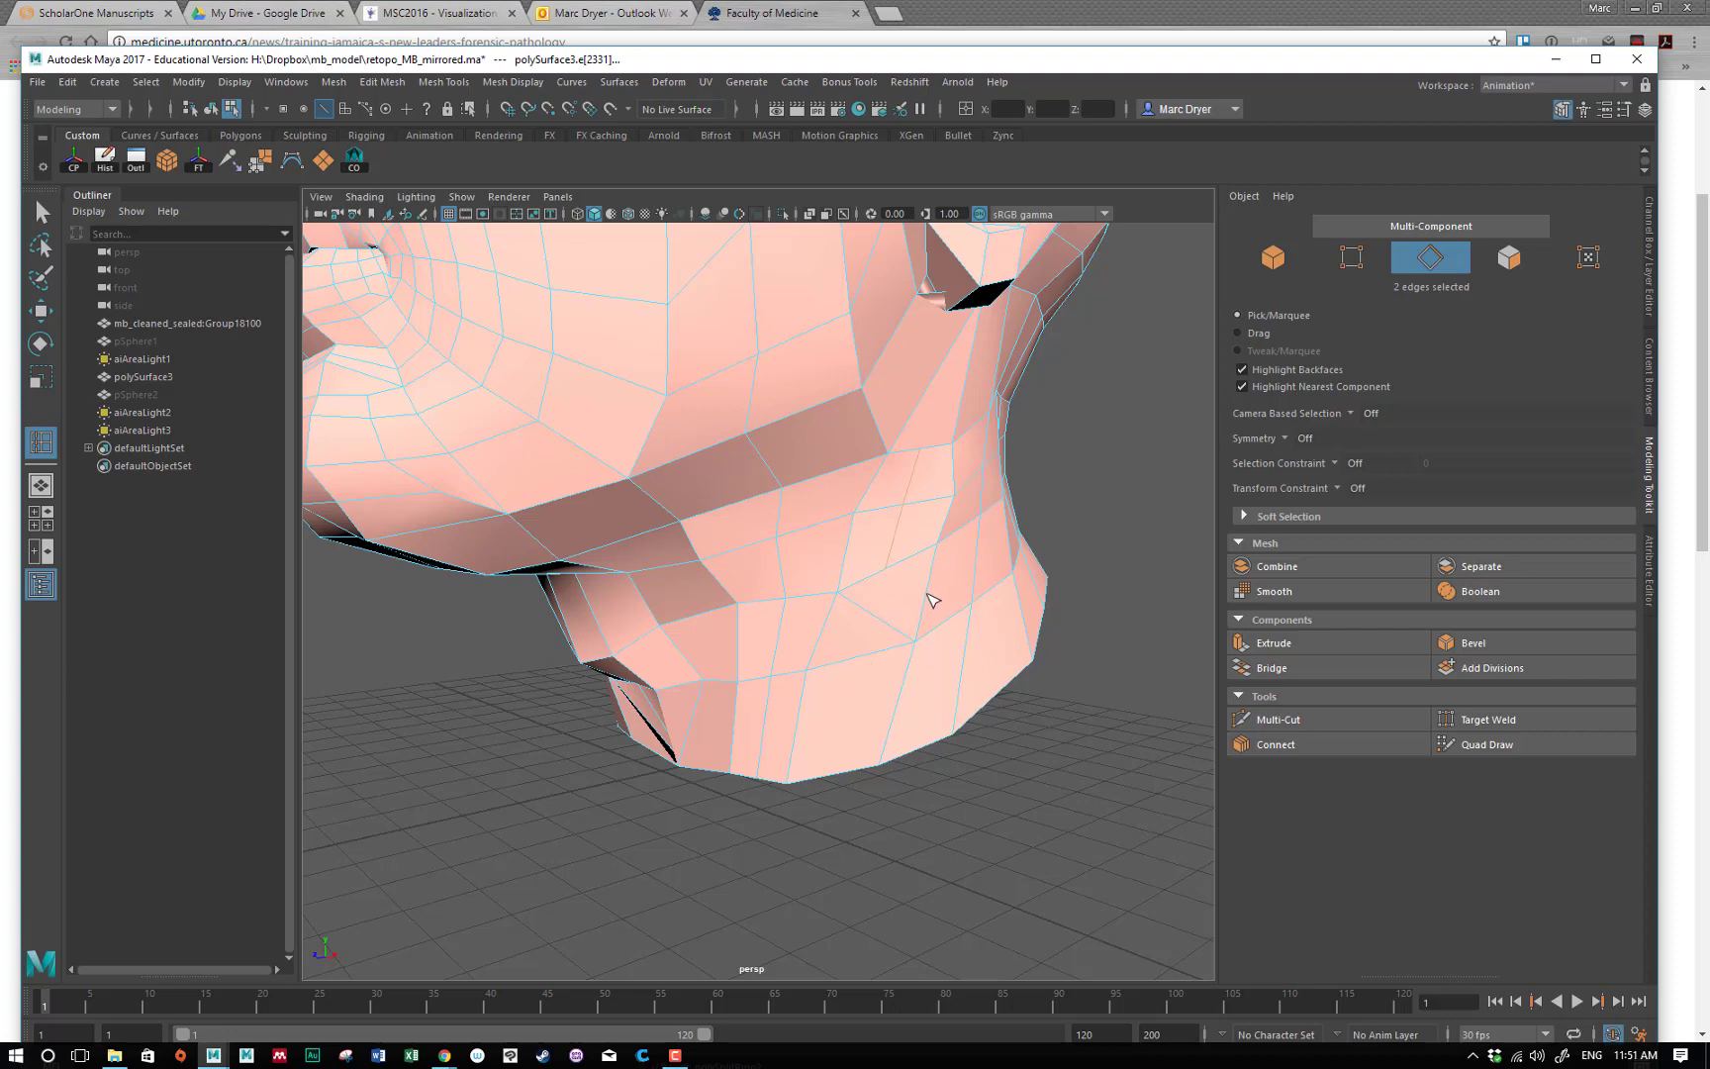
Inspect the new neck edges below the ear, turn on the smooth mesh preview, and select the head mesh as an object.
left_click_drag(1004, 571, 903, 580, "alt")
middle_click_drag(1020, 393, 901, 576, "alt")
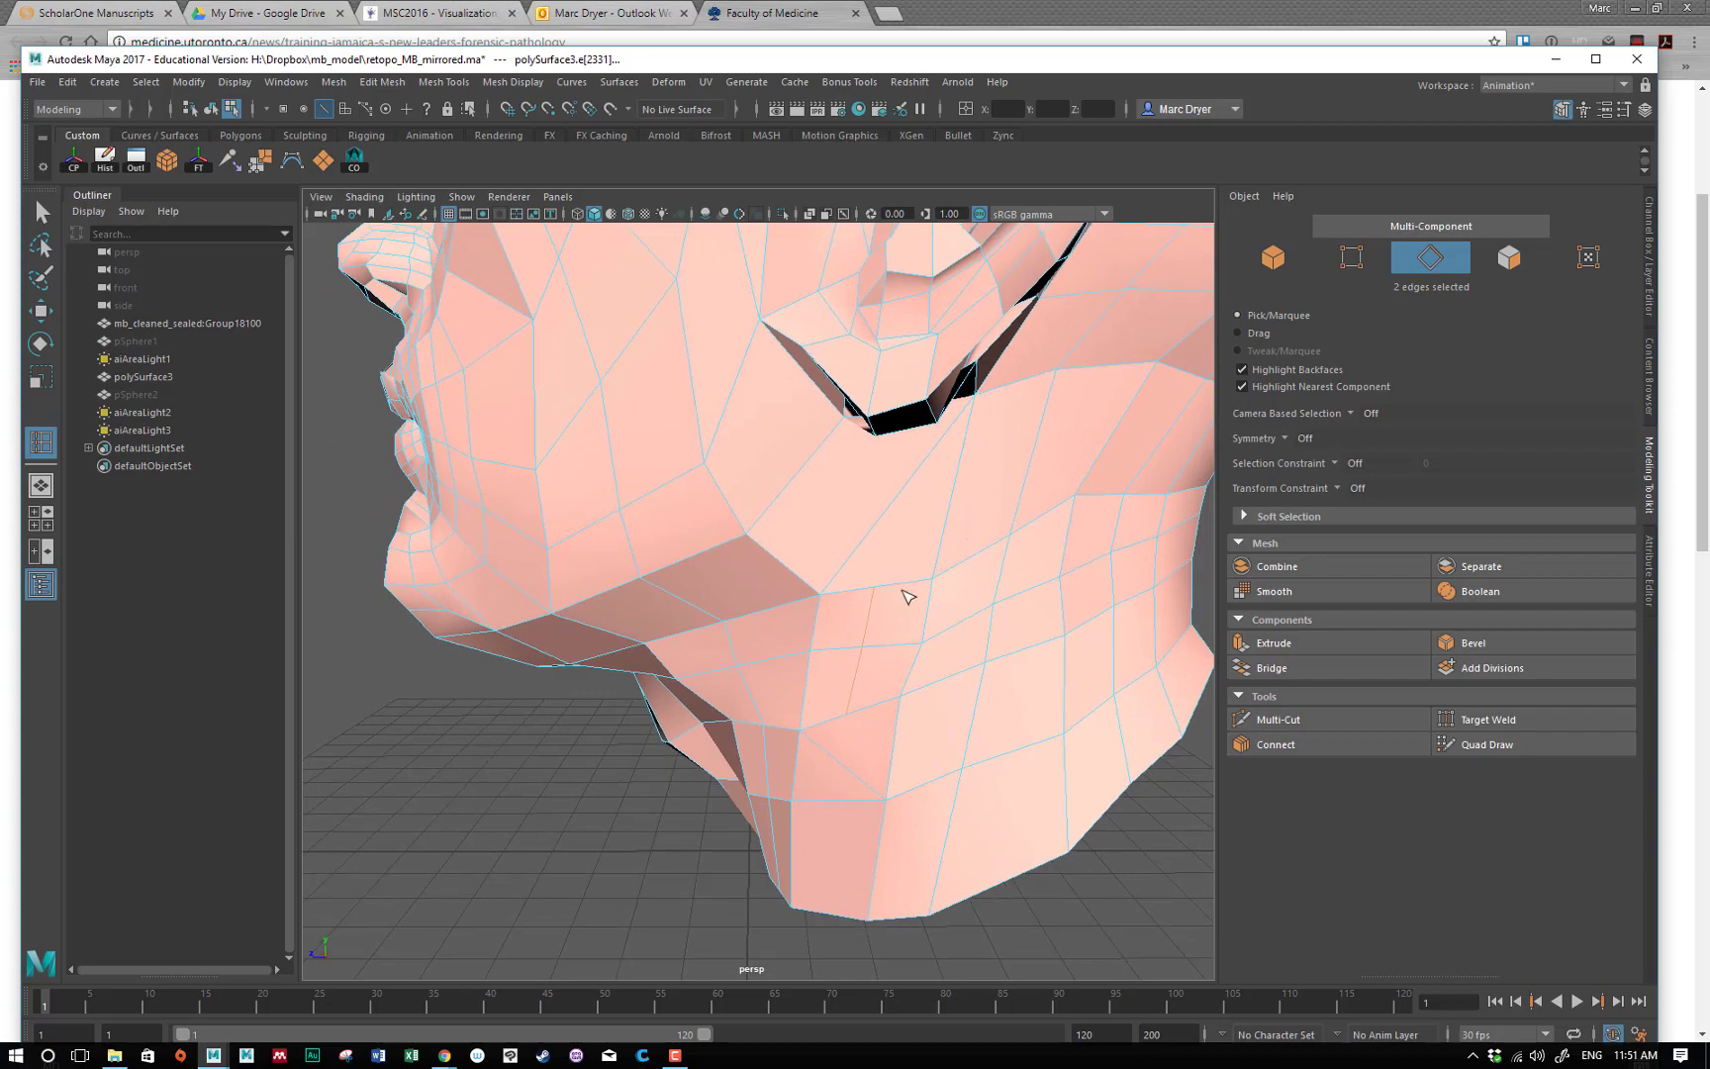
scroll(1008, 401, "up", 5)
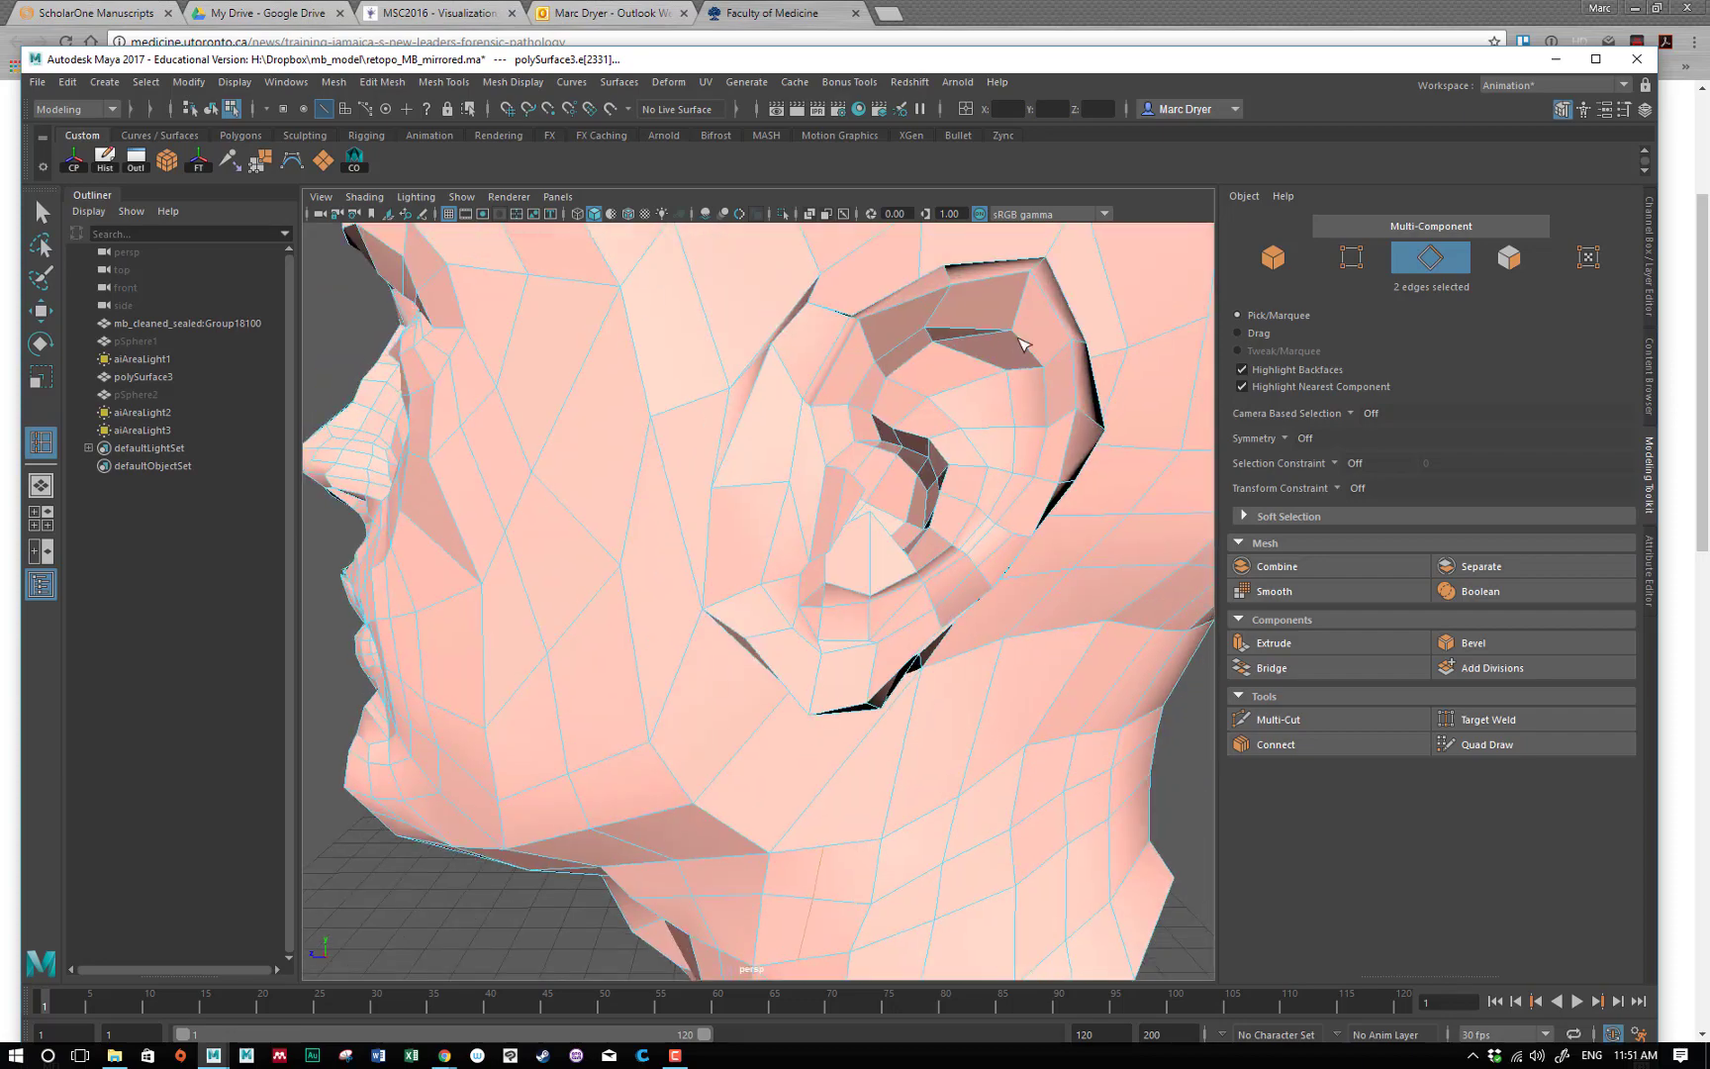
scroll(890, 540, "up", 3)
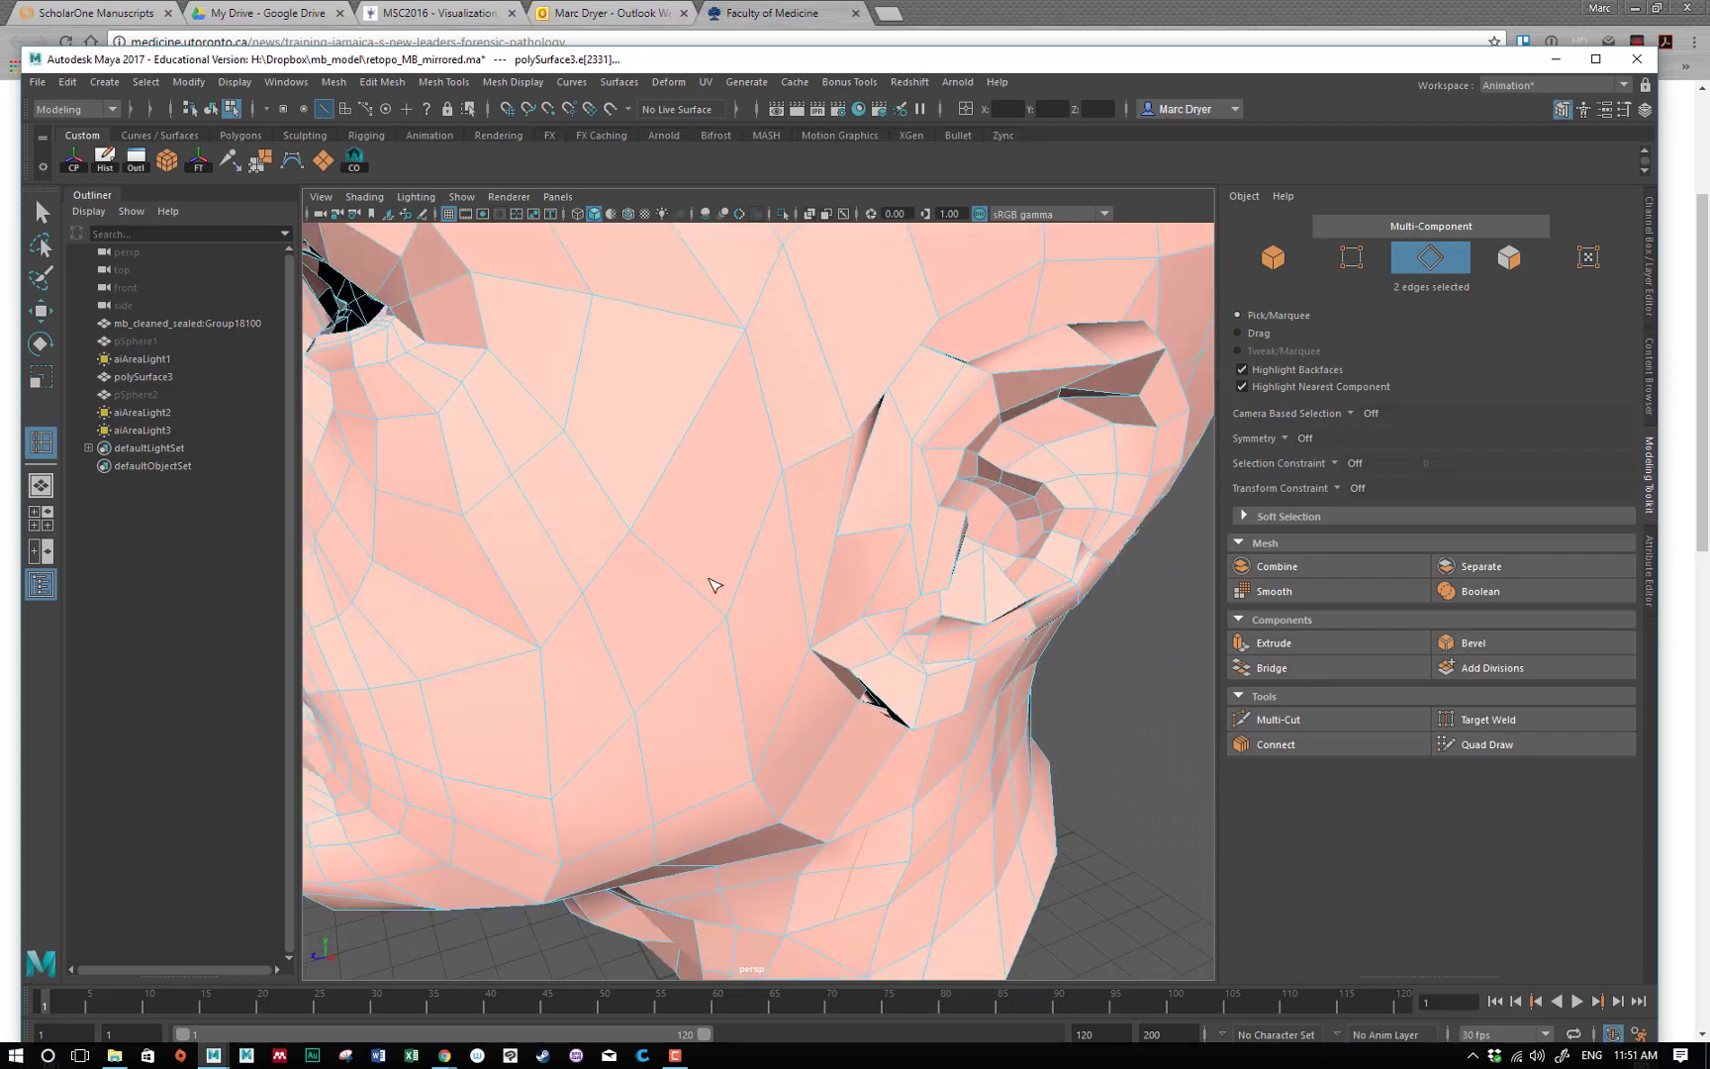
left_click_drag(832, 679, 880, 618, "alt")
middle_click_drag(880, 618, 868, 534, "alt")
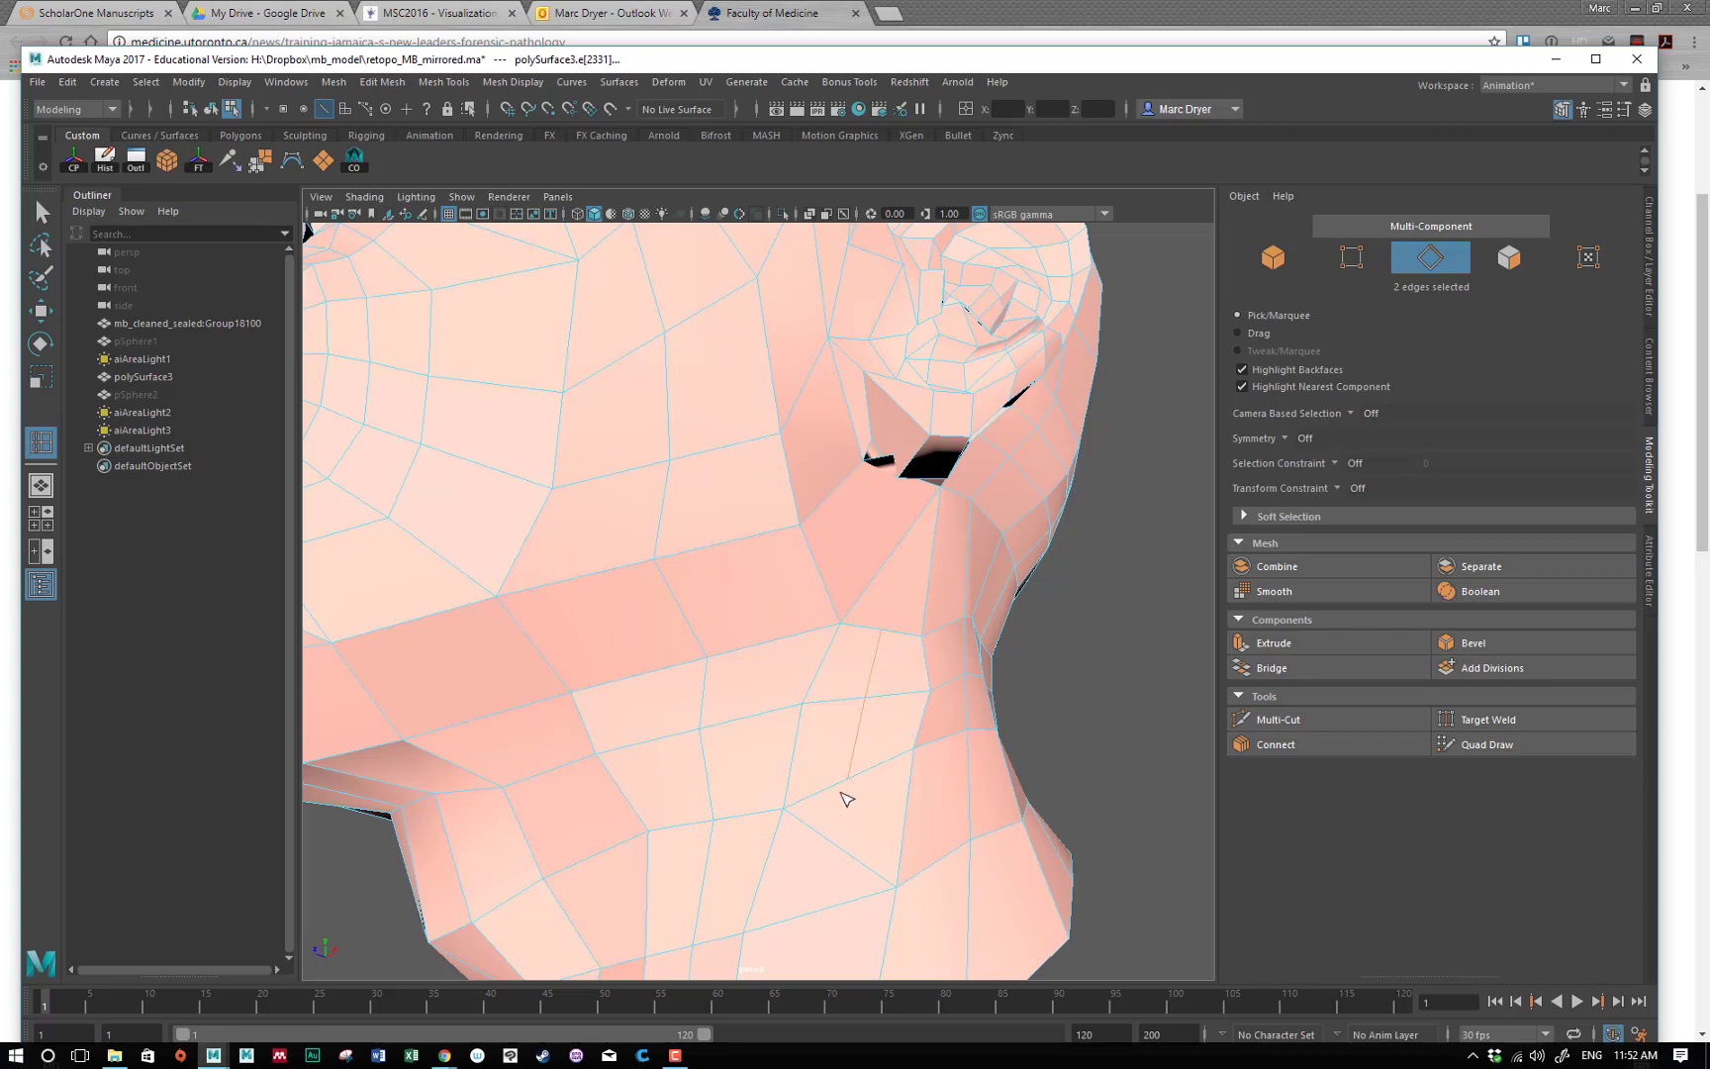
left_click_drag(884, 830, 863, 833, "alt")
key("3")
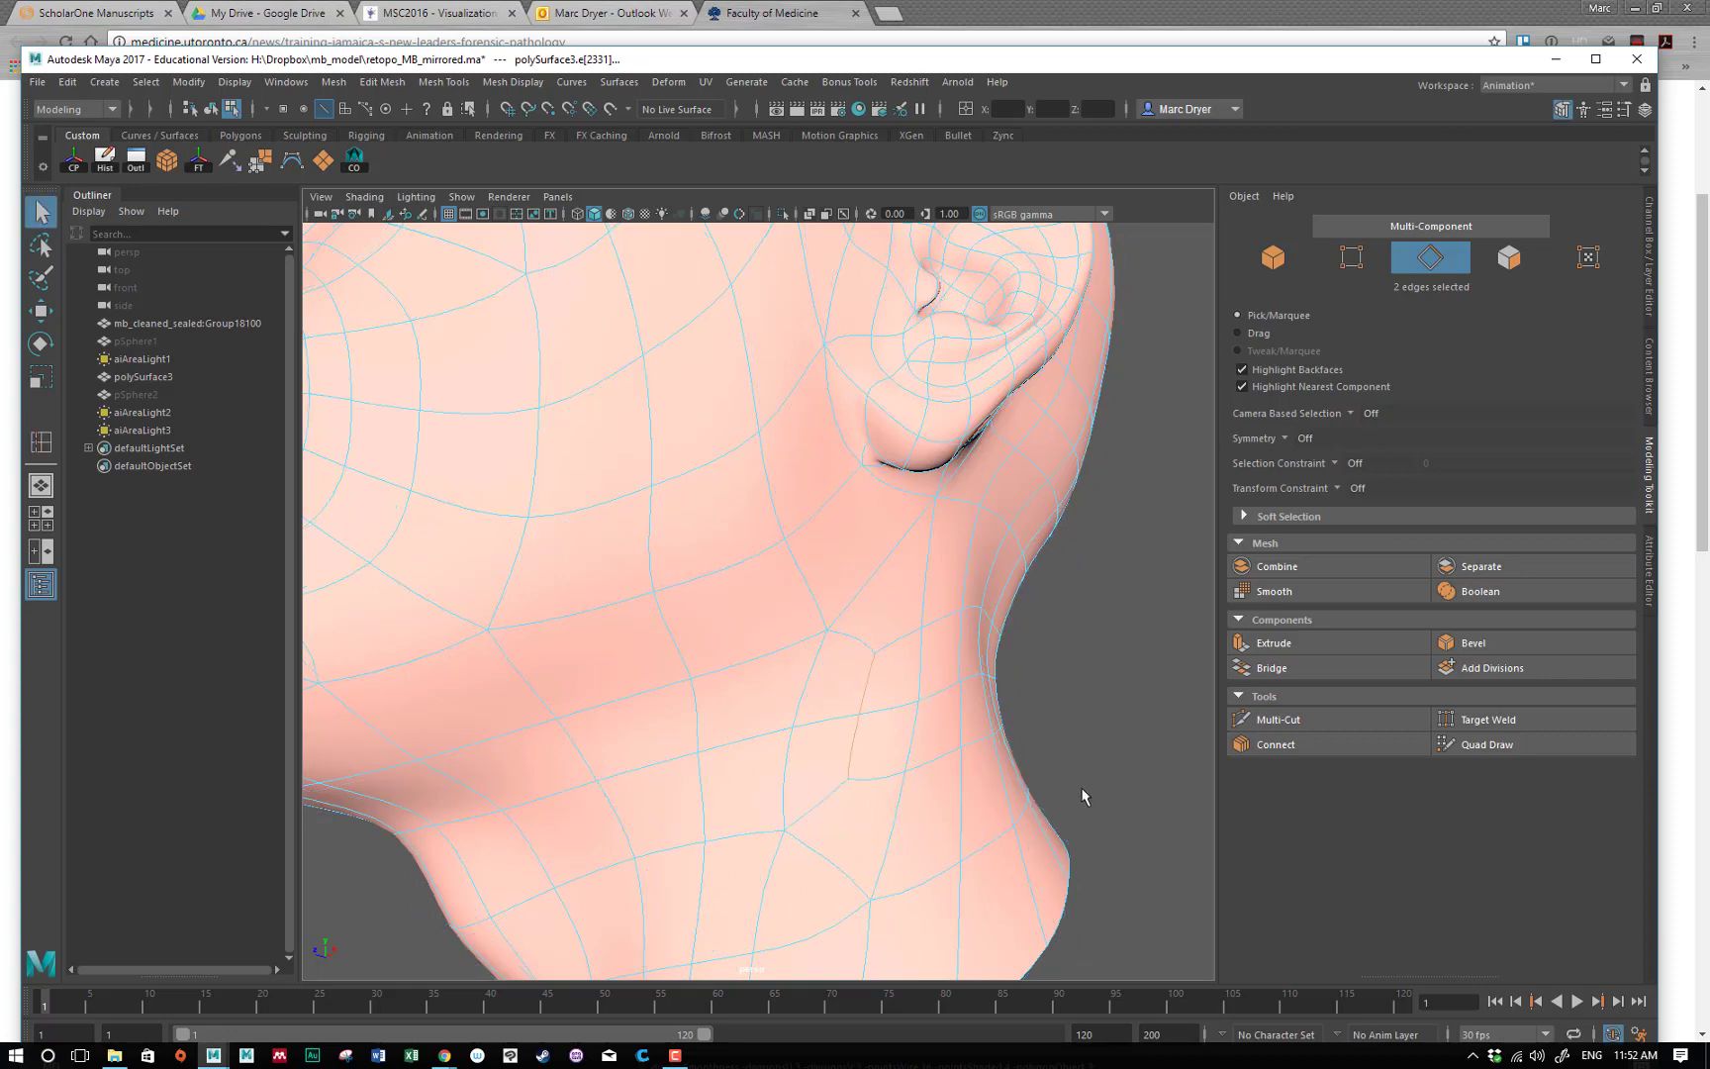
right_click_drag(927, 534, 1013, 509)
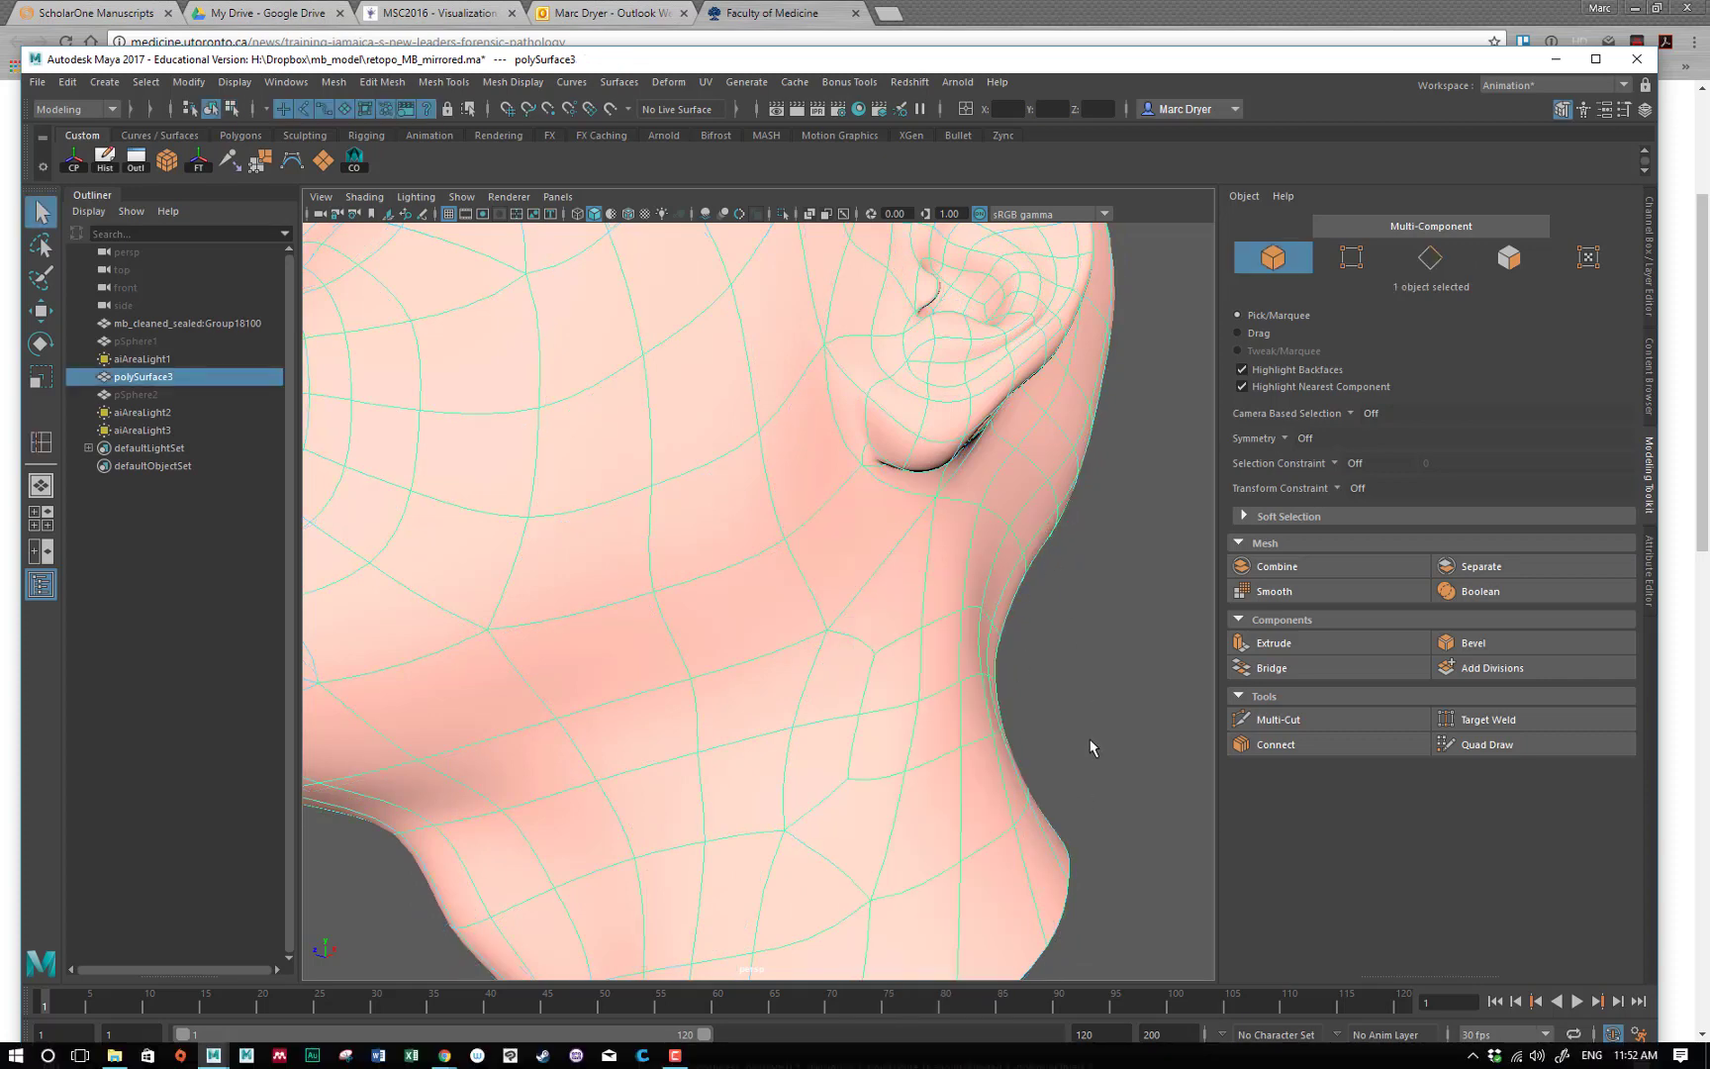
left_click_drag(1095, 748, 809, 804, "alt")
left_click(1128, 724)
left_click(905, 789)
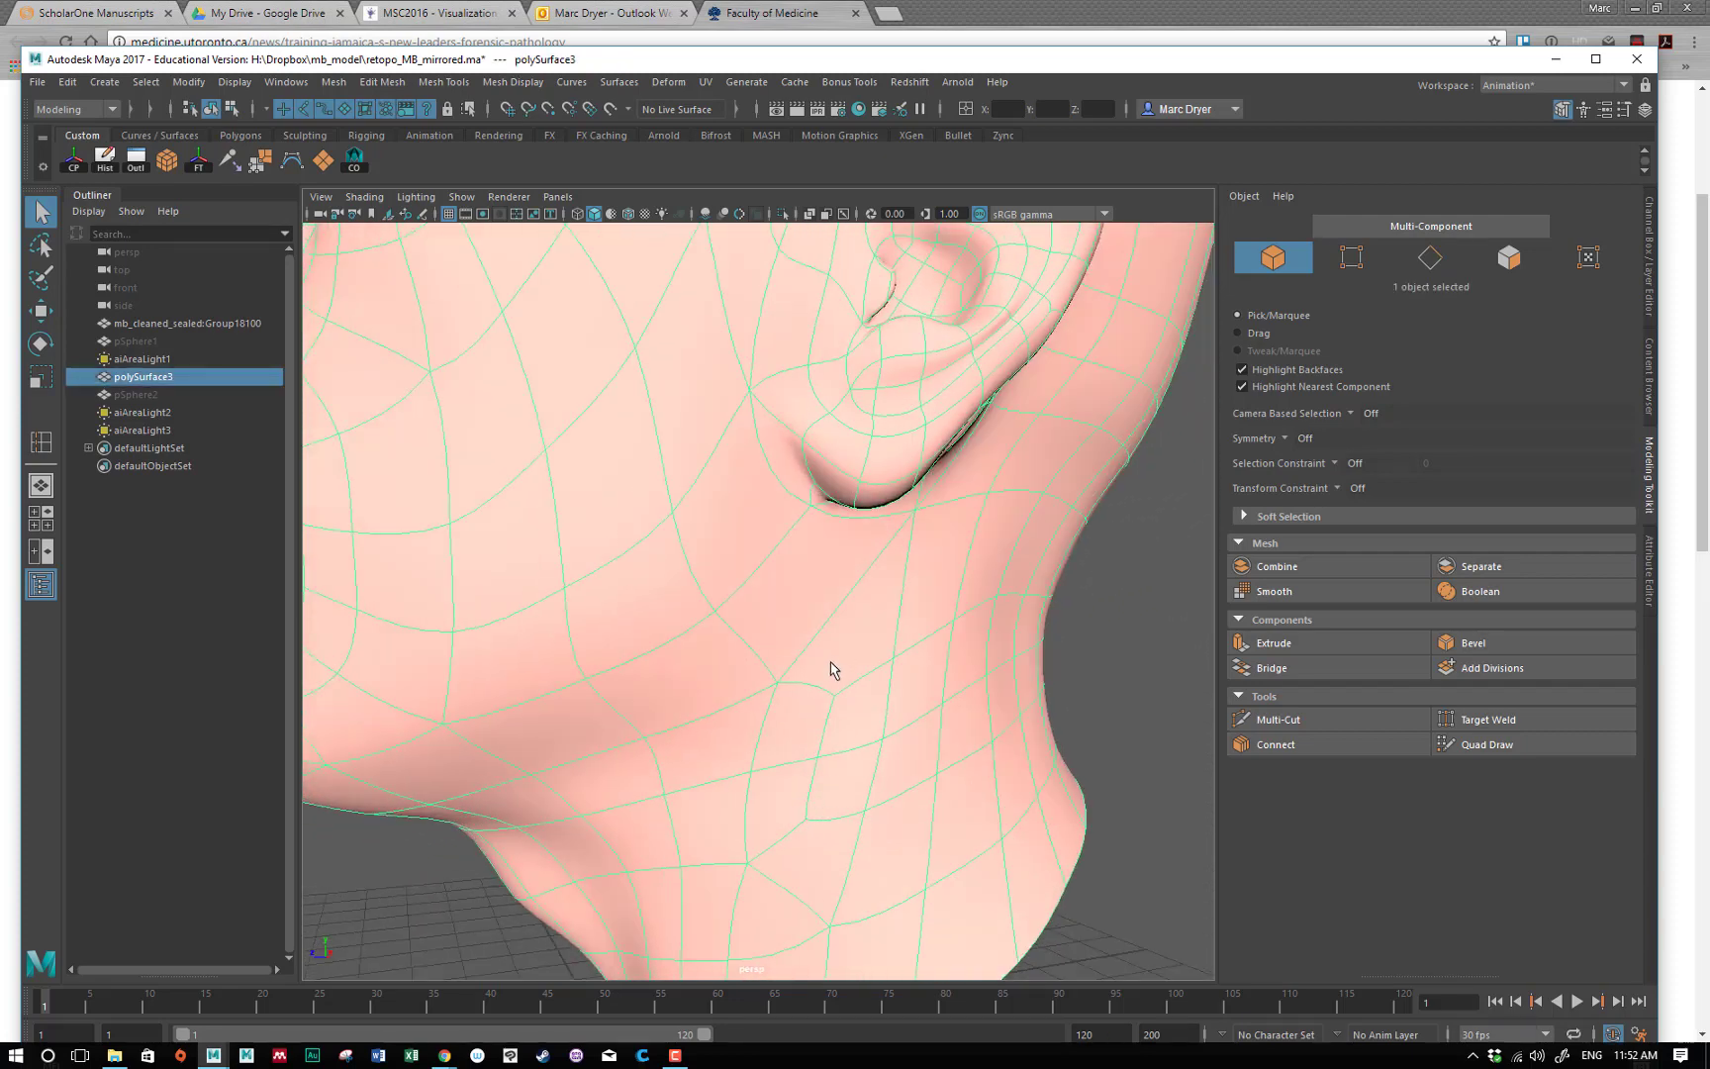
Select a group of vertices at the corner of the smoothed head's mouth and turn on soft selection for them.
key("f")
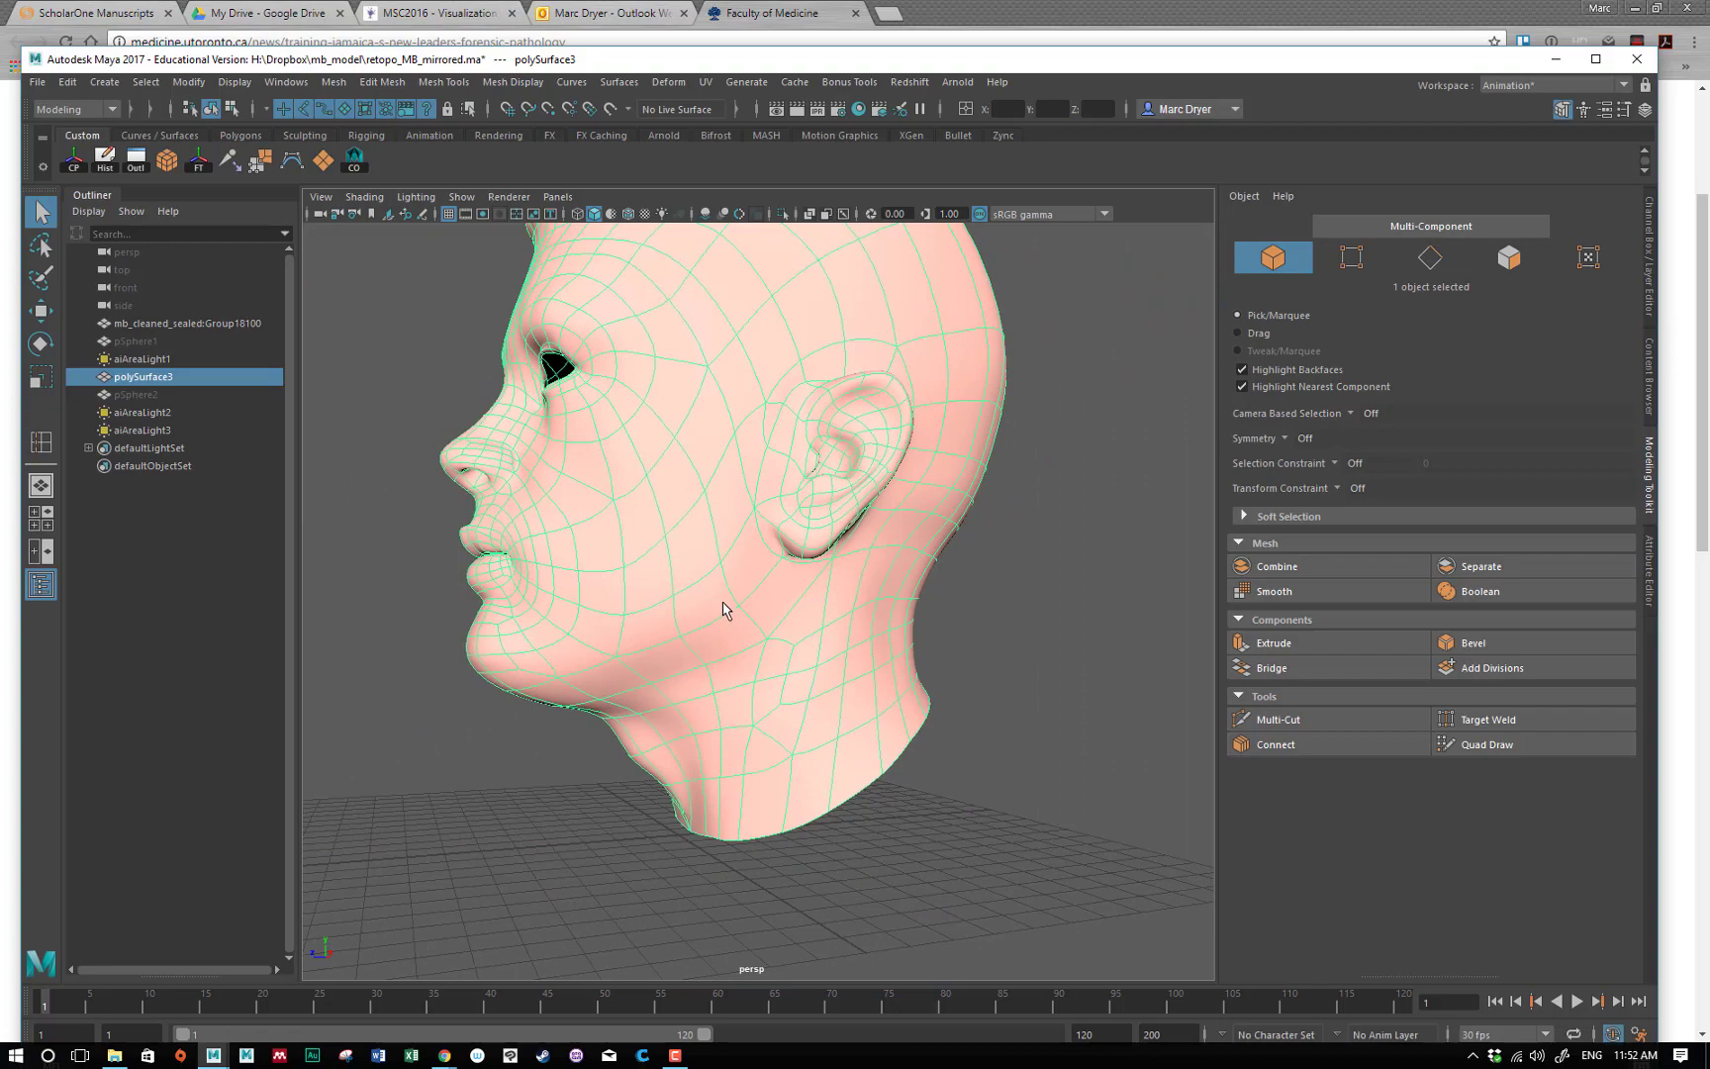
left_click_drag(726, 603, 806, 635, "alt")
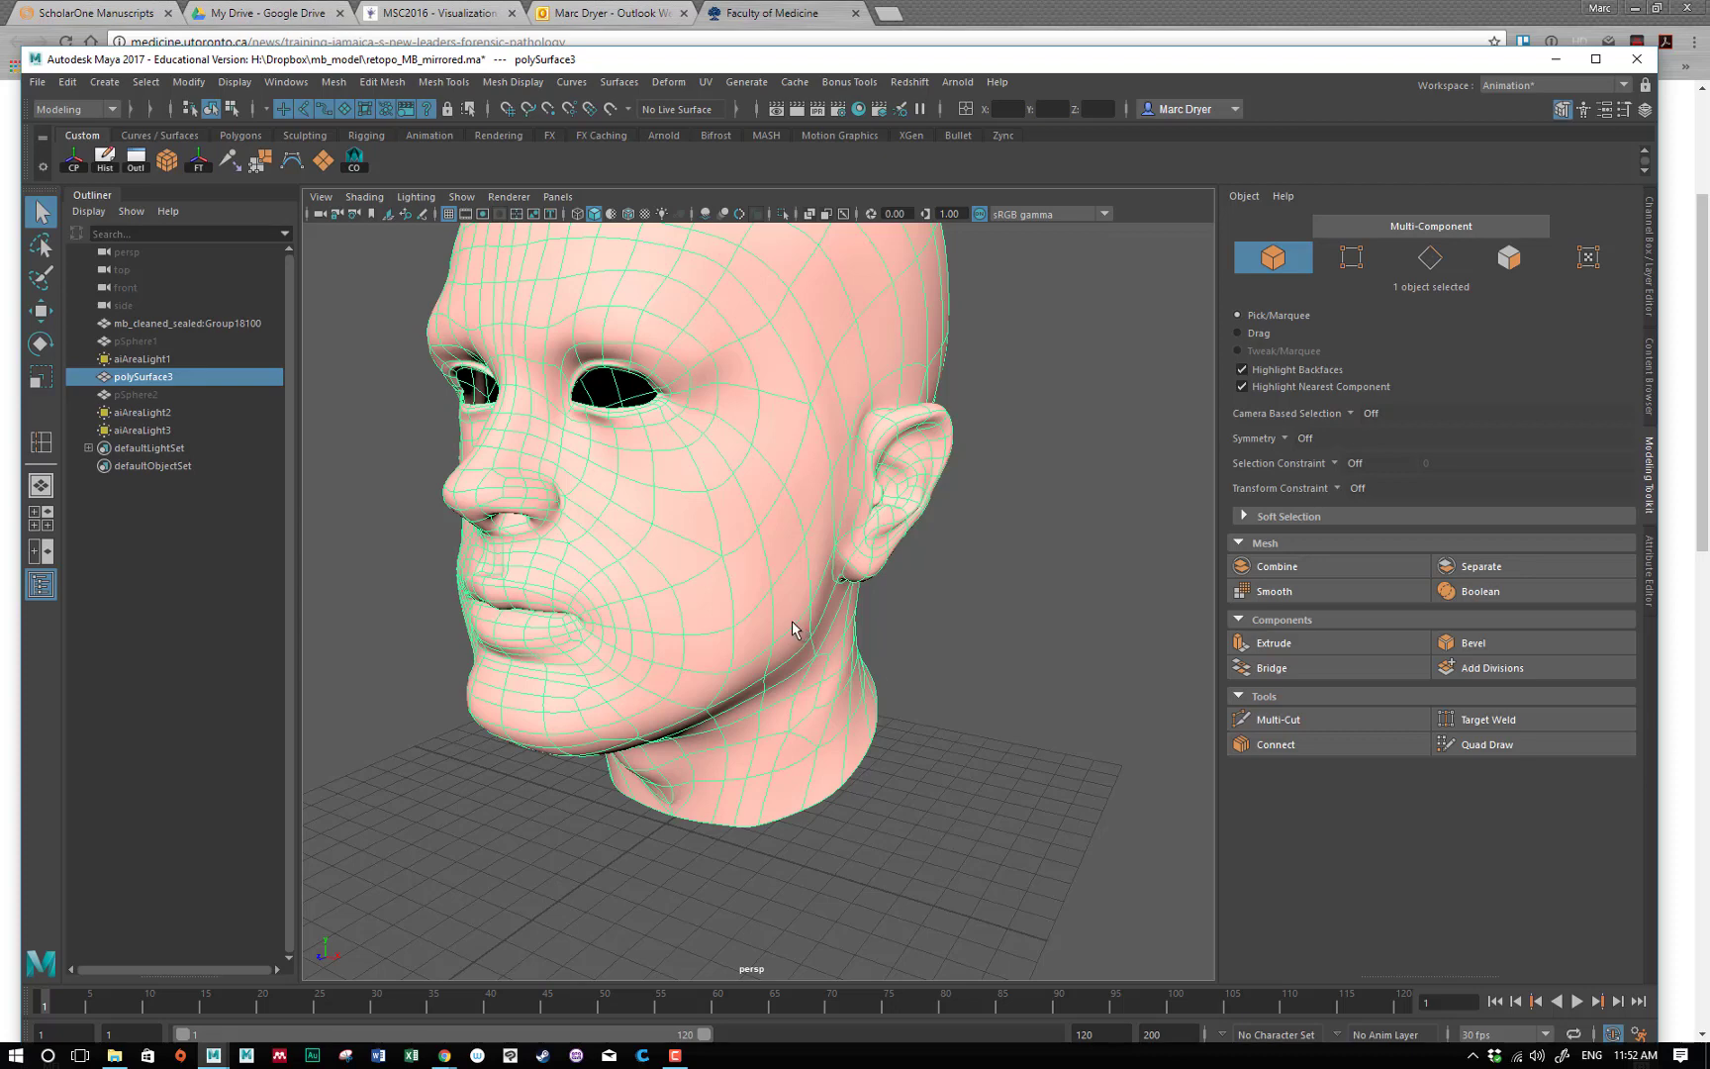
left_click_drag(783, 386, 720, 574, "alt")
middle_click_drag(699, 610, 746, 417, "alt")
right_click_drag(626, 522, 761, 520, "alt")
left_click_drag(761, 521, 793, 562, "alt")
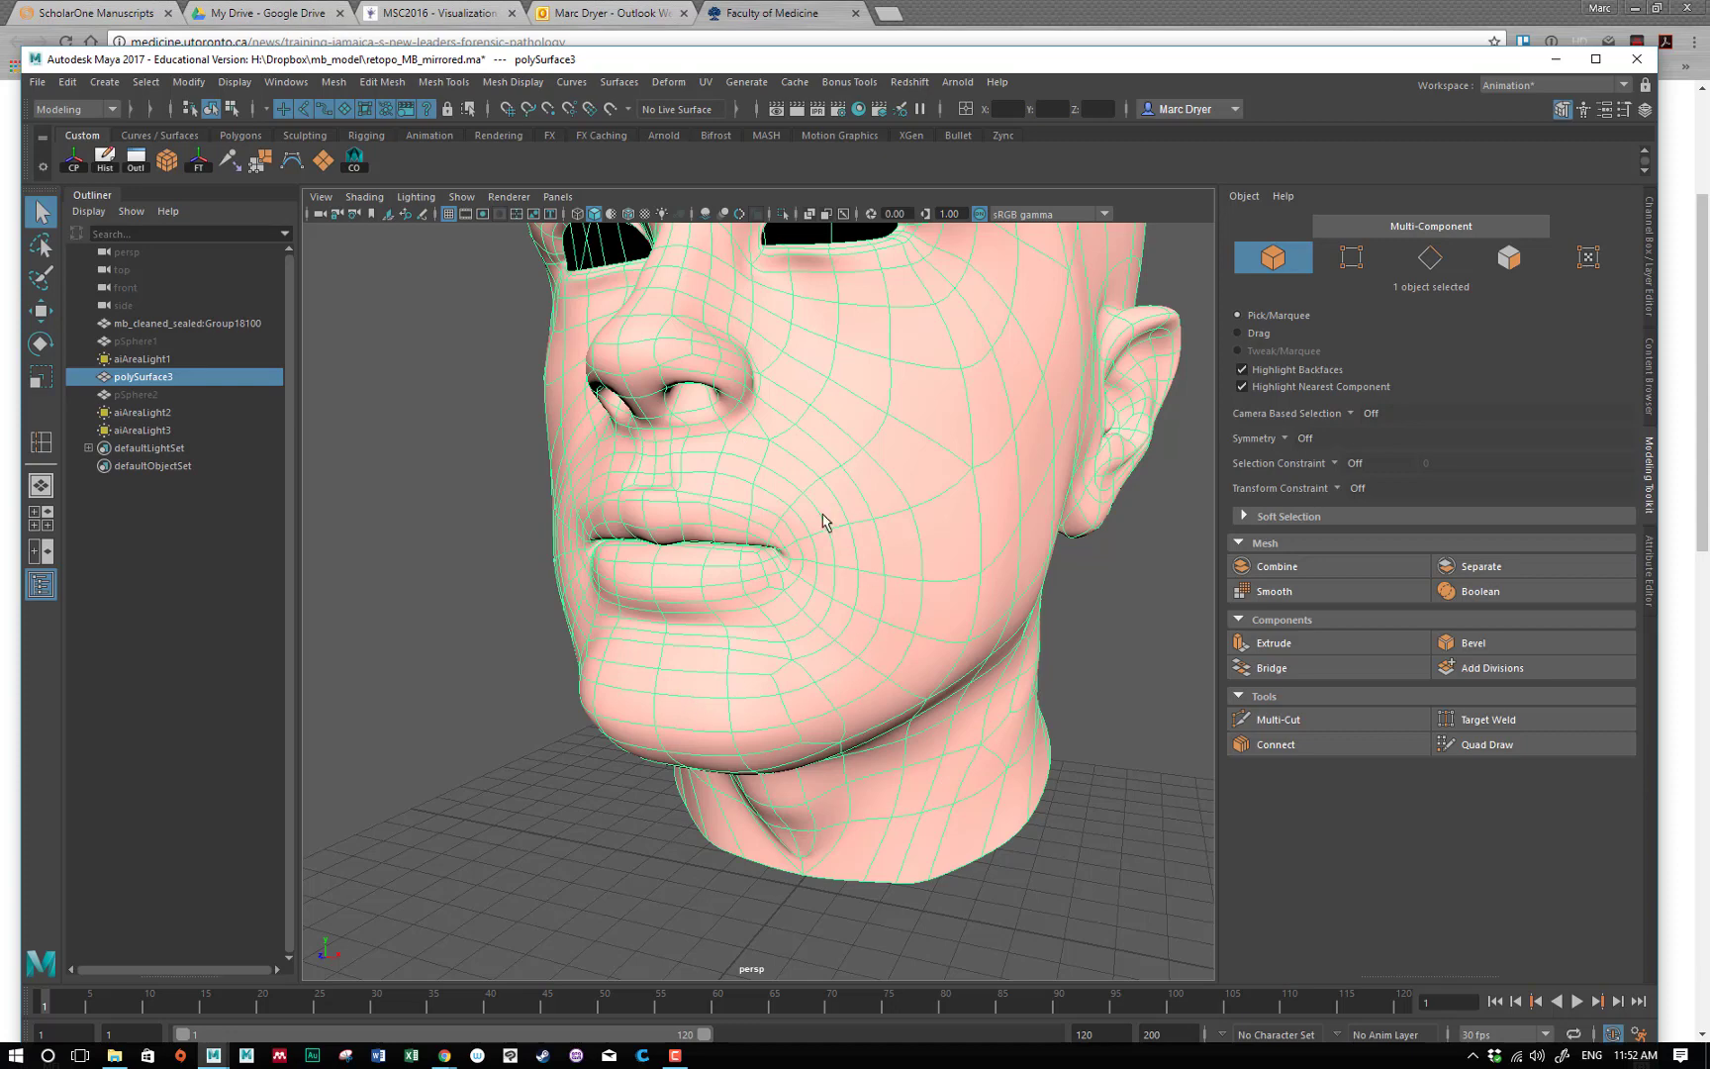
left_click_drag(797, 630, 763, 620, "alt")
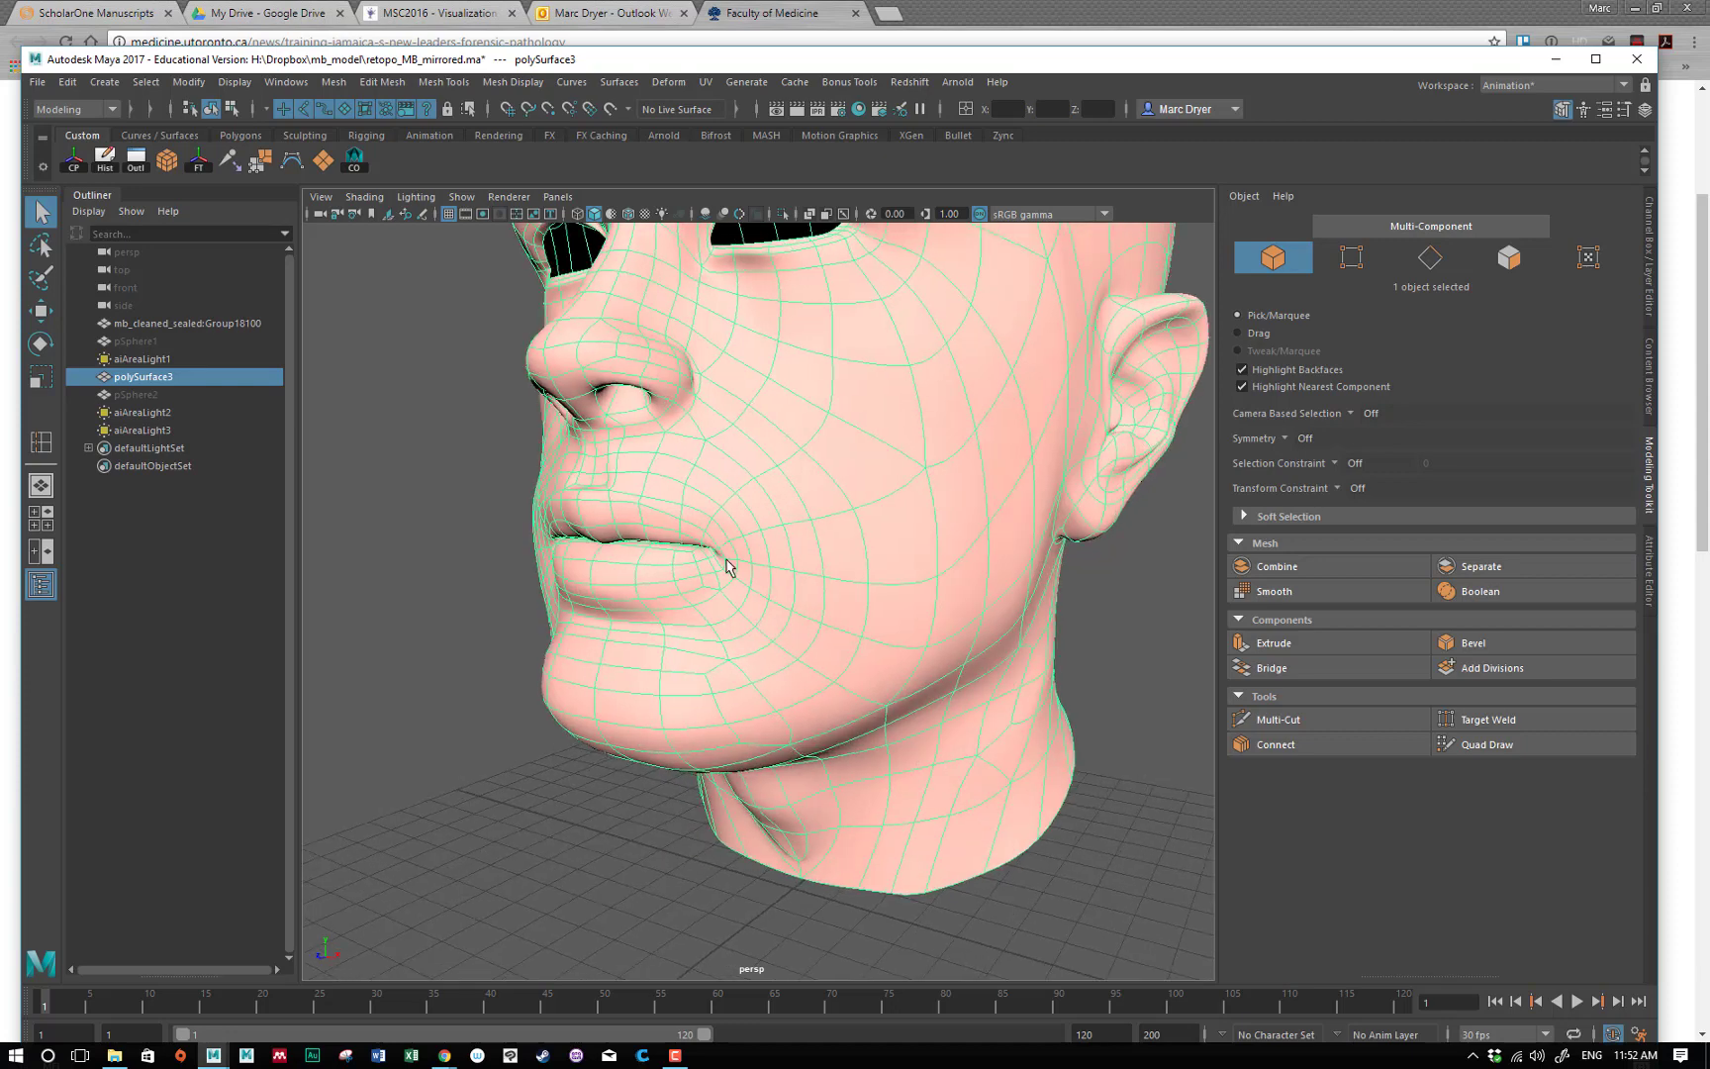
right_click_drag(719, 538, 668, 538)
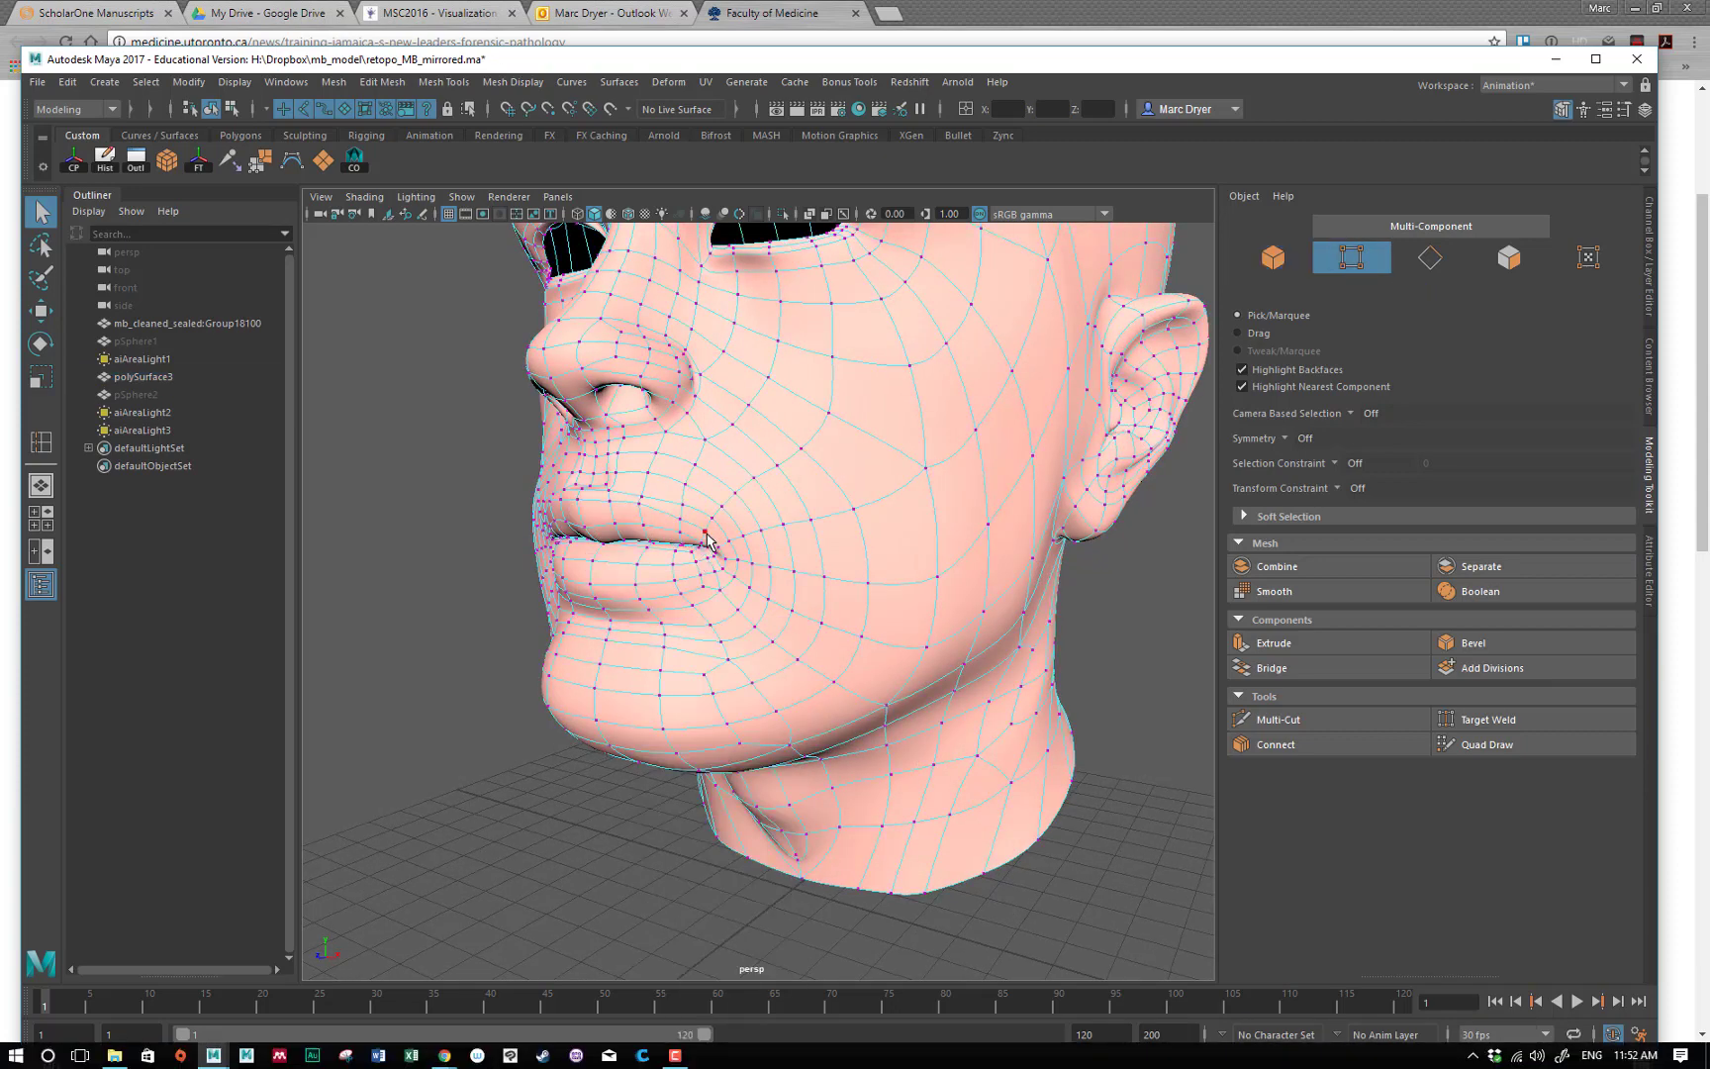
left_click_drag(704, 532, 729, 576)
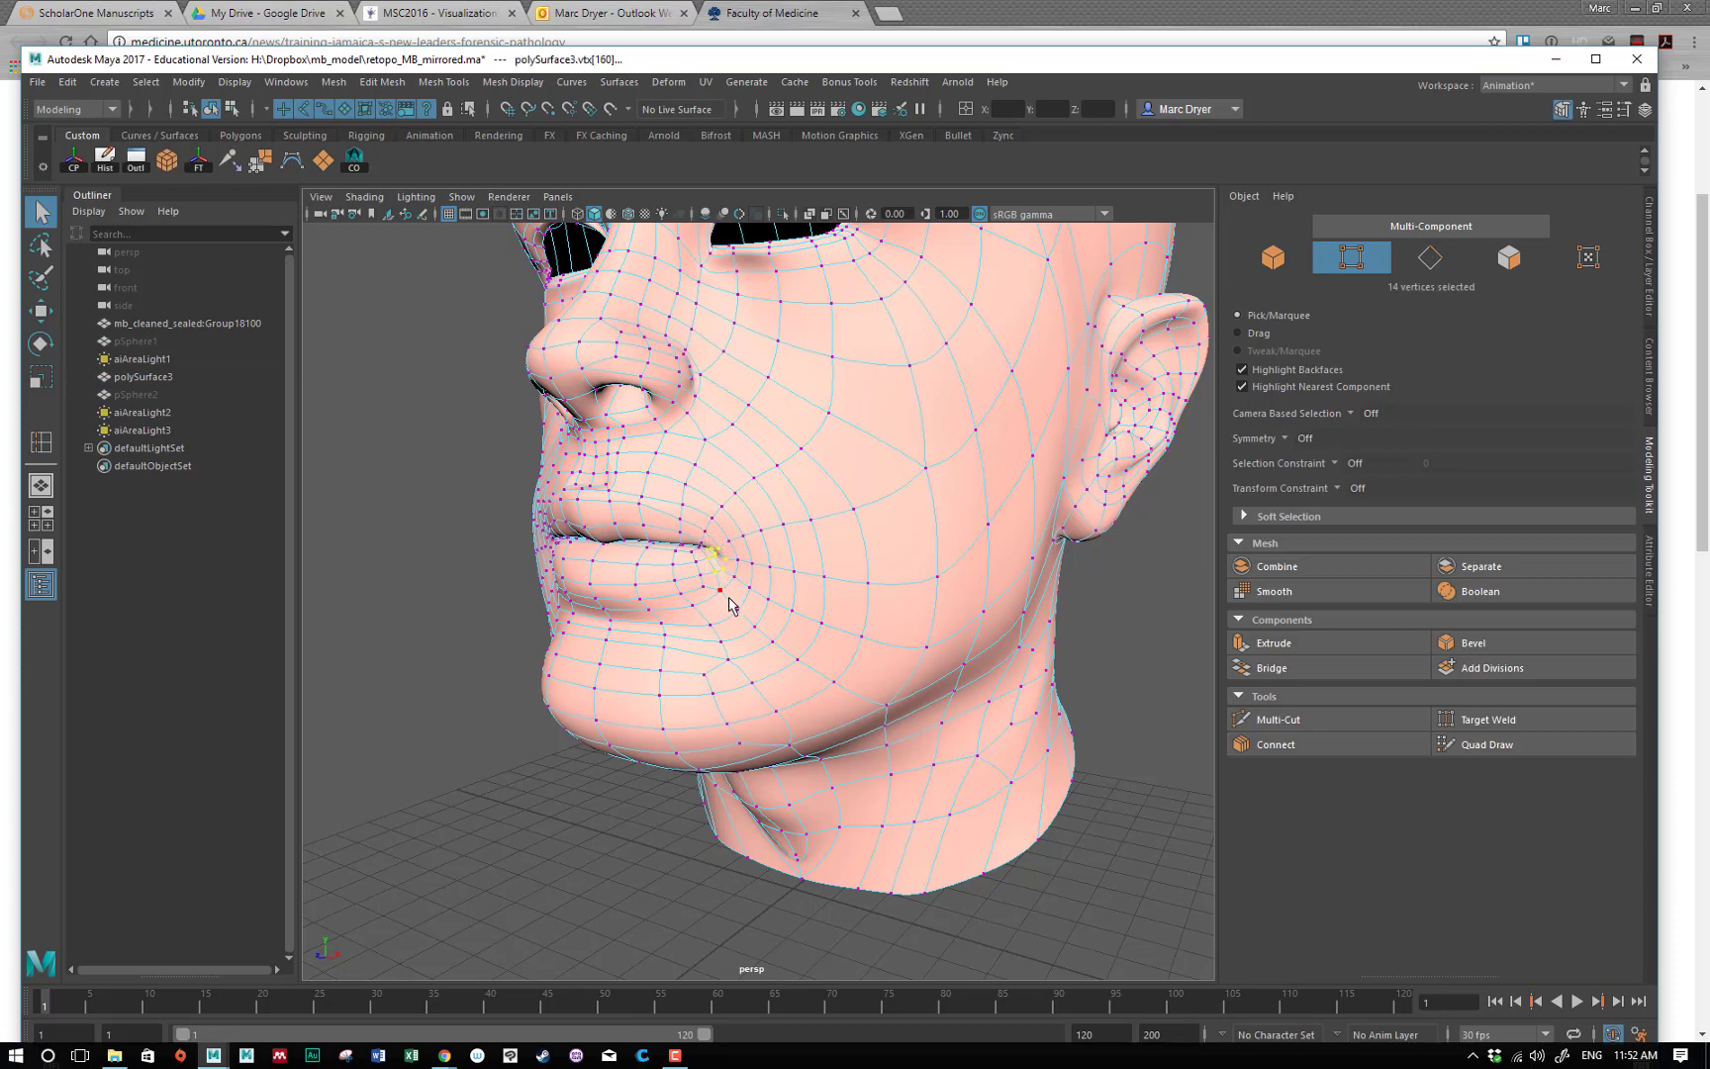
key("b")
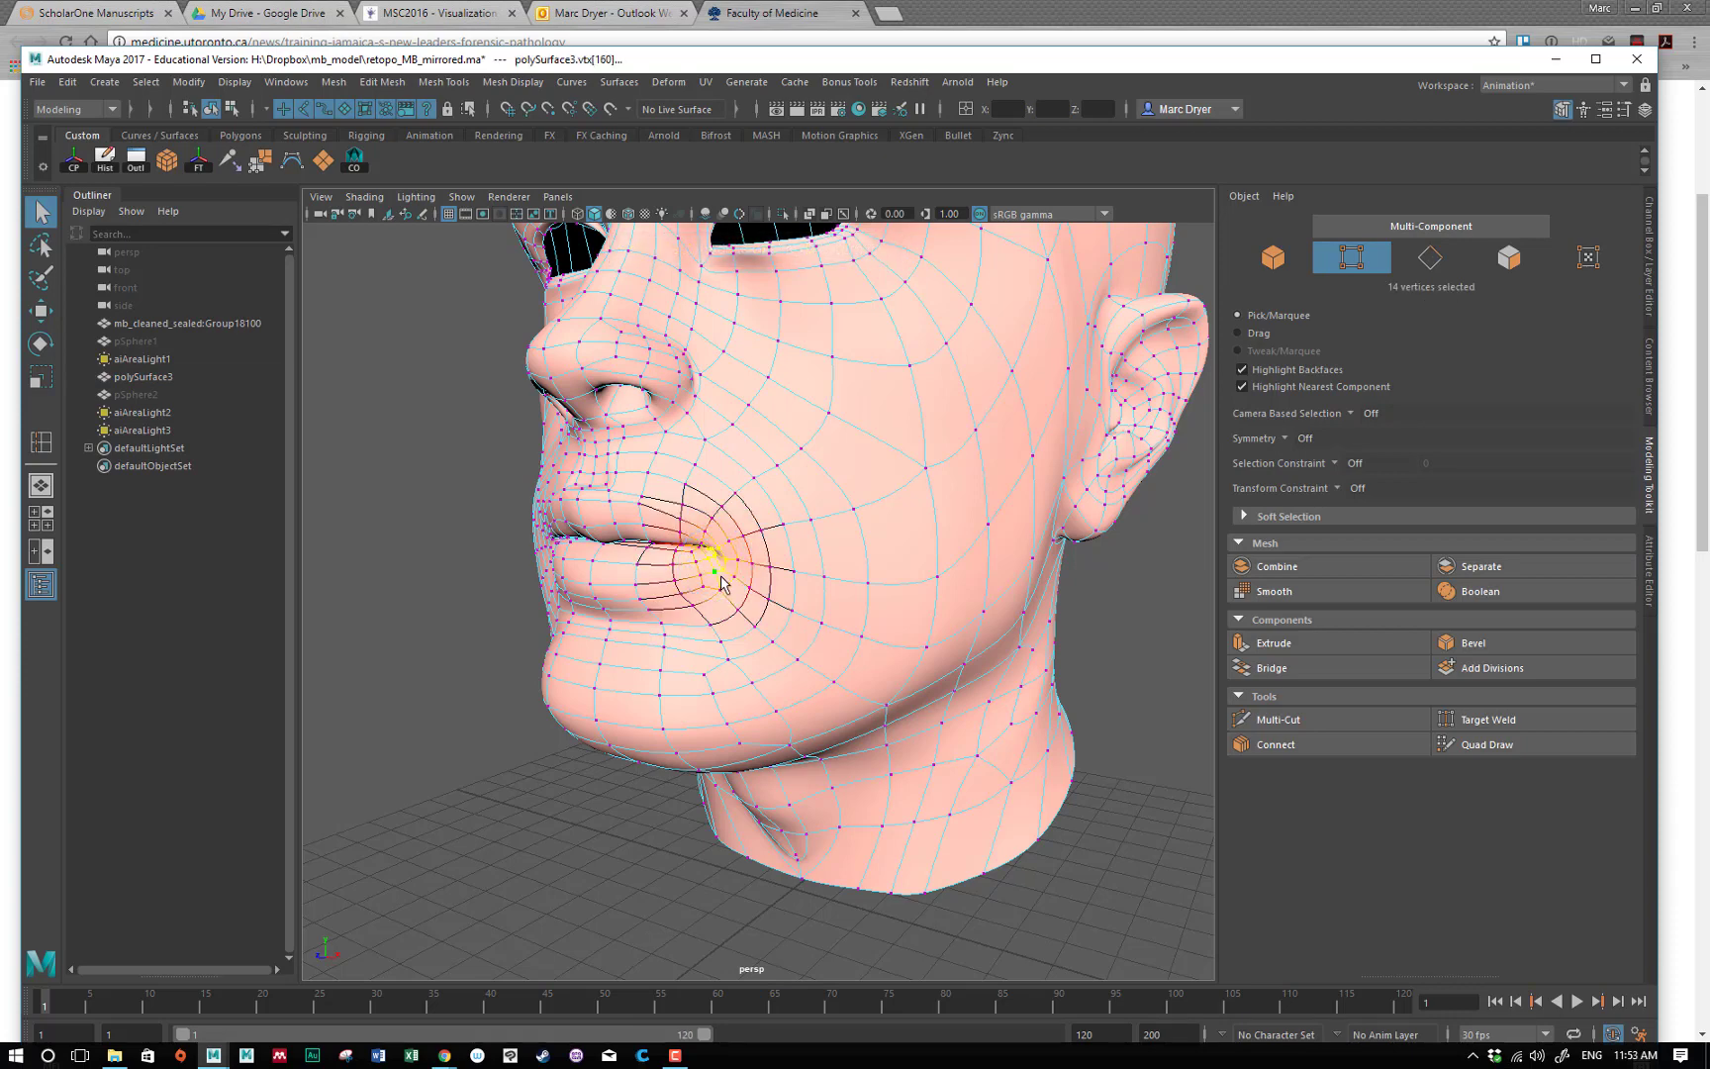
Move the soft-selected vertices at the corner of the head's mouth slightly outward and up to reshape the lips.
key("w")
left_click_drag(737, 603, 554, 614, "alt")
left_click_drag(583, 715, 477, 730, "alt")
left_click_drag(616, 568, 642, 608)
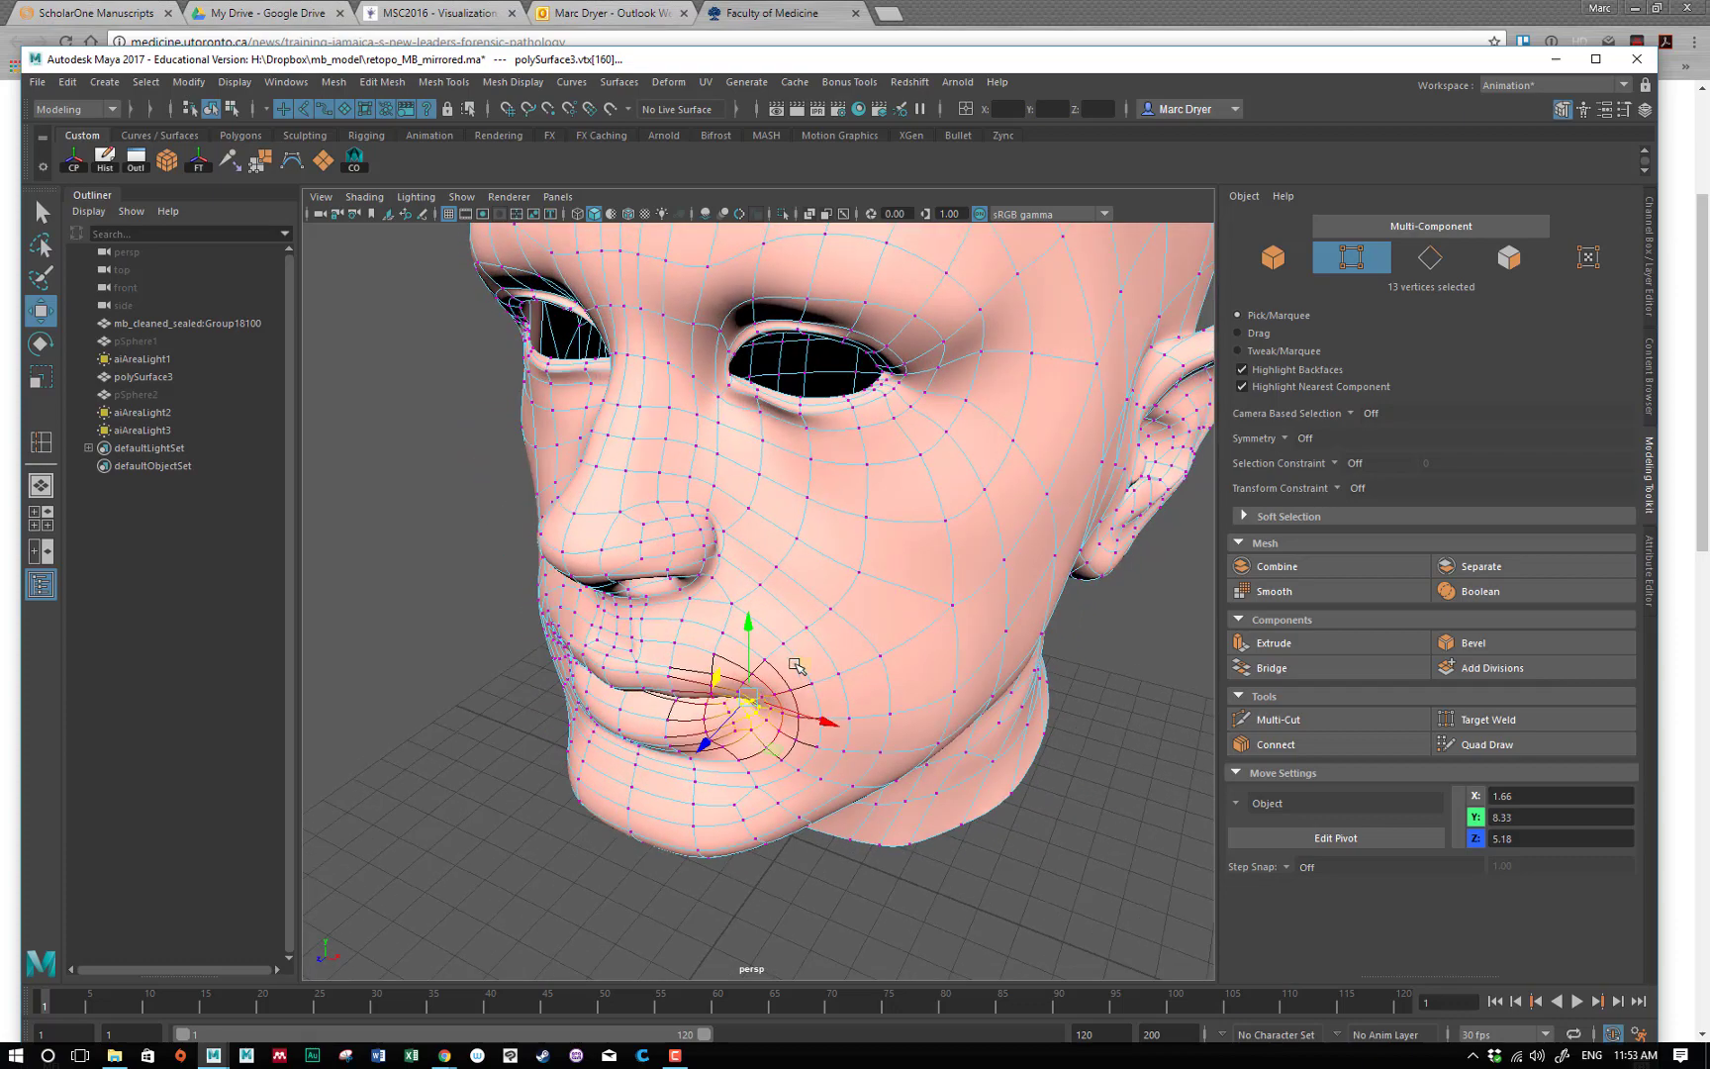
left_click_drag(798, 665, 754, 470)
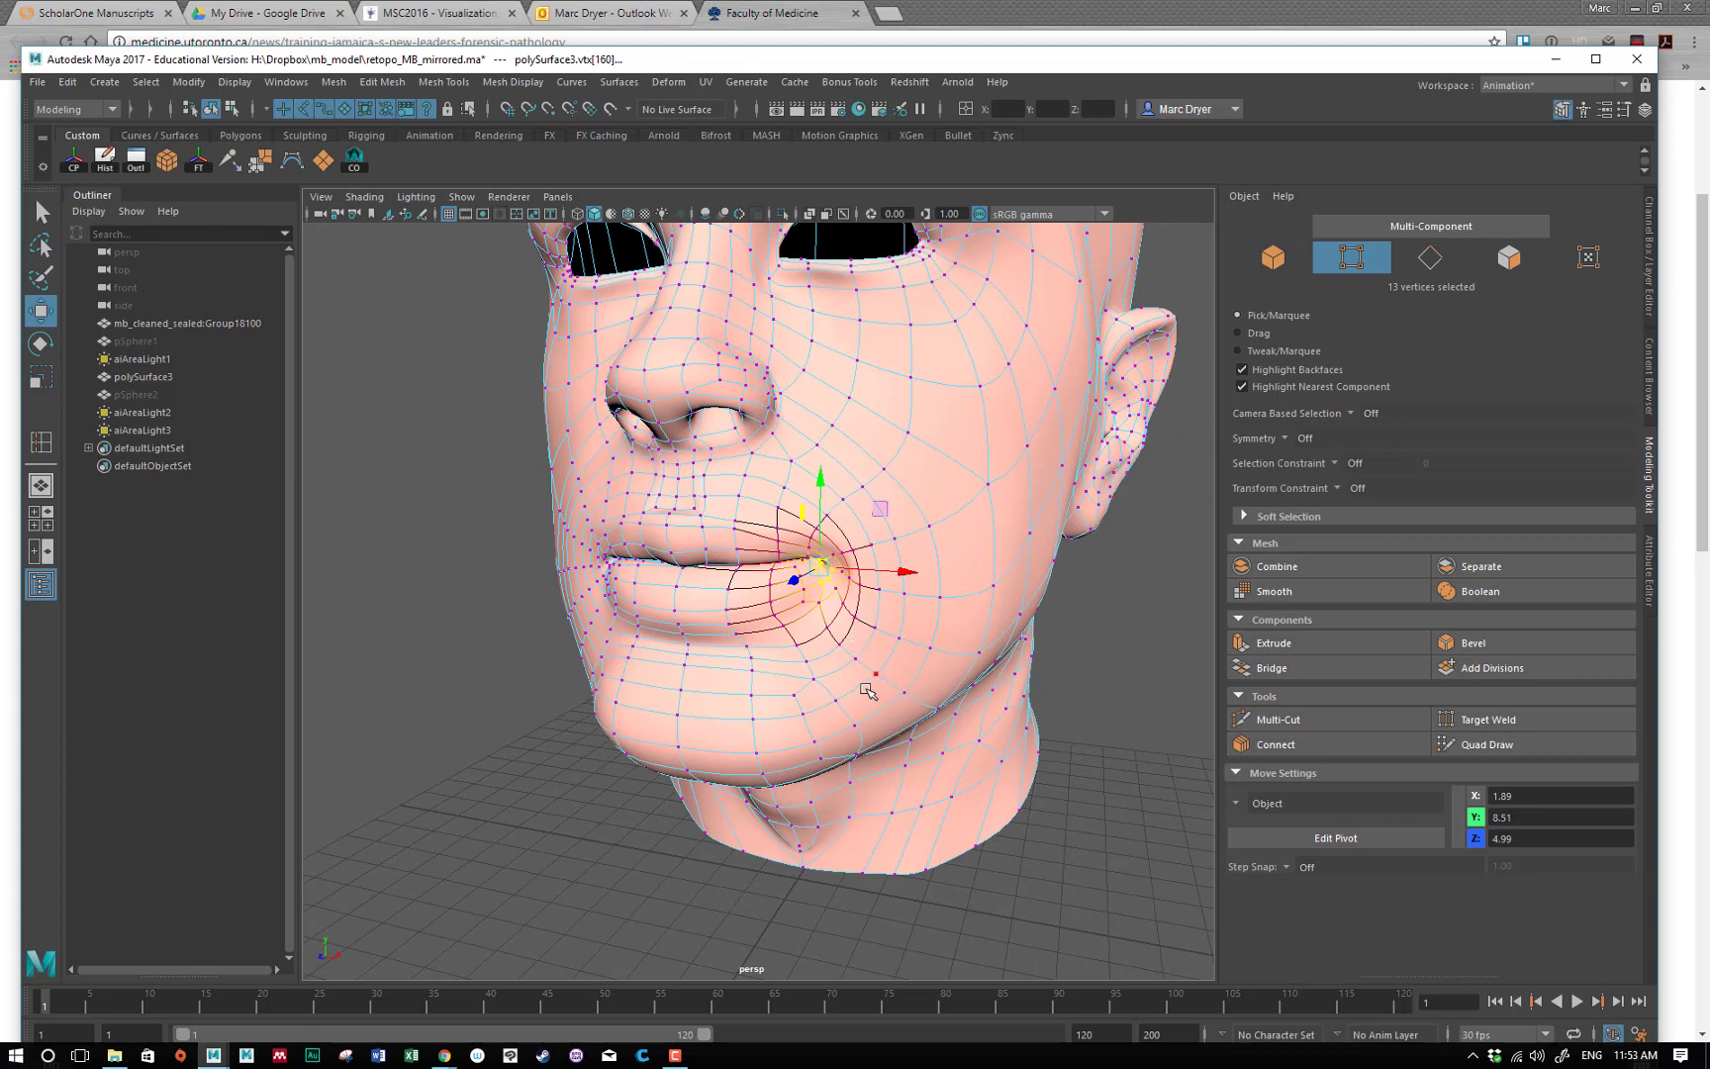
right_click_drag(868, 691, 607, 511, "alt")
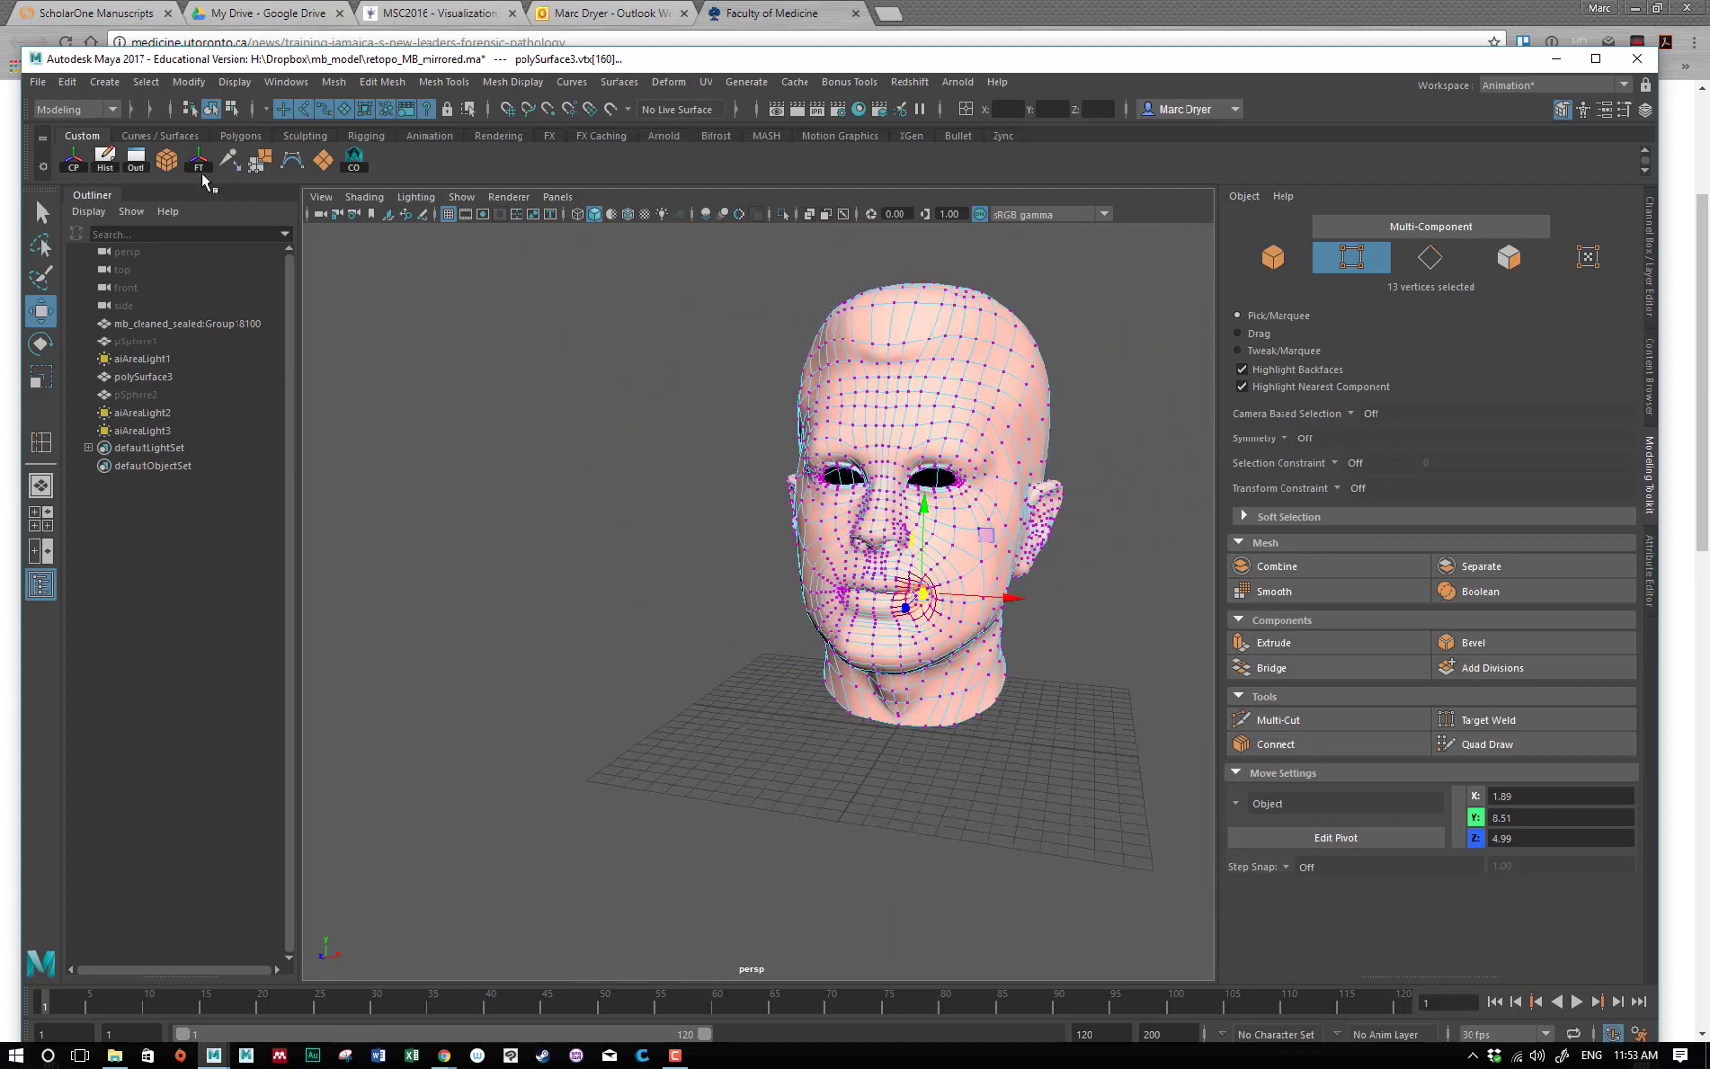
Create a polygon cube, move it beside the head to about -25.66 in X, and show its creation attributes.
left_click(166, 159)
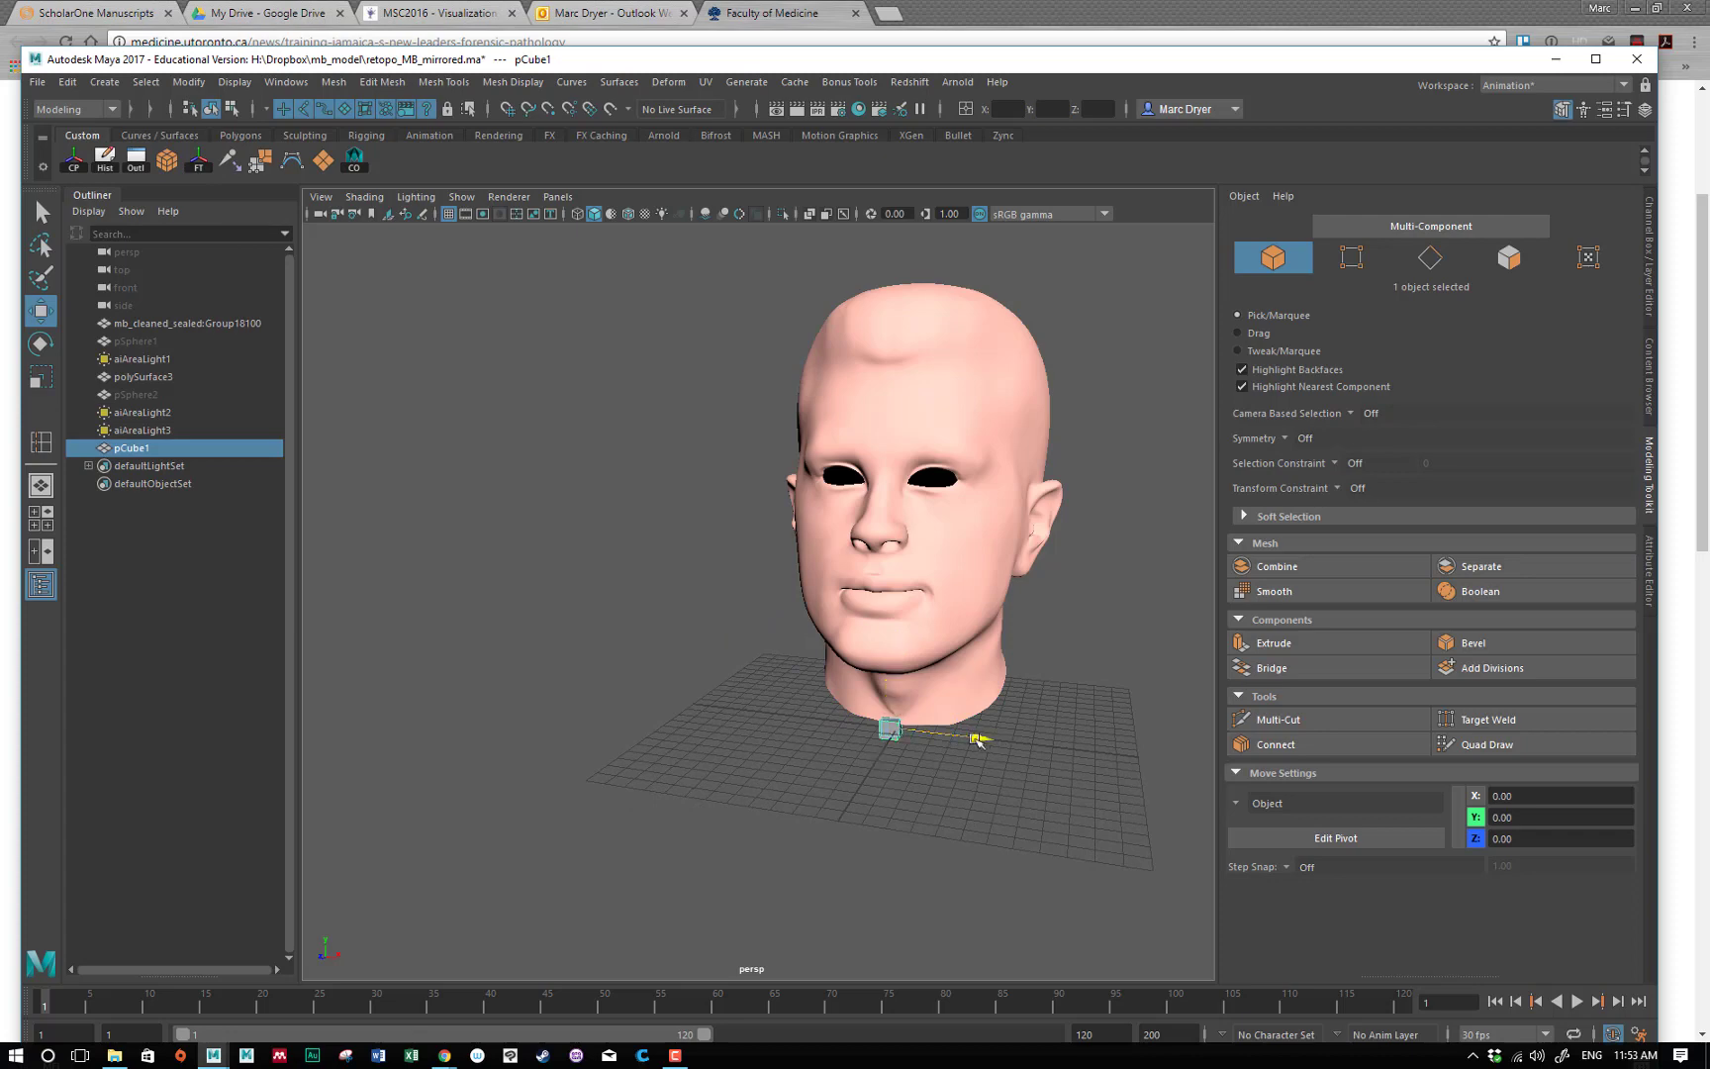
left_click_drag(977, 740, 579, 690)
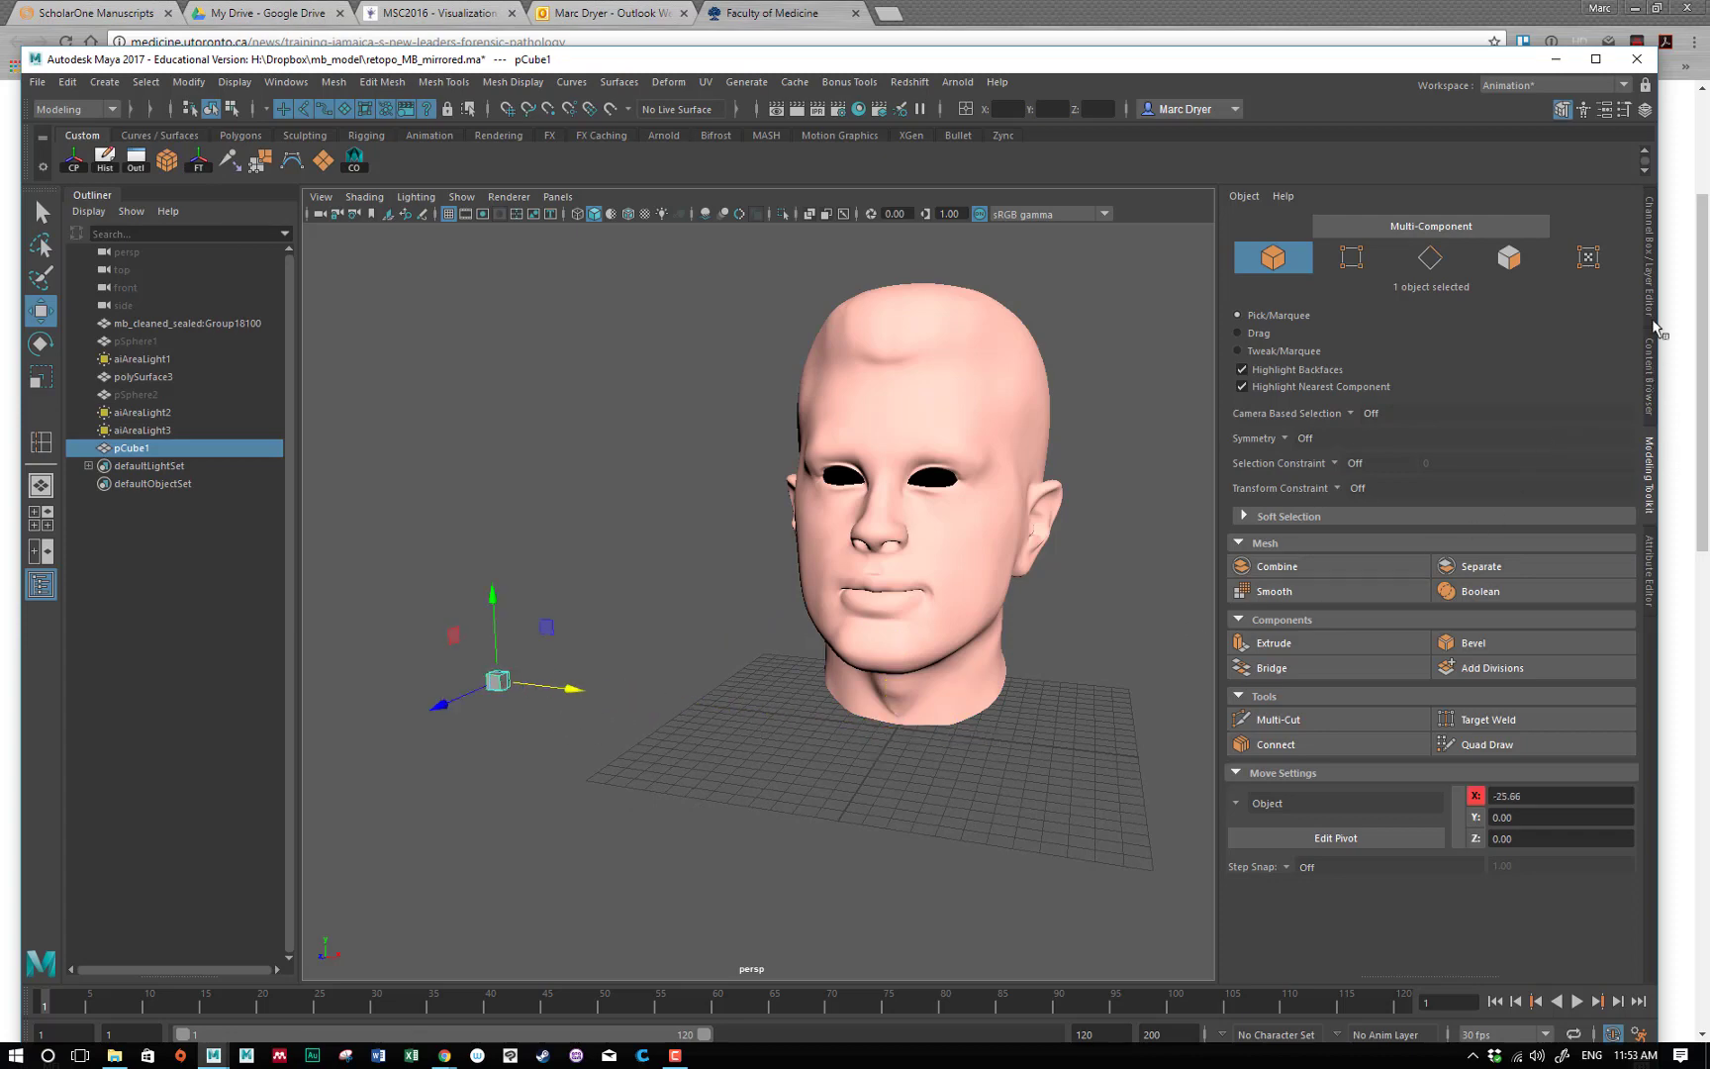
left_click(1649, 259)
left_click(1249, 433)
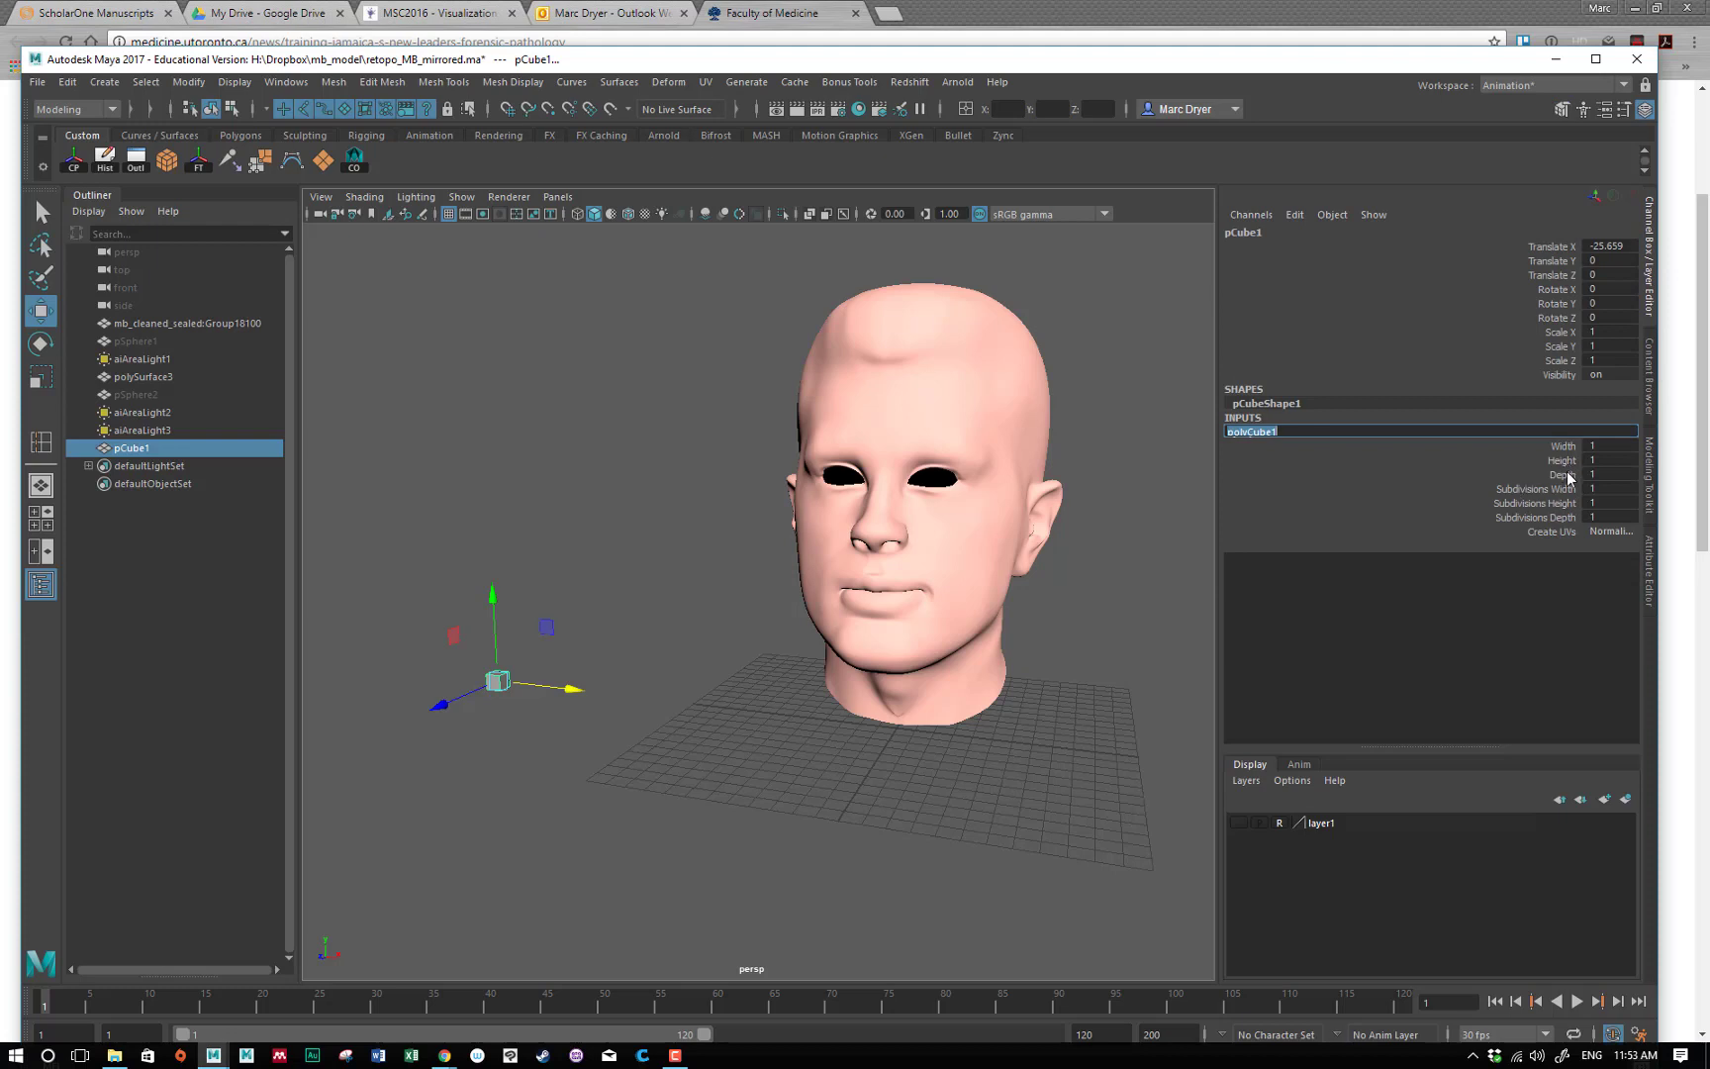
Widen the cube into a long bar with a width of 13.6 and set its width subdivisions to 2.
left_click(1563, 447)
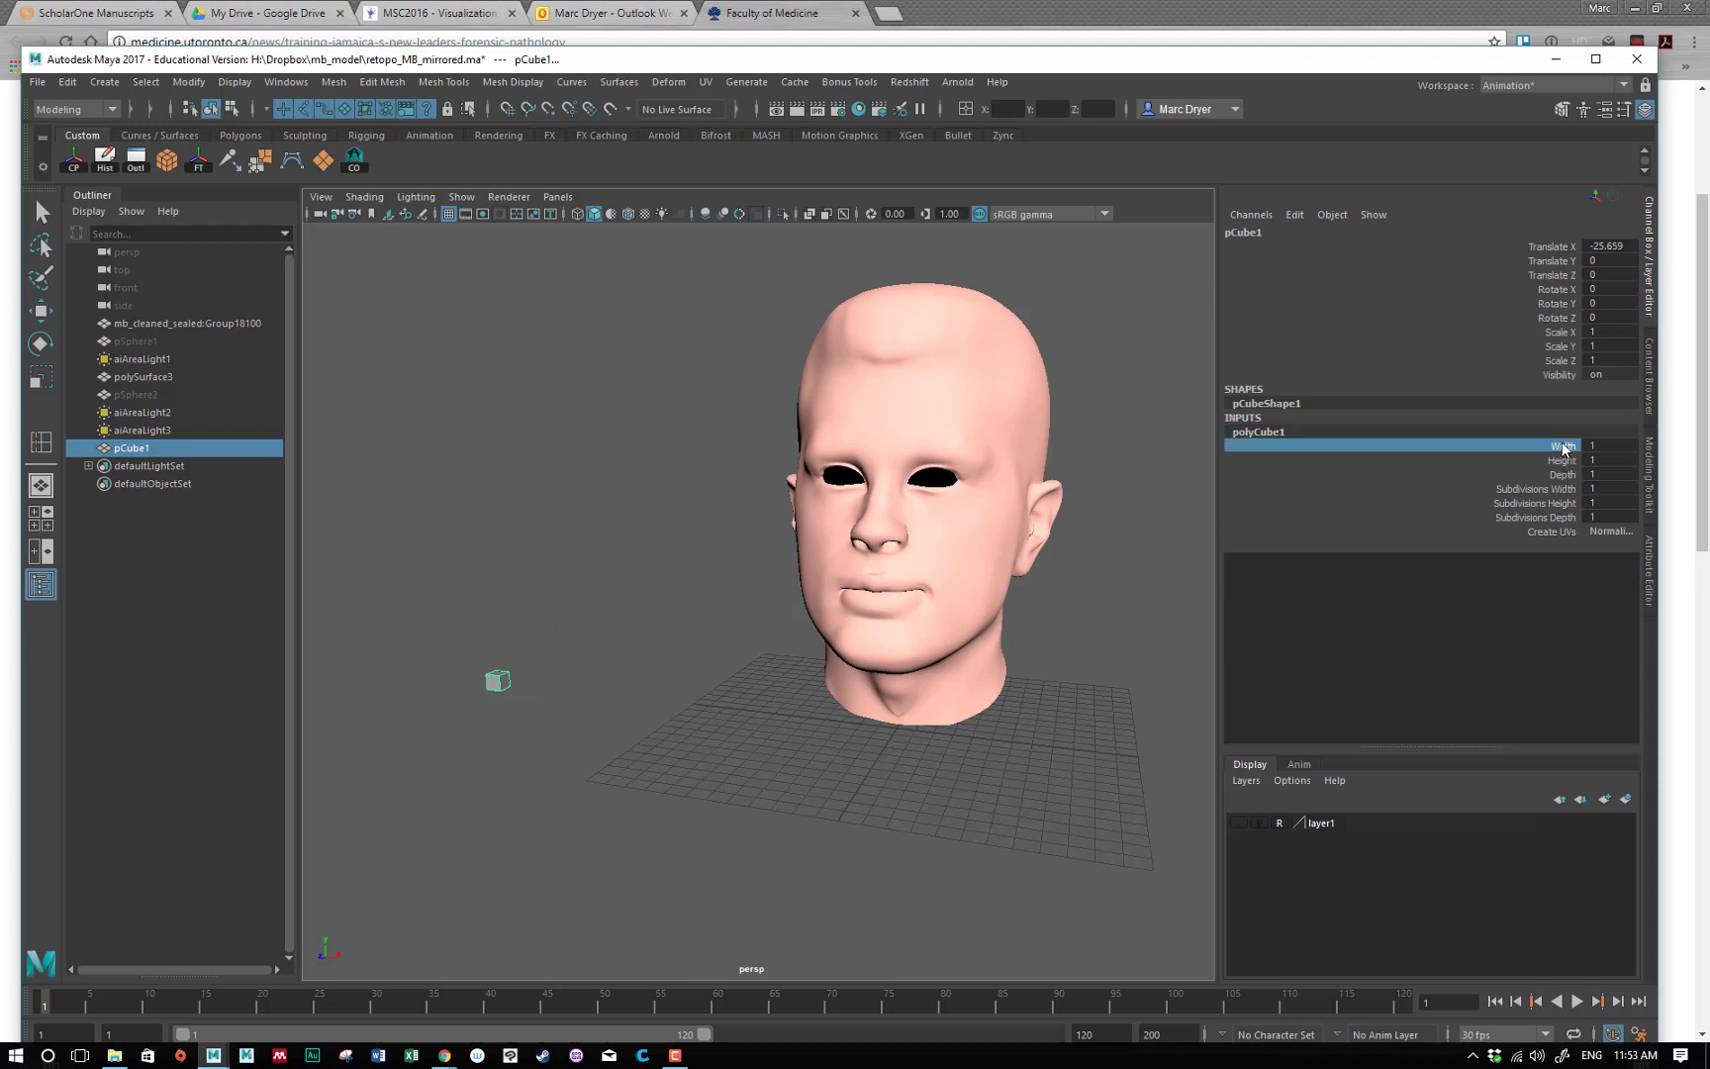
left_click(1499, 492)
middle_click_drag(692, 811, 732, 811)
left_click_drag(446, 814, 561, 806, "alt")
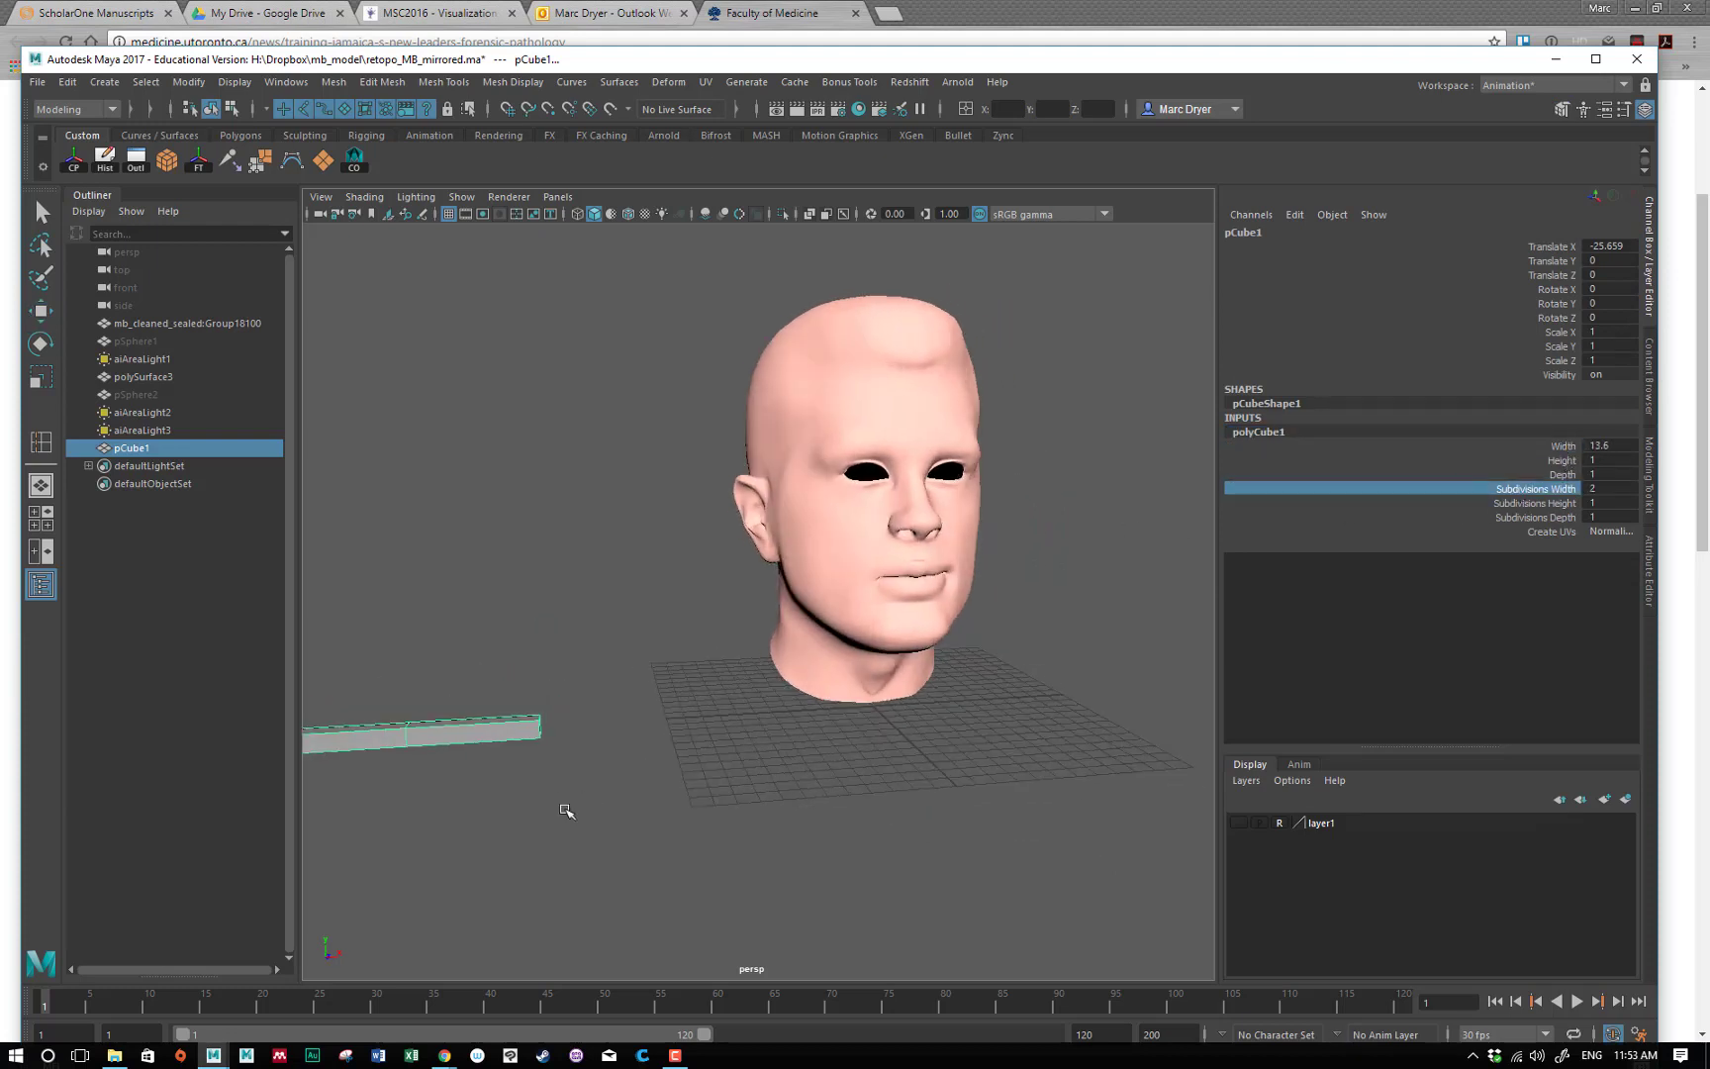
middle_click_drag(415, 788, 758, 721, "alt")
right_click_drag(757, 721, 886, 760, "alt")
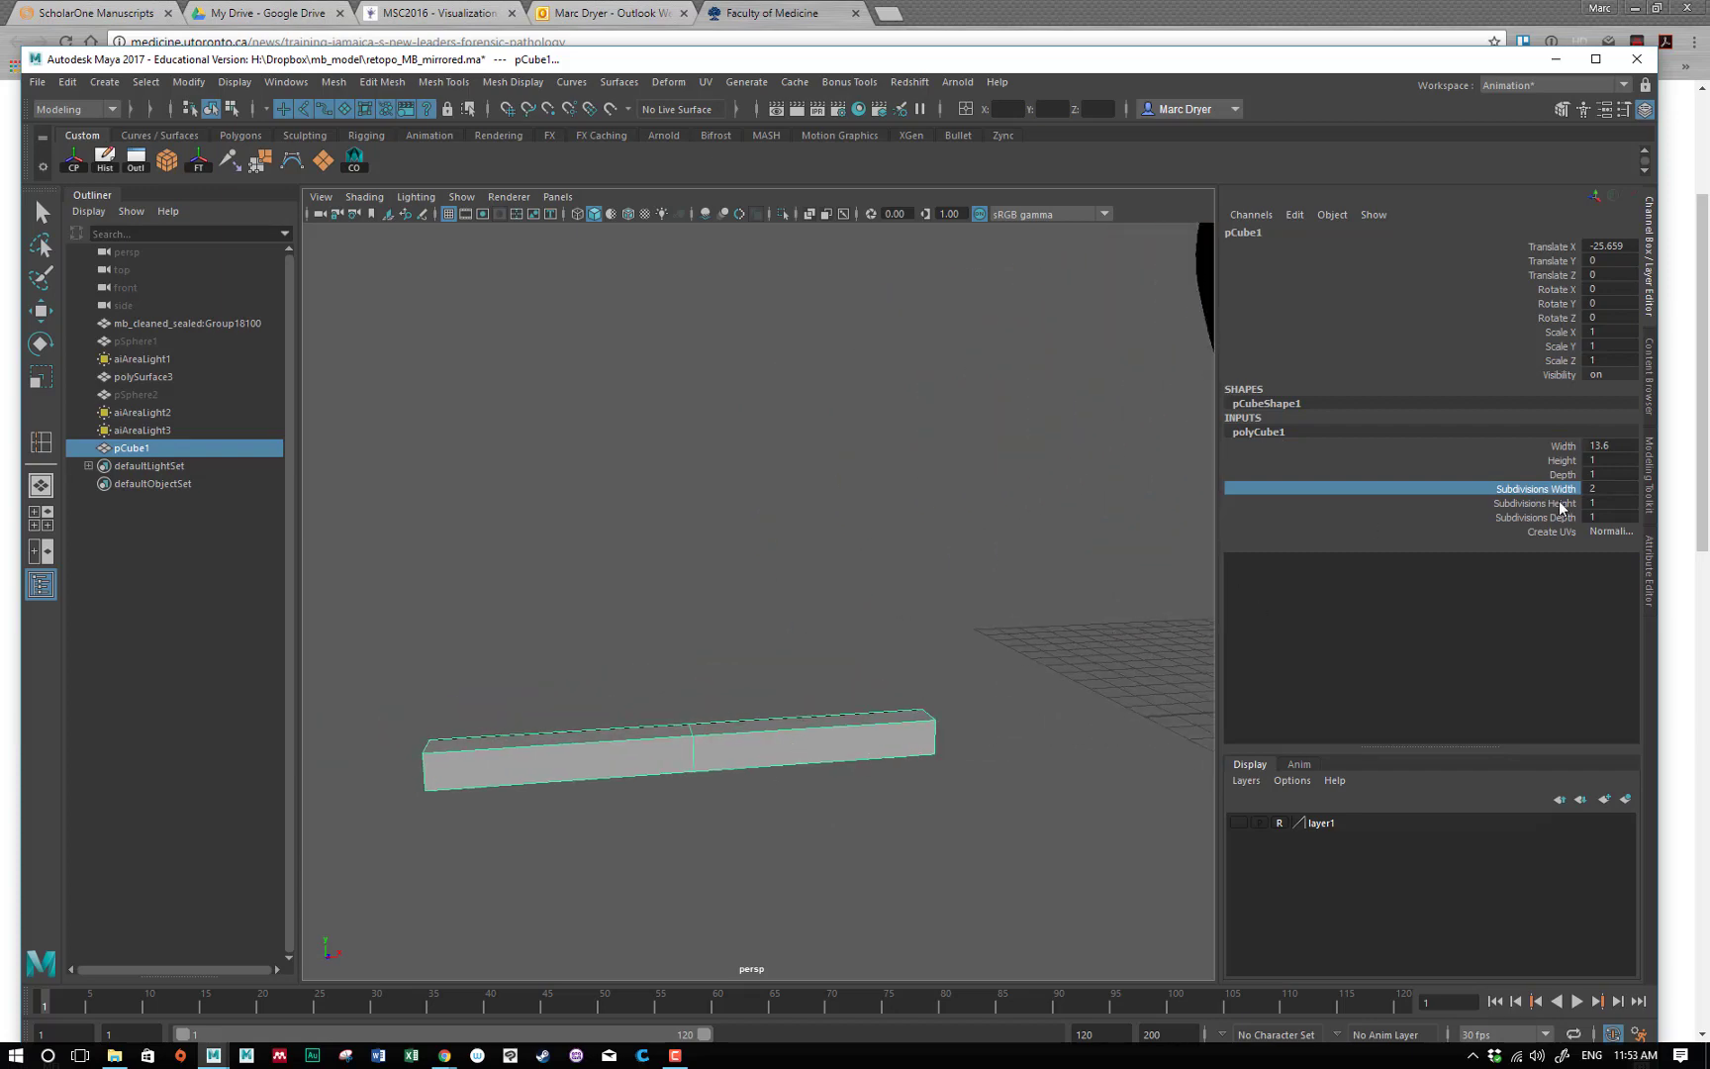
Set the bar's width subdivisions to 1.
middle_click_drag(960, 584, 945, 583)
left_click_drag(733, 736, 679, 707, "alt")
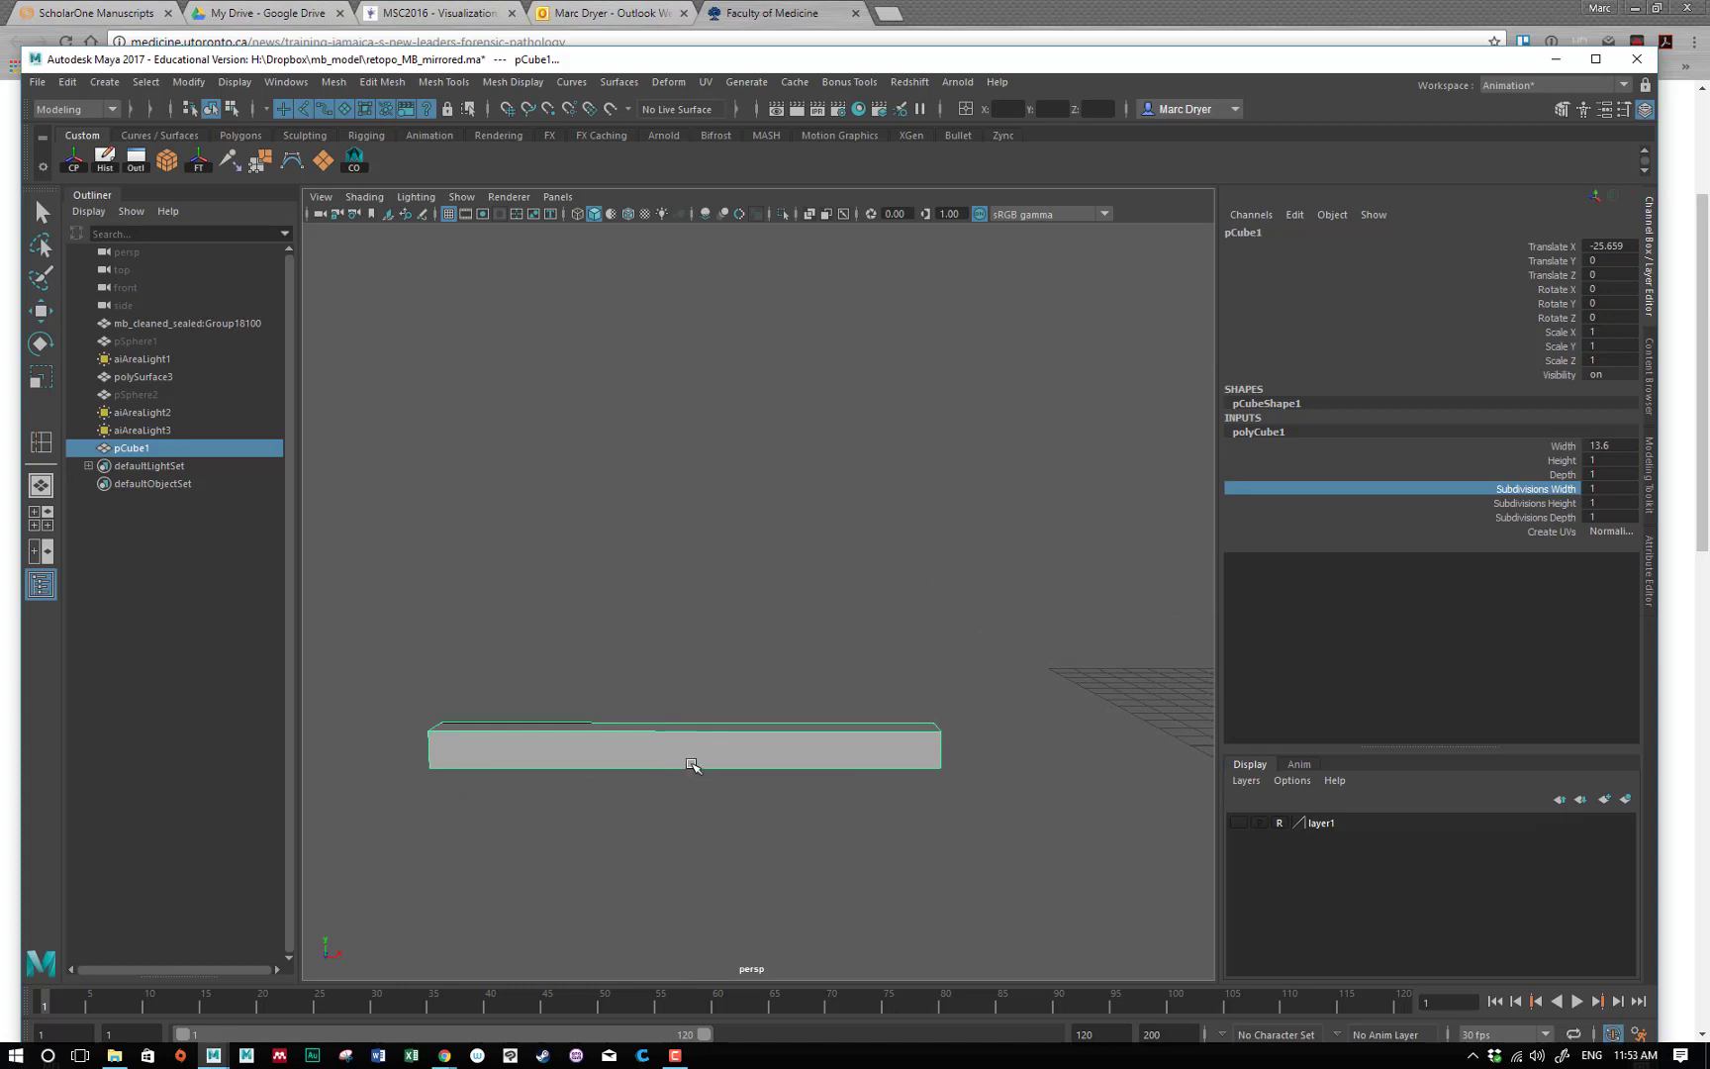
left_click_drag(709, 758, 692, 759, "alt")
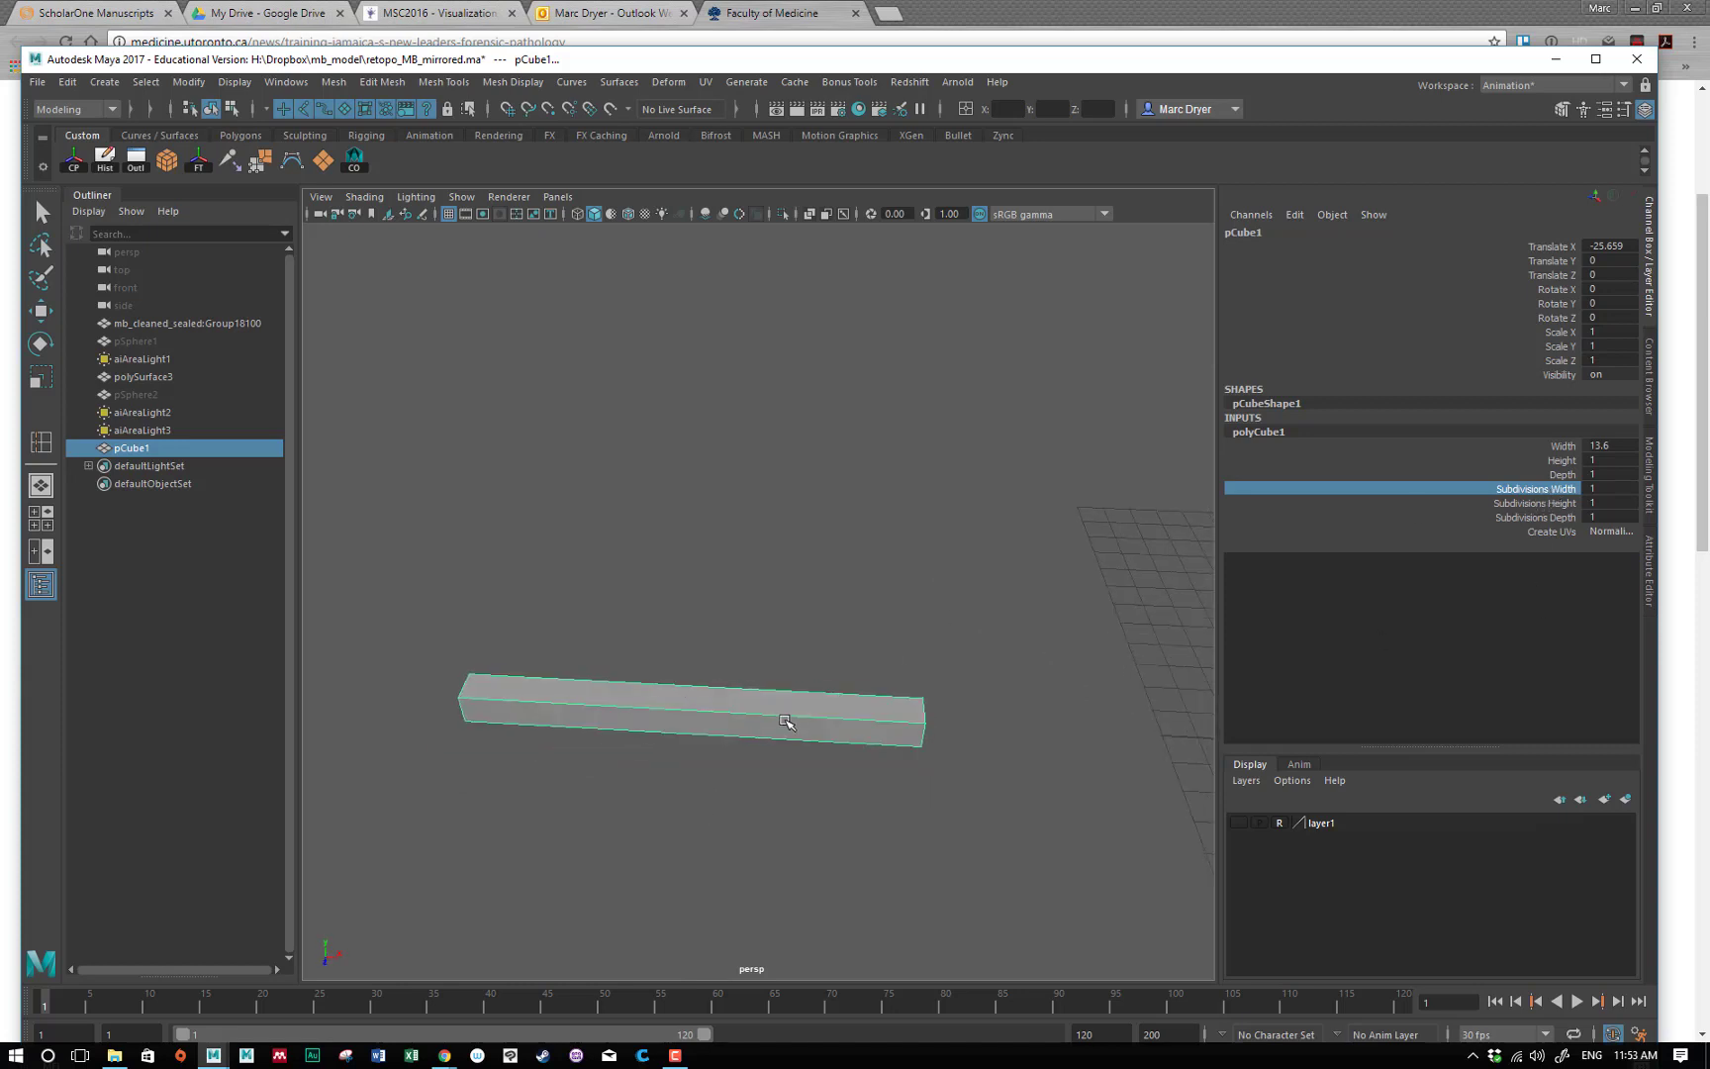
Insert three edge loops around the middle of the bar with the Insert Edge Loop tool.
right_click_drag(779, 698, 655, 621, "shift")
left_click_drag(709, 726, 779, 756)
left_click(678, 713)
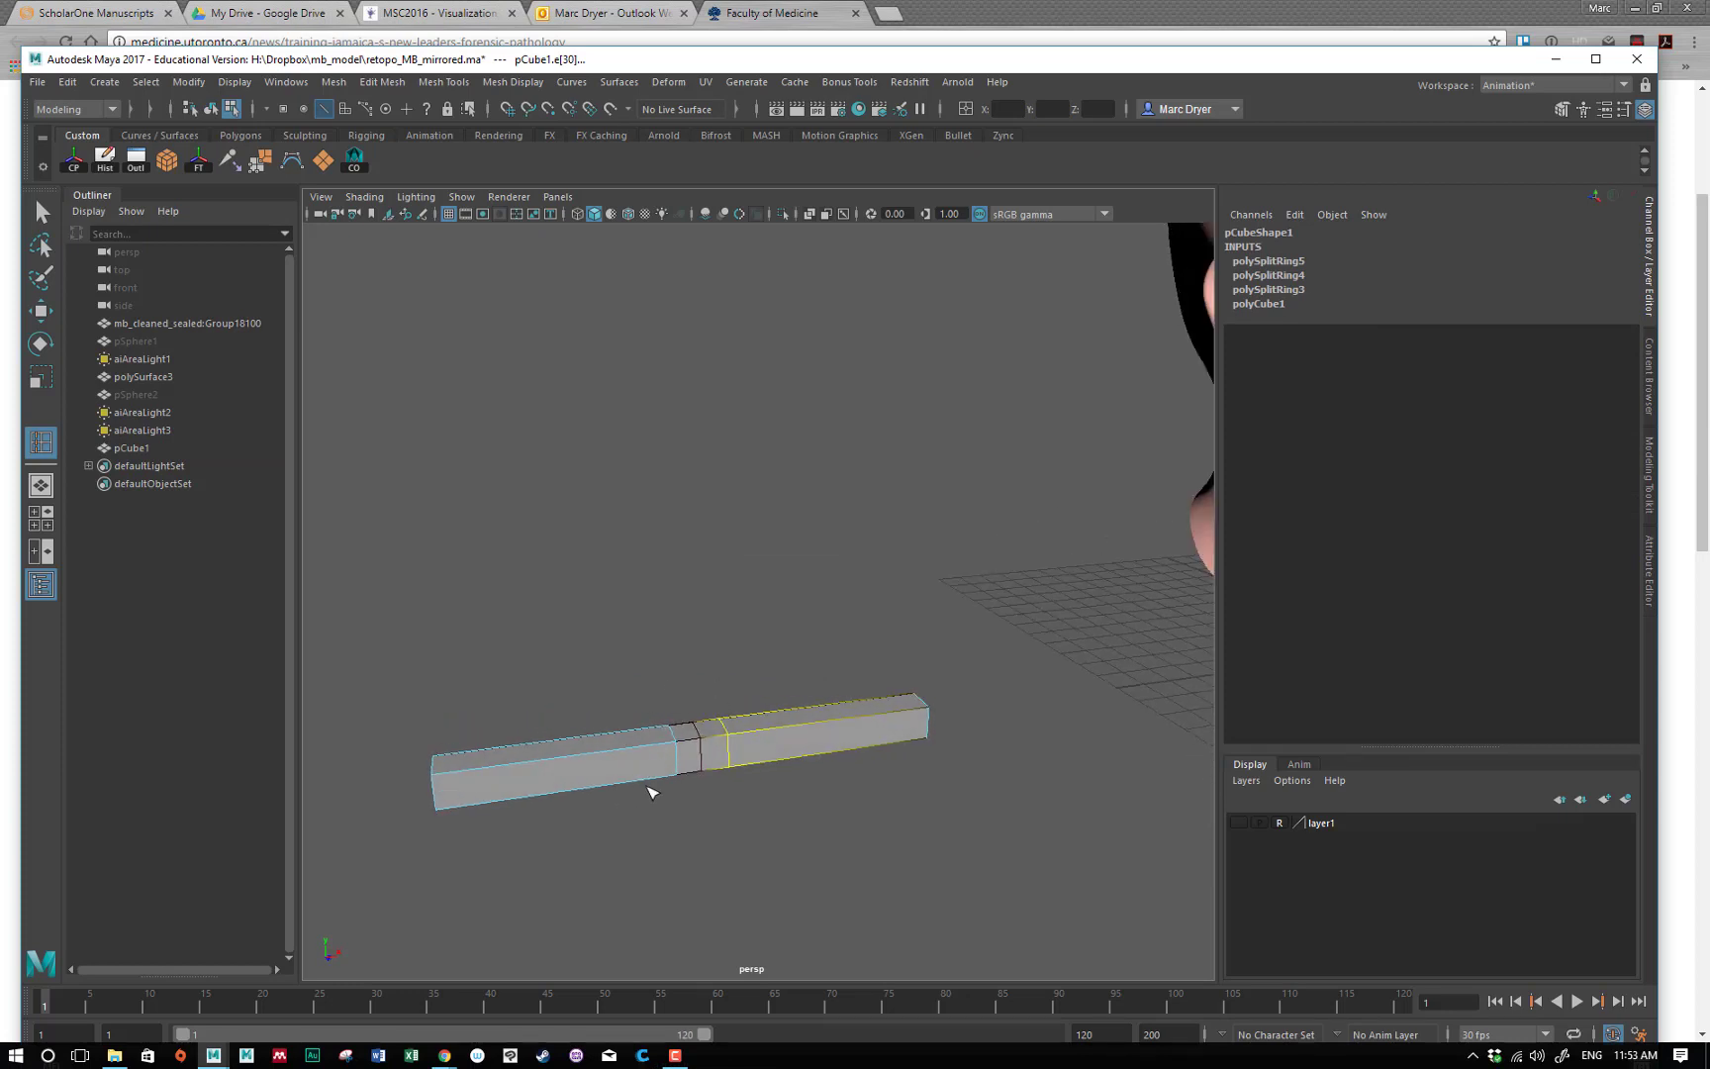
right_click_drag(1050, 855, 1006, 785, "alt")
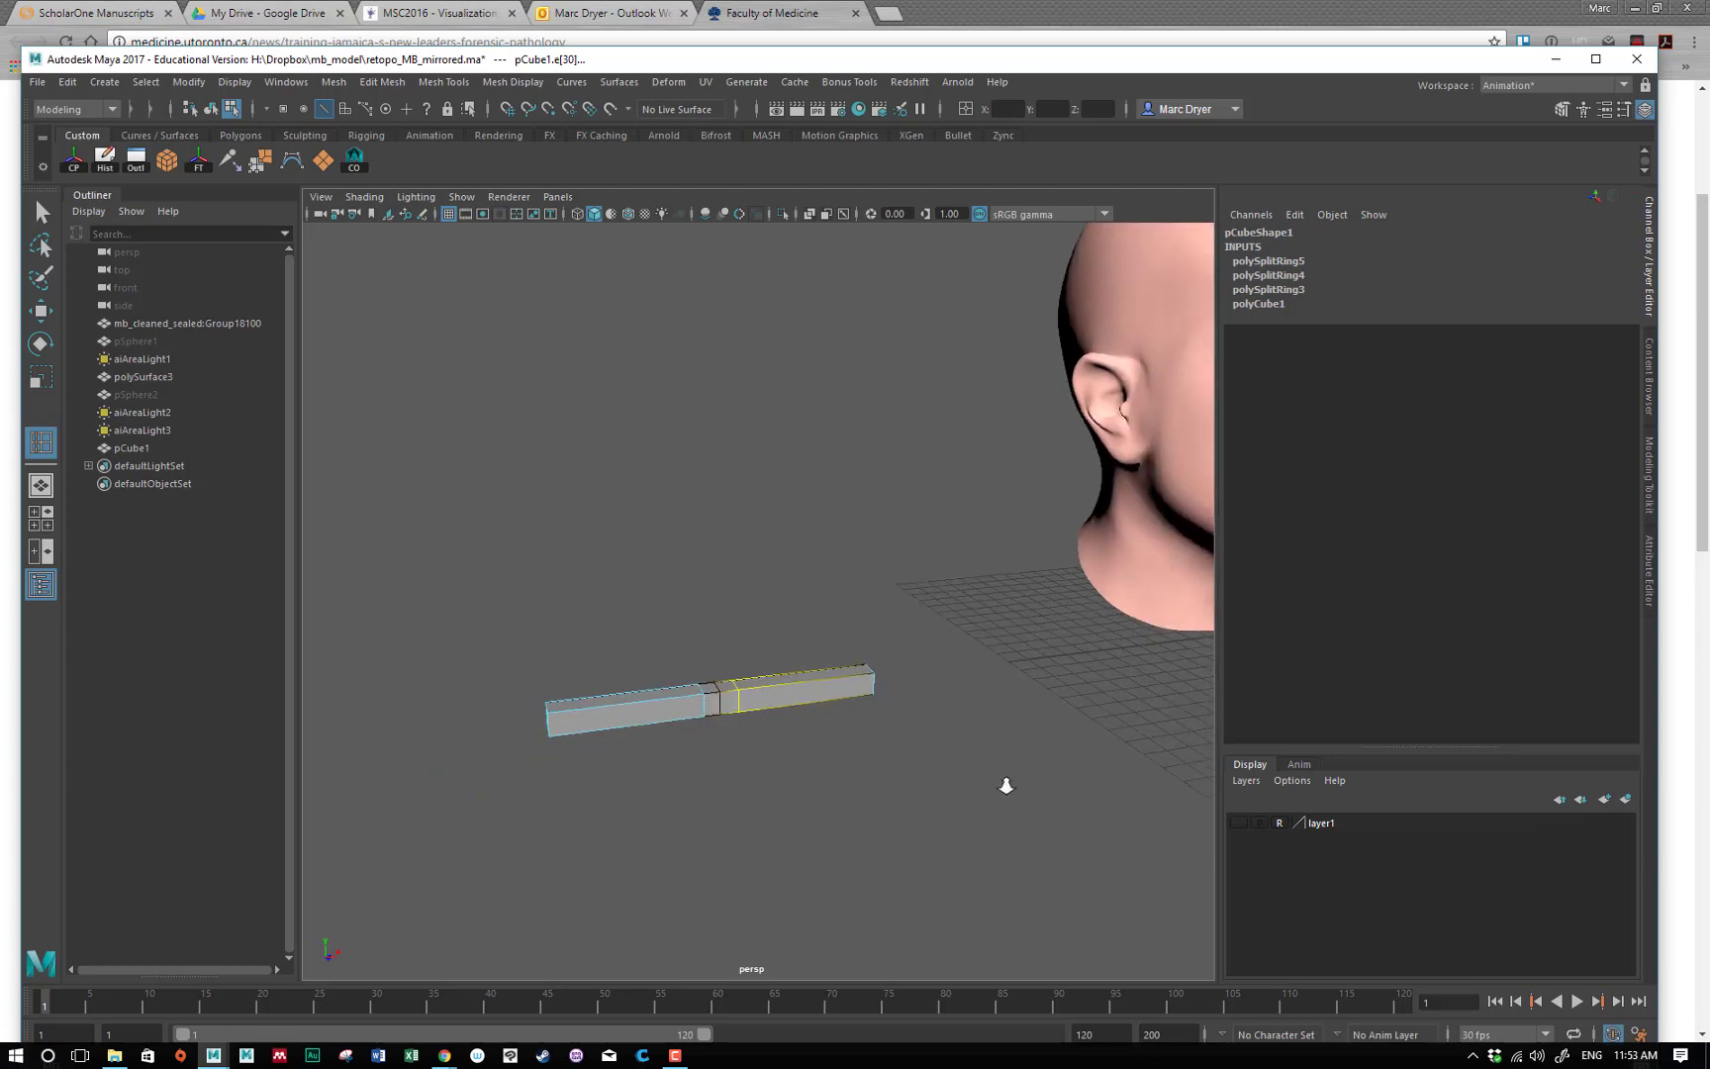
left_click_drag(1006, 785, 767, 752, "alt")
key("q")
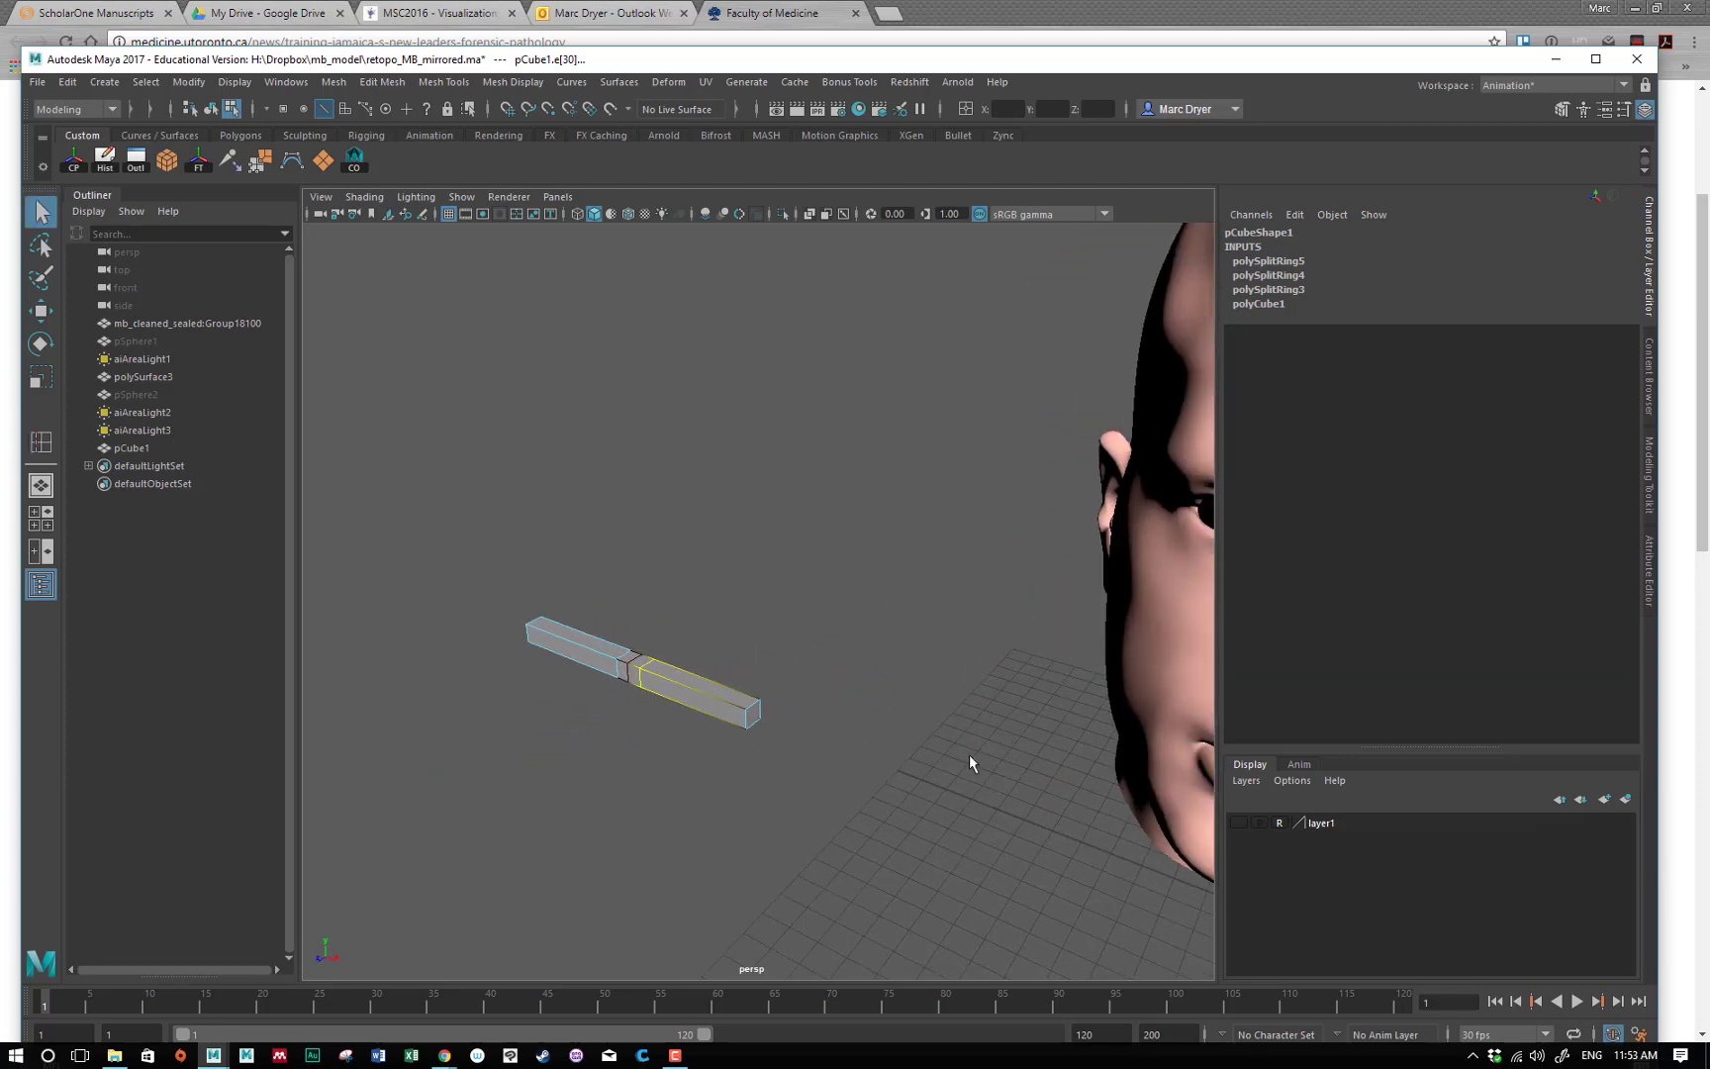
Switch from the bar to the head mesh and select the whole head as an object.
right_click_drag(969, 755, 895, 695, "alt")
left_click(1038, 651)
double_click(1041, 657)
left_click_drag(1058, 669, 987, 658, "alt")
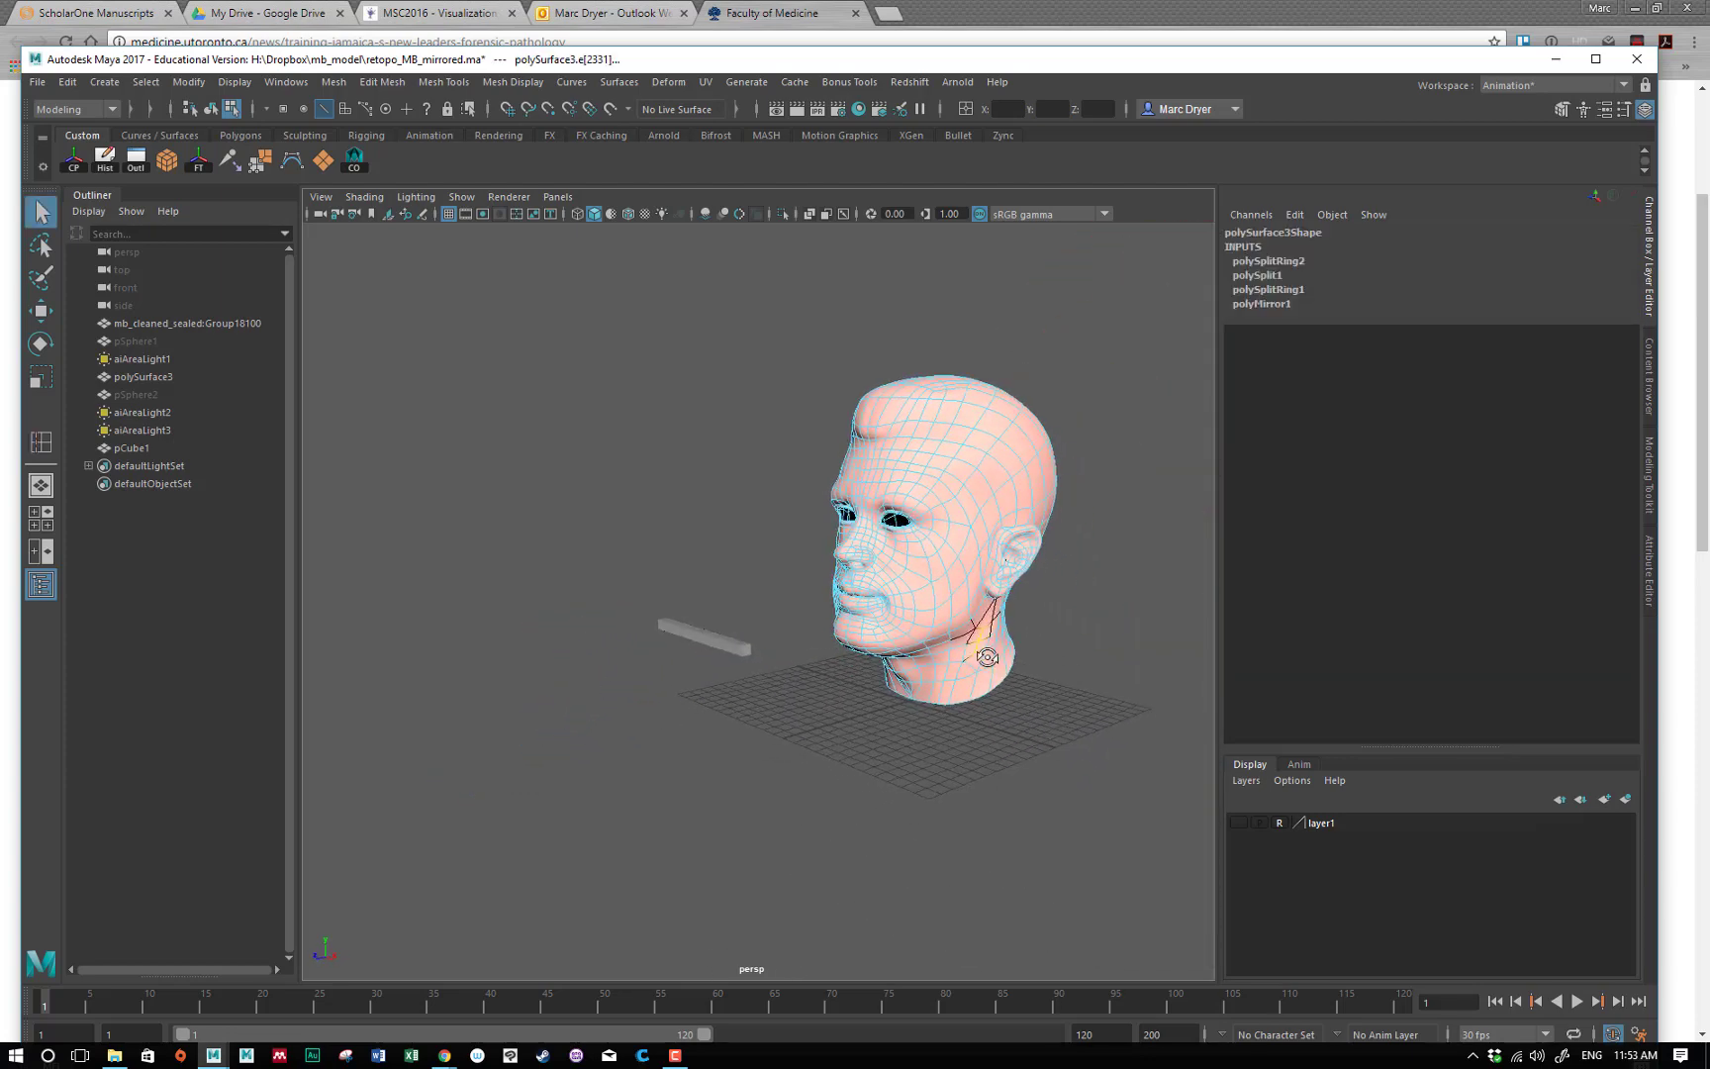
right_click_drag(965, 531, 1051, 528)
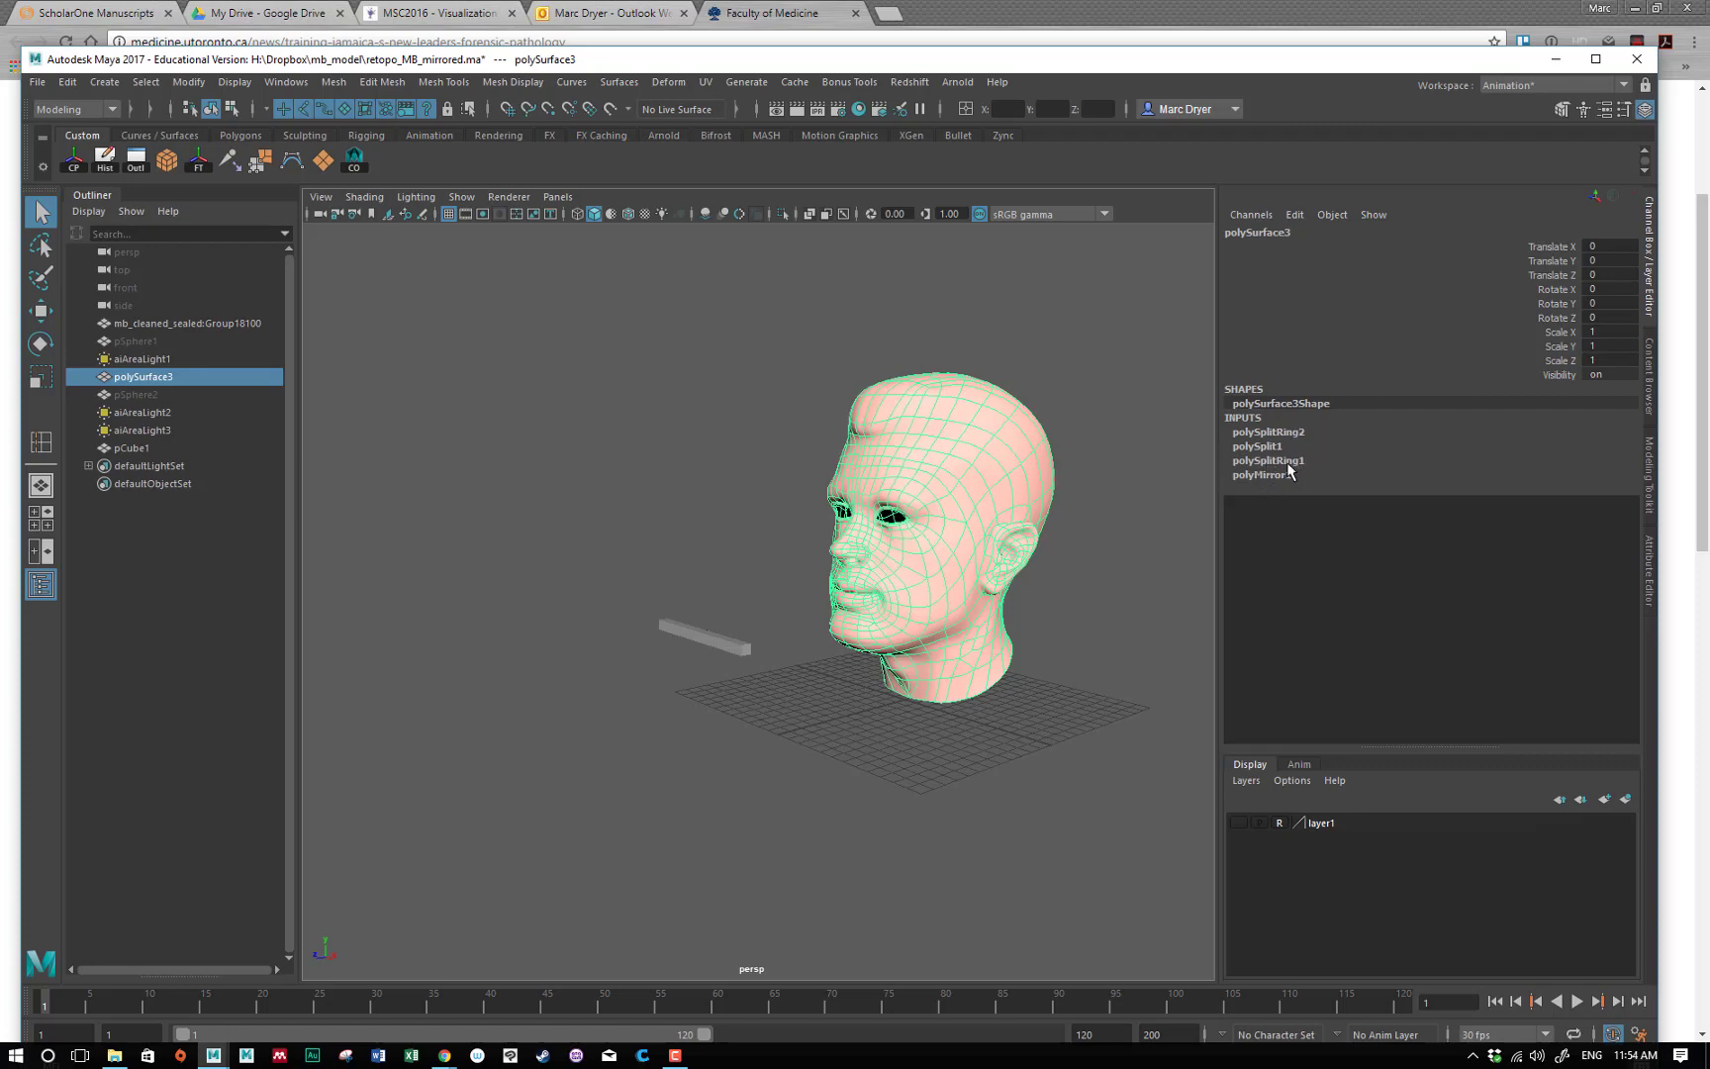
Examine the head's construction history and expand the settings of its polyMirror1 node.
left_click_drag(967, 610, 1031, 570, "alt")
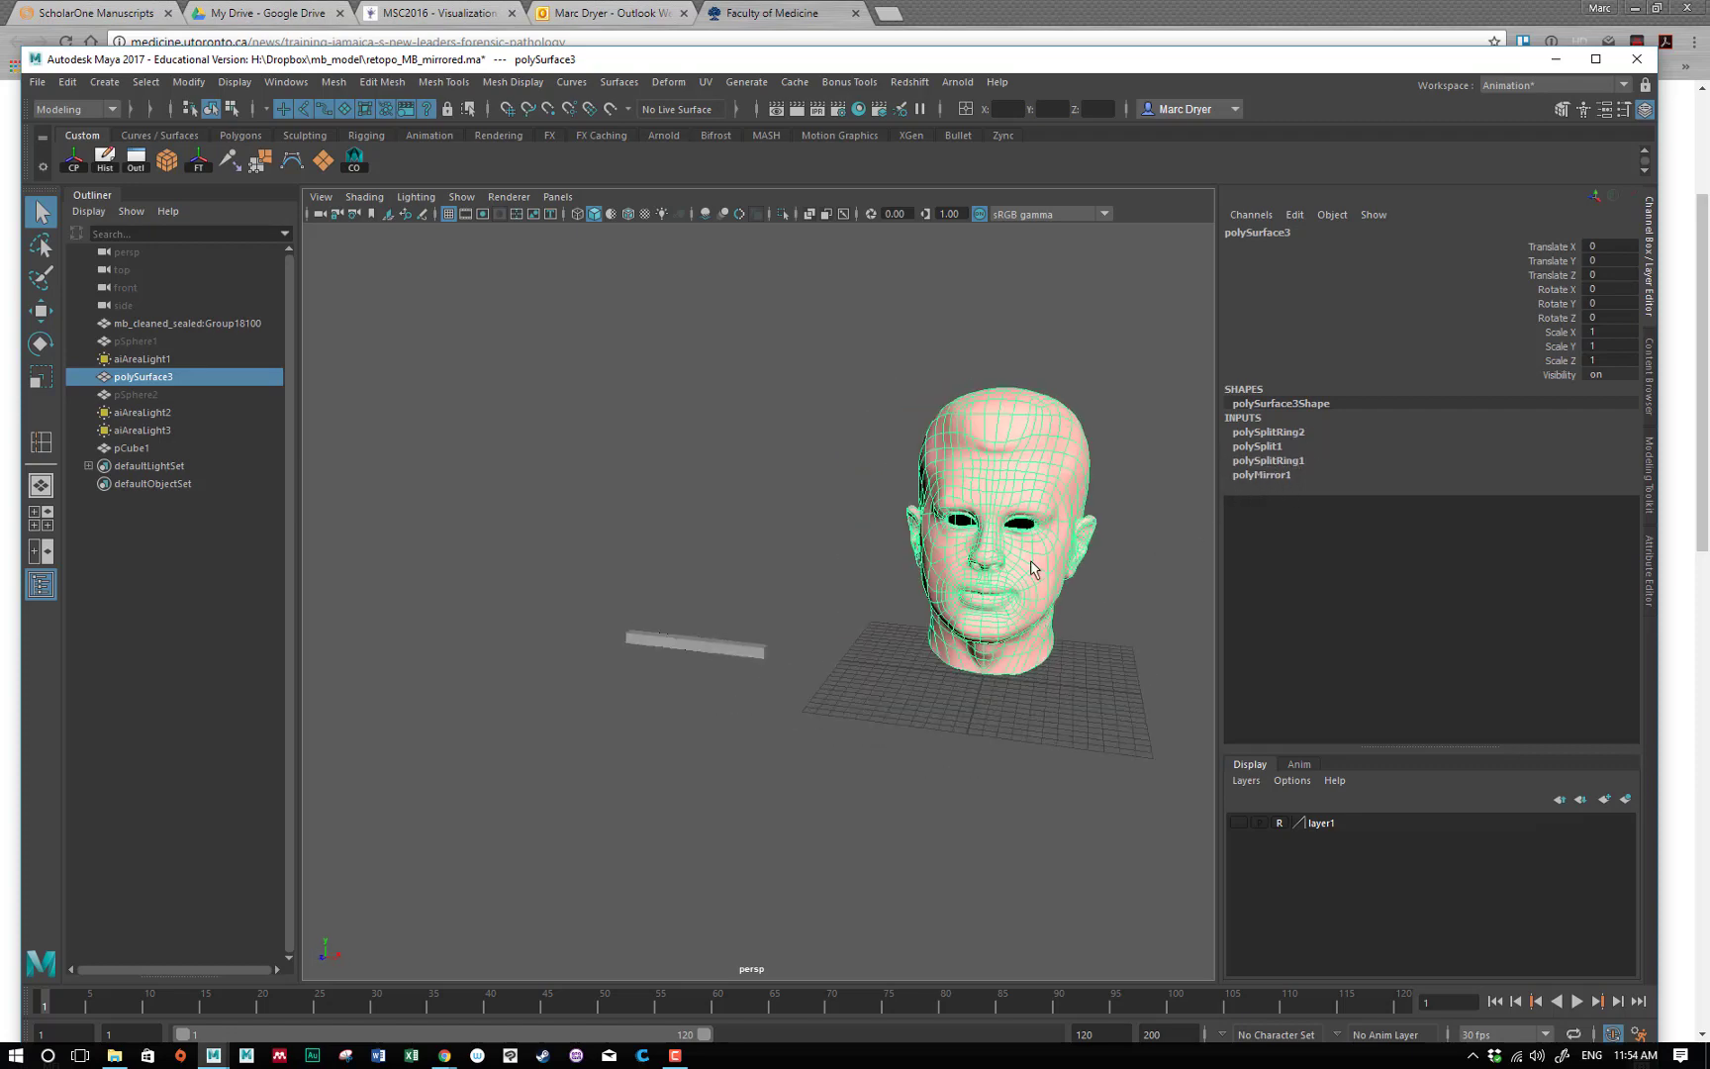
middle_click_drag(1030, 569, 752, 604, "alt")
right_click_drag(752, 604, 1046, 560, "alt")
middle_click_drag(1046, 559, 1042, 709, "alt")
left_click_drag(1041, 708, 972, 627, "alt")
left_click(1258, 475)
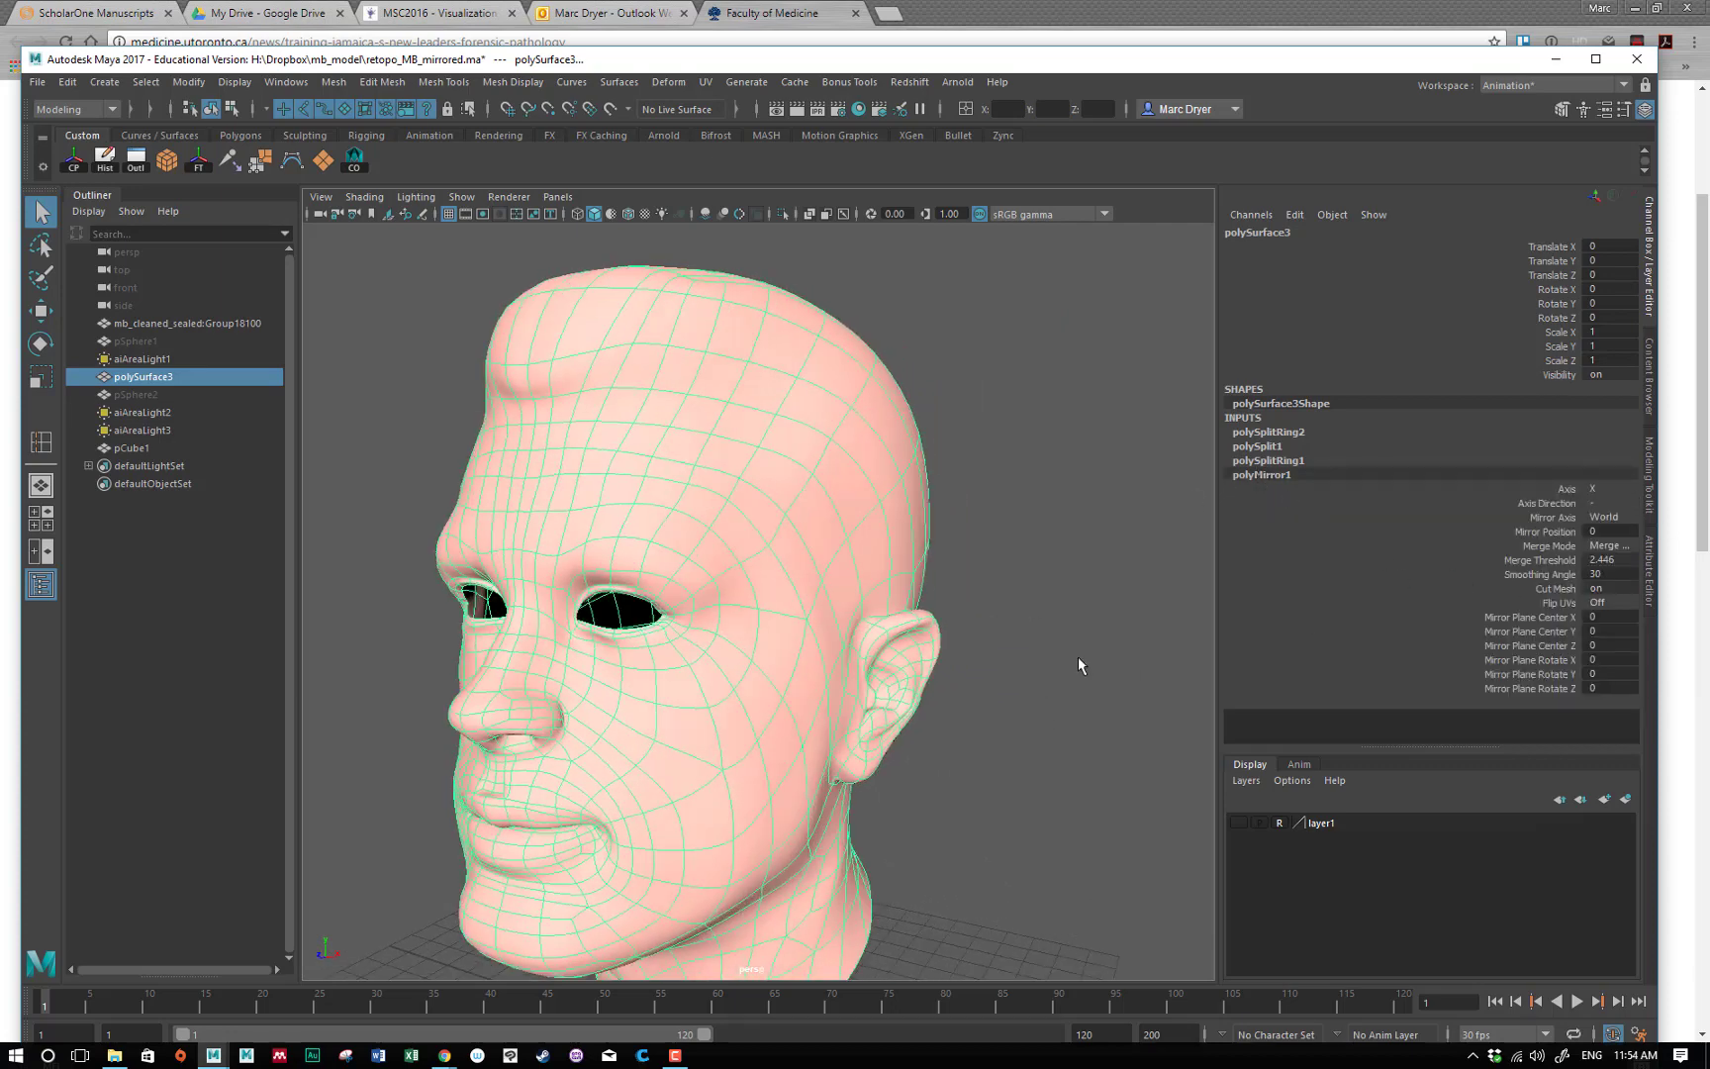
Delete the construction history of the head mesh.
left_click_drag(849, 539, 900, 523, "alt")
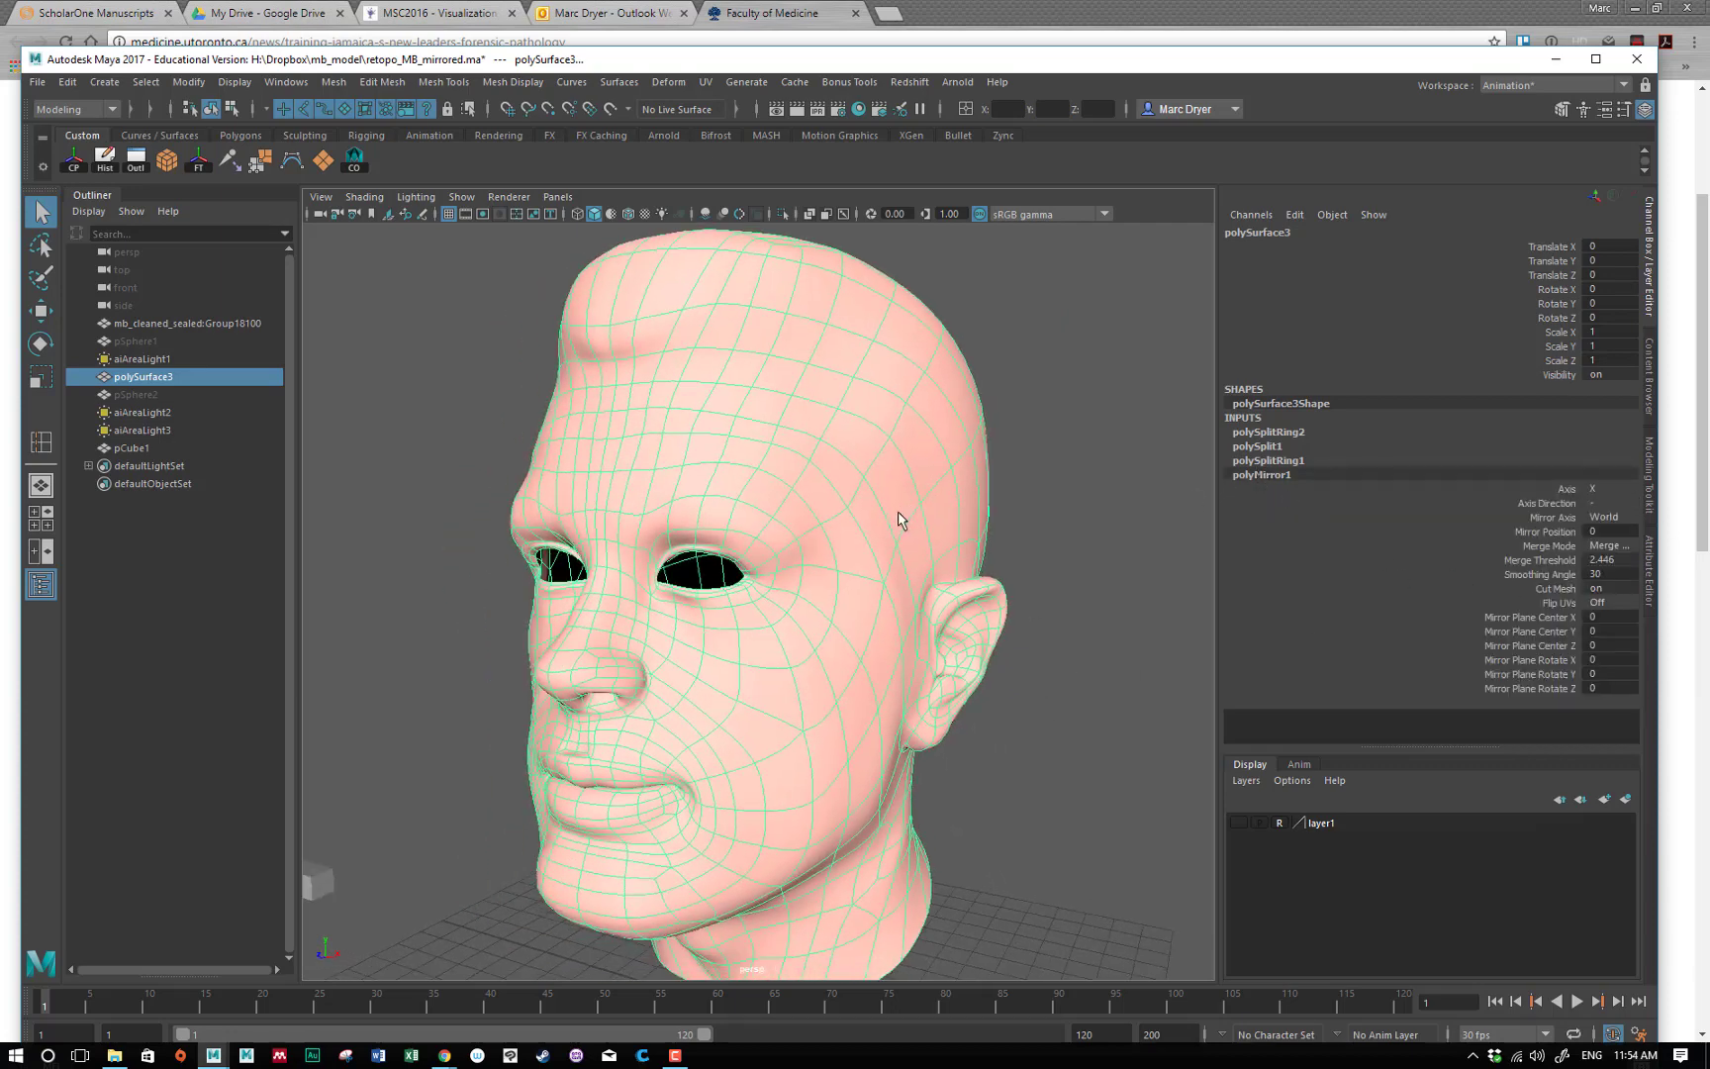
left_click(71, 89)
mouse_move(123, 294)
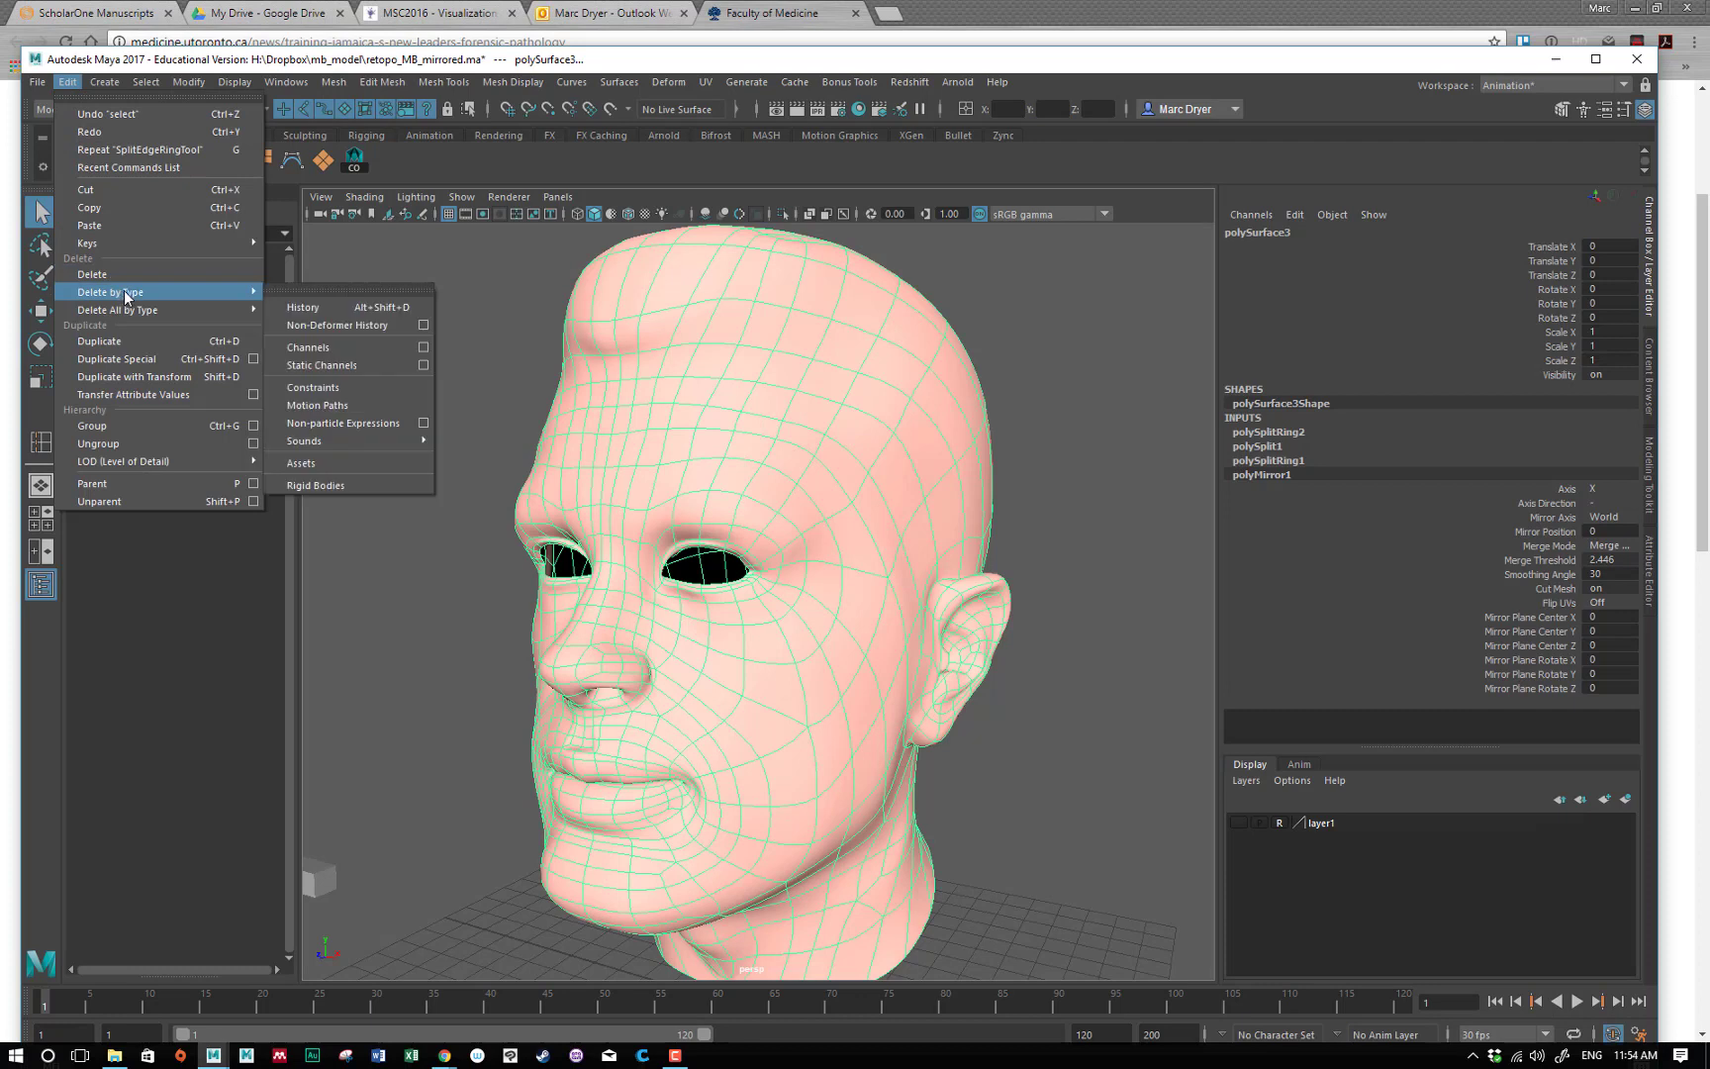
left_click(339, 309)
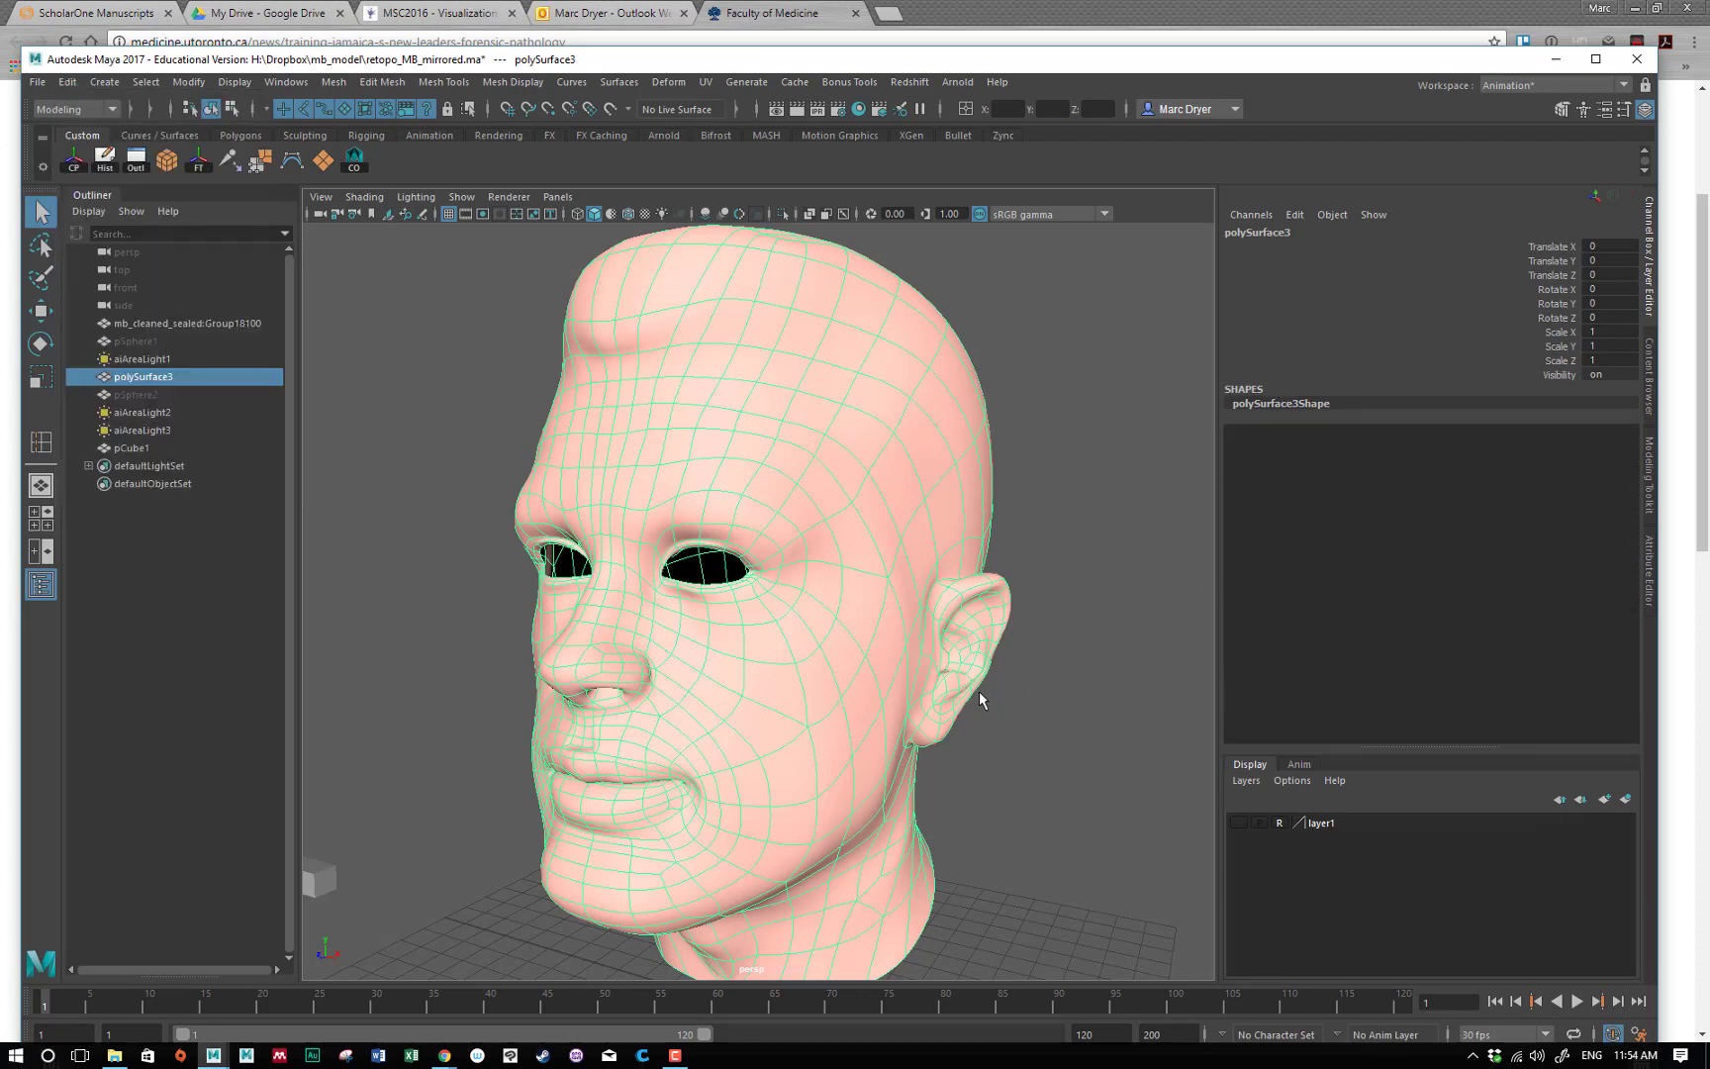
left_click_drag(980, 699, 878, 701, "alt")
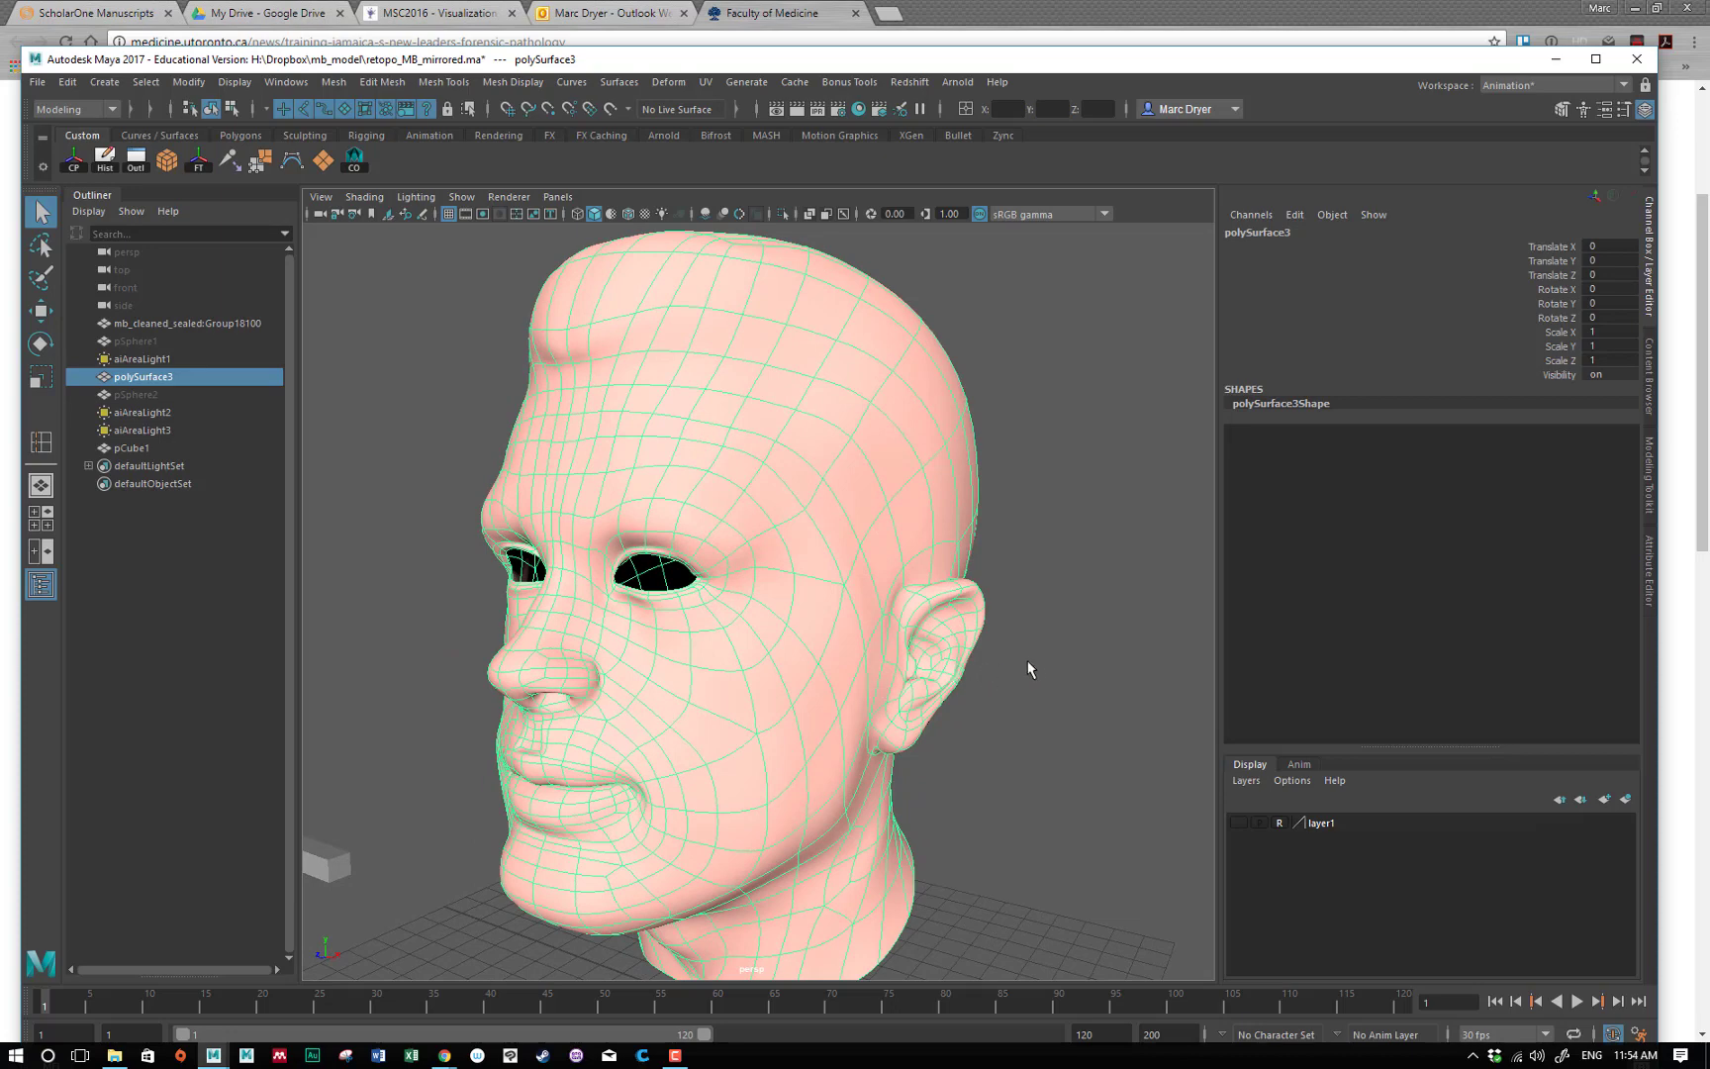
right_click_drag(1029, 670, 893, 650, "alt")
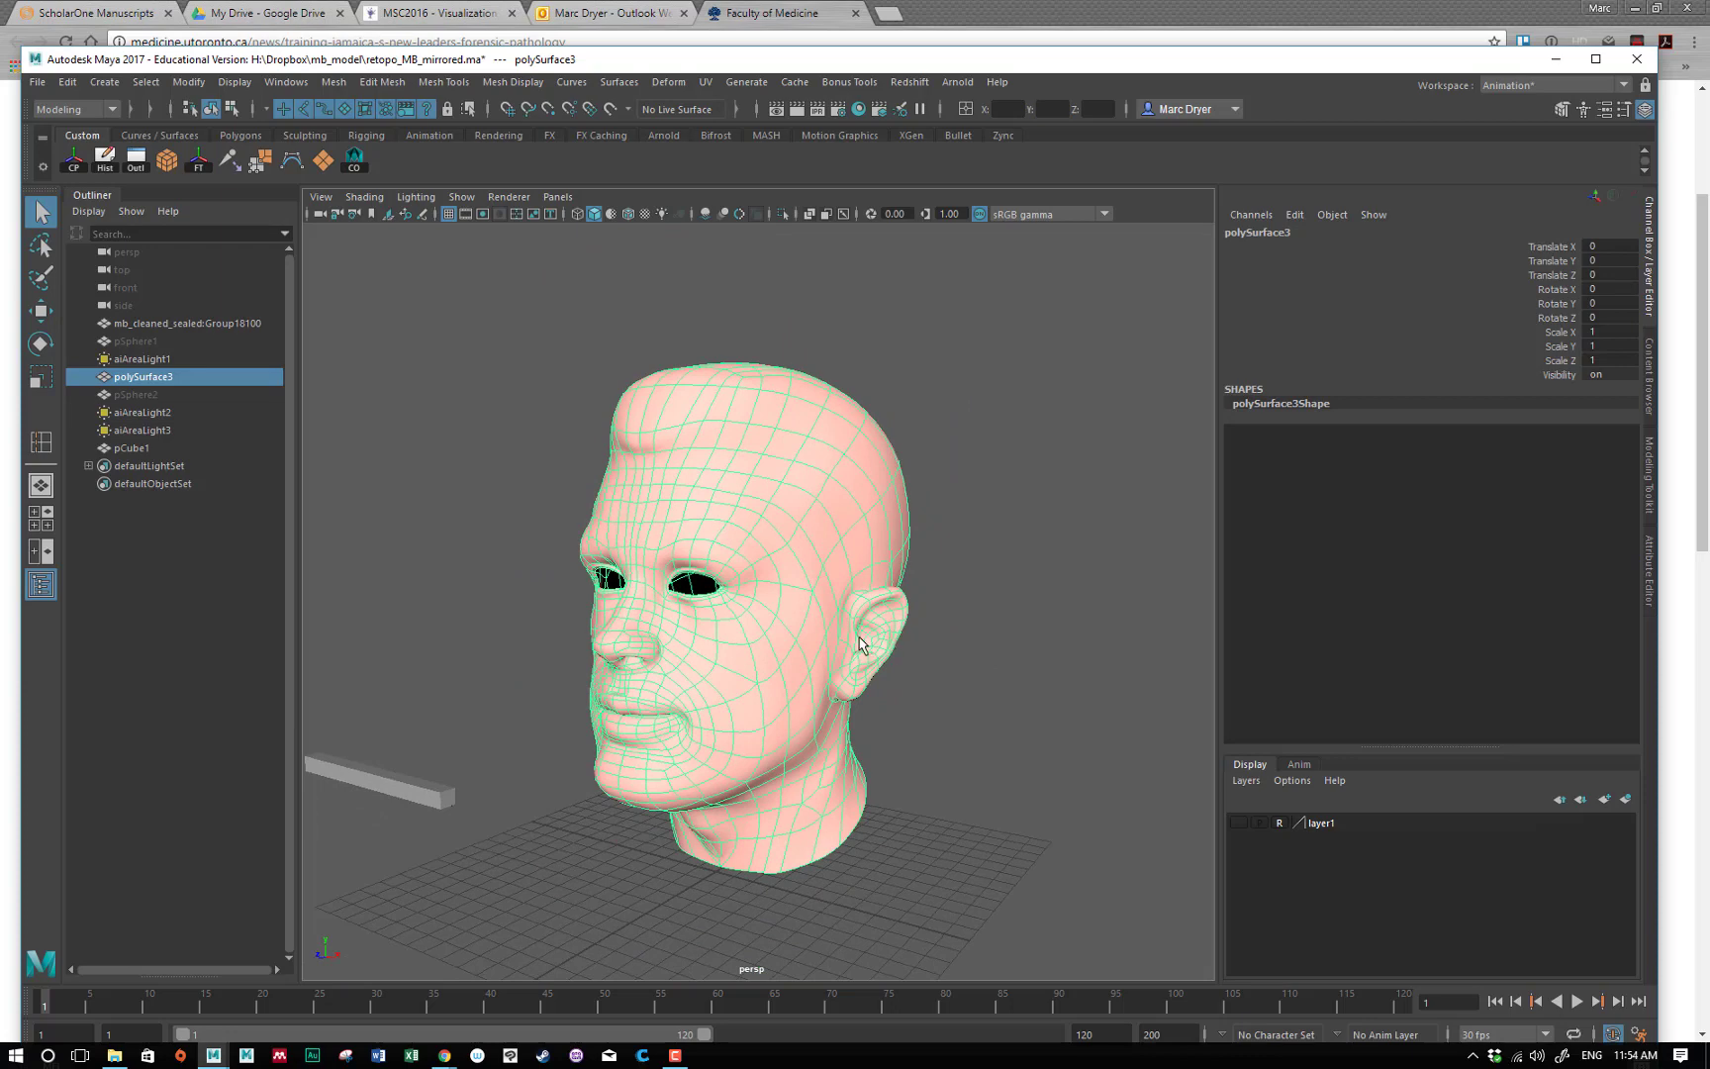
Rename the polySurface3 mesh to head.
double_click(1249, 232)
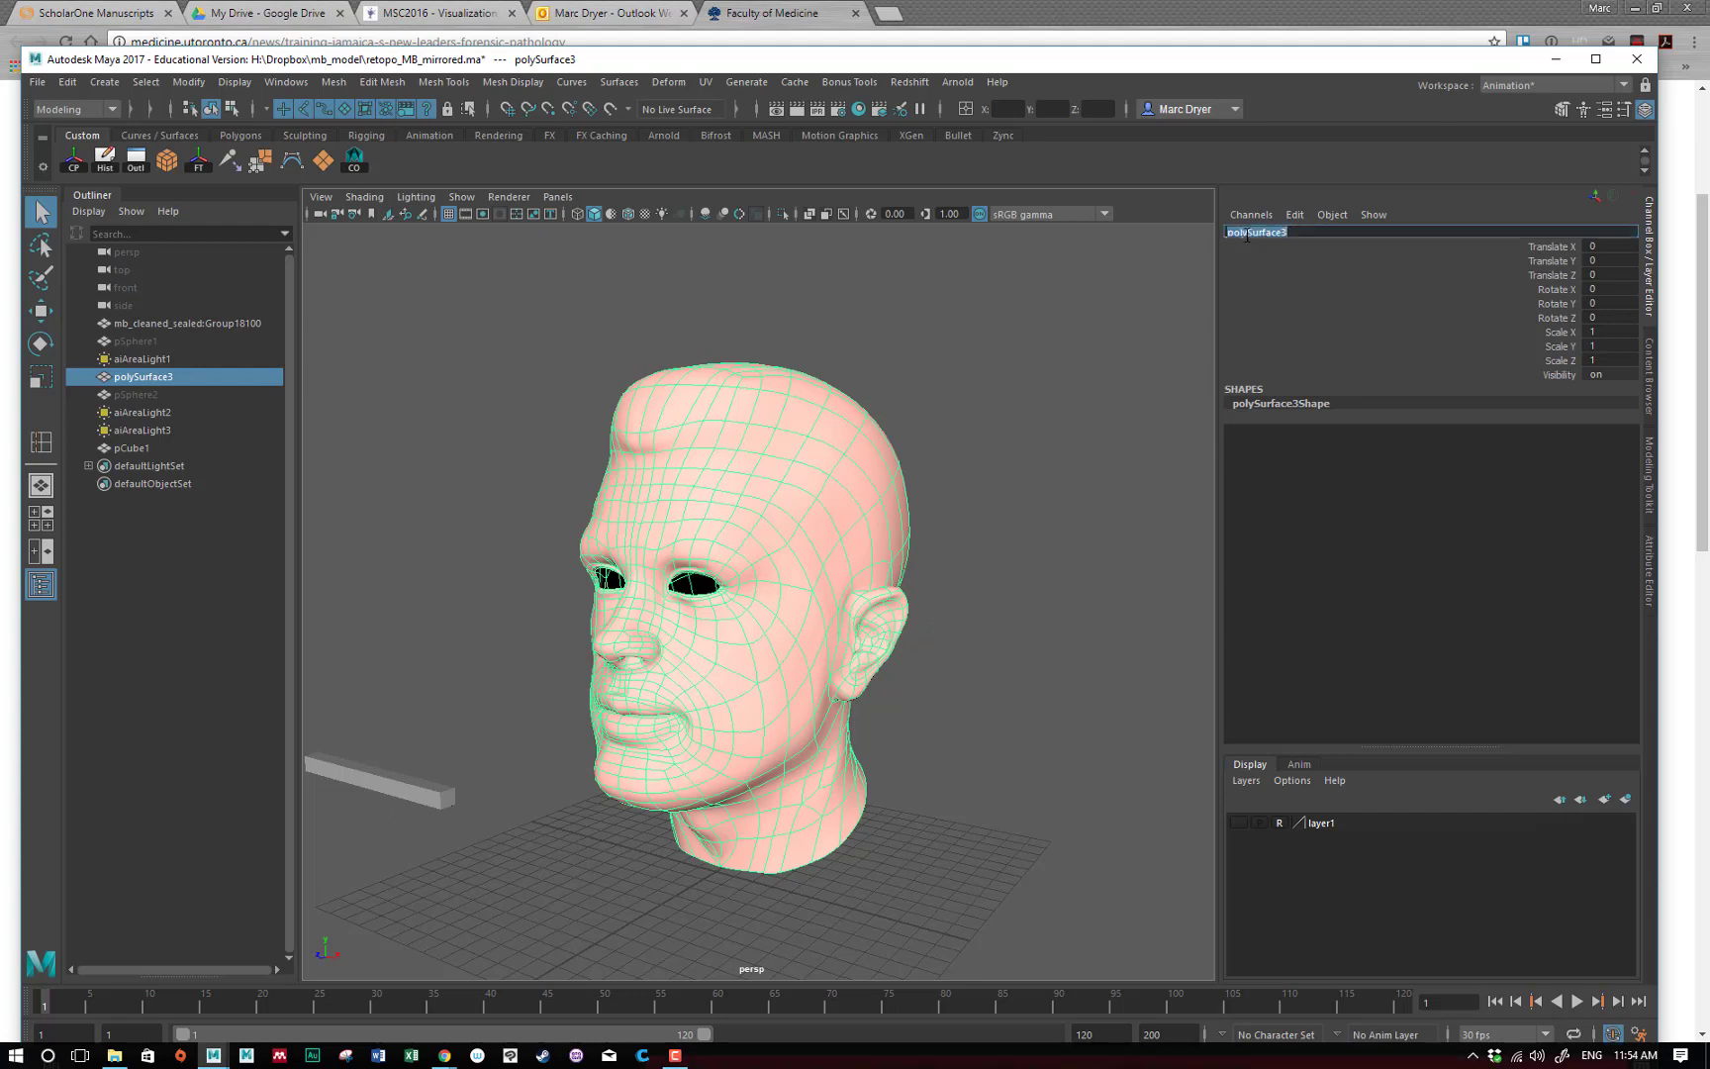
type("head")
key("Return")
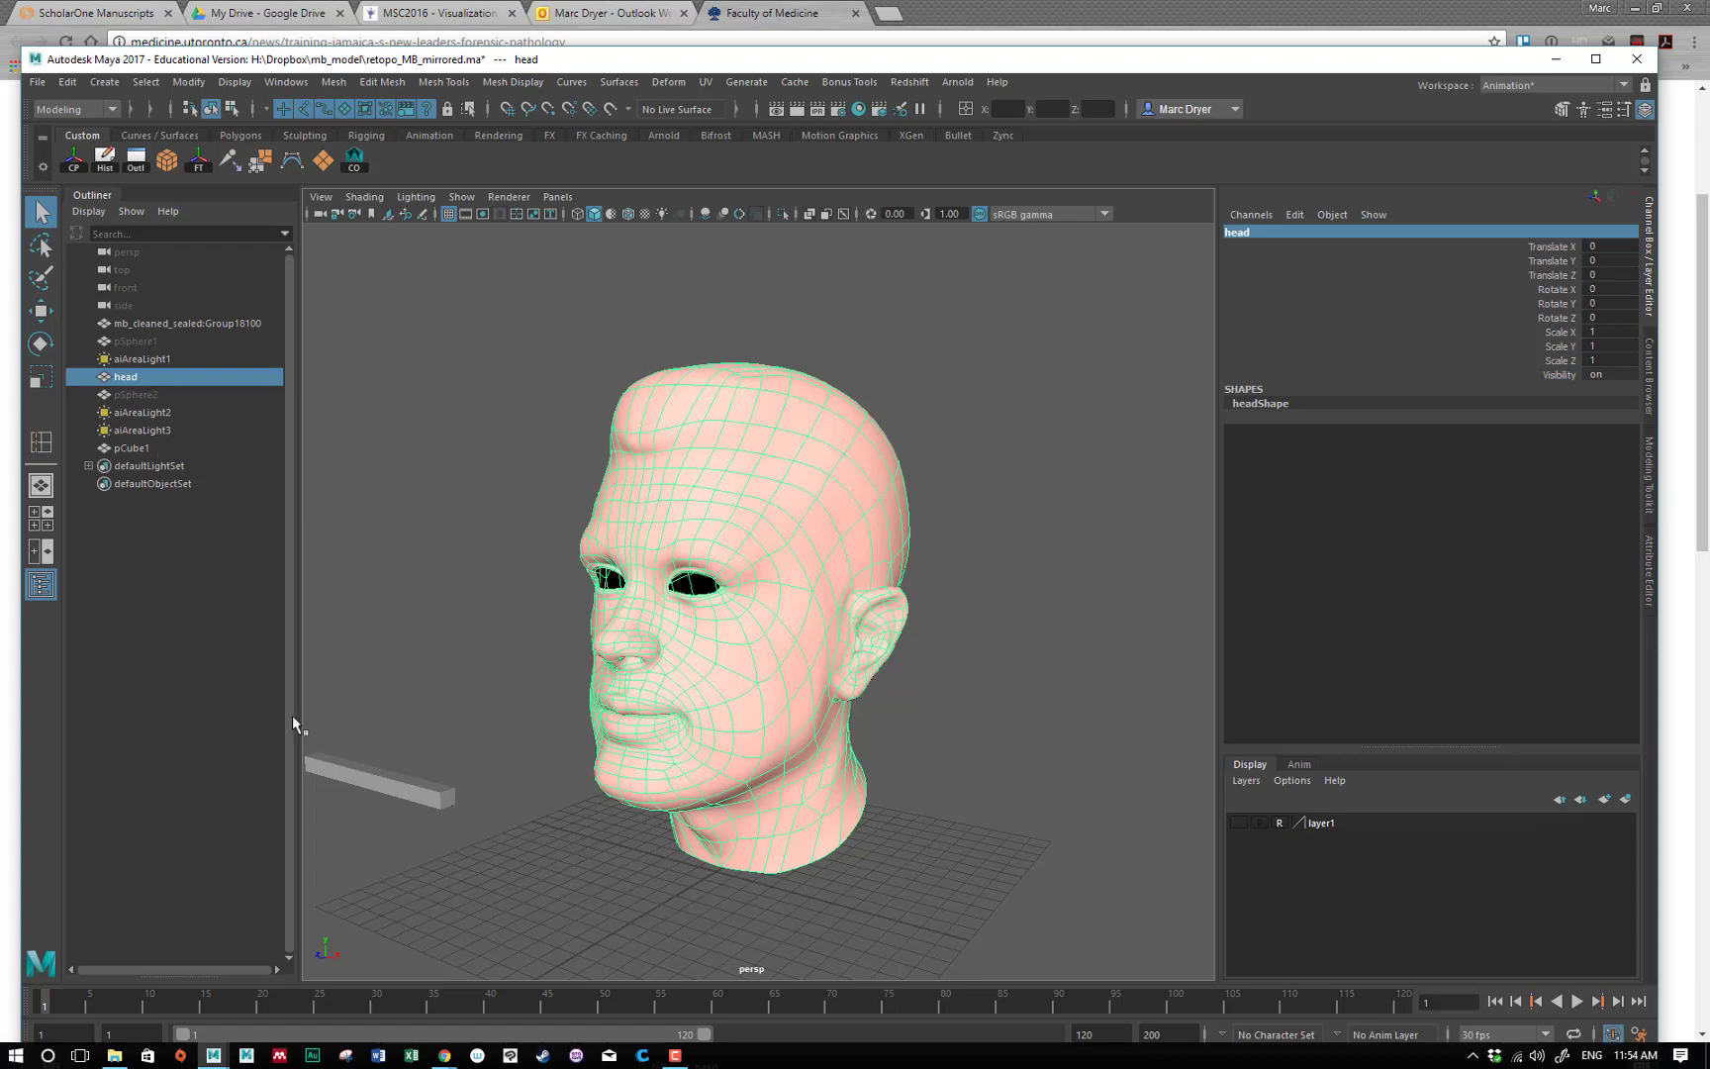
Delete the polygon bar beside the head.
left_click_drag(690, 704, 486, 695, "alt")
left_click(477, 712)
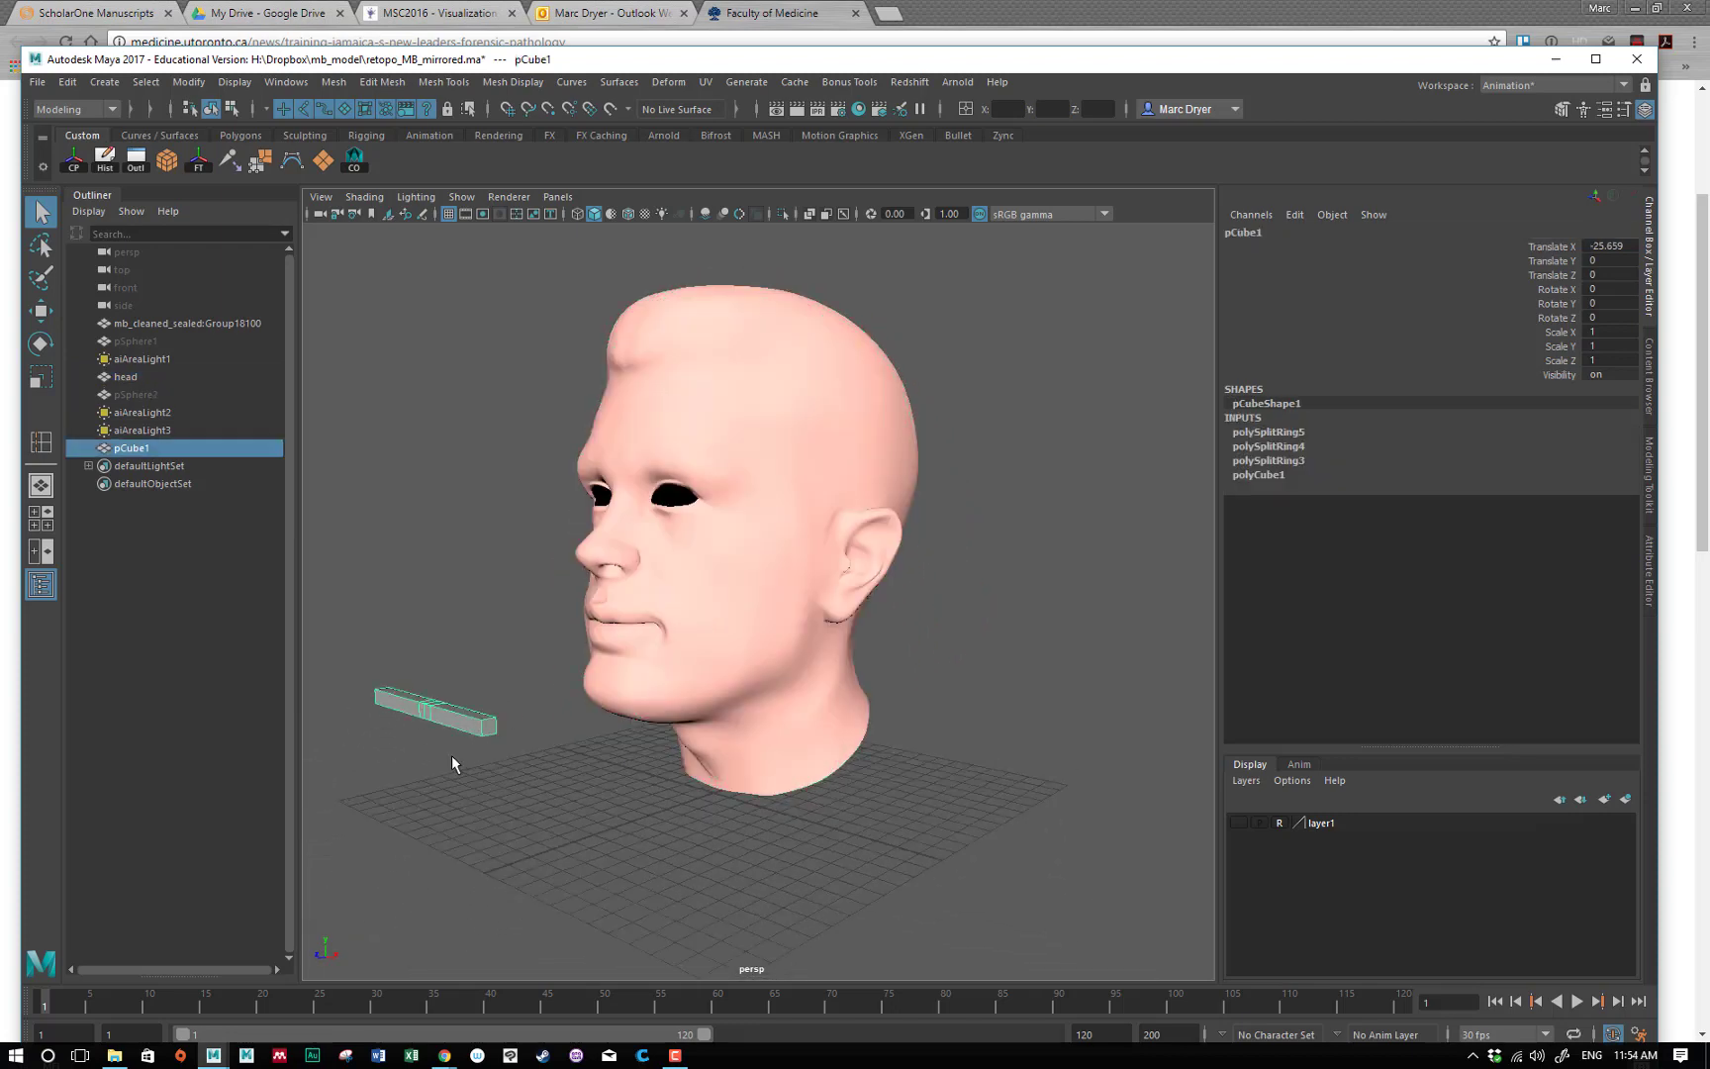
key("Delete")
left_click_drag(576, 717, 611, 723, "alt")
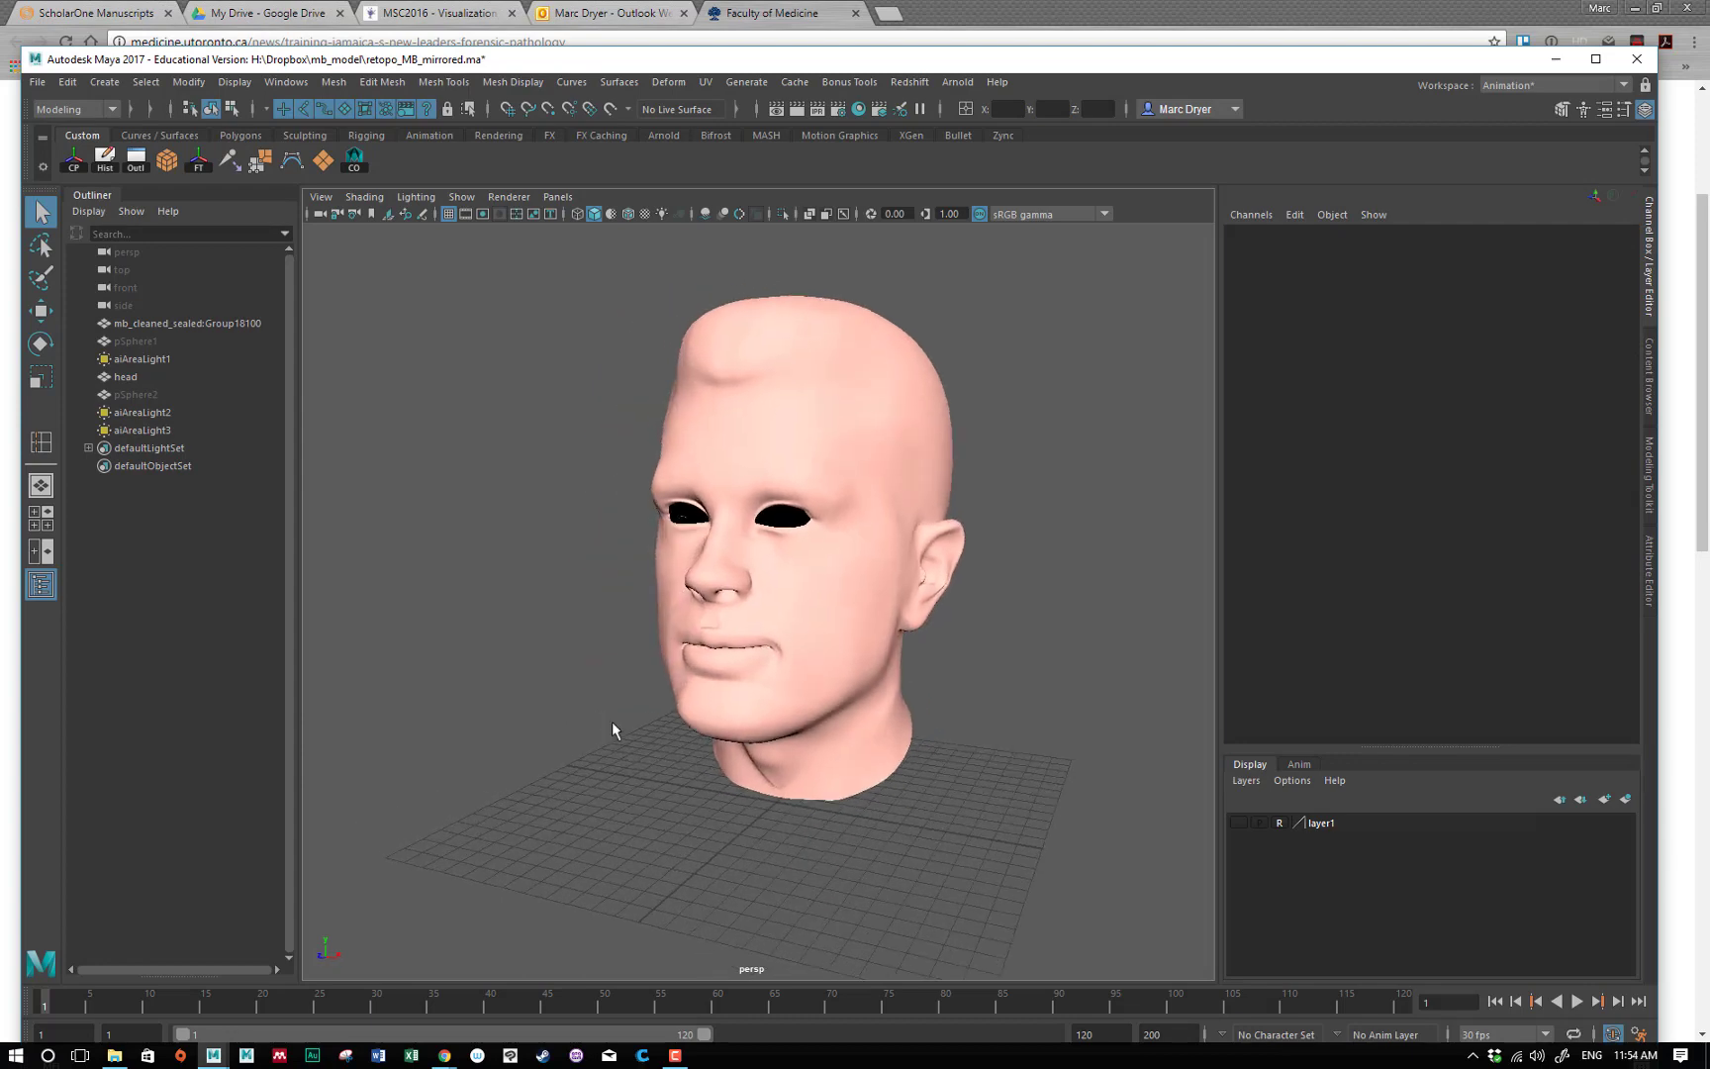